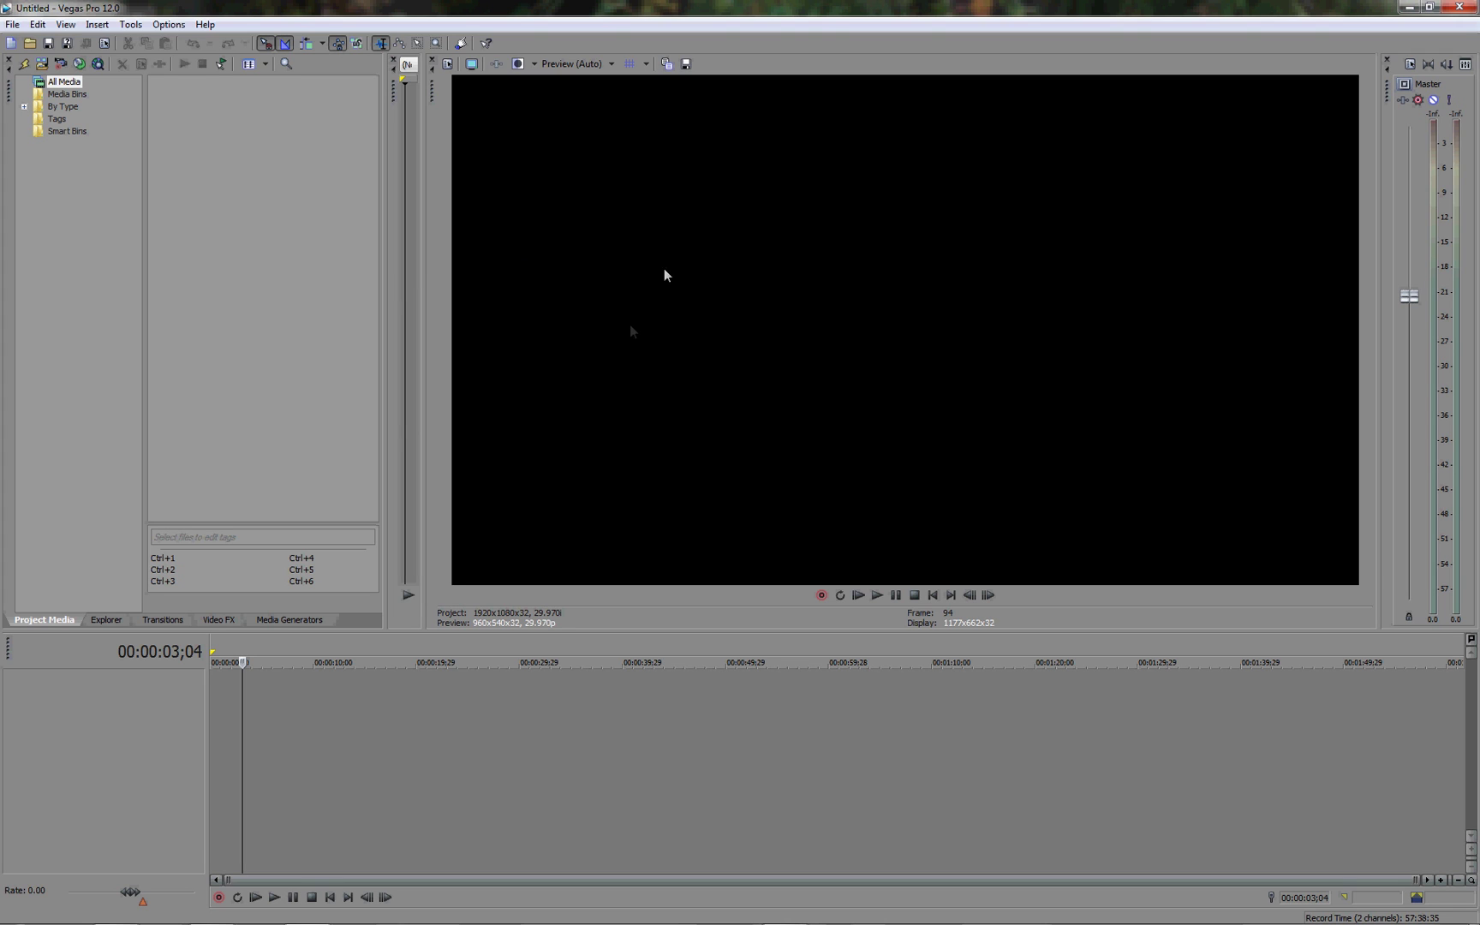
# Import the c4 revenge, Derping jet on roof and jet on roof AVI clips, then show the Titles & Text generators.
pyautogui.click(12, 24)
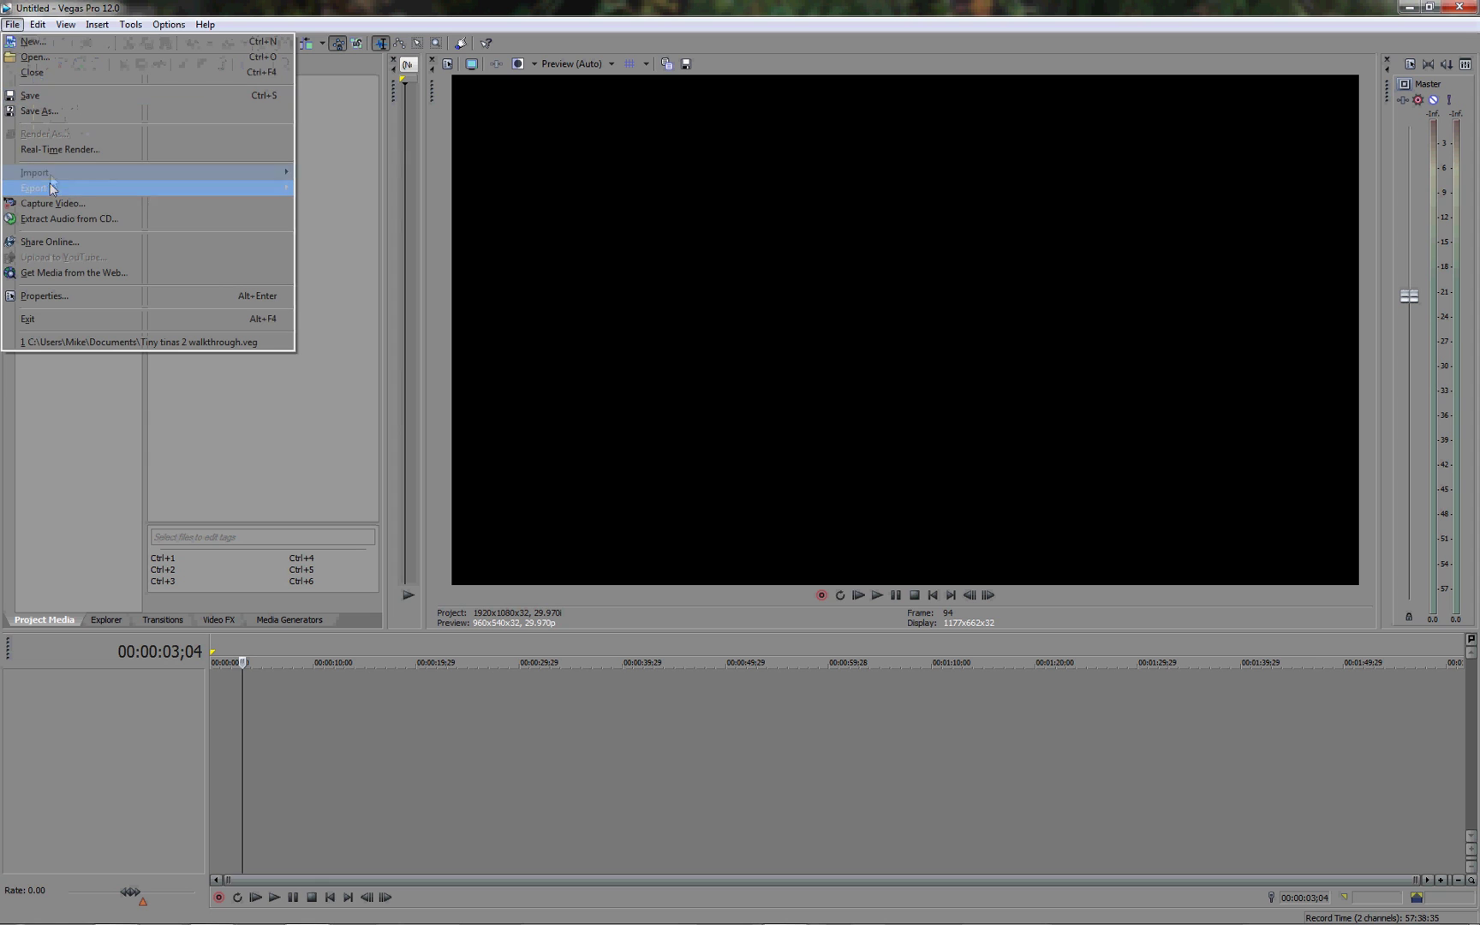
pyautogui.moveTo(49, 173)
pyautogui.click(335, 174)
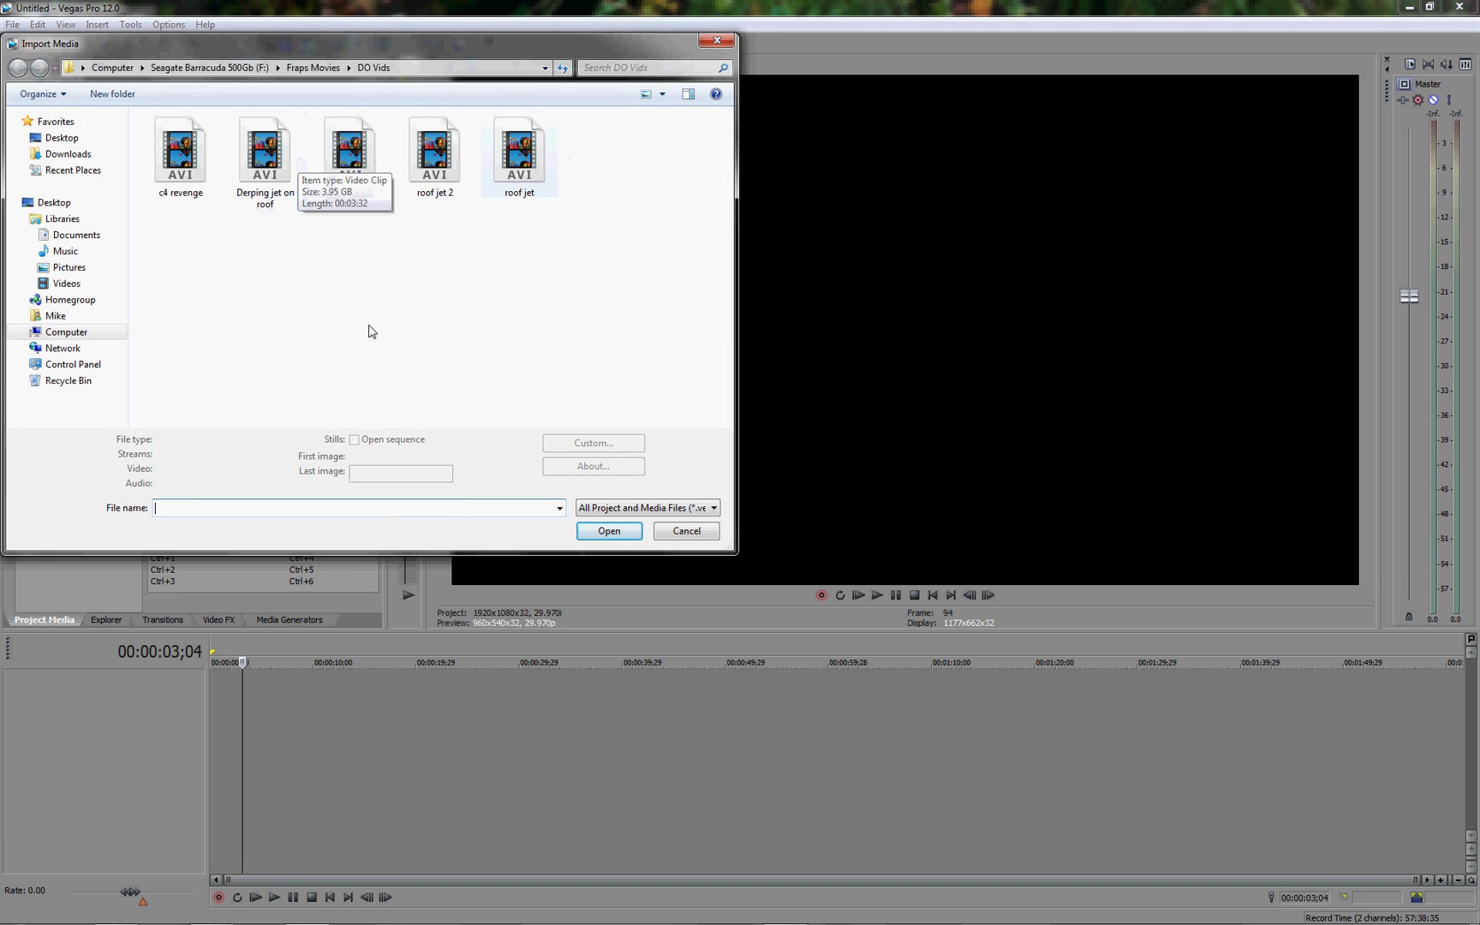
pyautogui.click(181, 181)
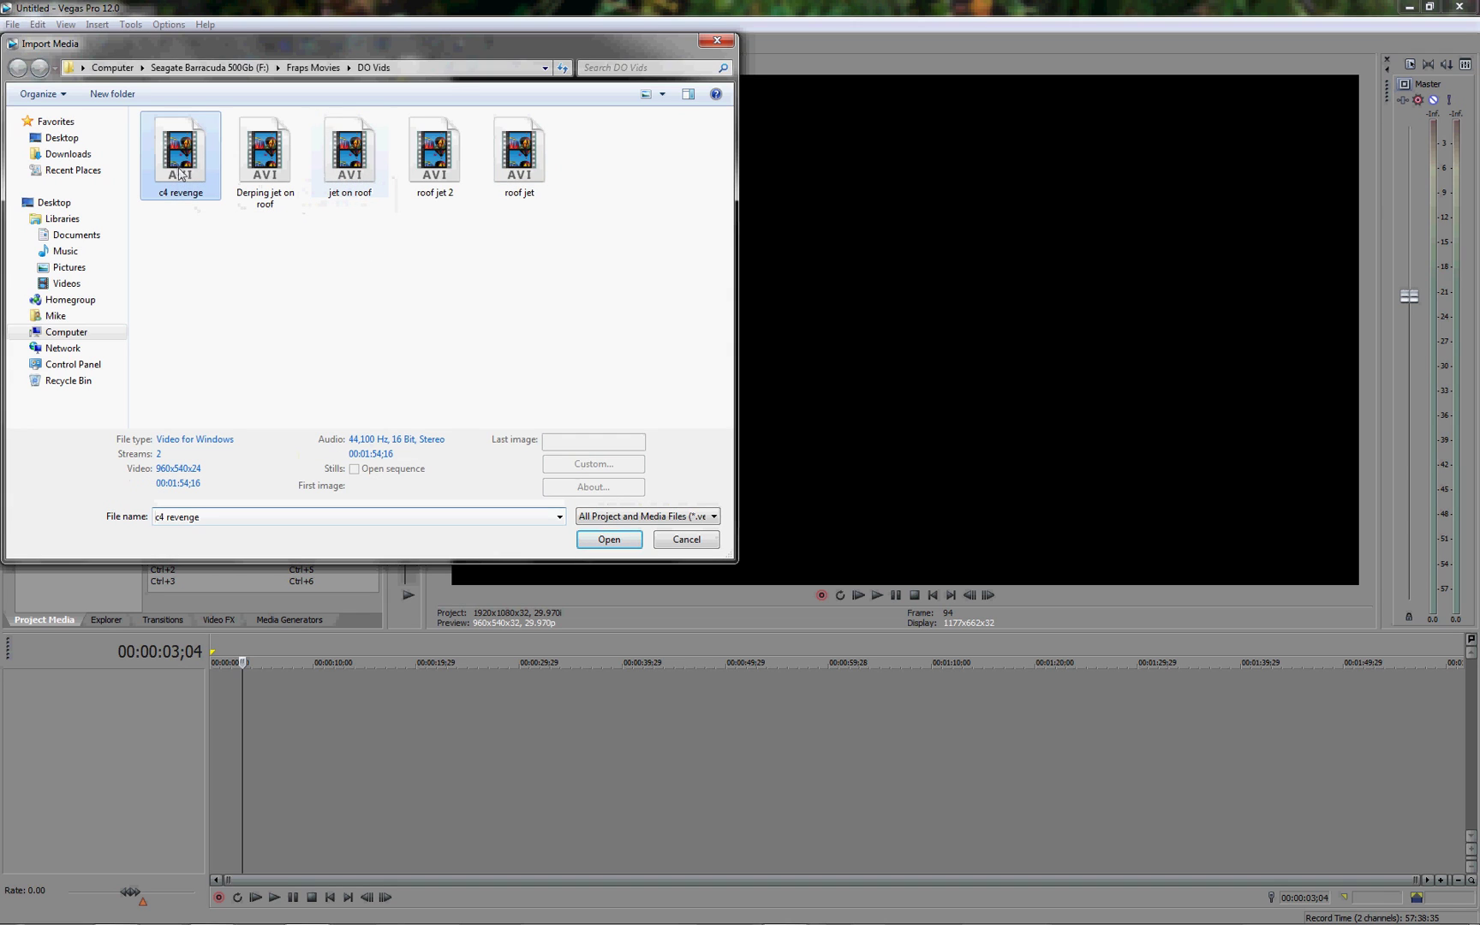
pyautogui.hotkey('shift', 'Right')
pyautogui.hotkey('shift', 'Right')
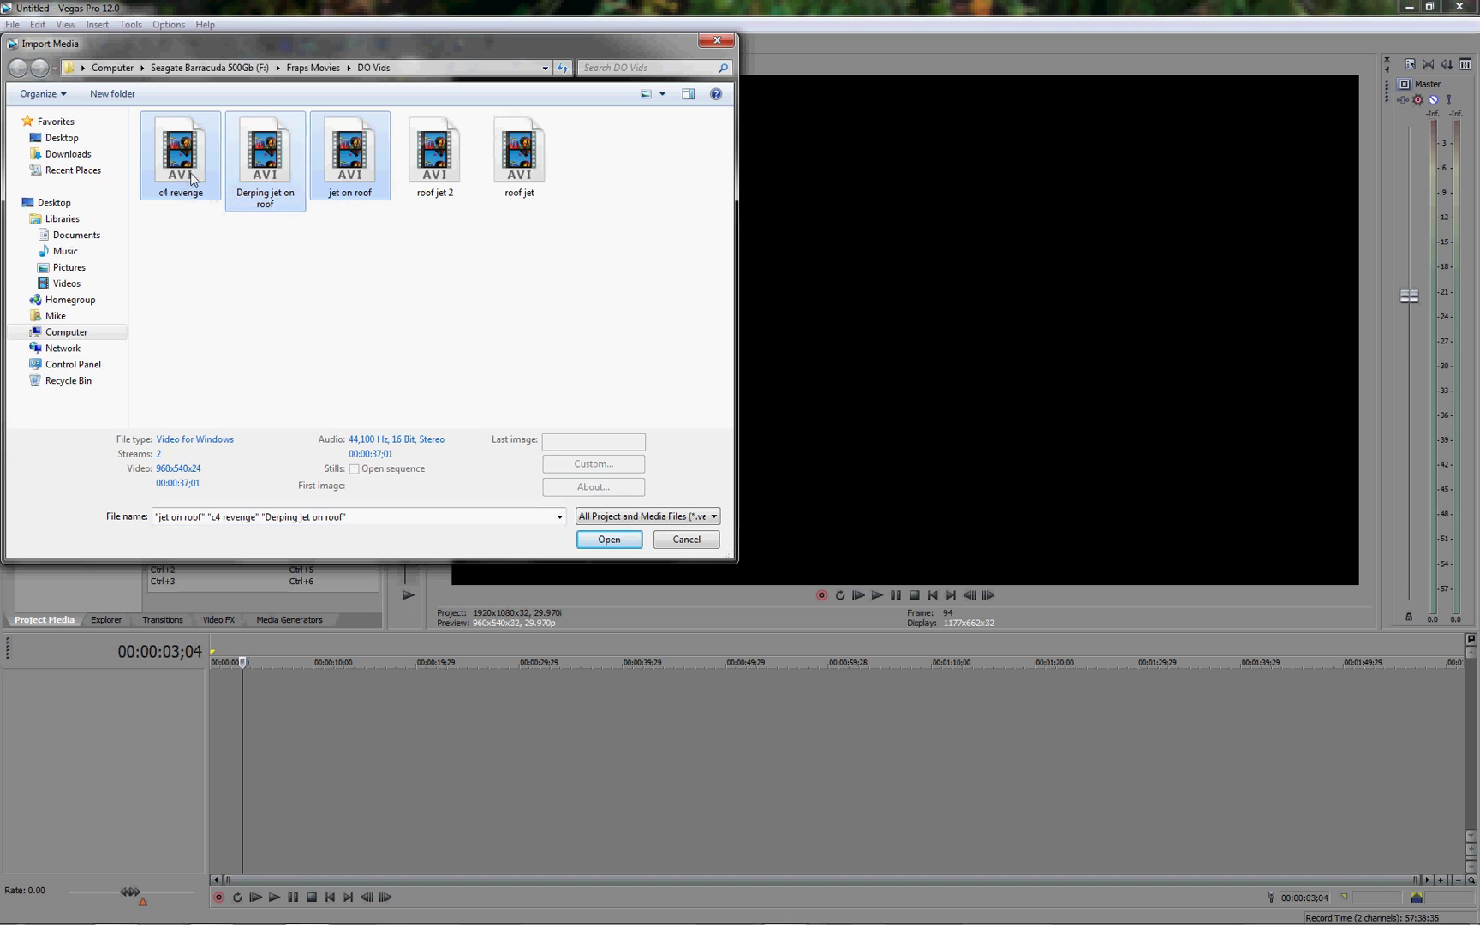
pyautogui.click(202, 290)
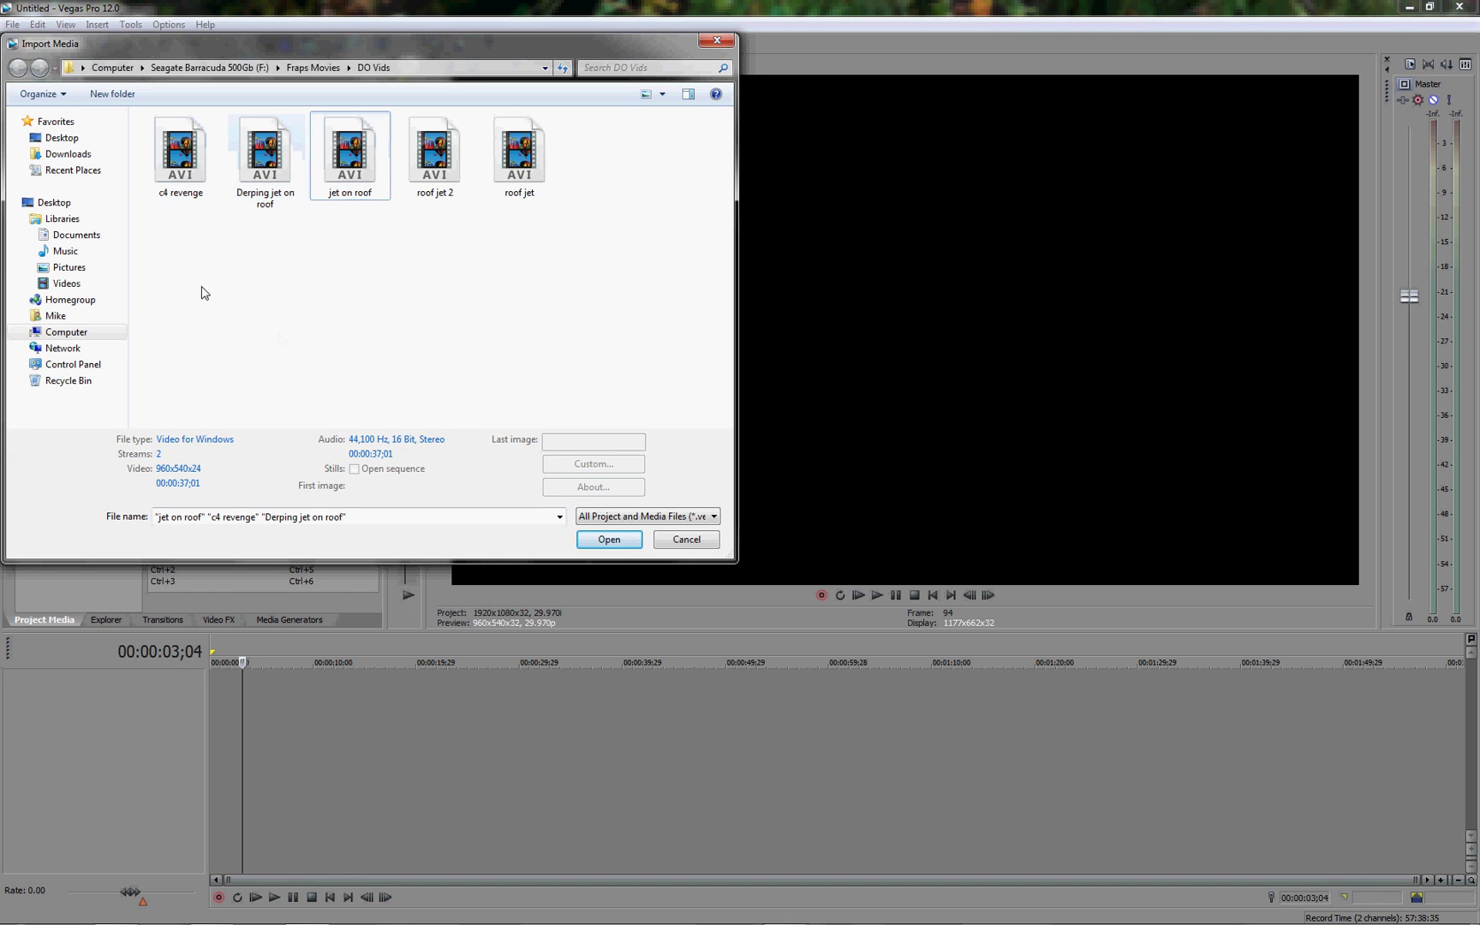
pyautogui.moveTo(164, 259); pyautogui.dragTo(336, 175)
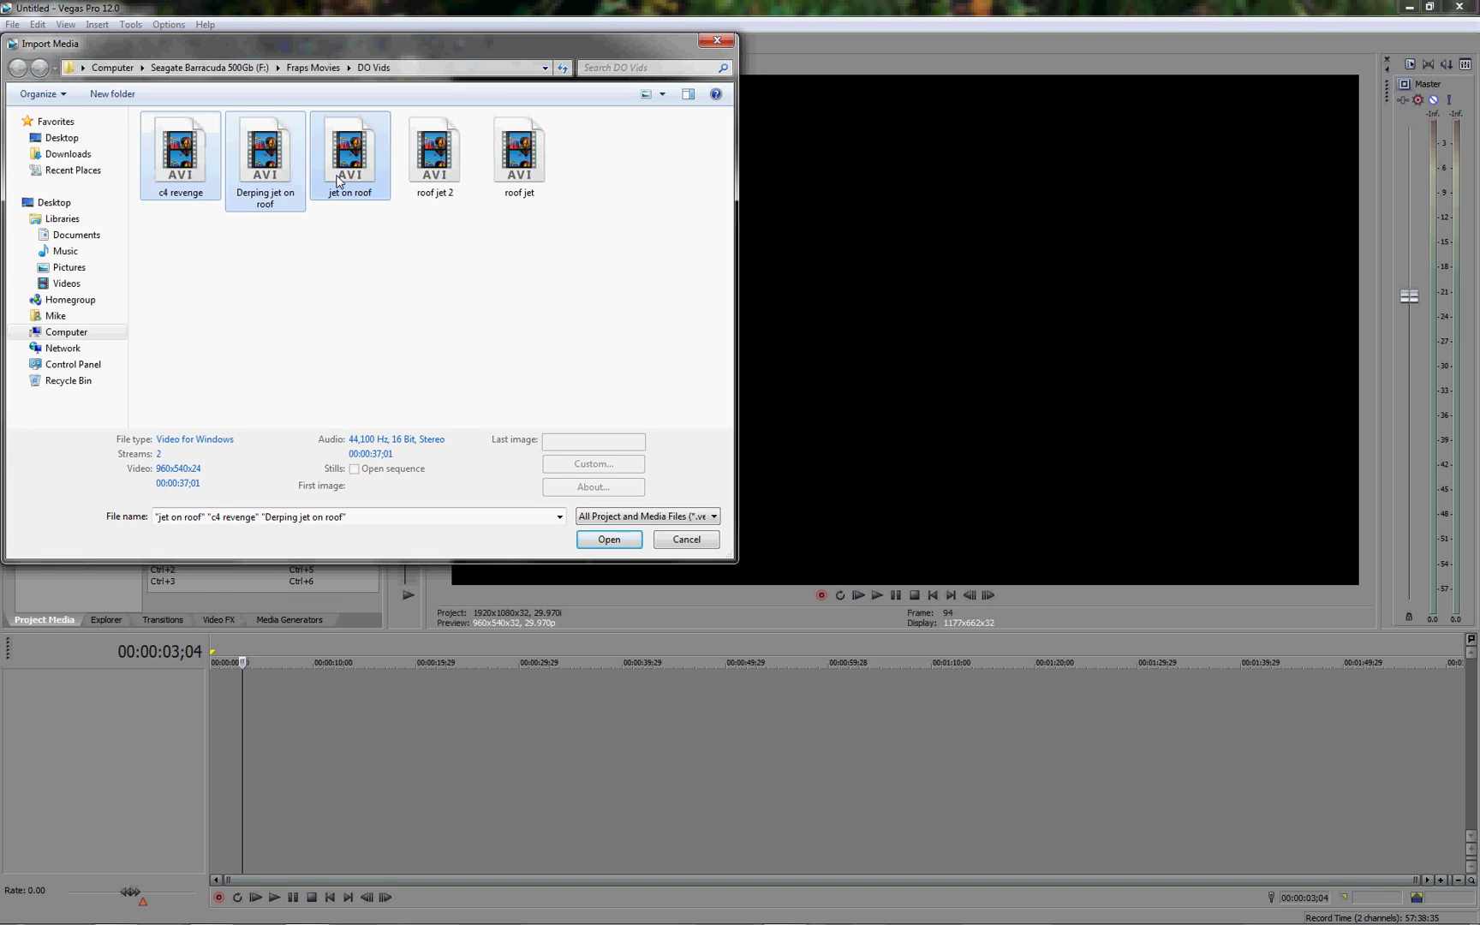
pyautogui.click(609, 540)
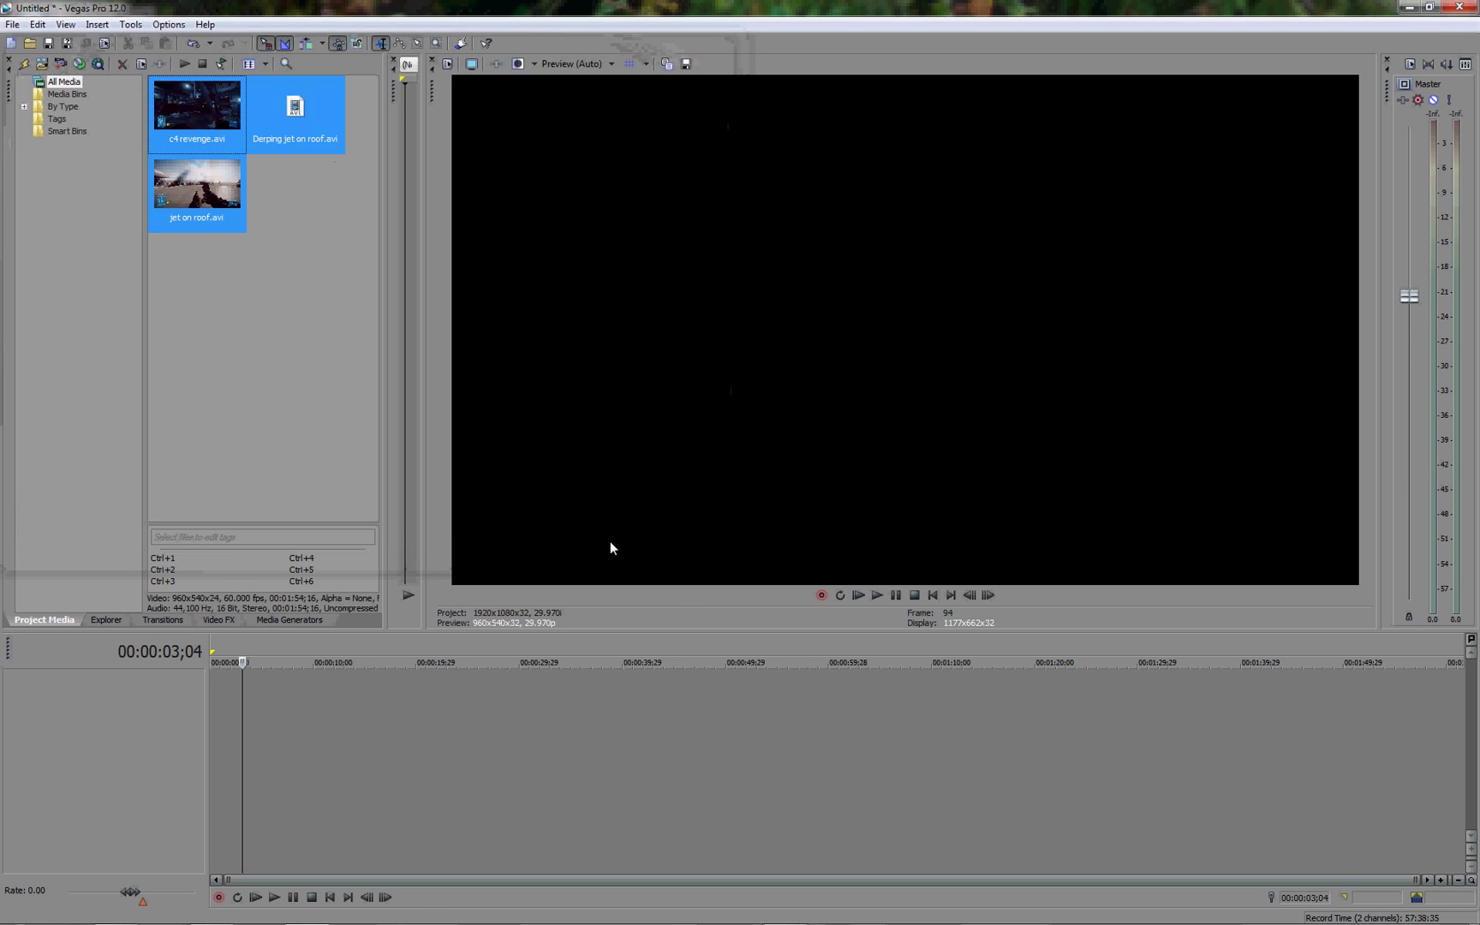
pyautogui.click(282, 365)
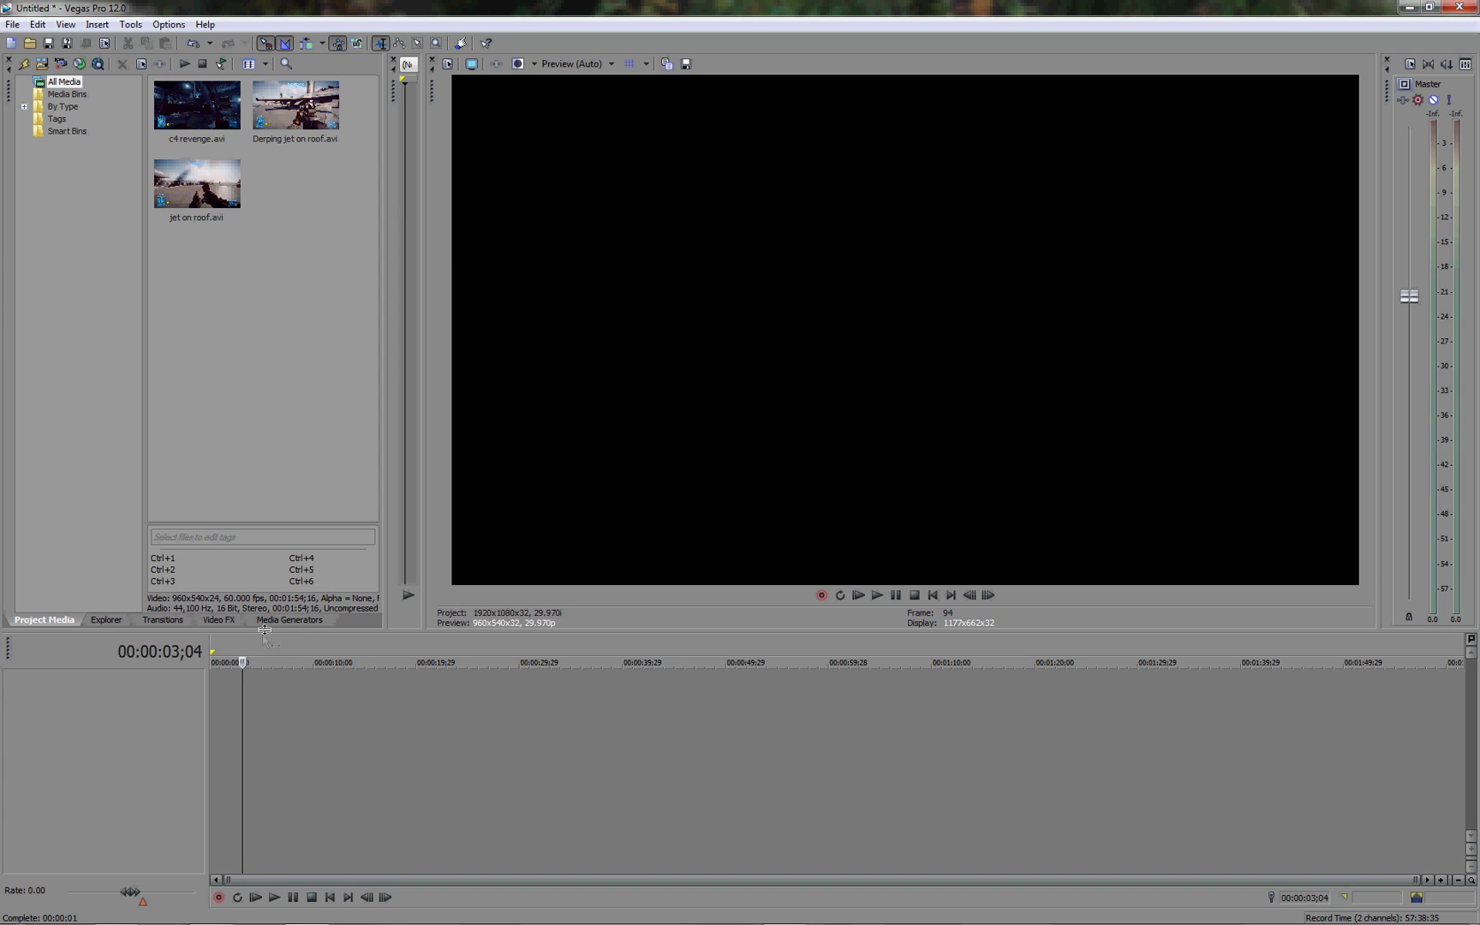
pyautogui.click(311, 621)
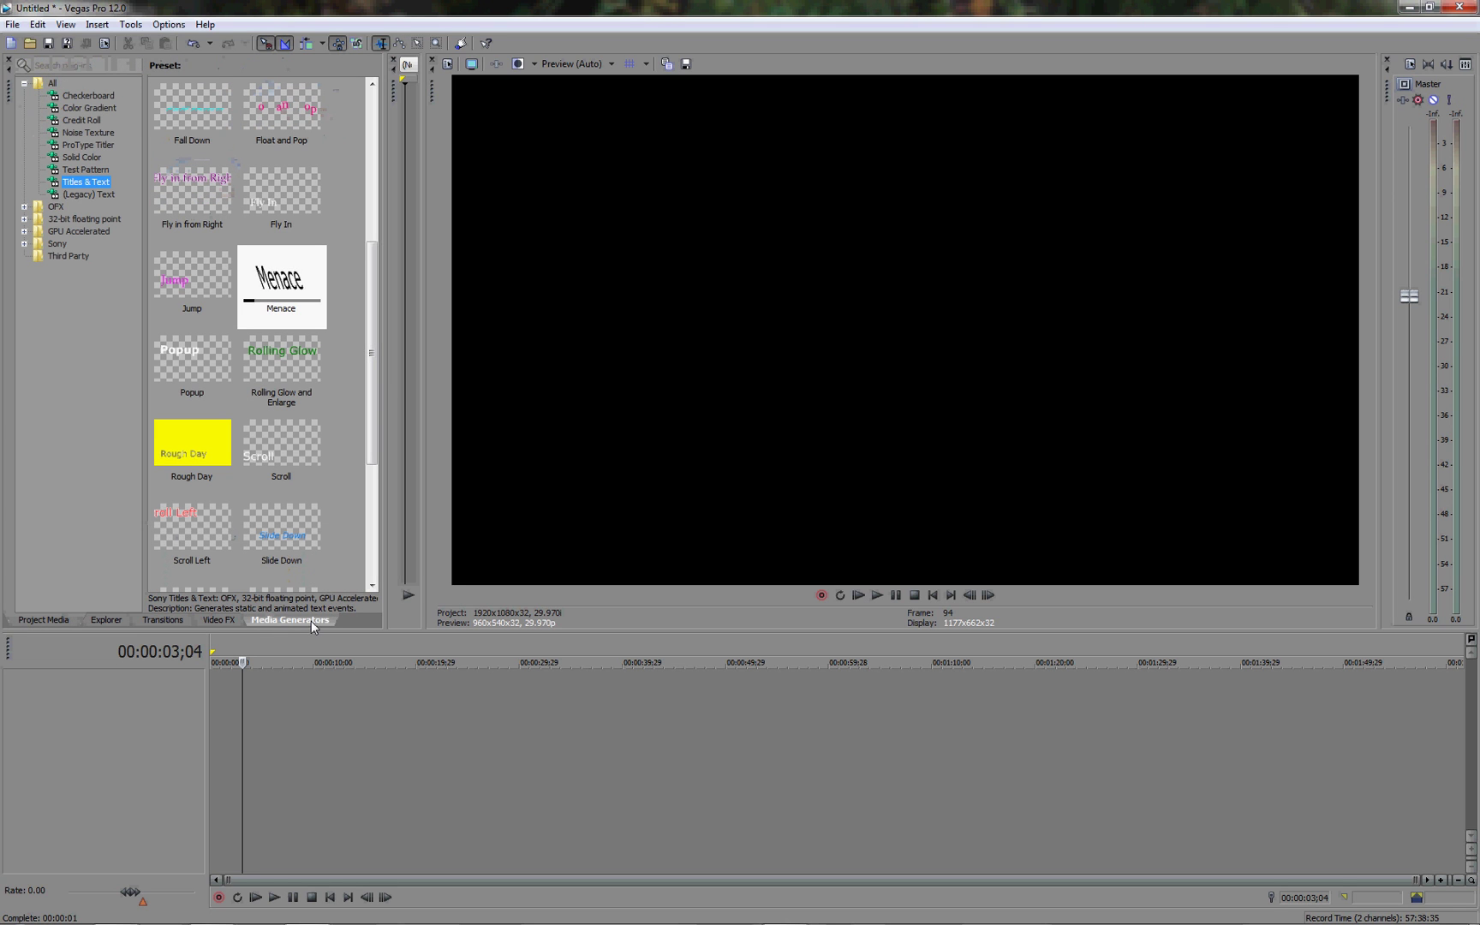
# Place the Menace title preset at the timeline start and trim the event shorter.
pyautogui.moveTo(377, 317); pyautogui.dragTo(405, 328)
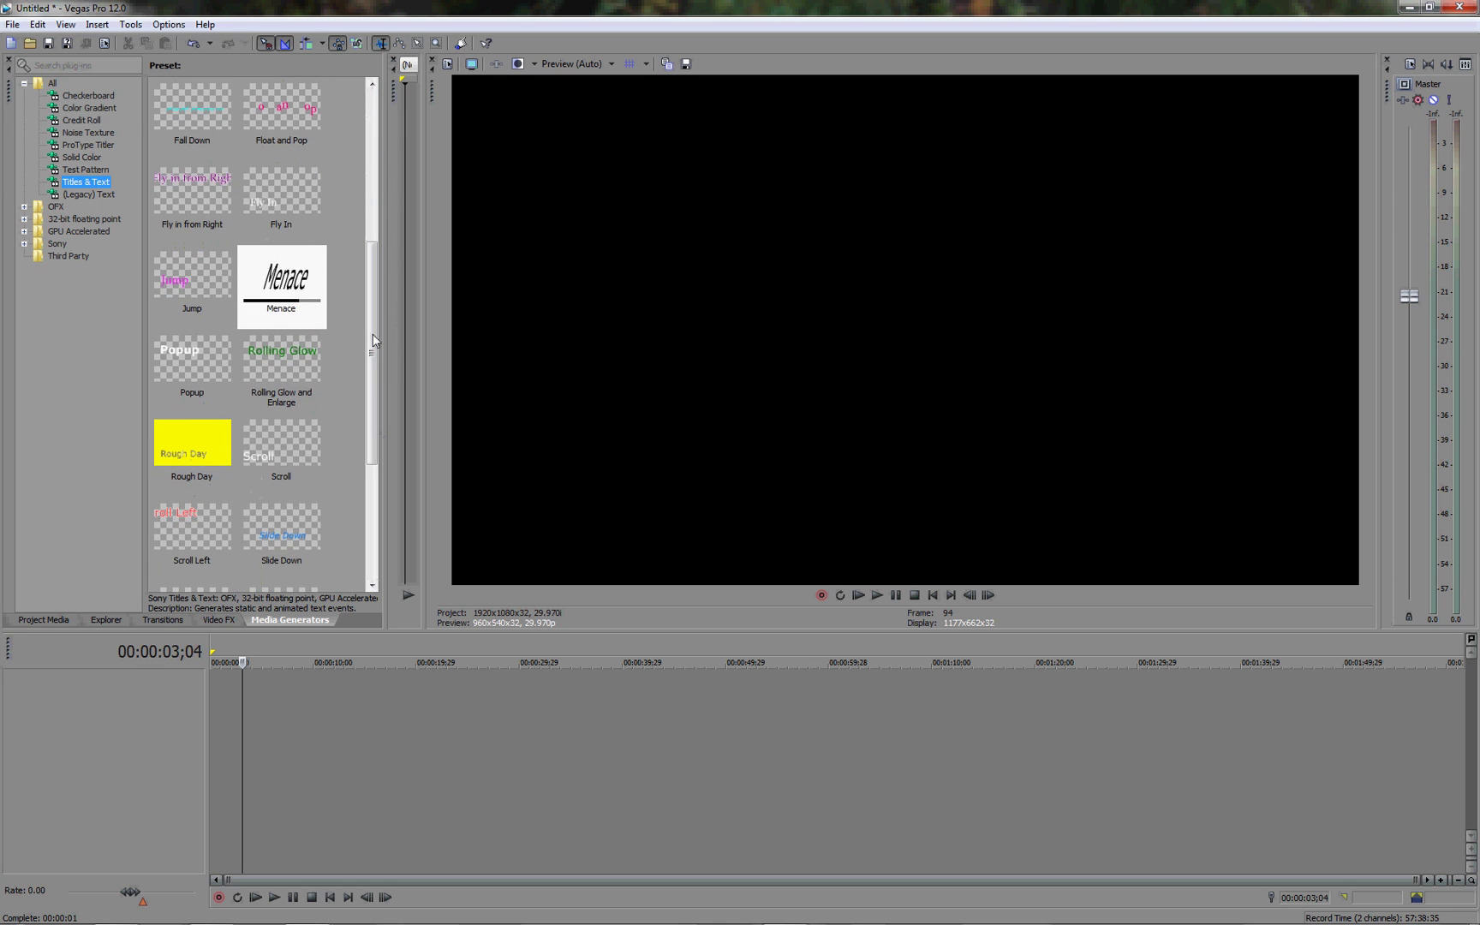
pyautogui.click(287, 285)
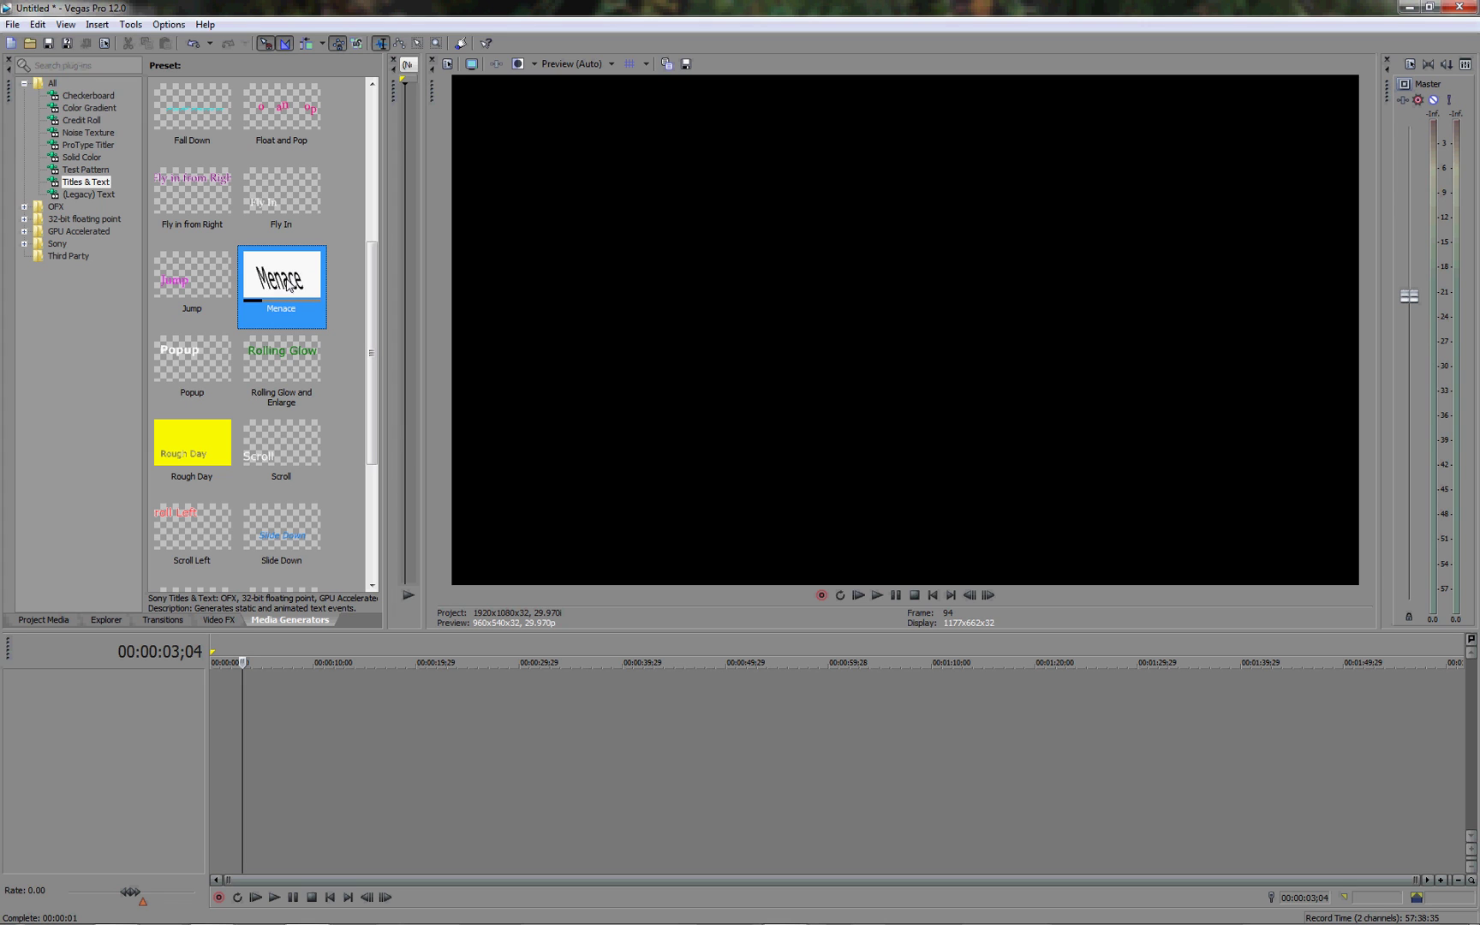
pyautogui.moveTo(287, 285); pyautogui.dragTo(208, 697)
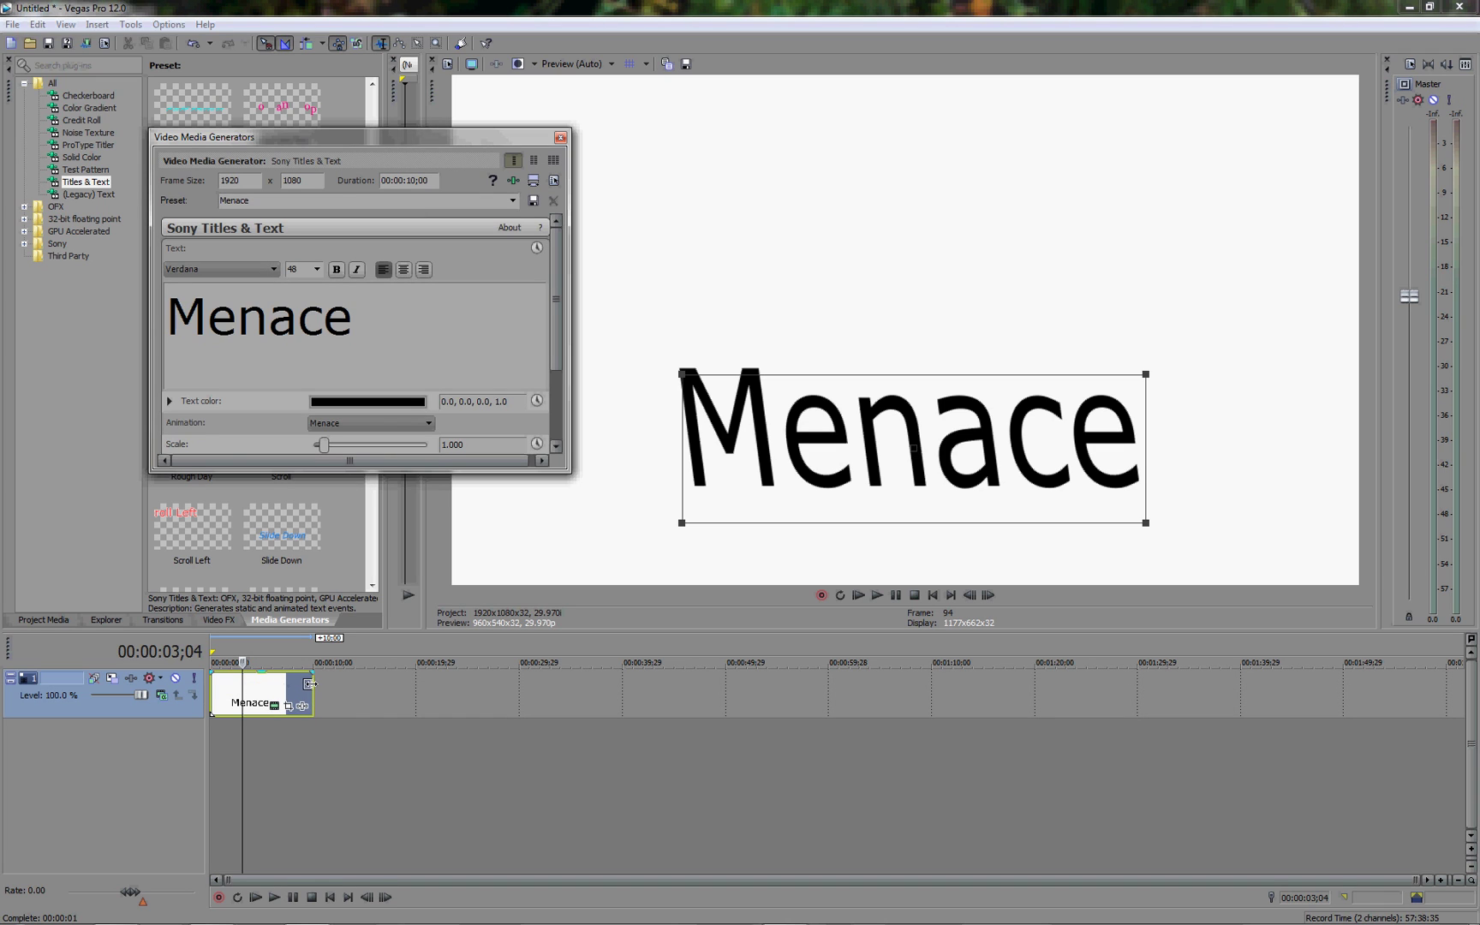
pyautogui.click(311, 683)
pyautogui.moveTo(311, 684); pyautogui.dragTo(260, 686)
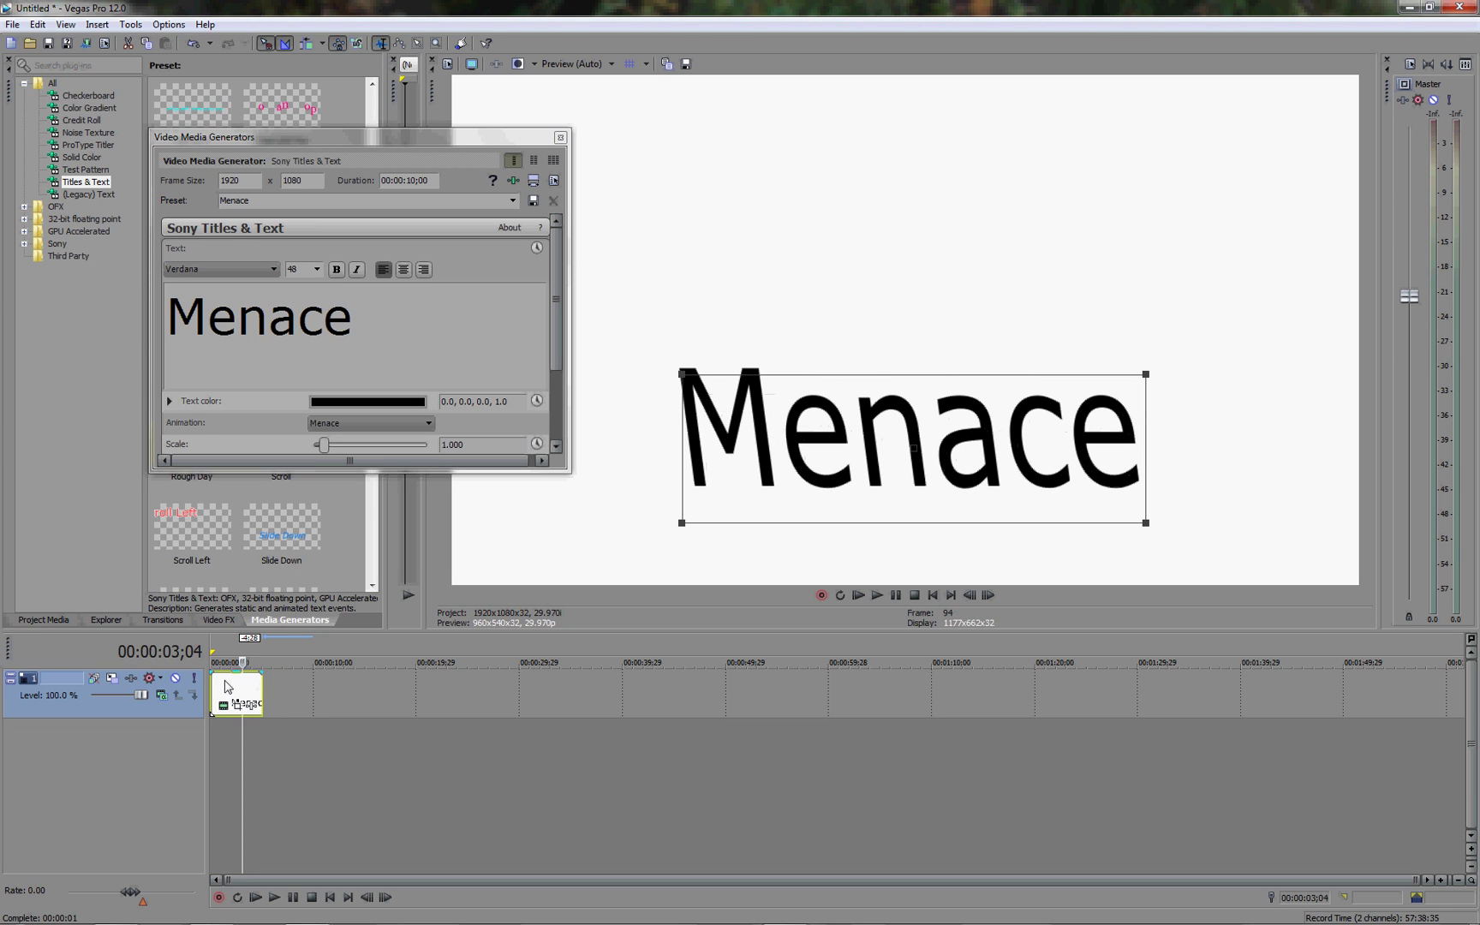
# Change the title text to 'Montage' in bright green.
pyautogui.click(365, 319)
pyautogui.press('BackSpace')
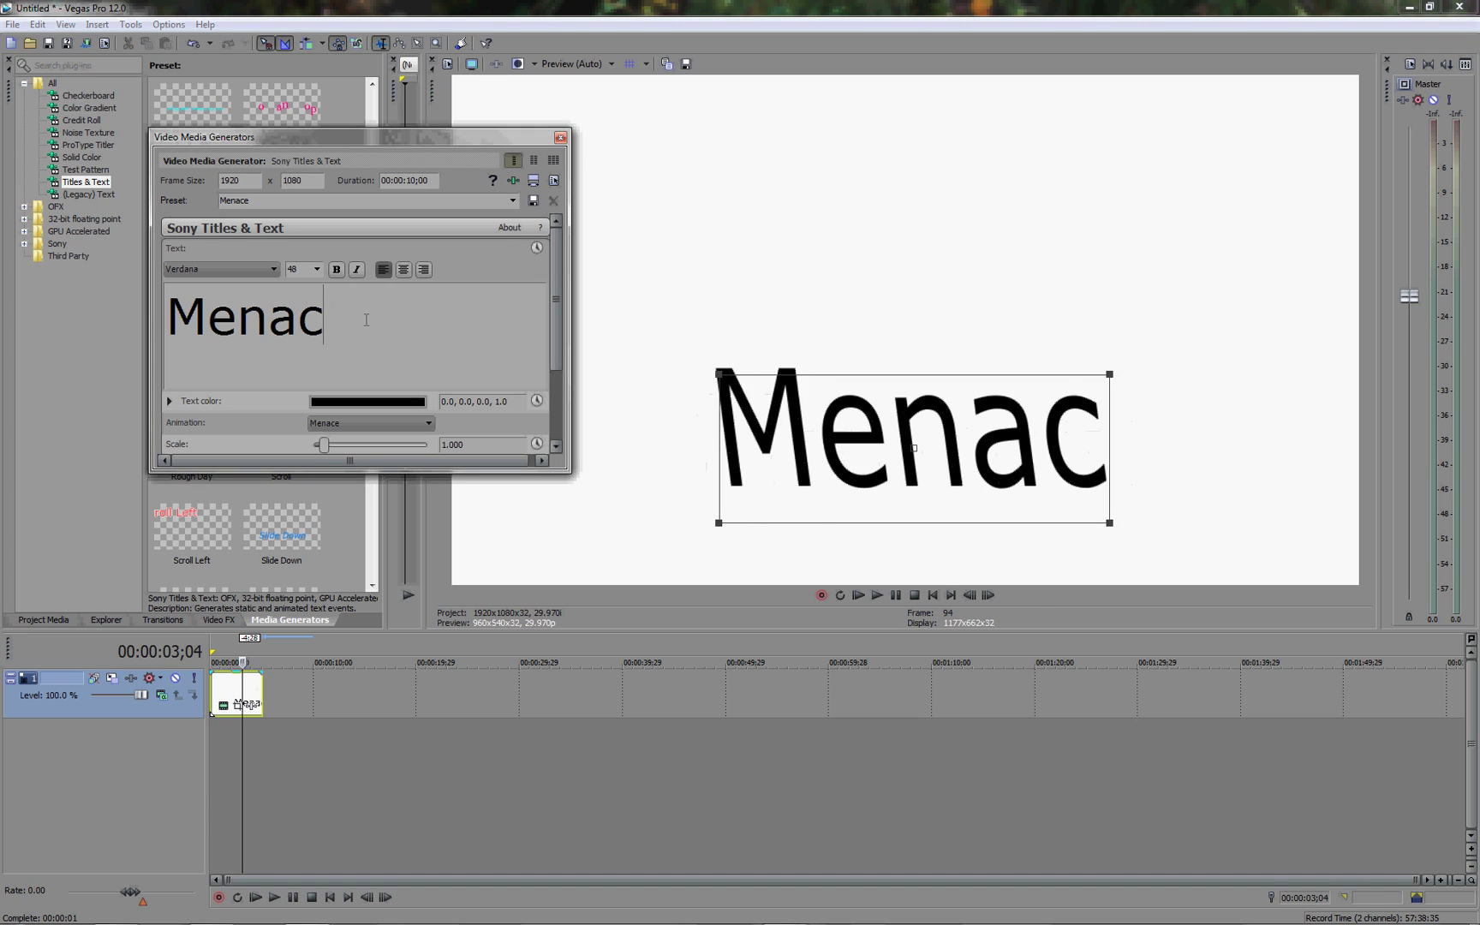
pyautogui.press('BackSpace')
pyautogui.press('BackSpace')
pyautogui.press('BackSpace')
pyautogui.press('BackSpace')
pyautogui.press('BackSpace')
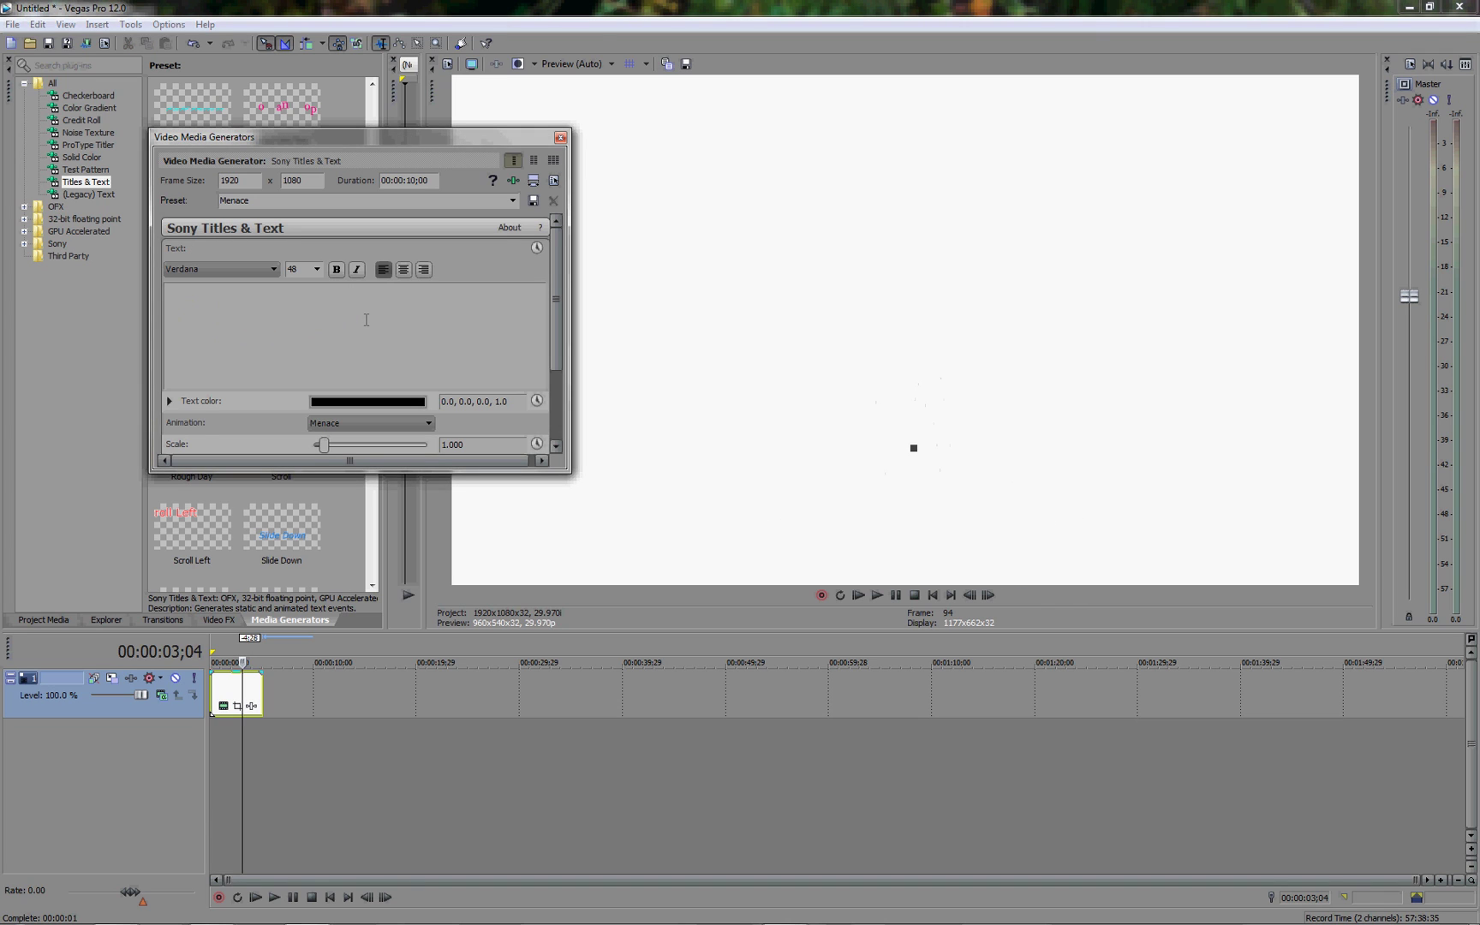
pyautogui.write('Mont')
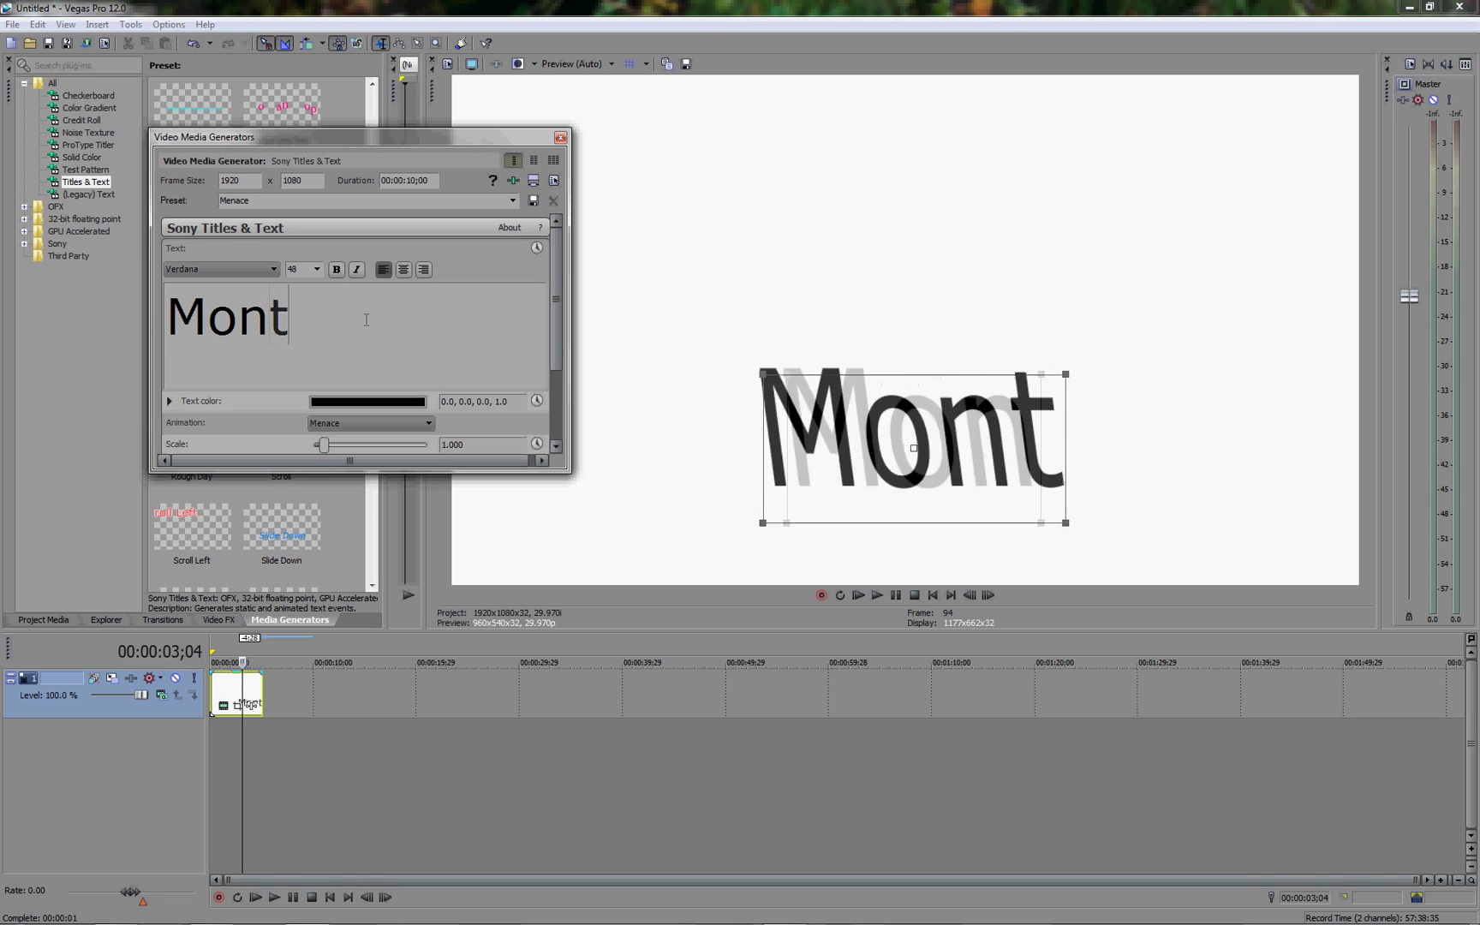
pyautogui.write('age')
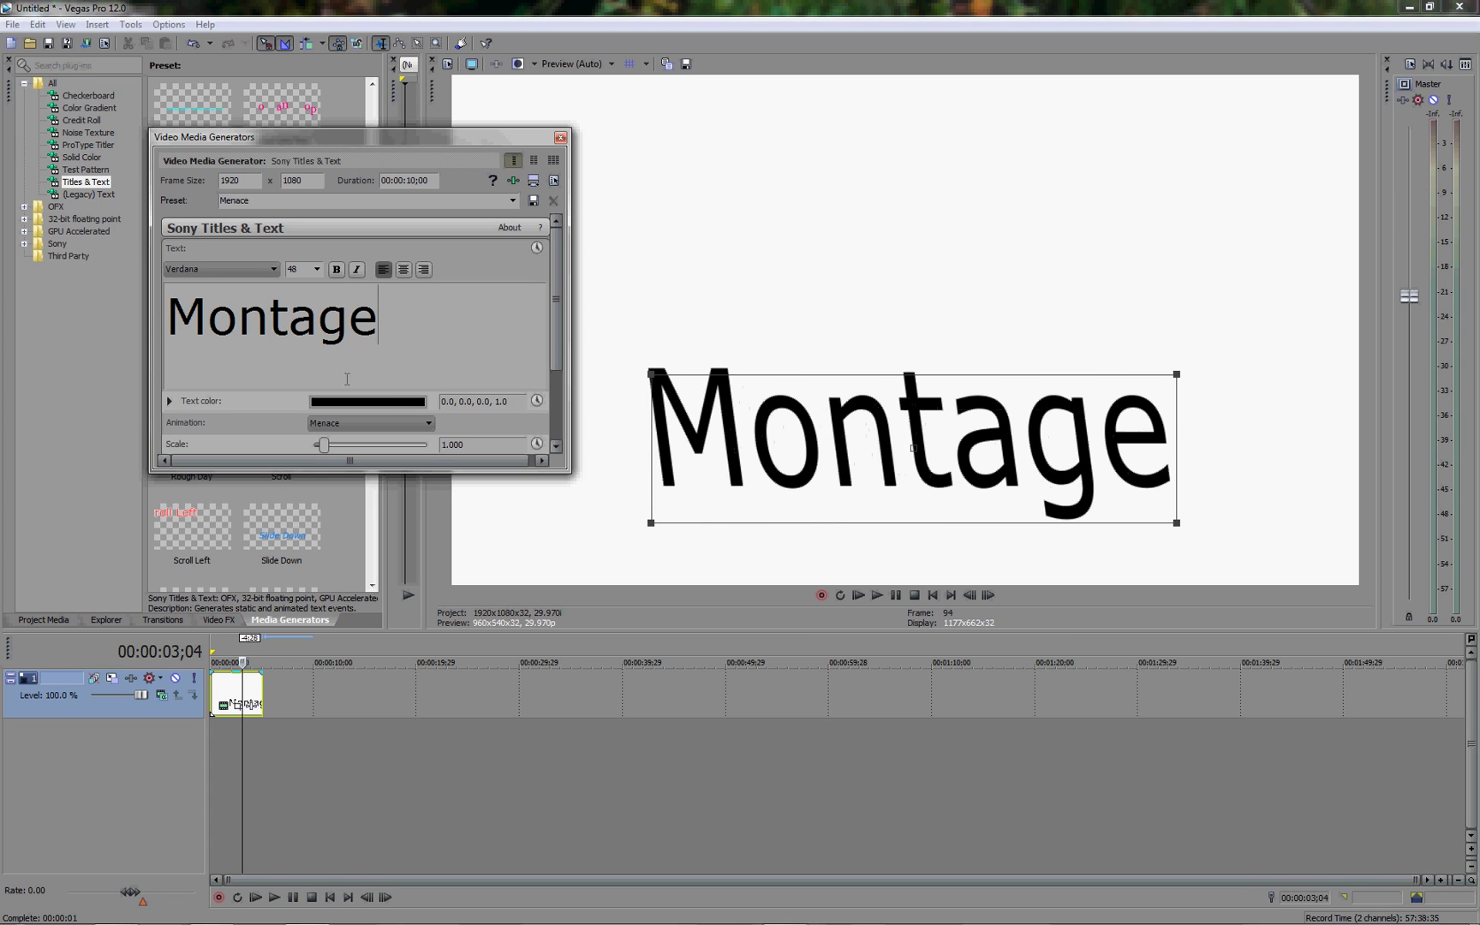
pyautogui.click(396, 402)
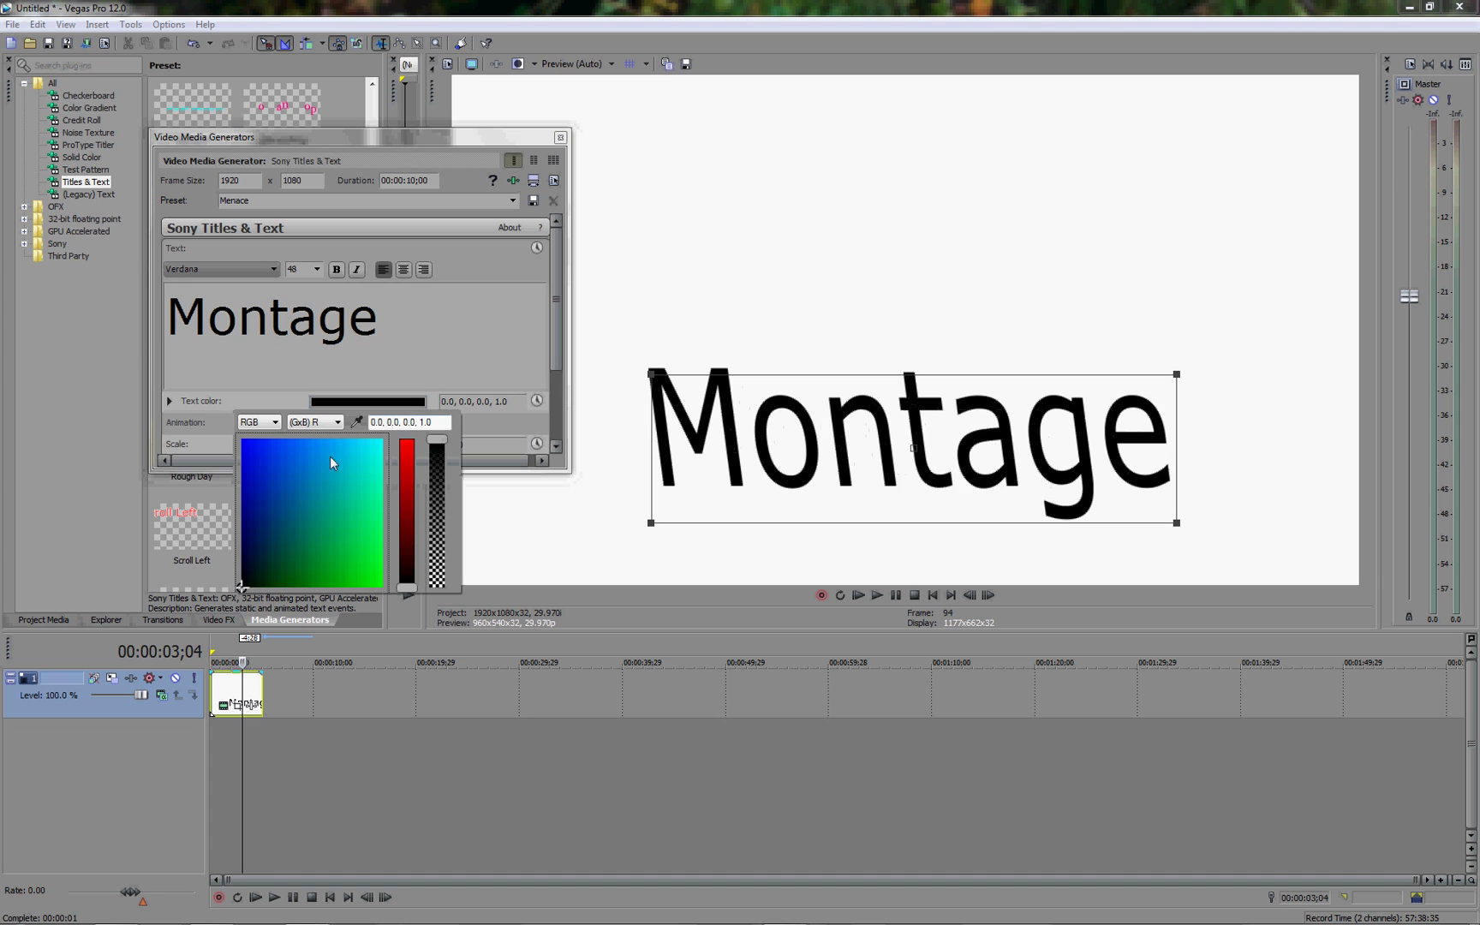
pyautogui.moveTo(363, 515); pyautogui.dragTo(360, 566)
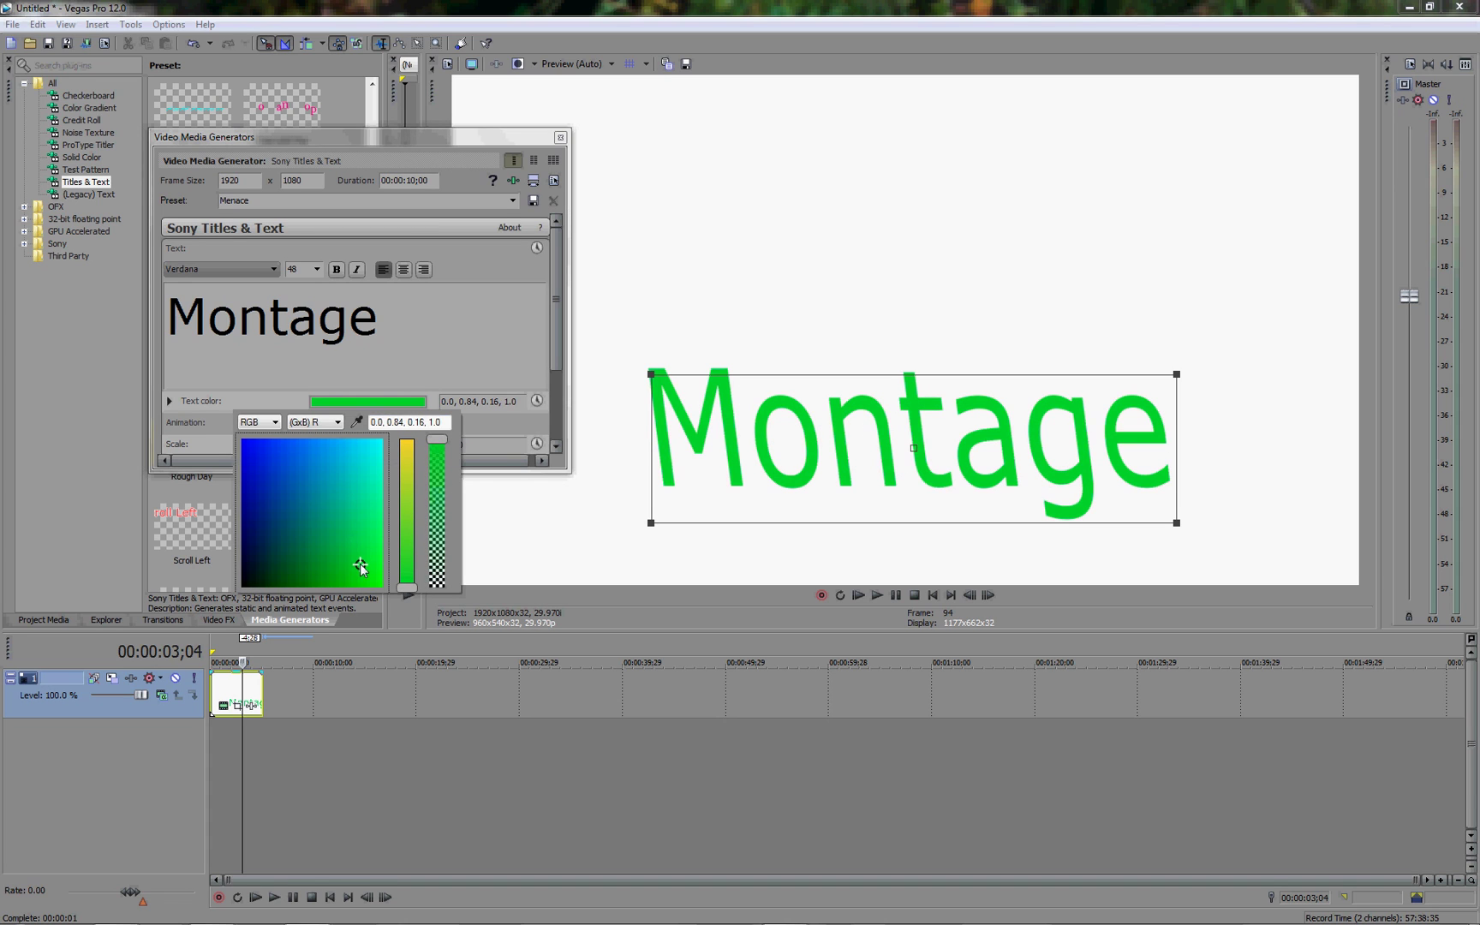
pyautogui.click(558, 370)
# Set the title's advanced background colour to red.
pyautogui.scroll(-3, 557, 370)
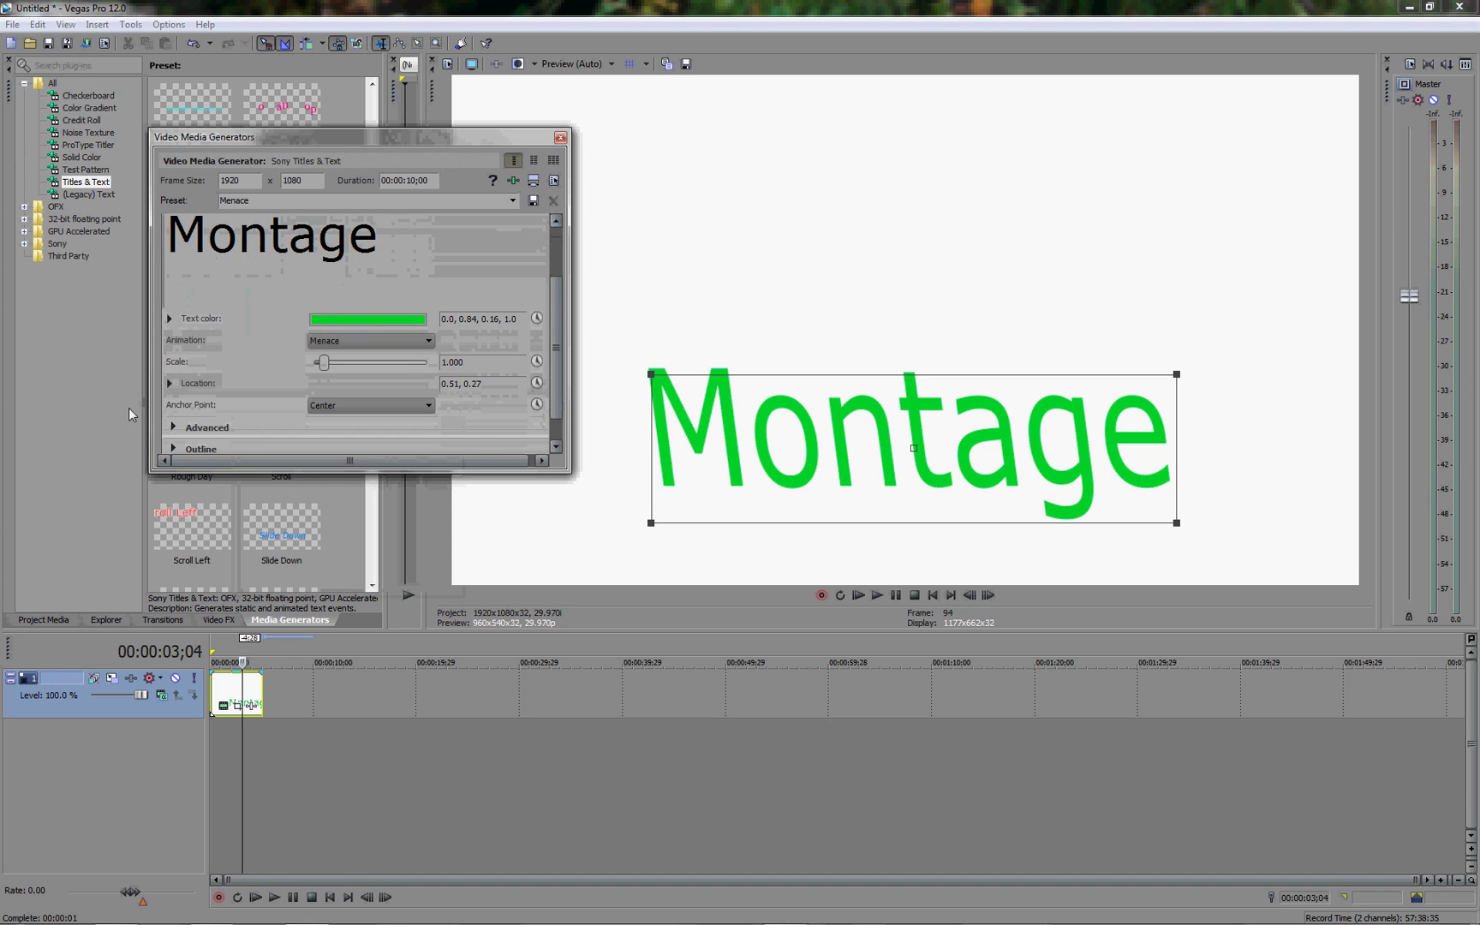
pyautogui.click(170, 427)
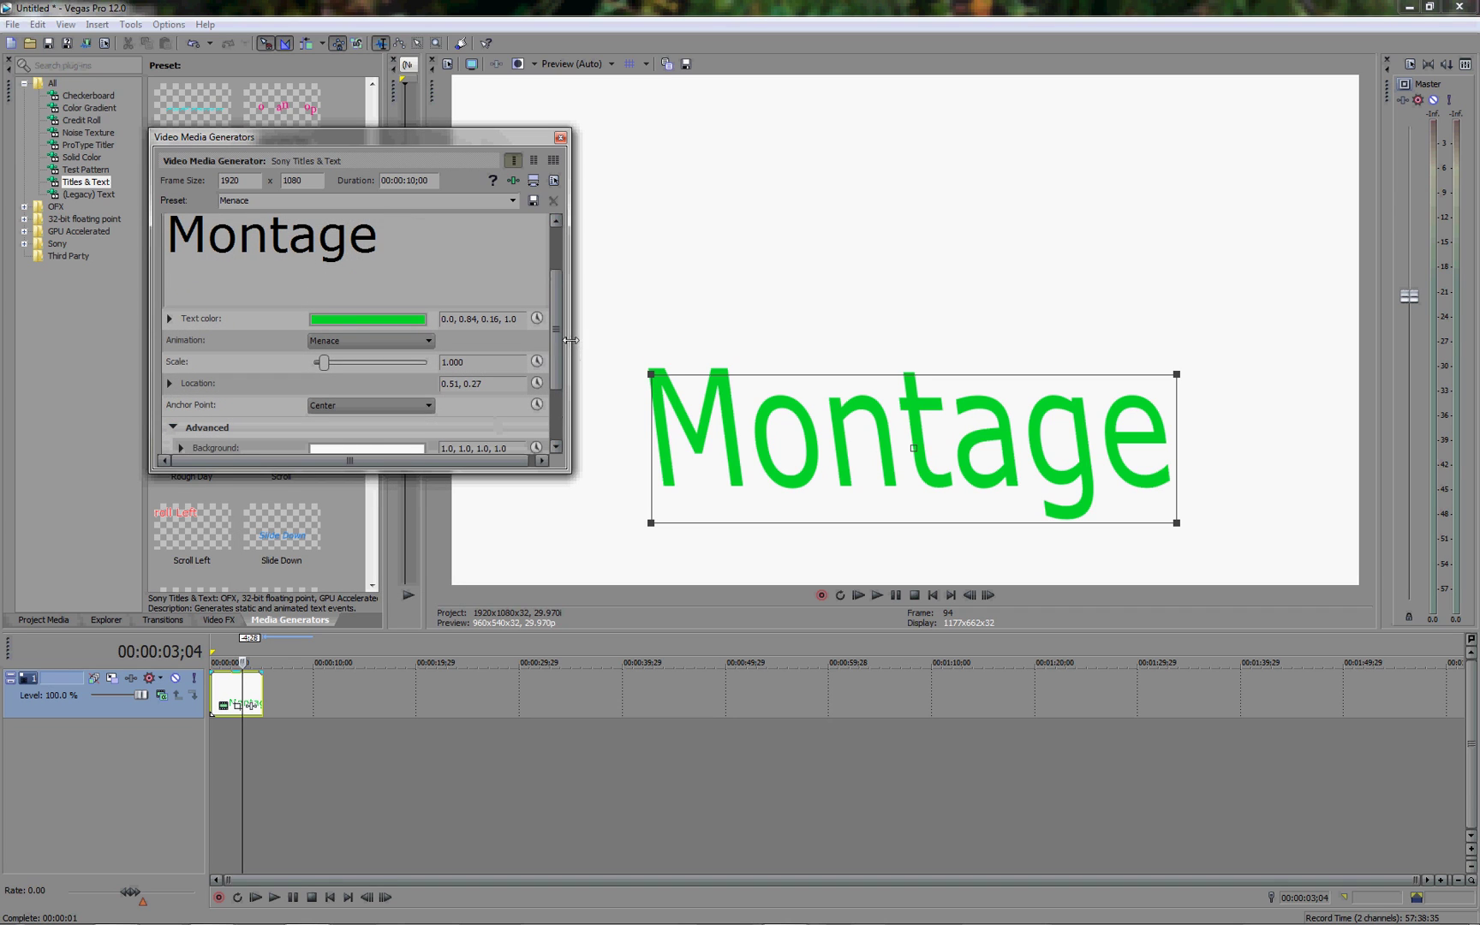
pyautogui.scroll(-3, 559, 364)
pyautogui.click(389, 375)
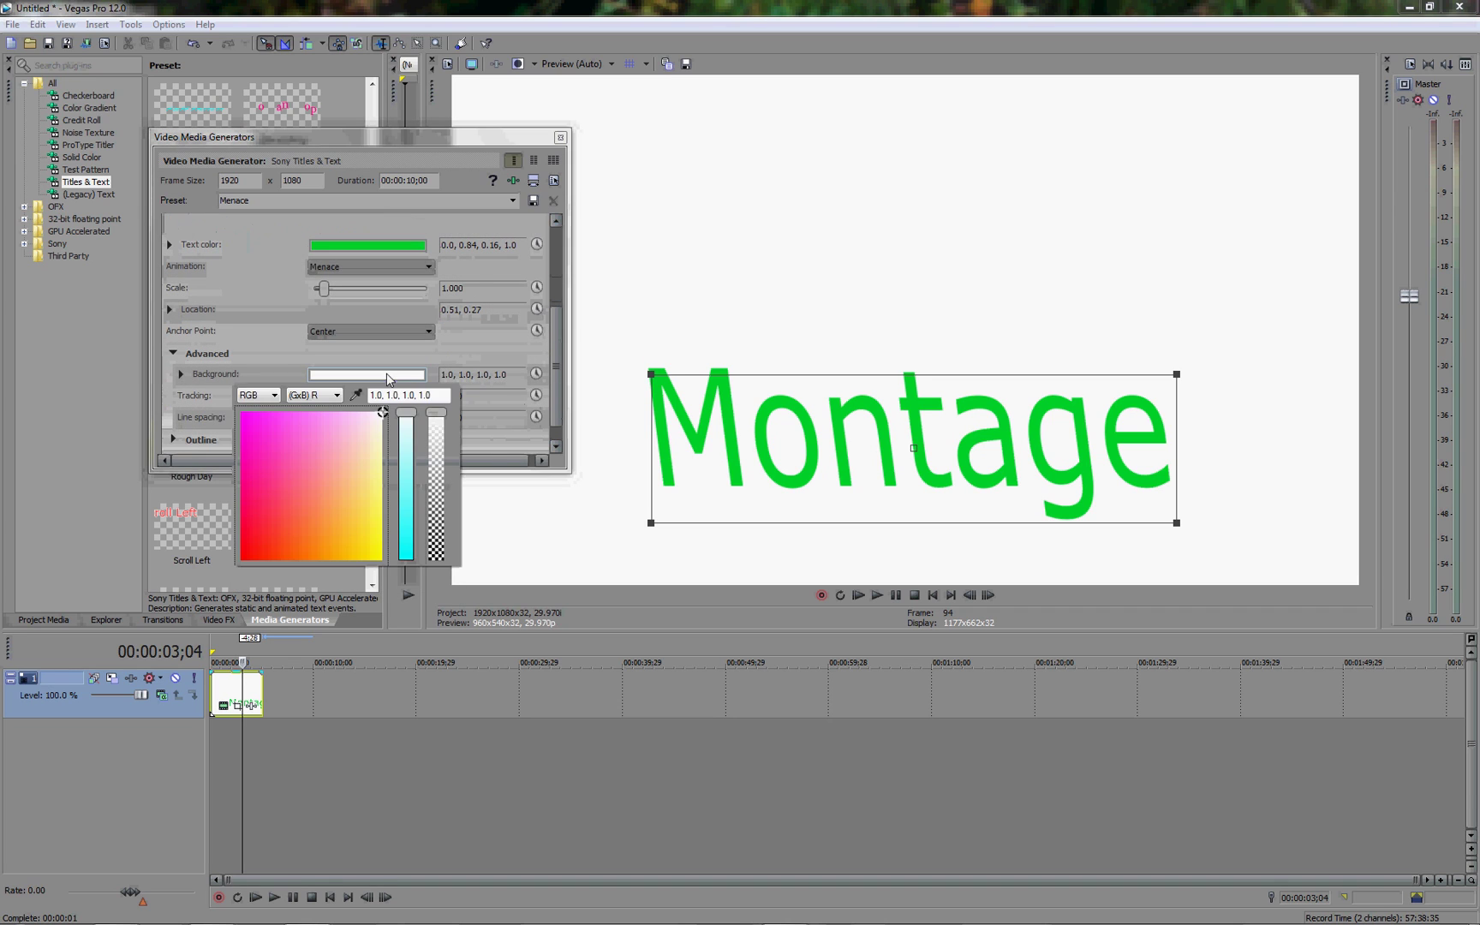
pyautogui.click(306, 451)
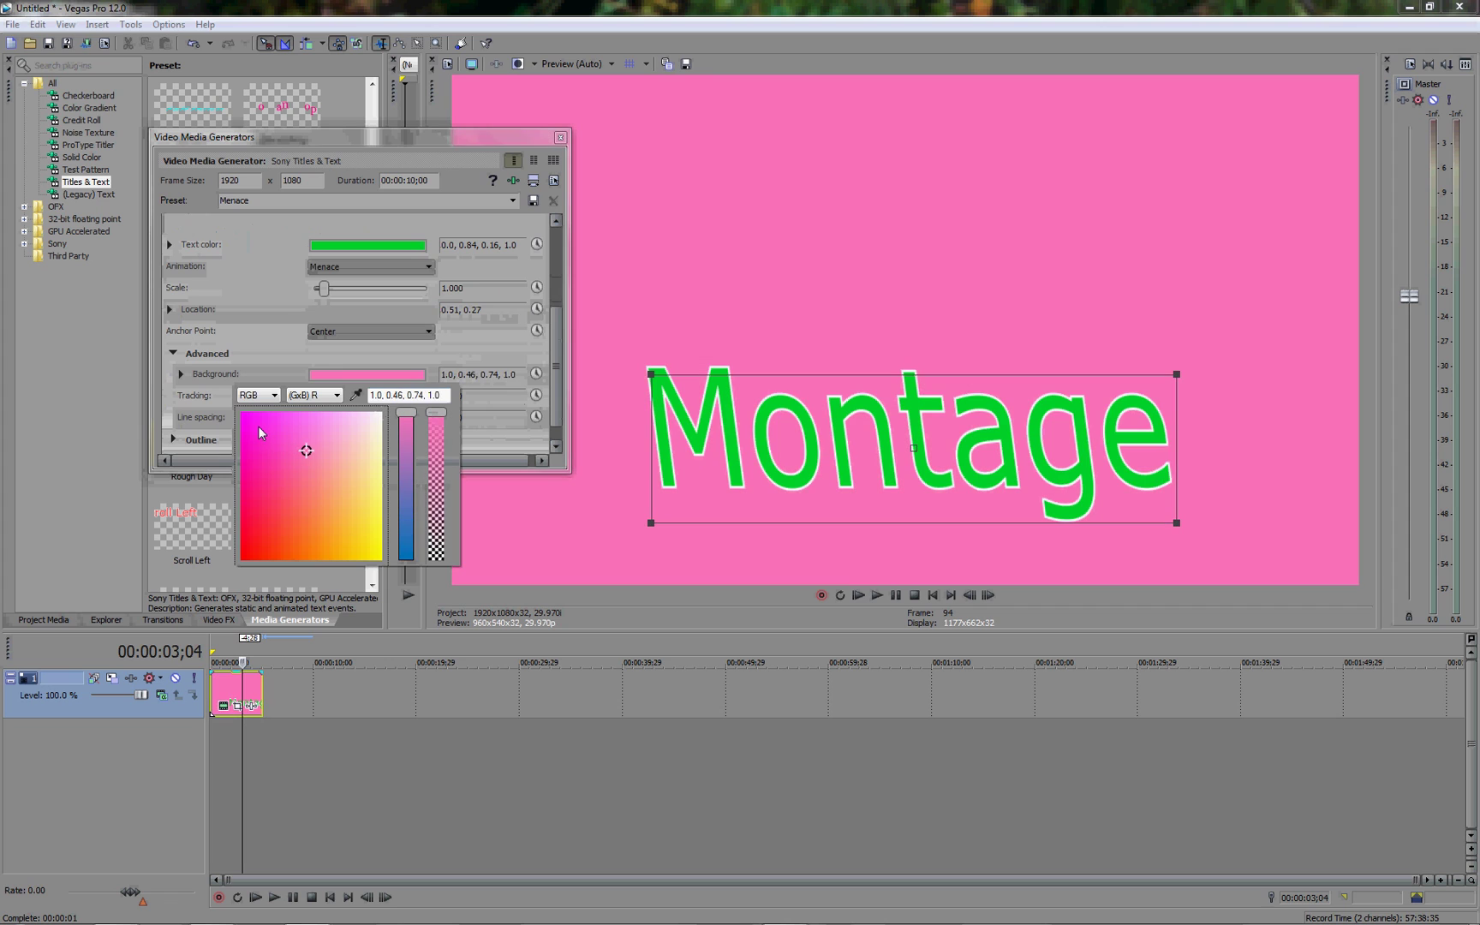
pyautogui.click(262, 527)
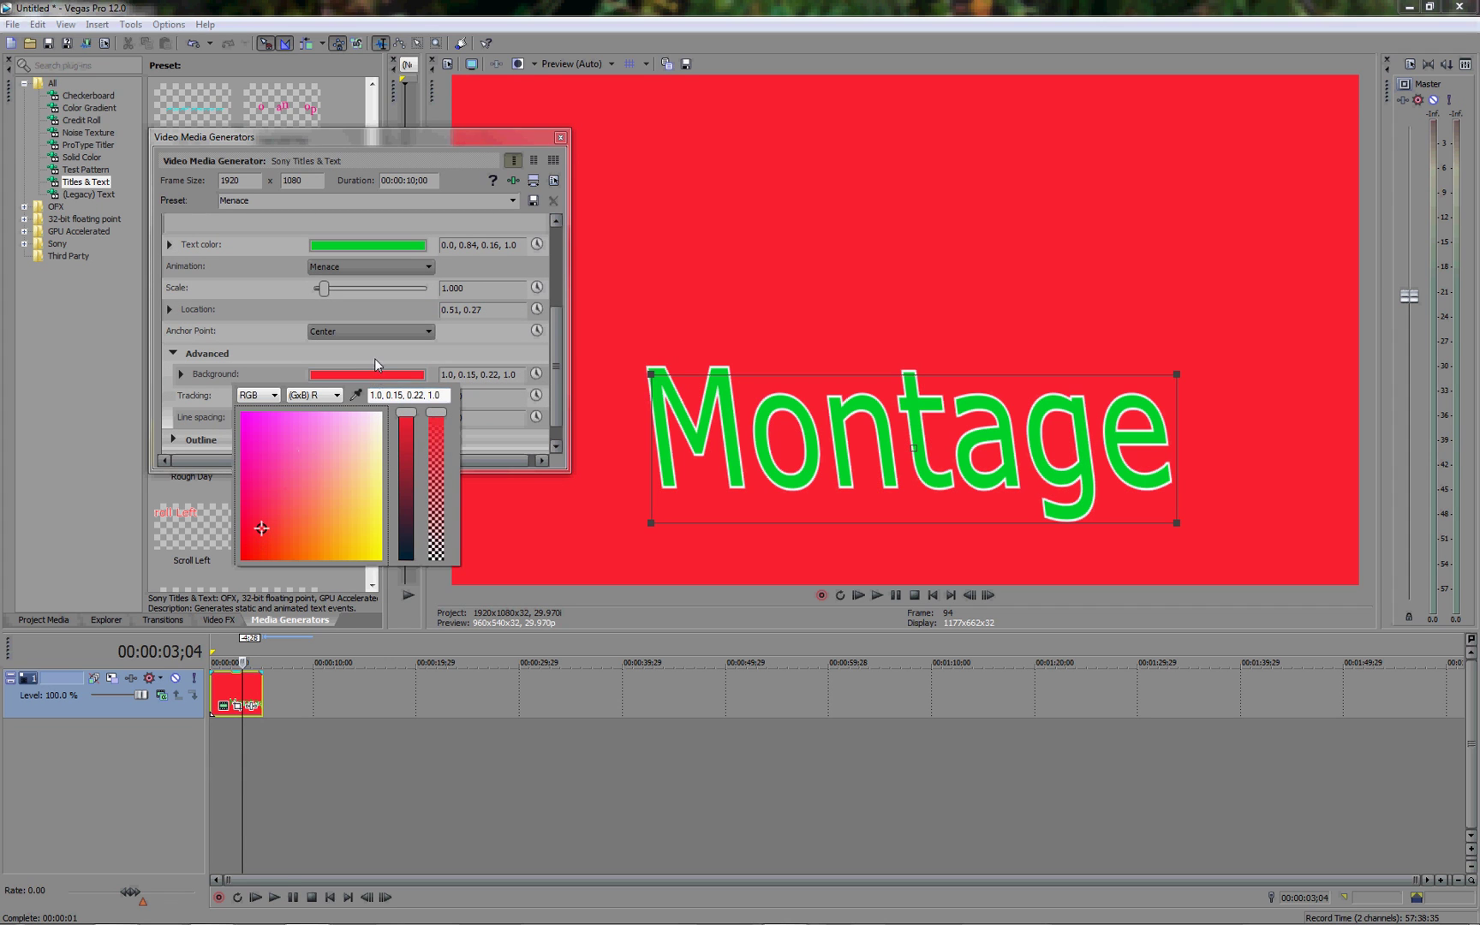
# Give the title the Fly in animation and close its settings window.
pyautogui.scroll(3, 202, 275)
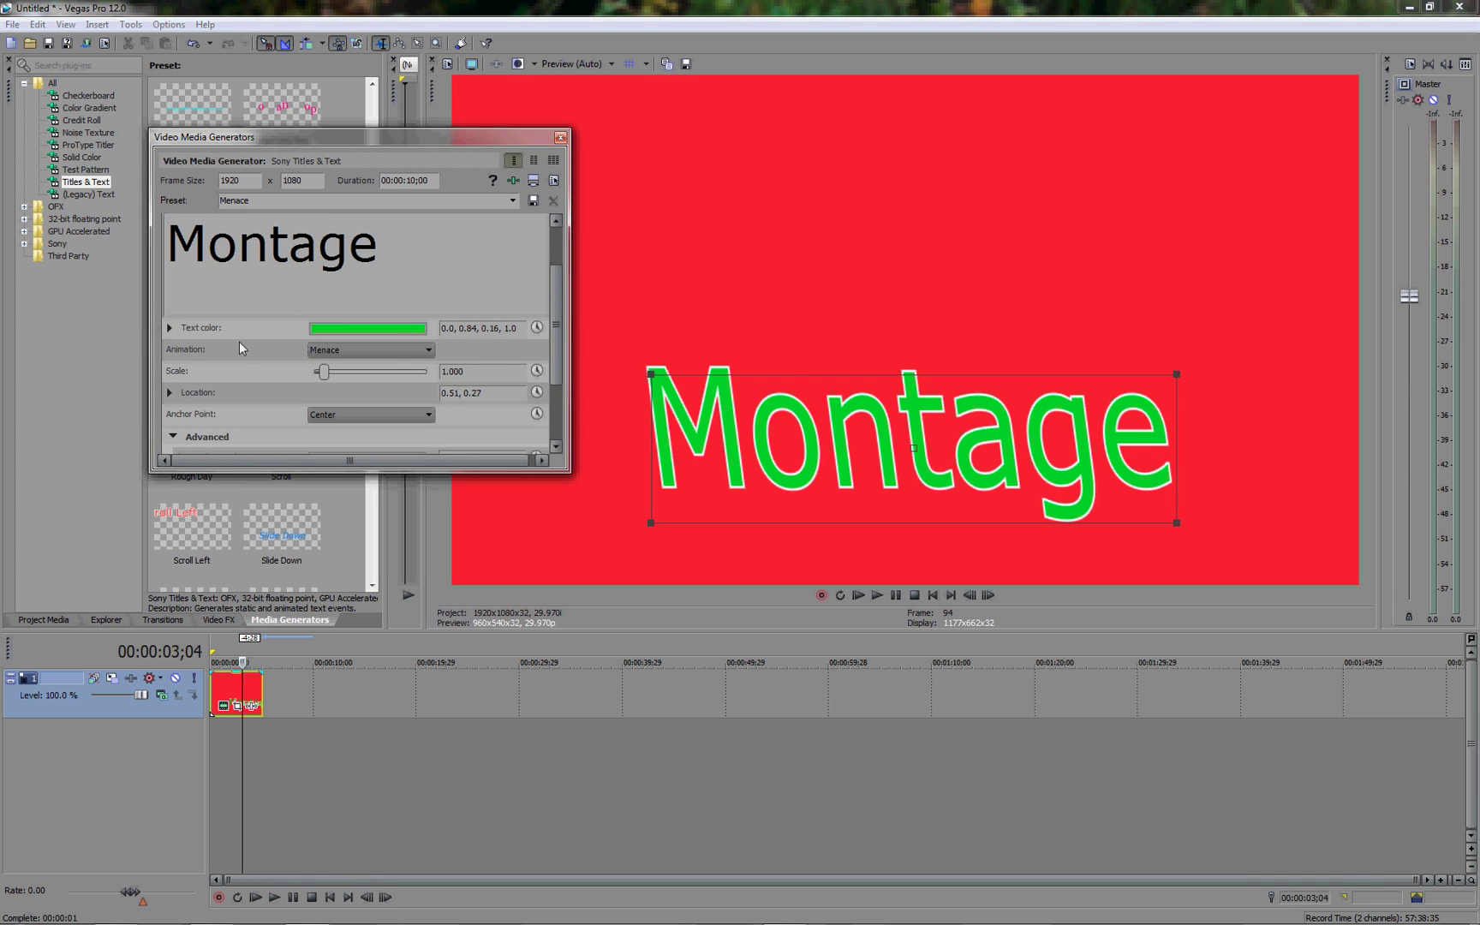
pyautogui.click(398, 352)
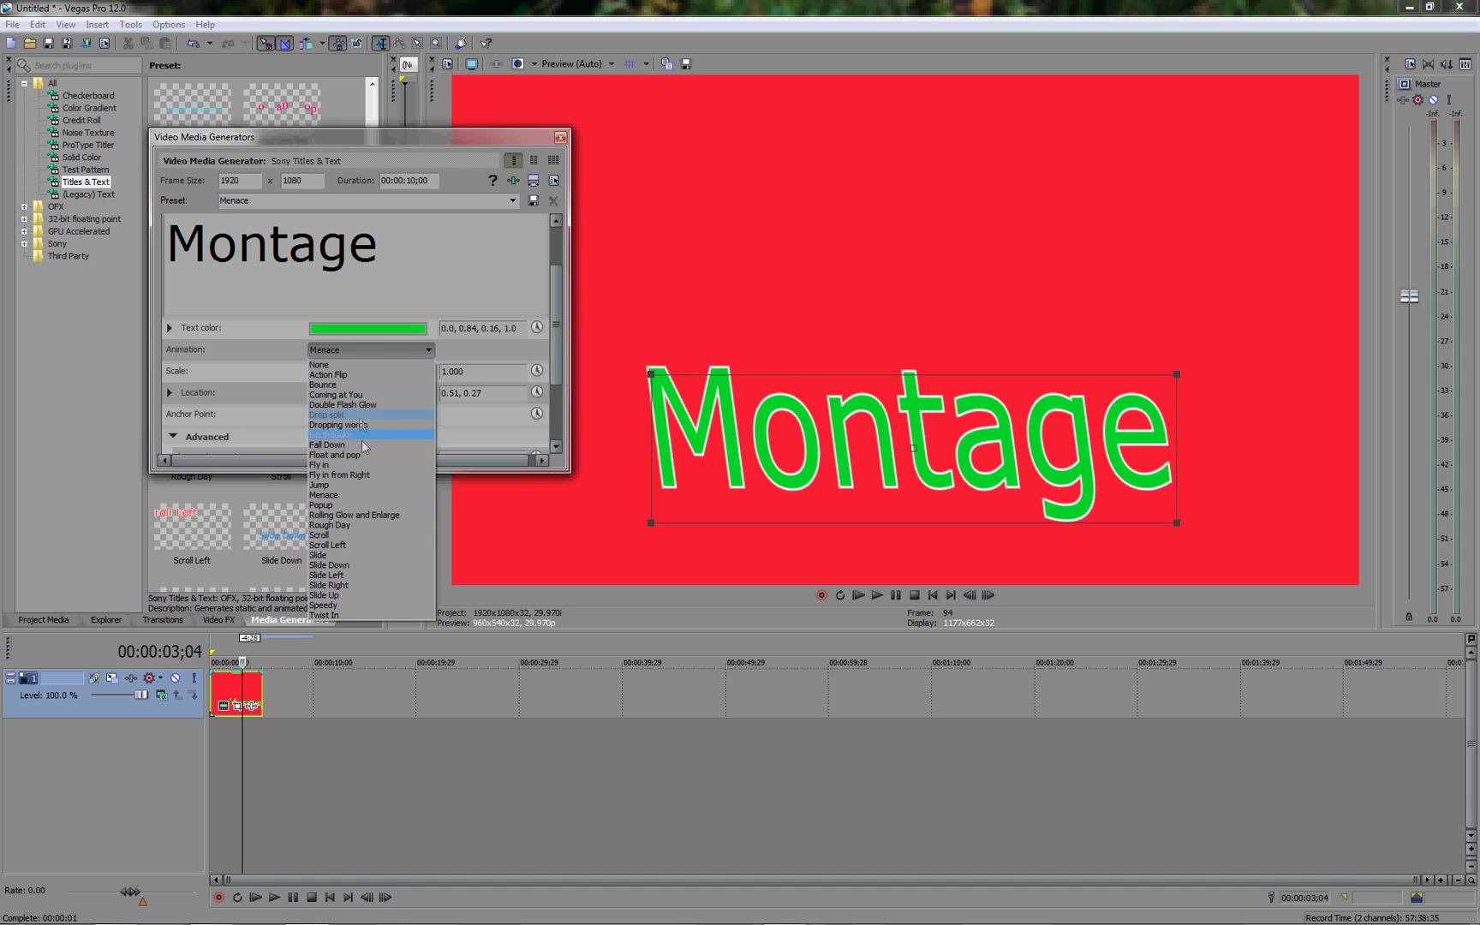
pyautogui.click(331, 467)
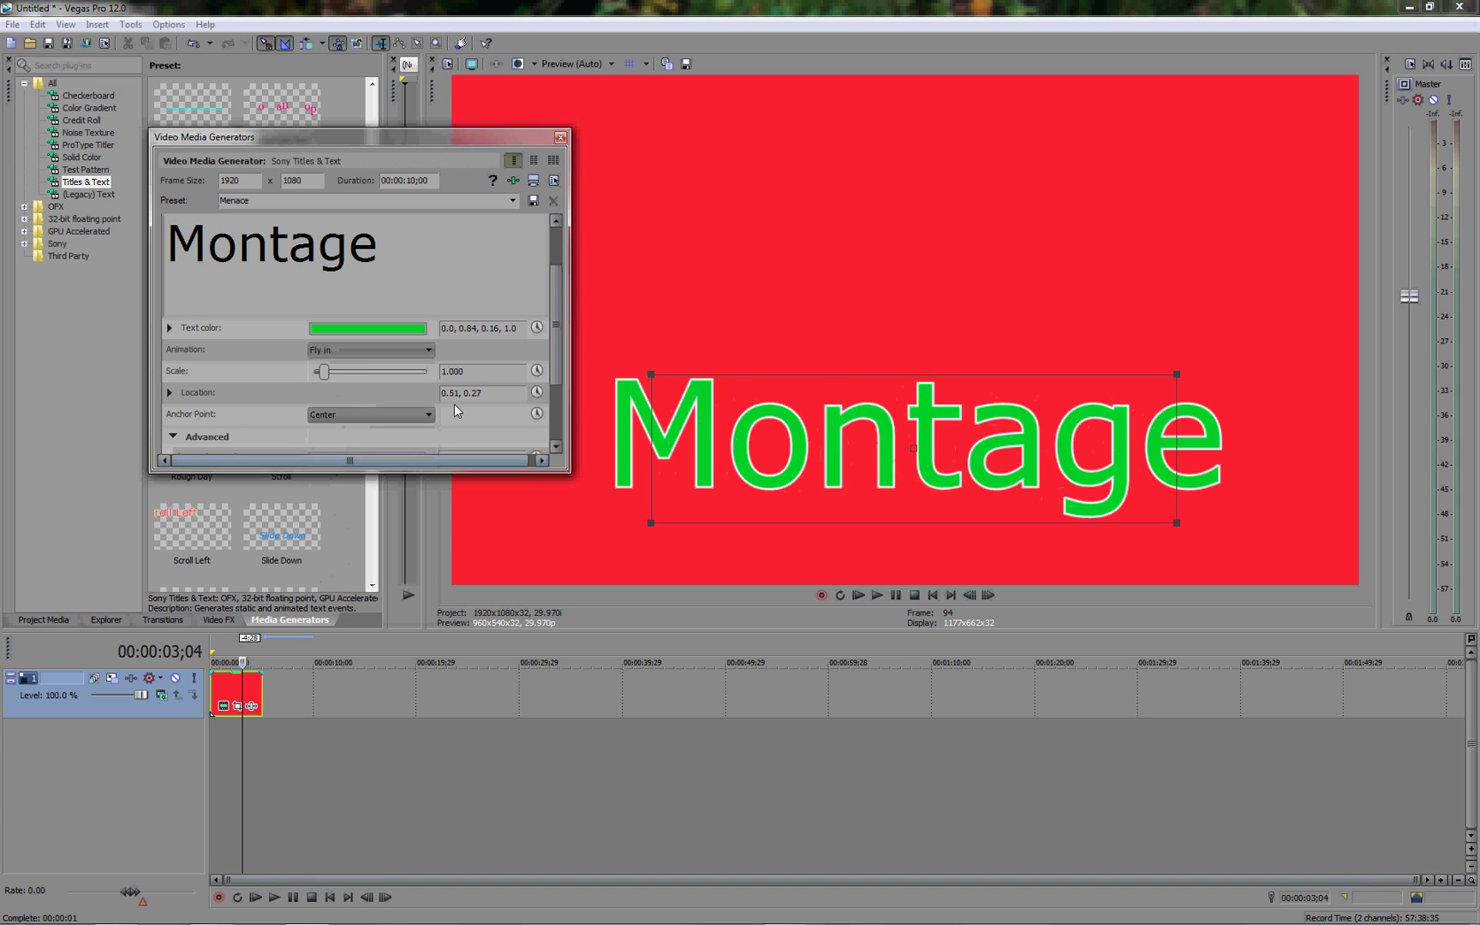
pyautogui.click(560, 138)
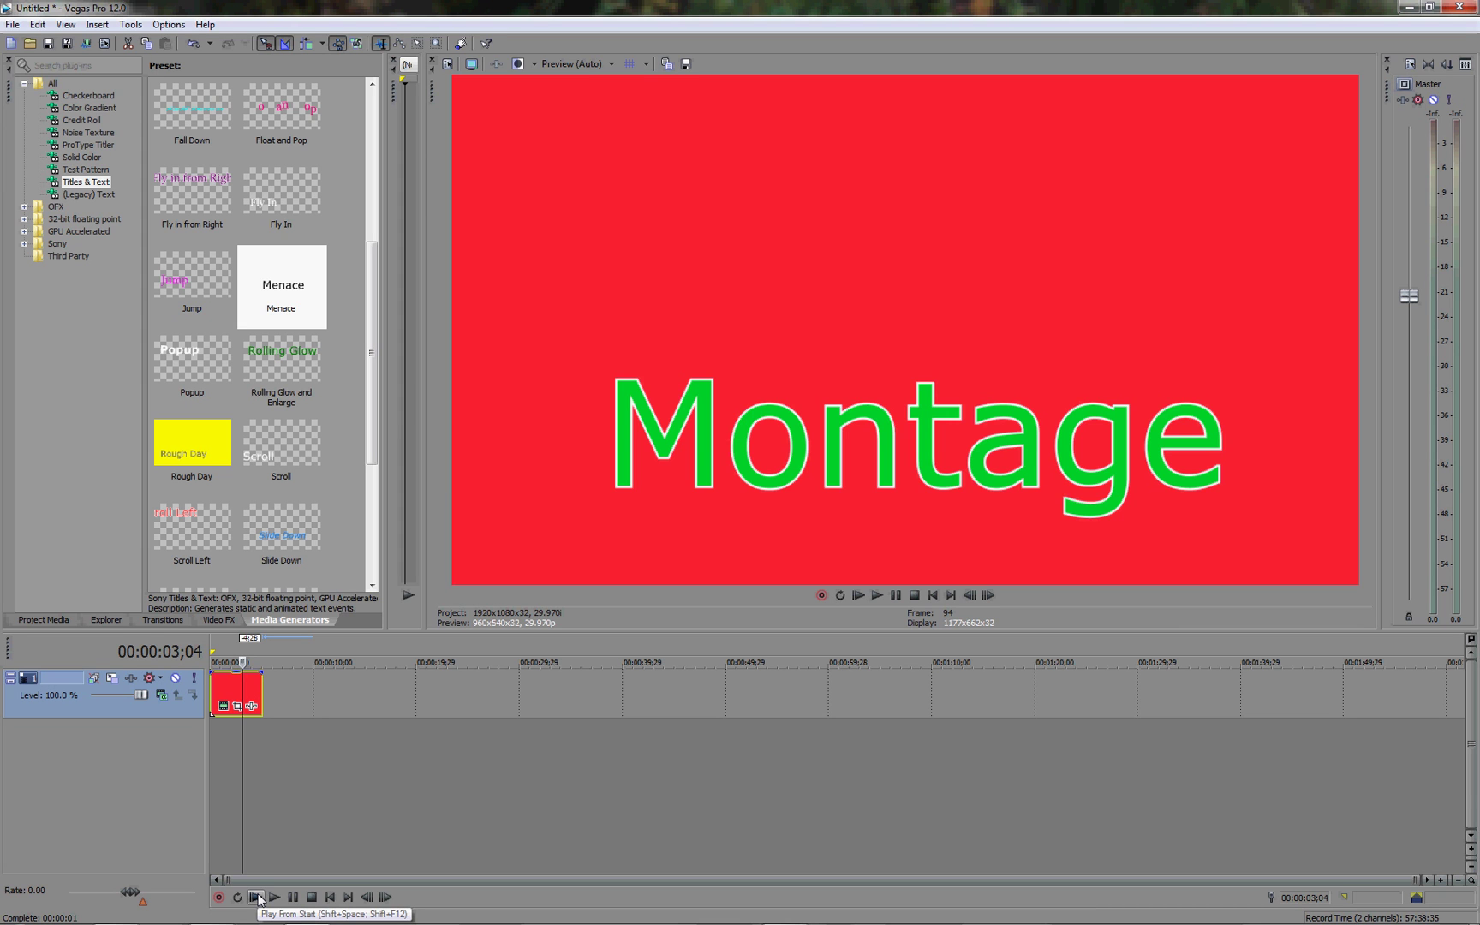
# Preview the project playback, then show the Project Media list with the clips and Montage title.
pyautogui.click(256, 896)
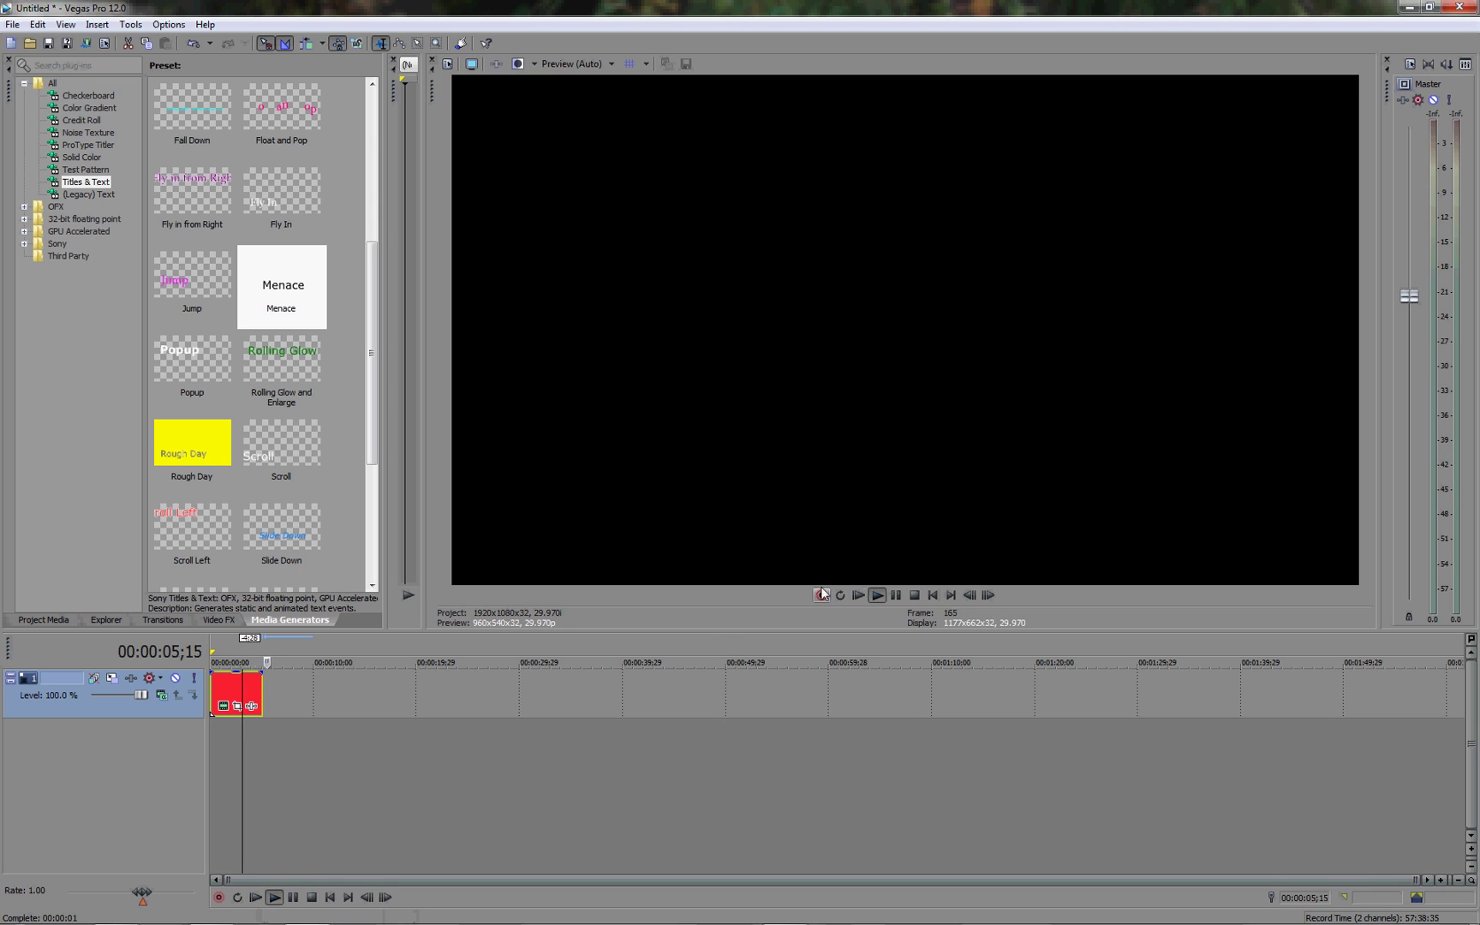
pyautogui.click(914, 594)
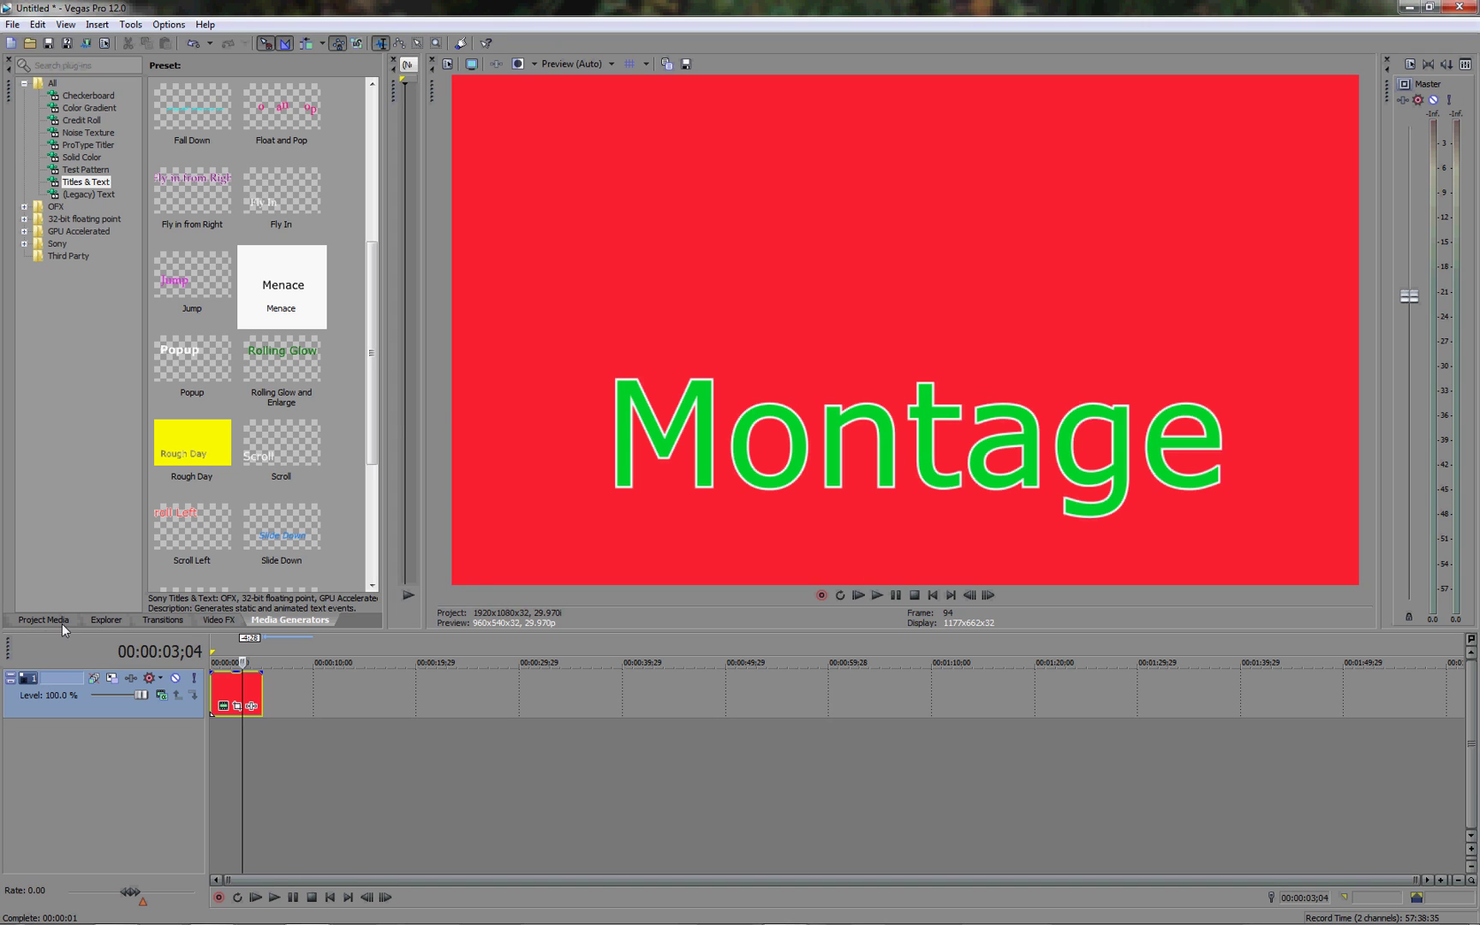
pyautogui.click(37, 619)
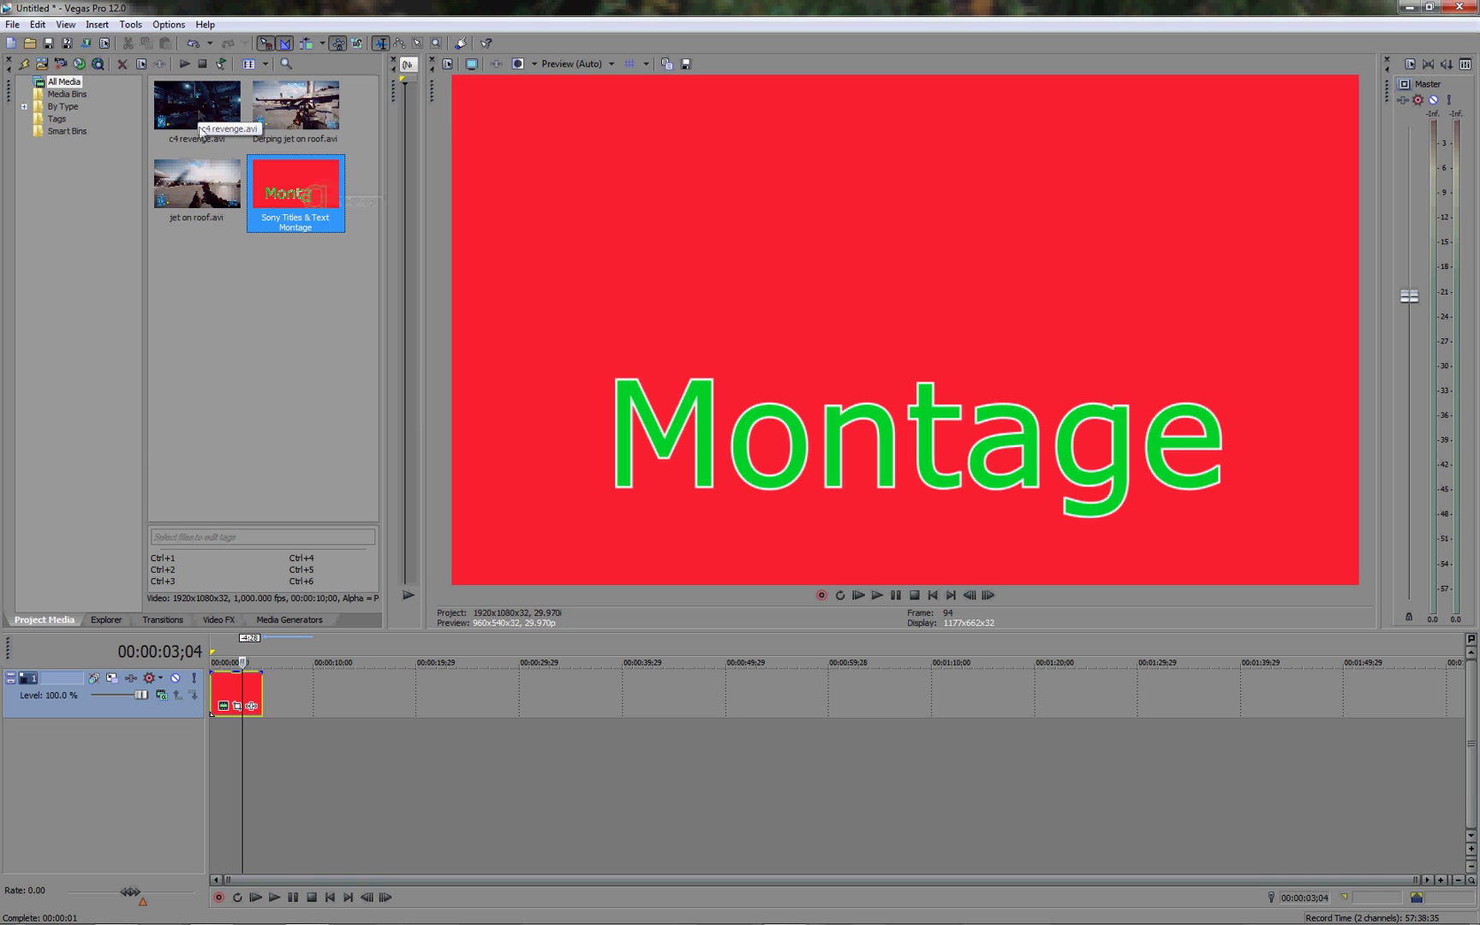
# Add Derping jet on roof after the title, matching project settings to 960x540 at 60 fps.
pyautogui.click(297, 107)
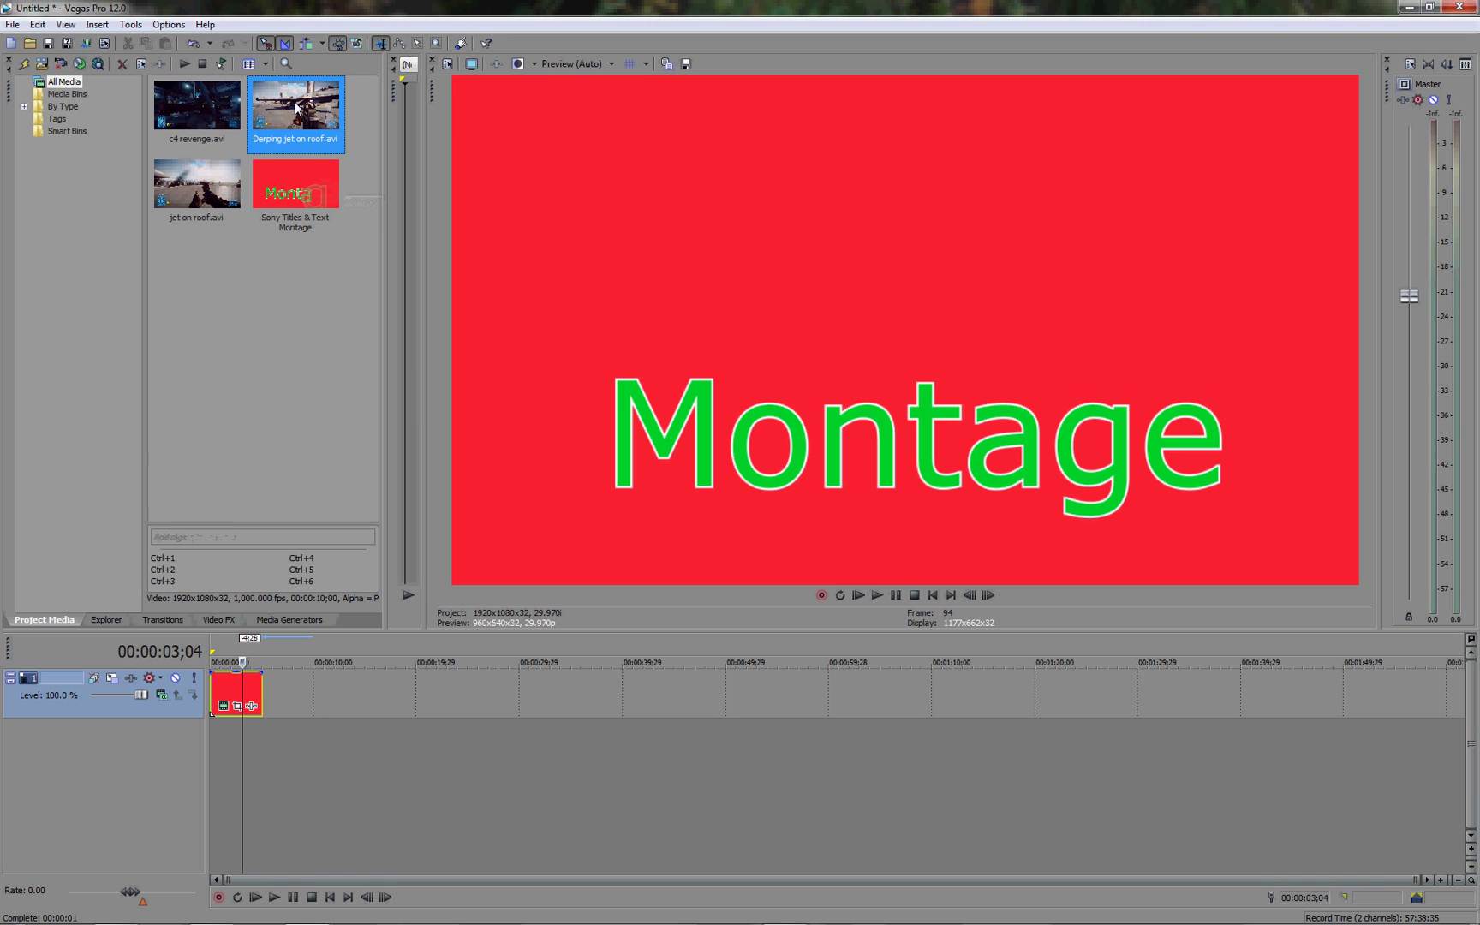
pyautogui.moveTo(333, 591); pyautogui.dragTo(336, 751)
pyautogui.moveTo(285, 693); pyautogui.dragTo(314, 689)
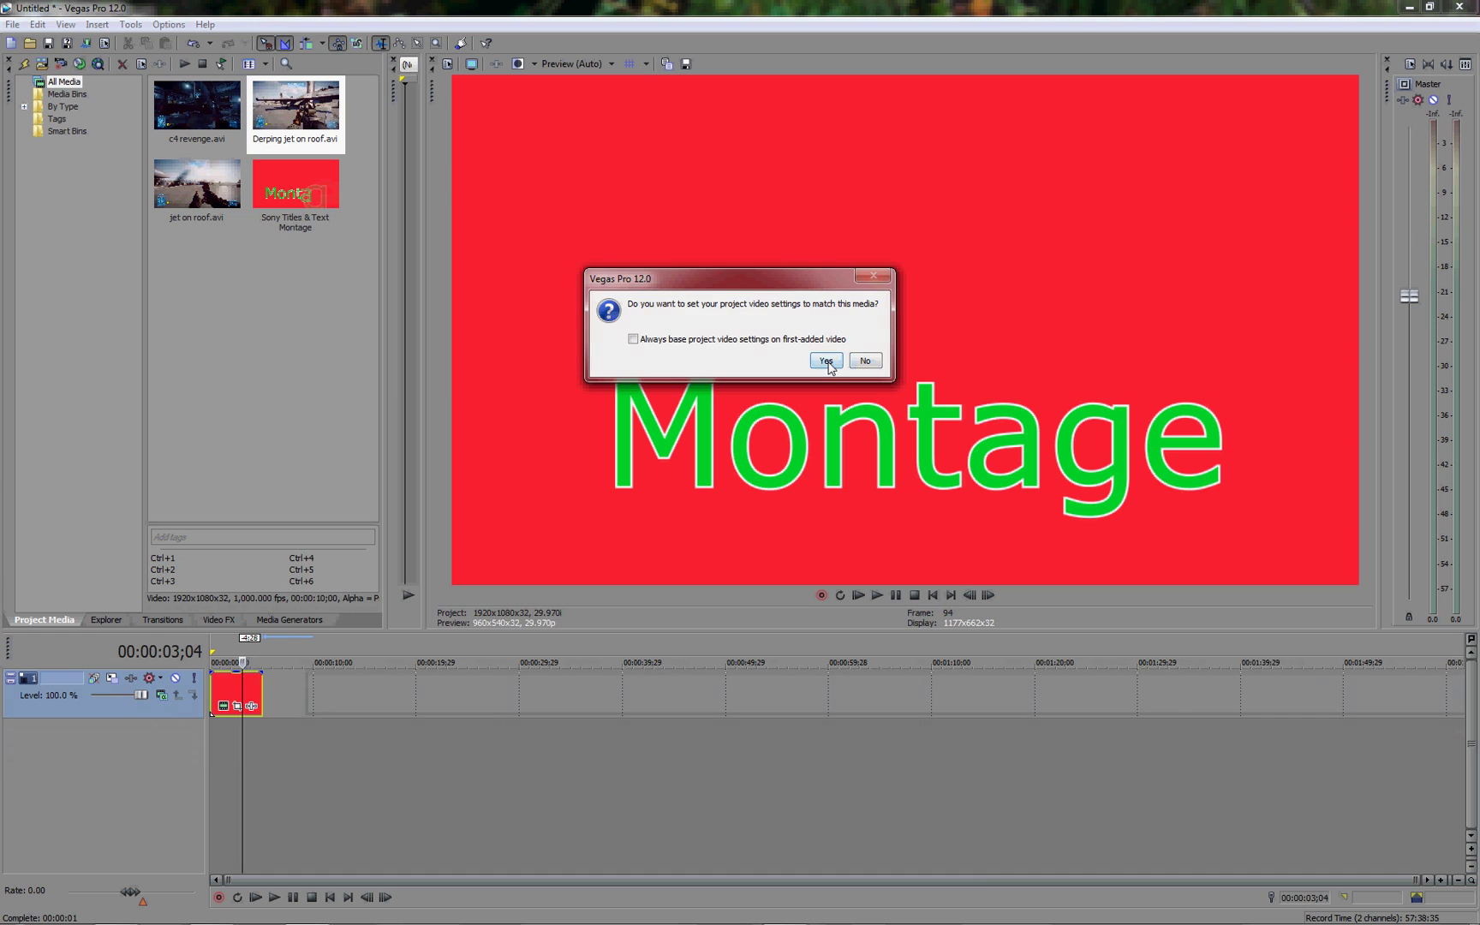
pyautogui.click(825, 360)
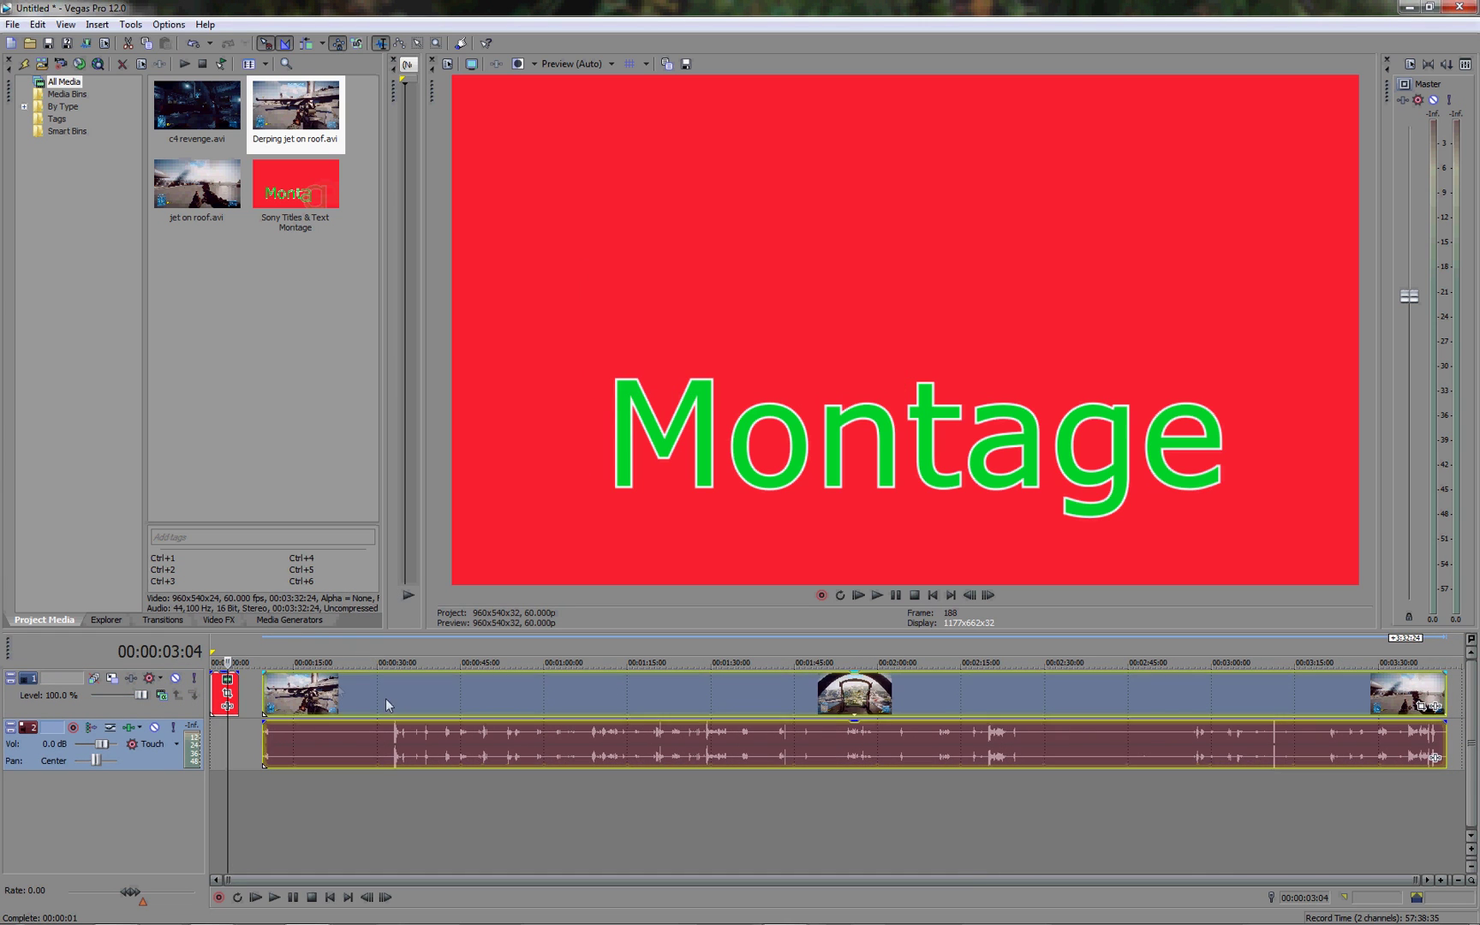
pyautogui.click(313, 649)
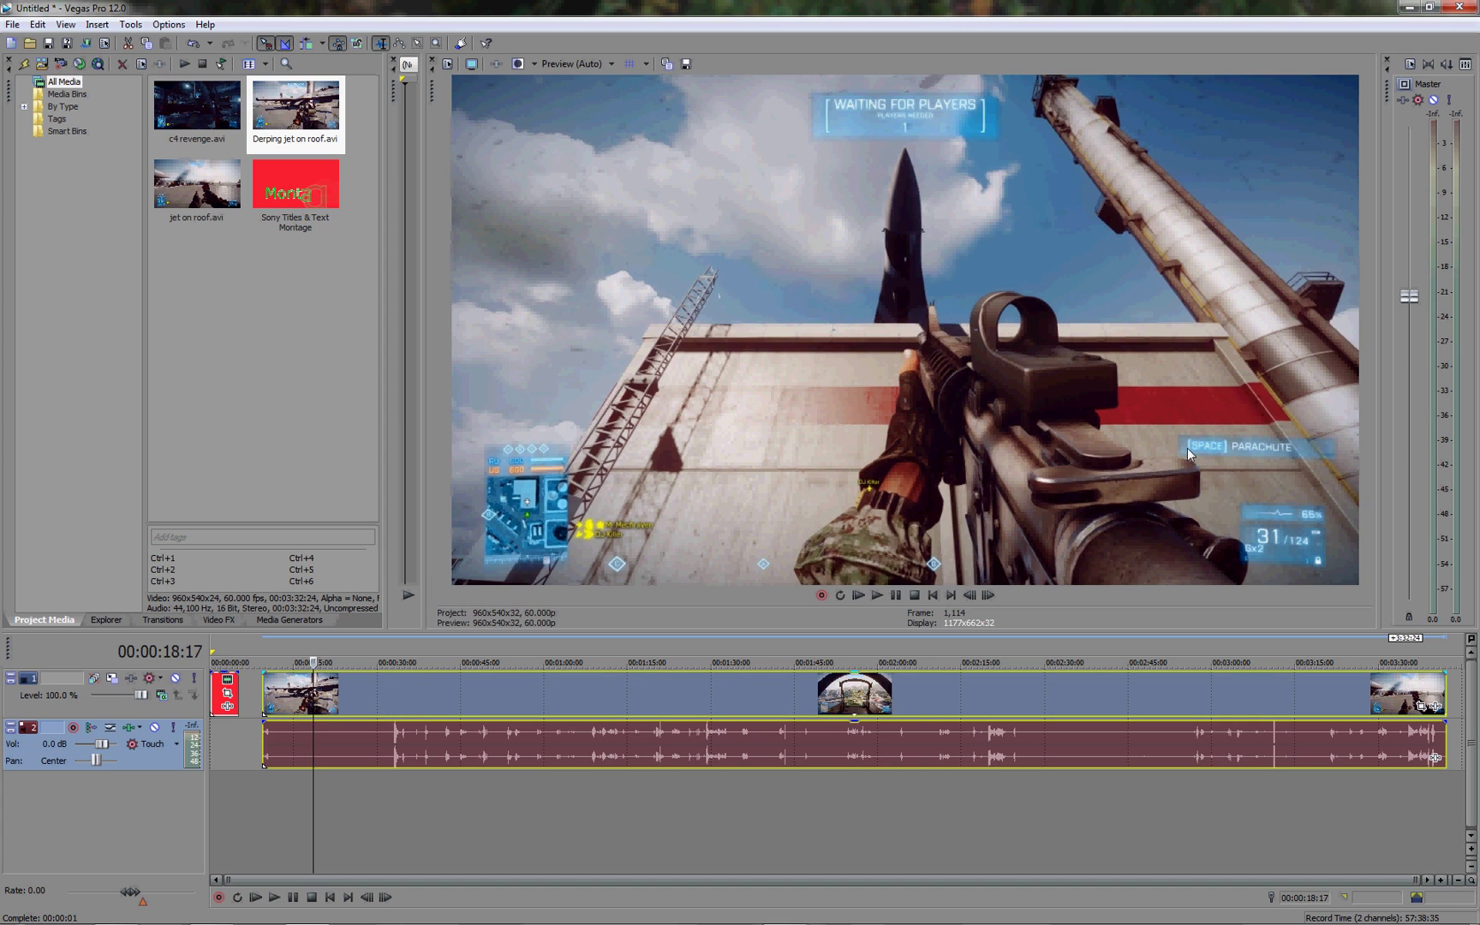
pyautogui.click(13, 24)
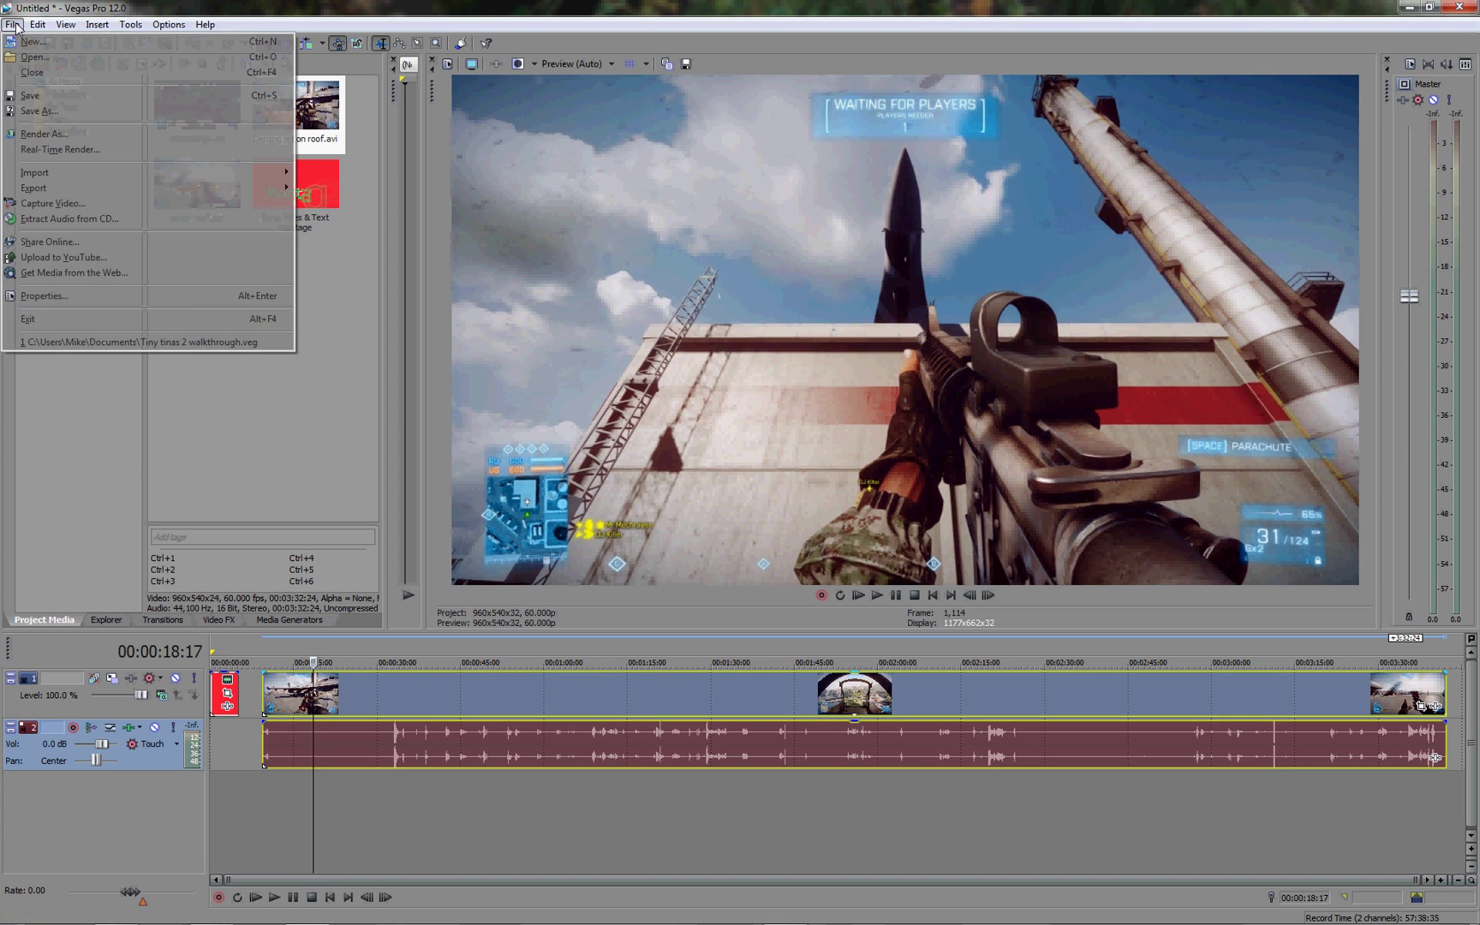
# Match the project video settings to the c4 revenge clip in Project Properties and confirm.
pyautogui.click(36, 298)
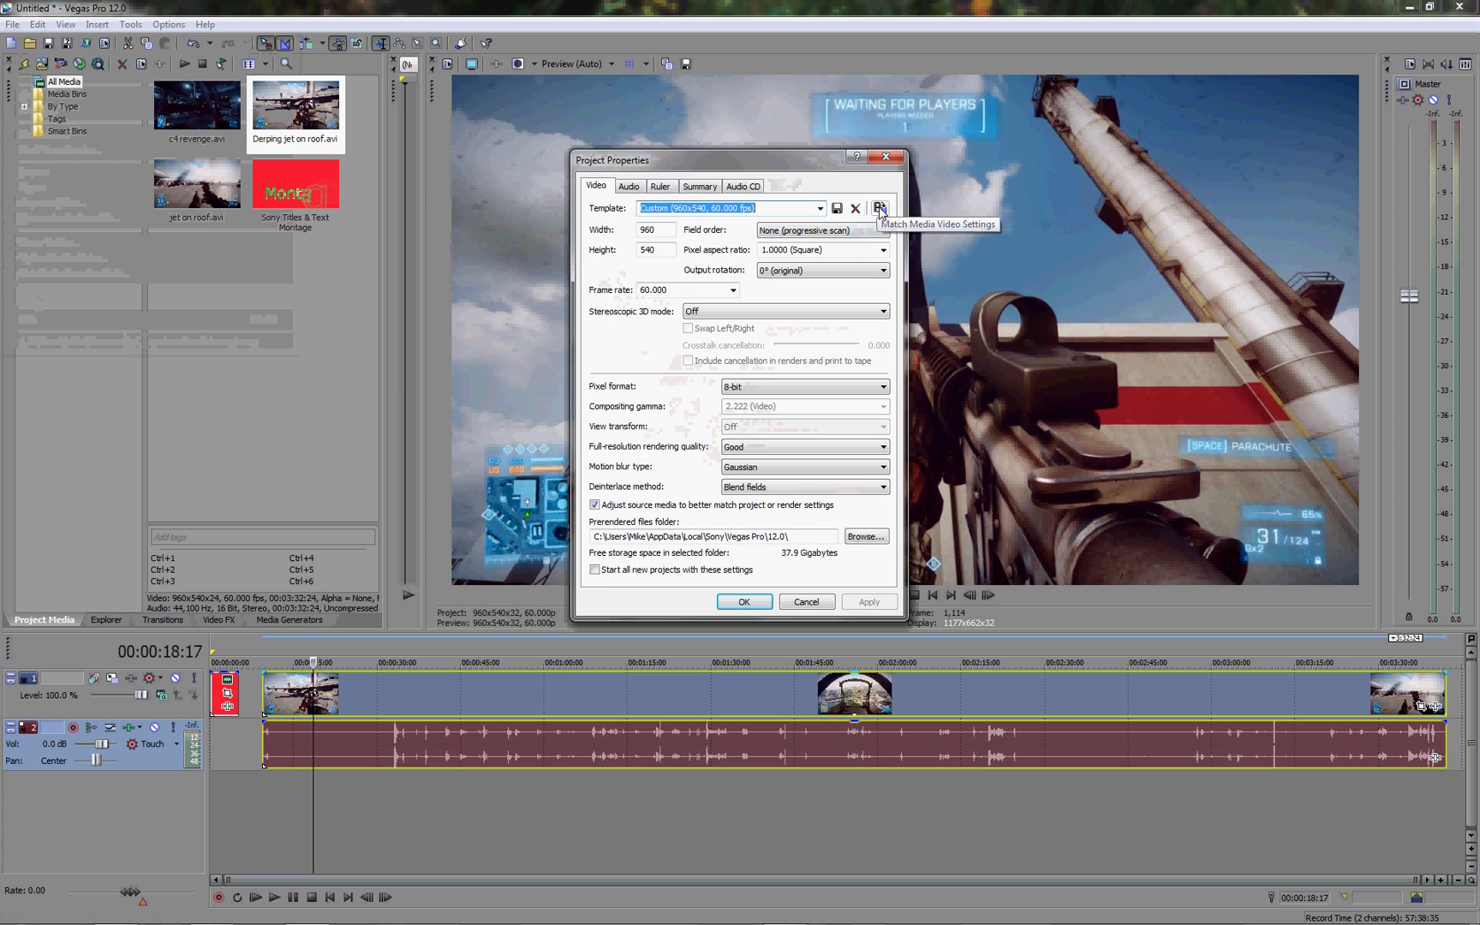
pyautogui.click(879, 209)
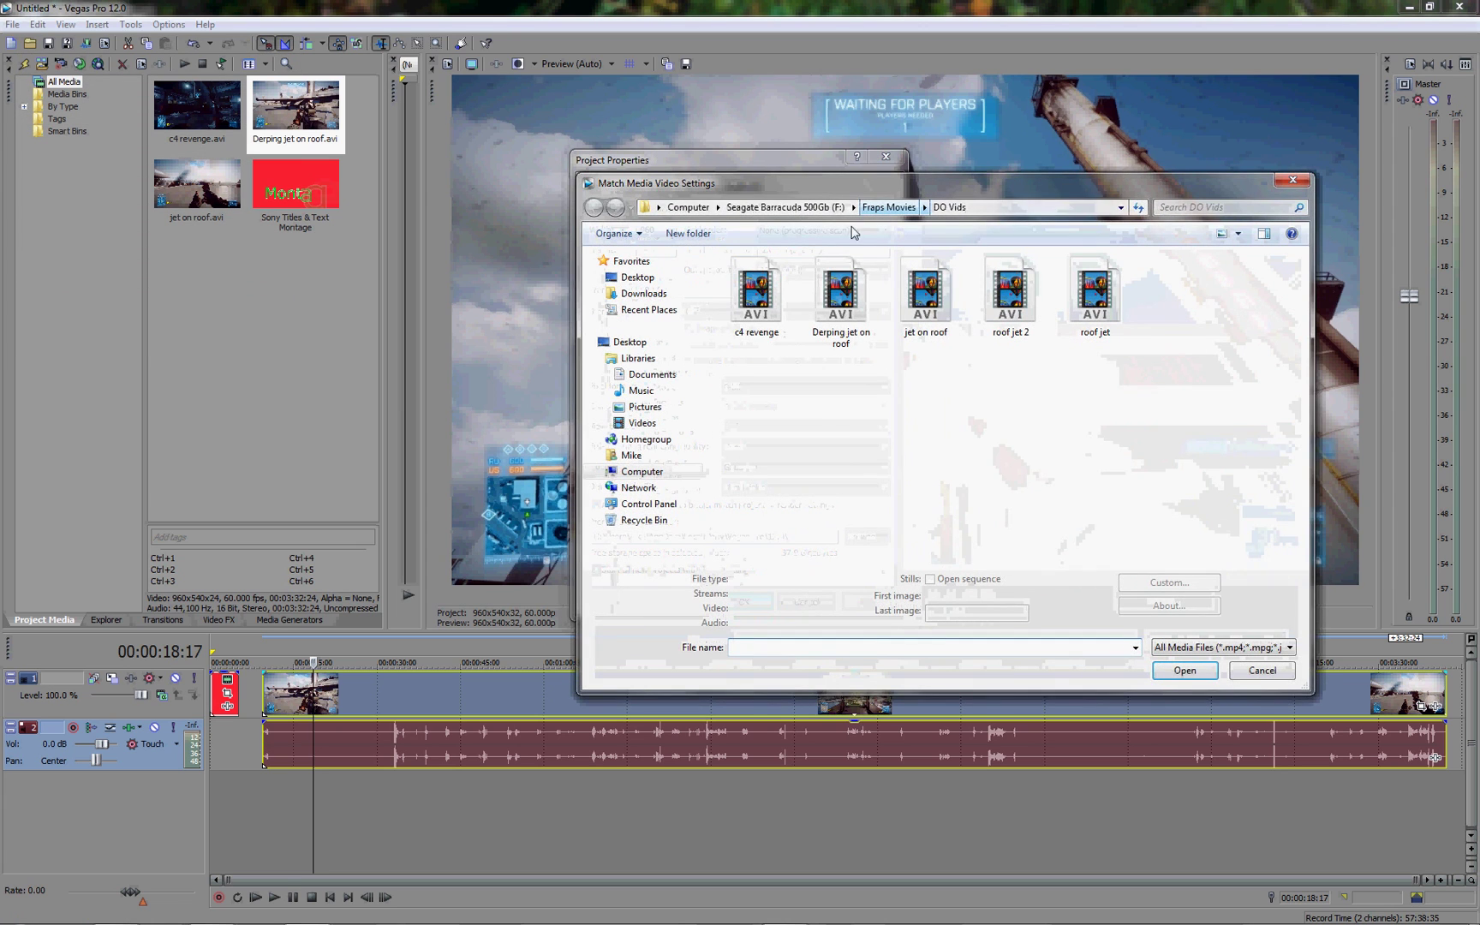
pyautogui.click(770, 306)
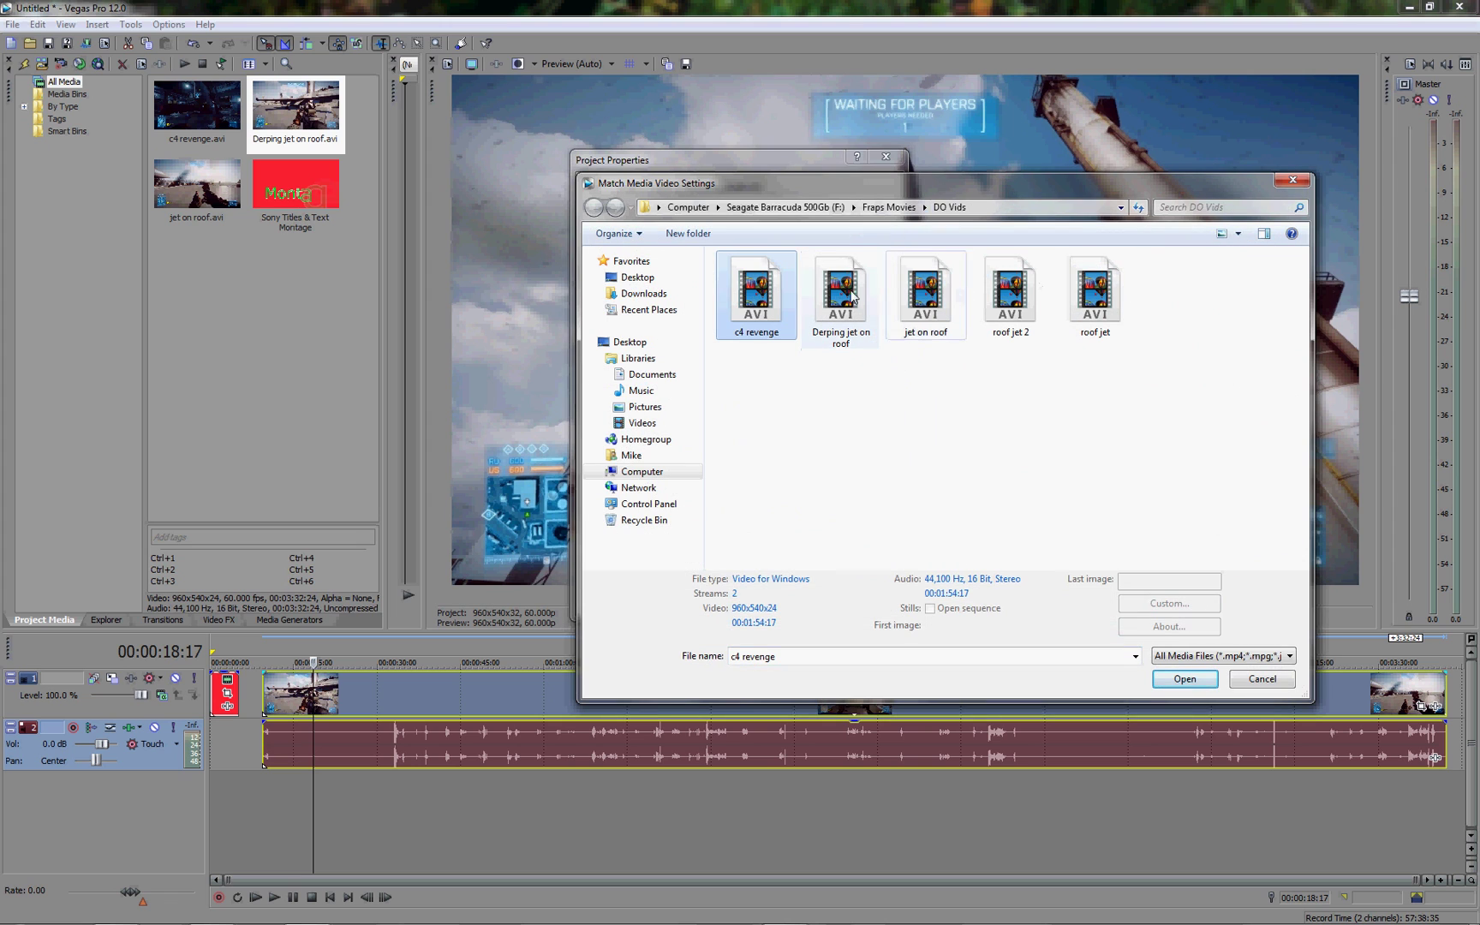
pyautogui.click(1184, 679)
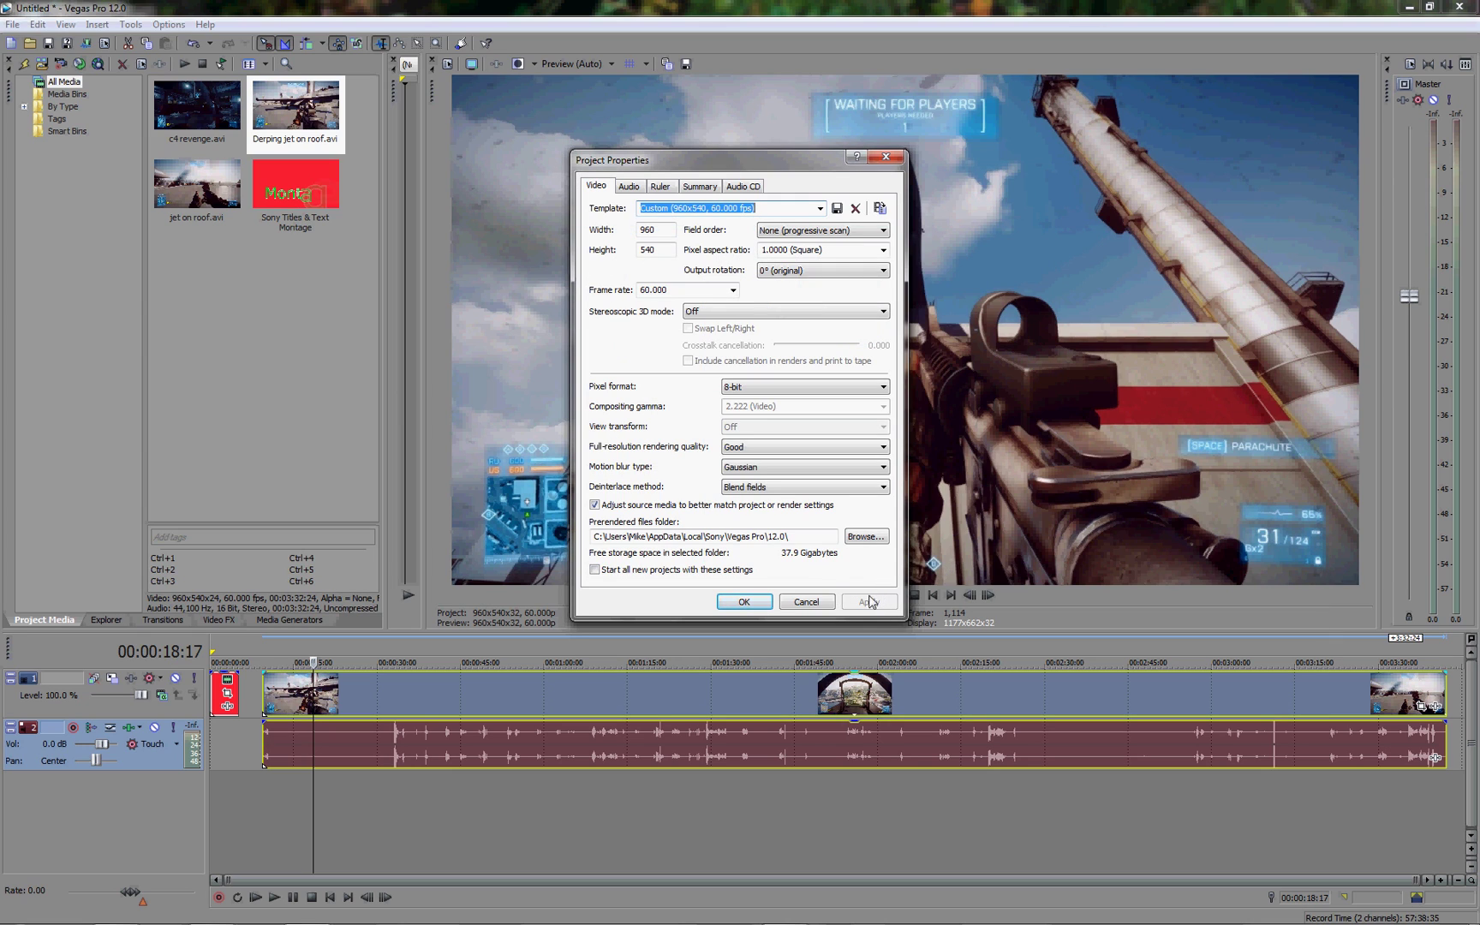
pyautogui.click(744, 601)
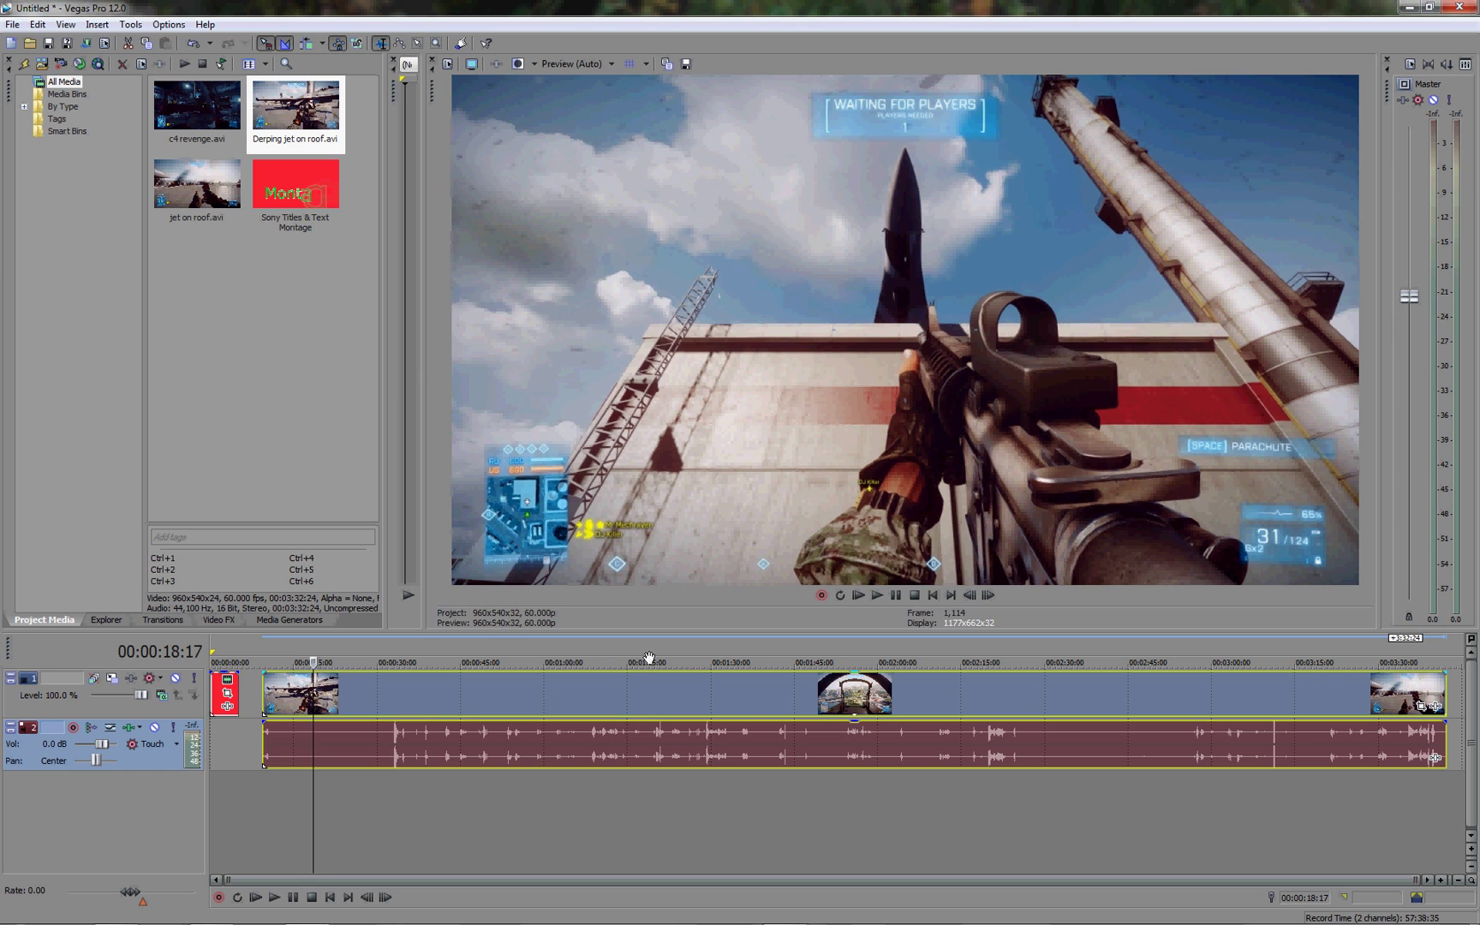
# Move the Derping jet on roof clip later, leaving a gap after the title, and shorten its end.
pyautogui.moveTo(382, 701)
pyautogui.mouseDown()
pyautogui.moveTo(515, 702)
pyautogui.moveTo(374, 702)
pyautogui.mouseUp()
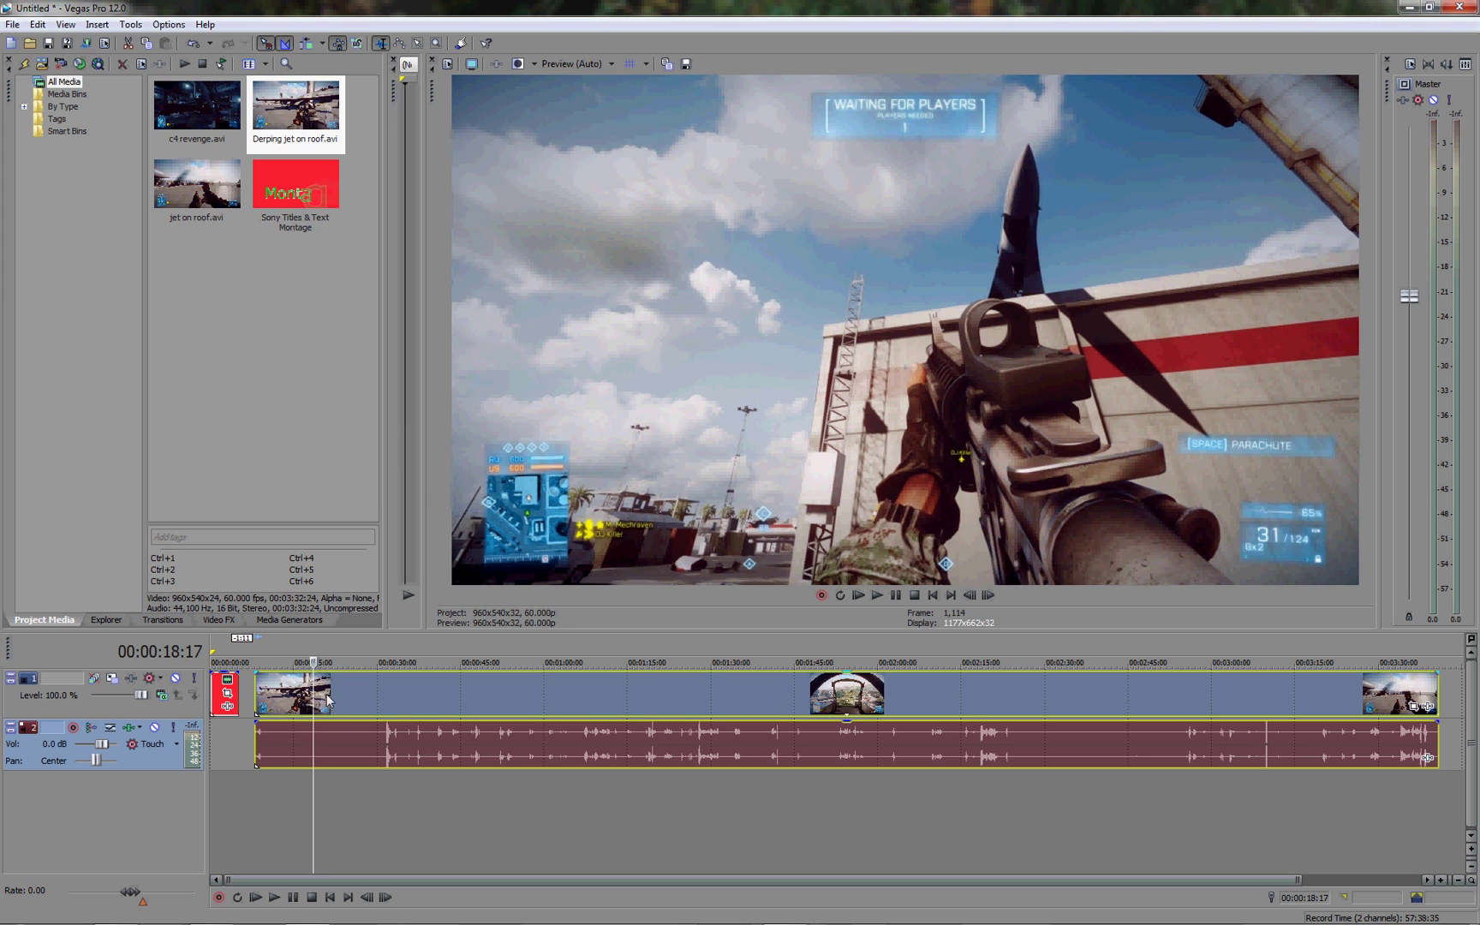
pyautogui.moveTo(262, 695); pyautogui.dragTo(293, 690)
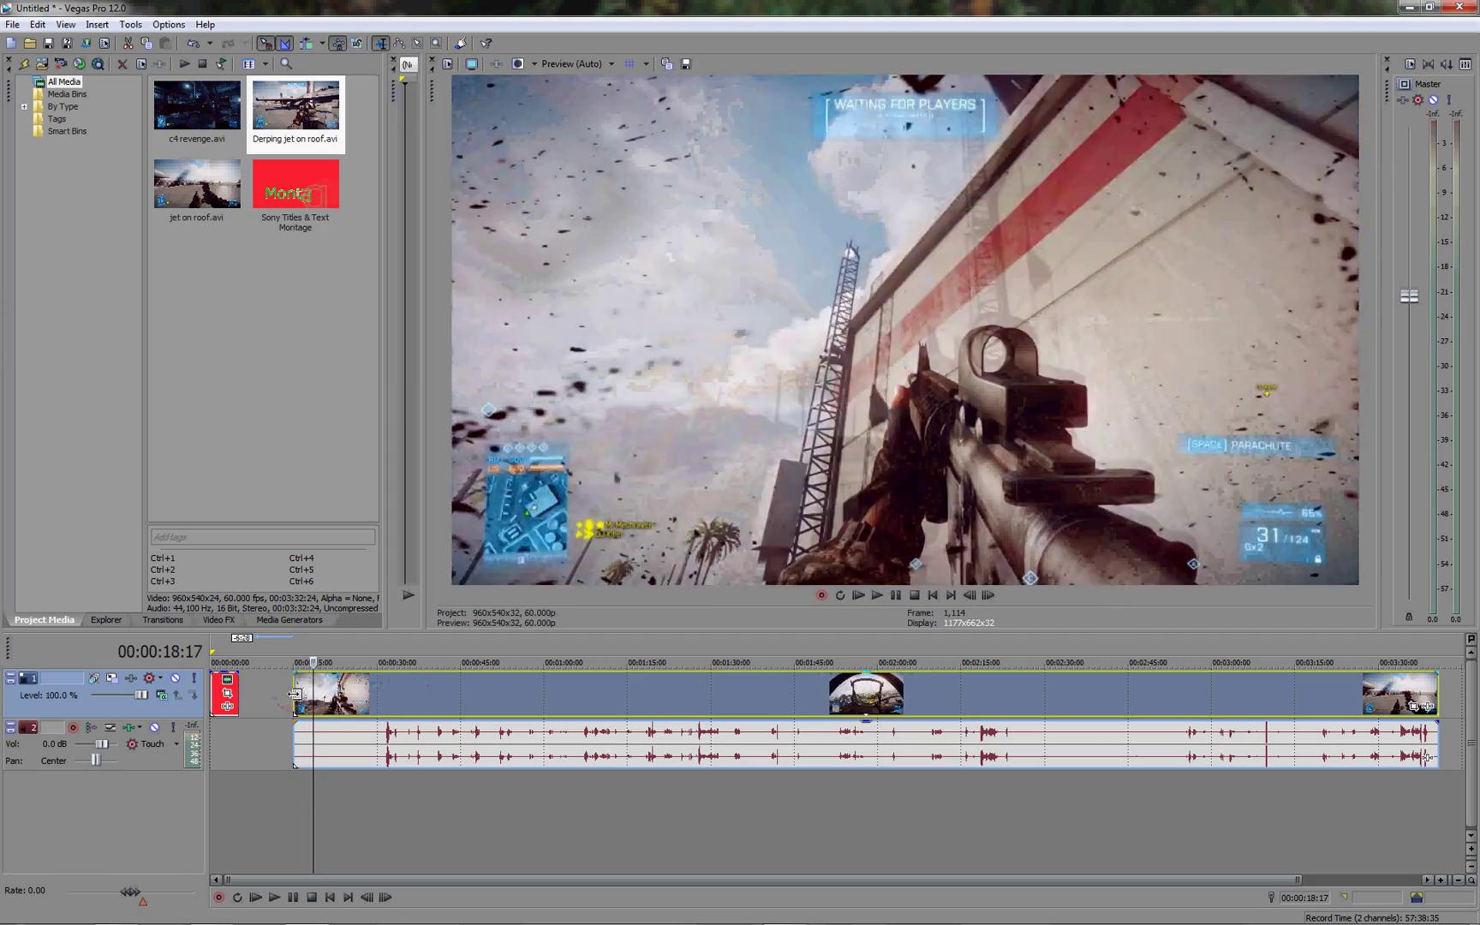
pyautogui.moveTo(1371, 694); pyautogui.dragTo(950, 698)
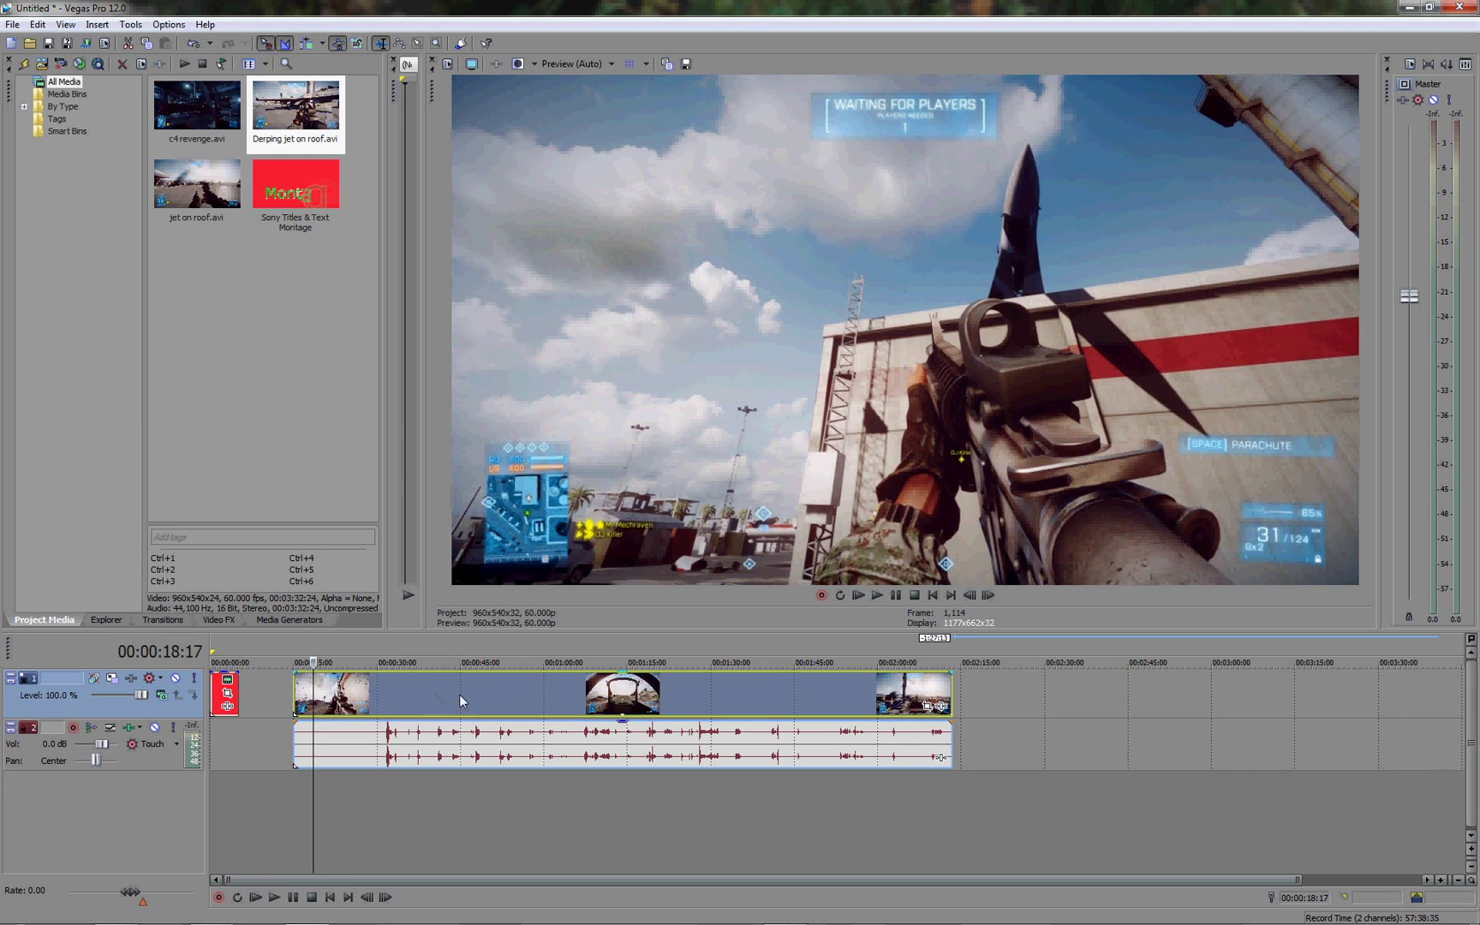
# Trim the gameplay clip's start at 00:00:29:07.
pyautogui.click(384, 654)
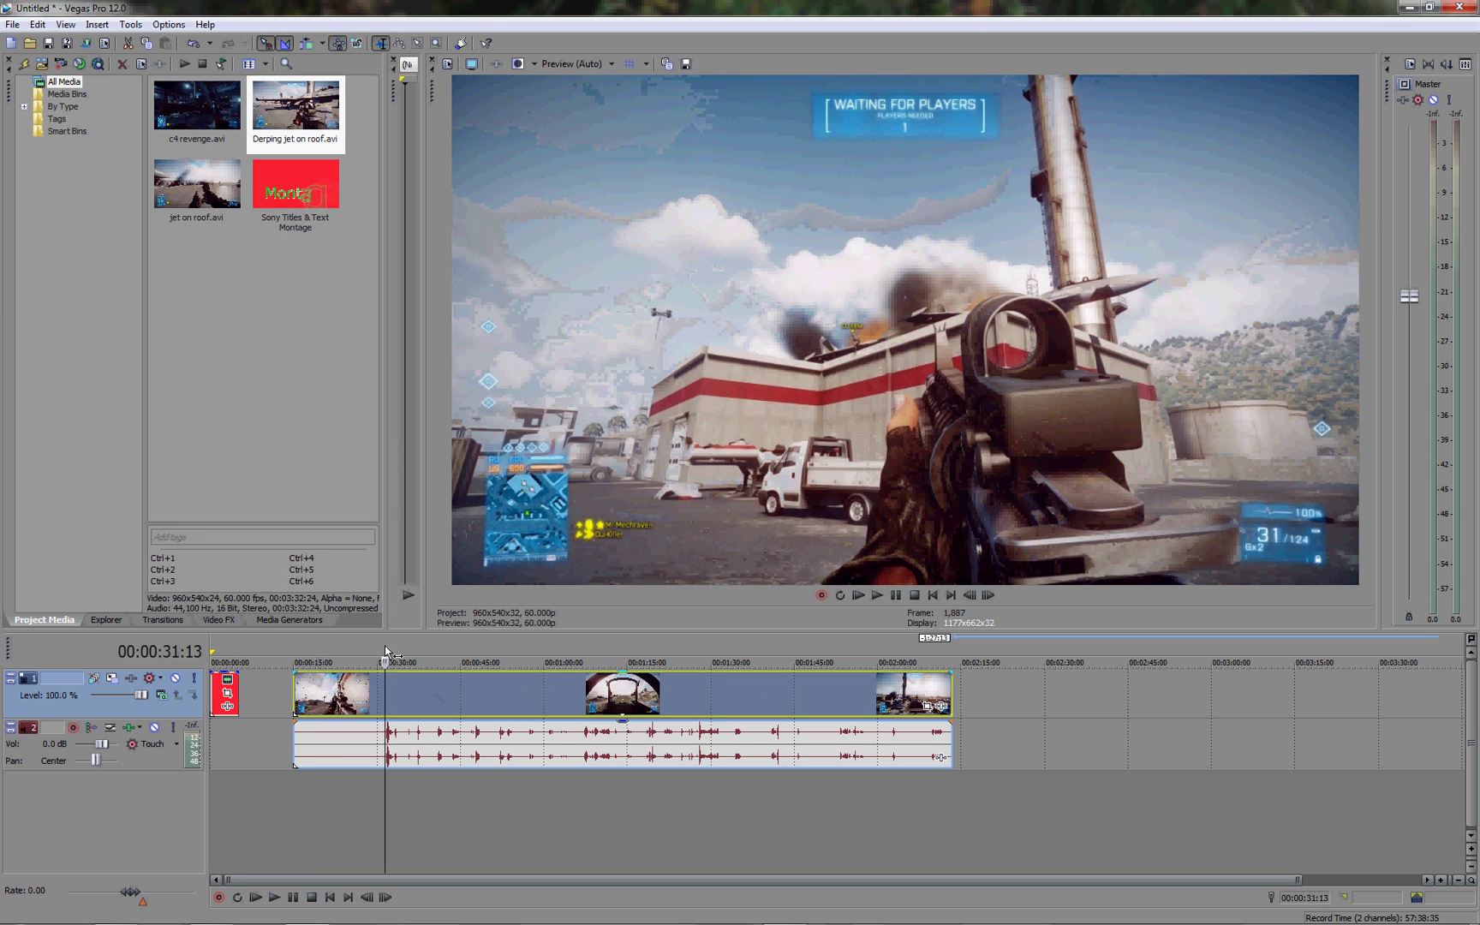
pyautogui.click(373, 651)
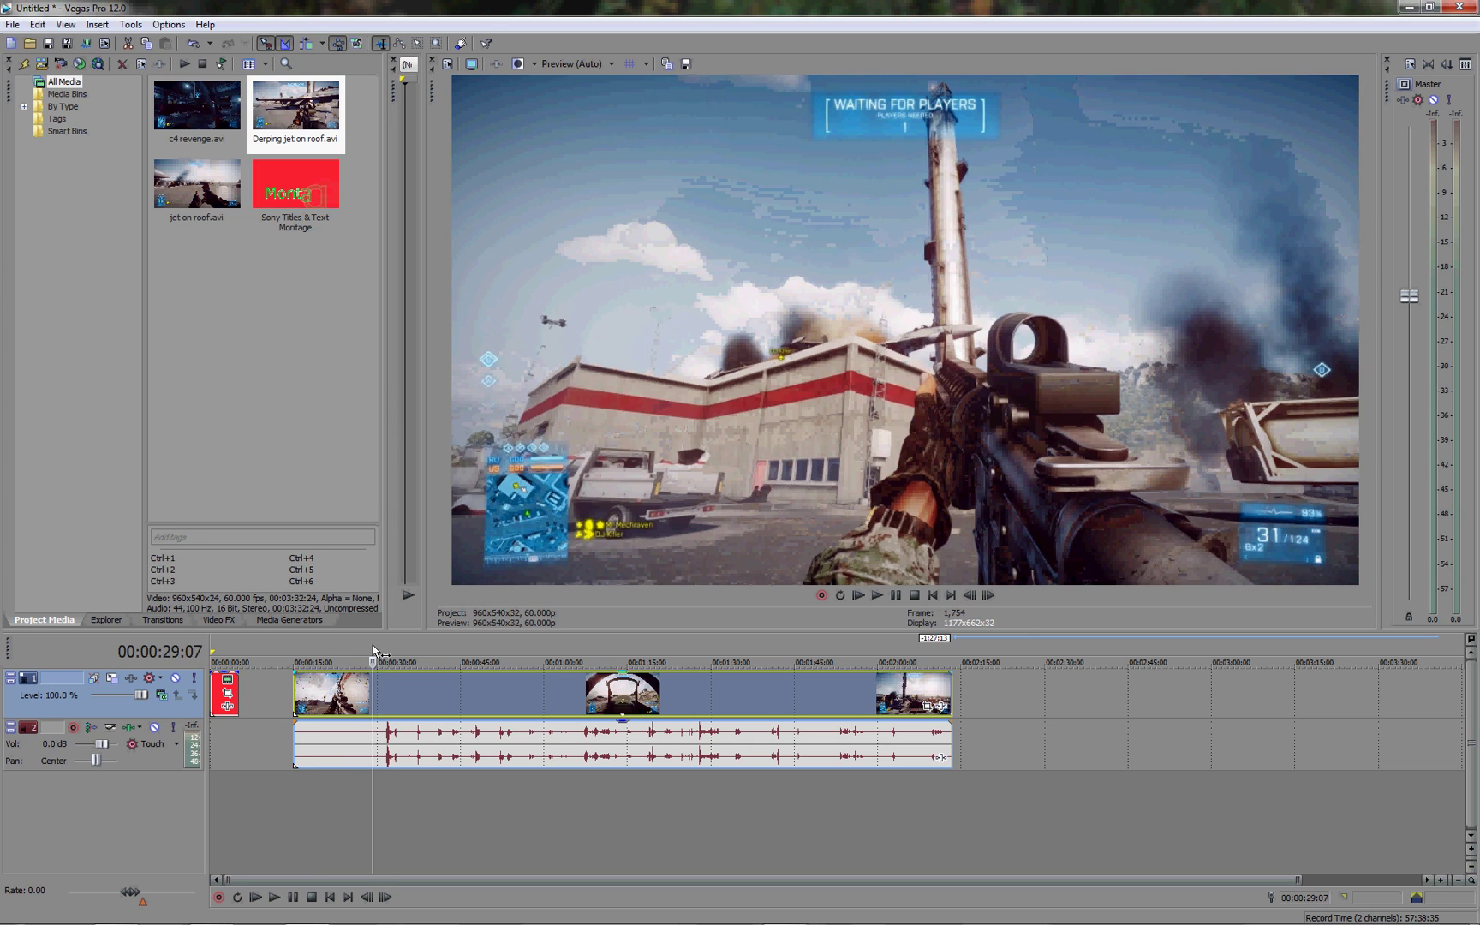
pyautogui.rightClick(374, 694)
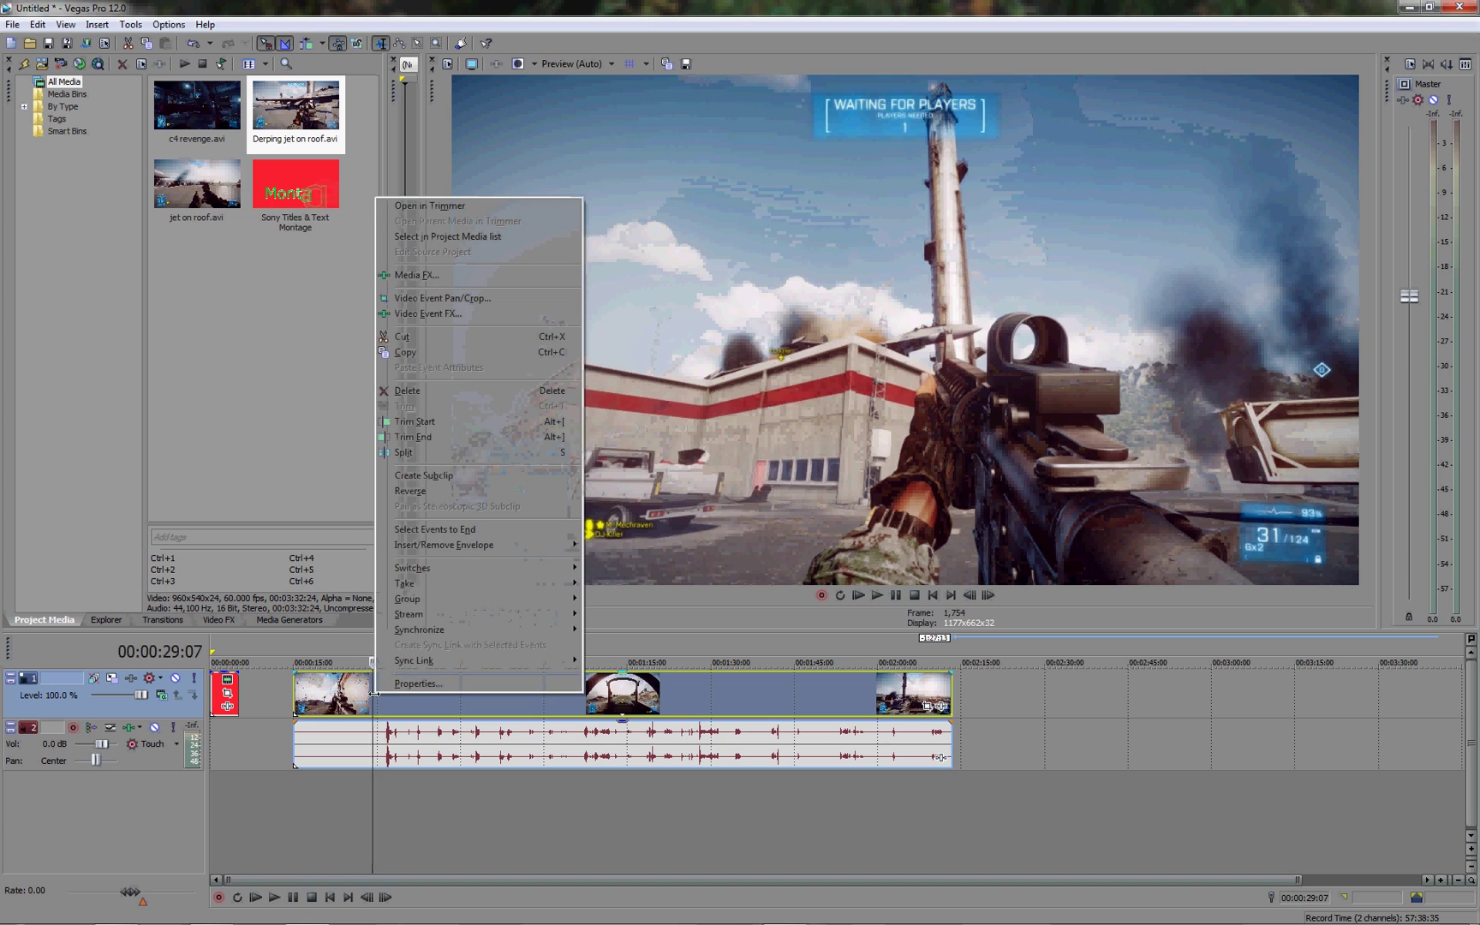
pyautogui.click(439, 419)
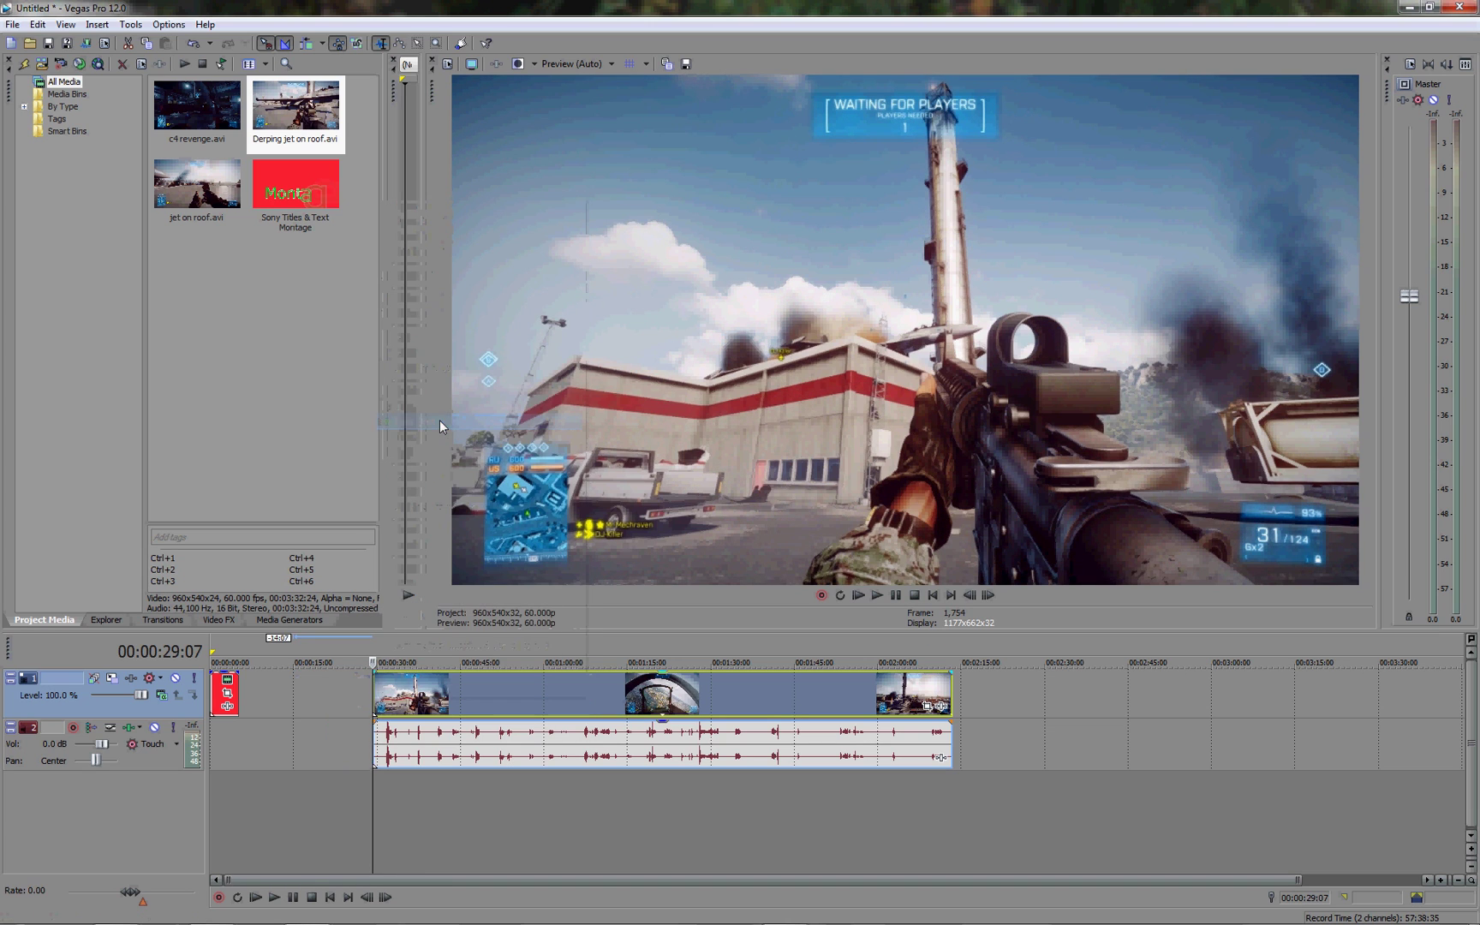
# Trim the gameplay clip's end at 00:00:43:28.
pyautogui.click(402, 645)
pyautogui.click(428, 645)
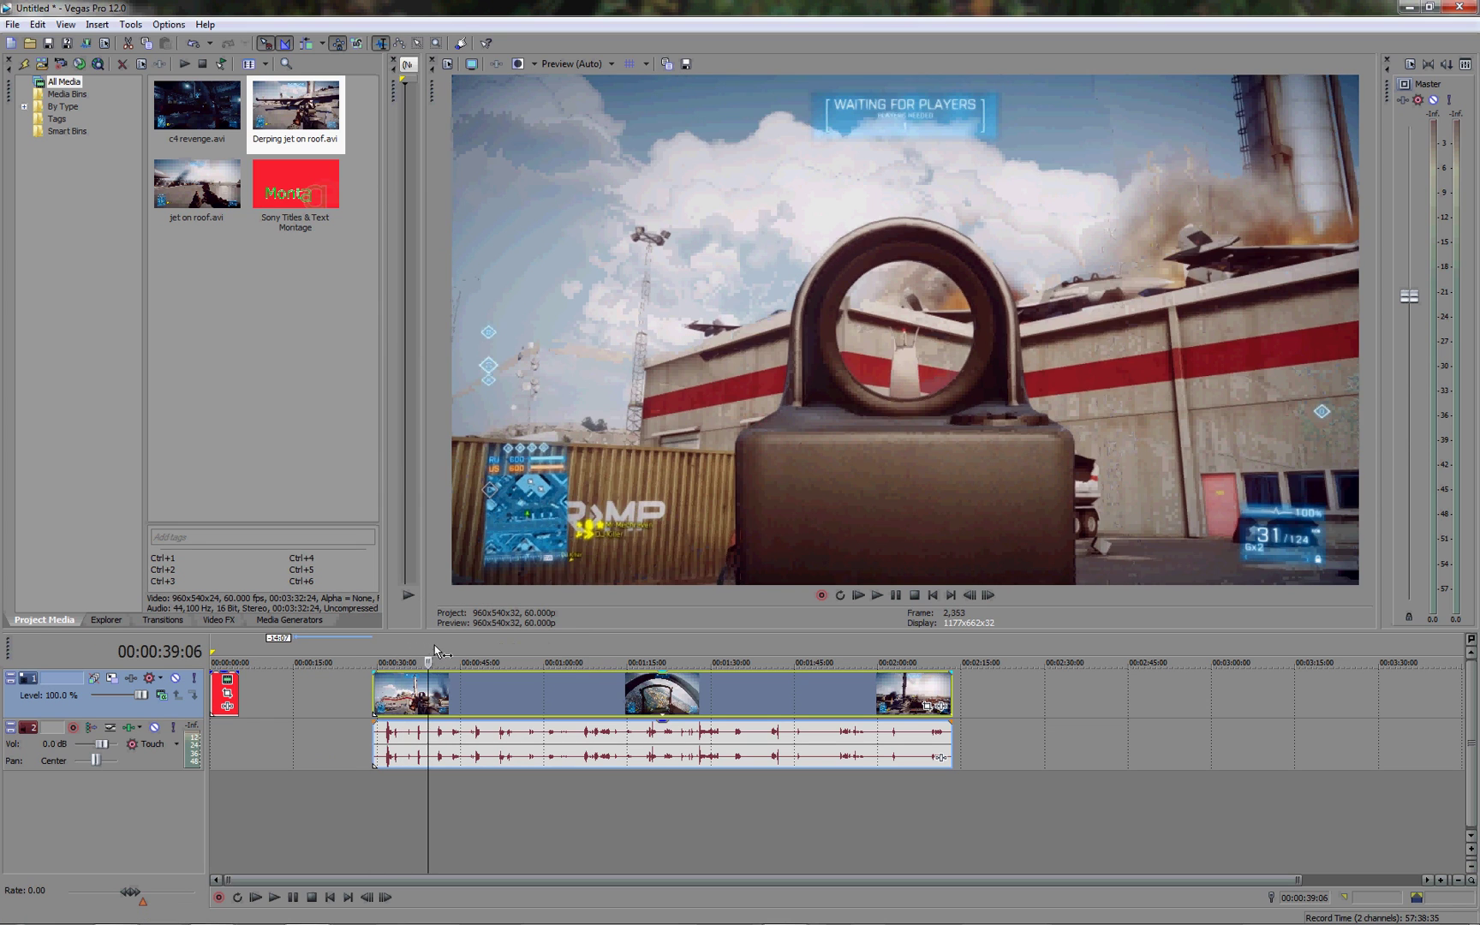
pyautogui.click(455, 645)
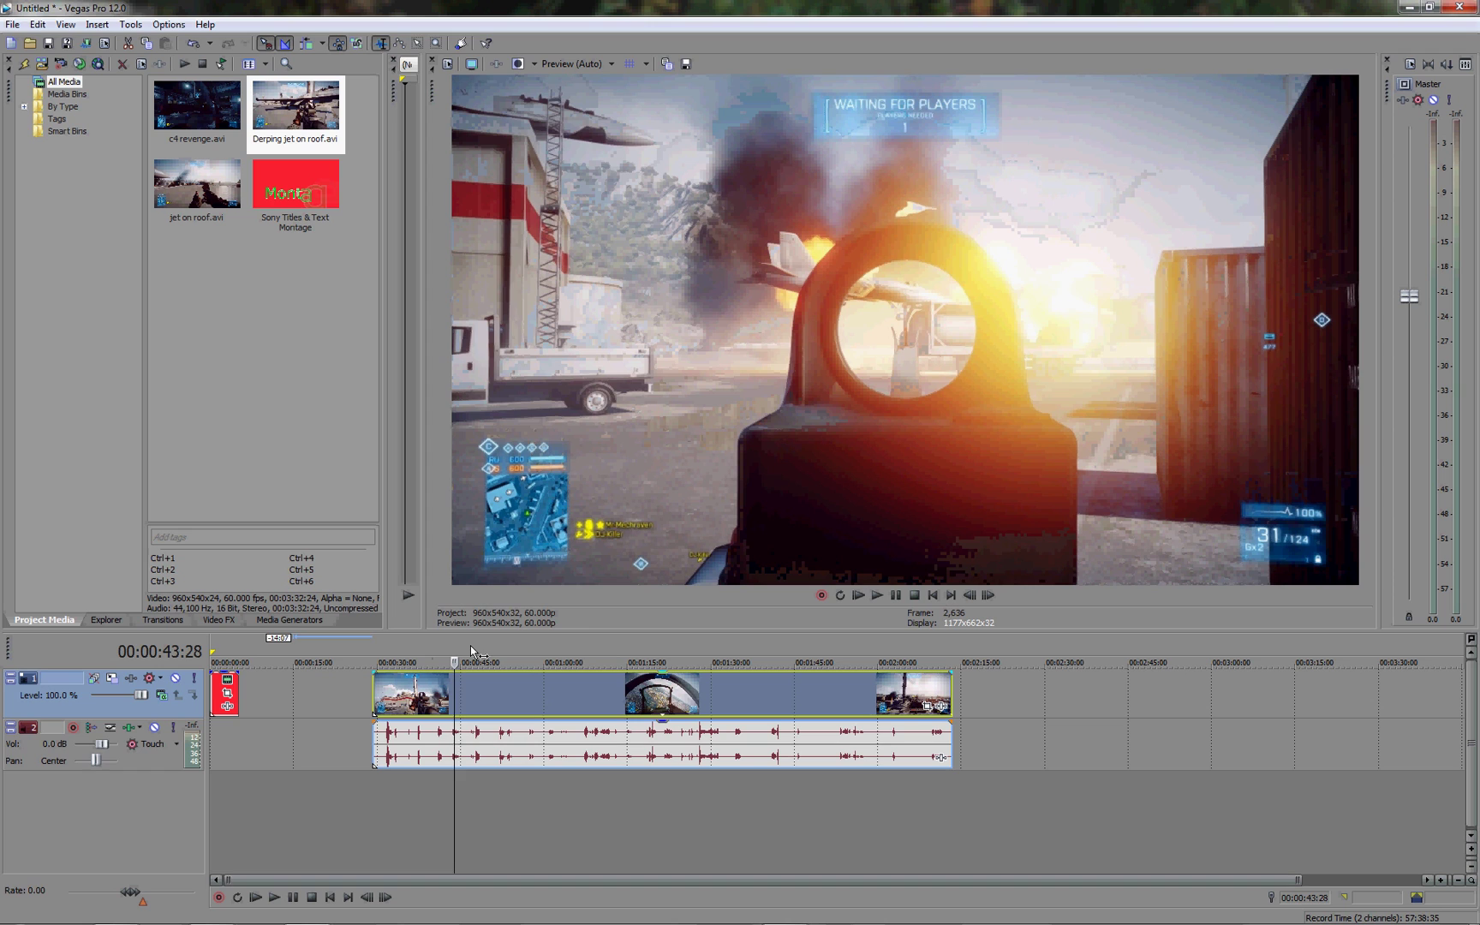
pyautogui.rightClick(453, 692)
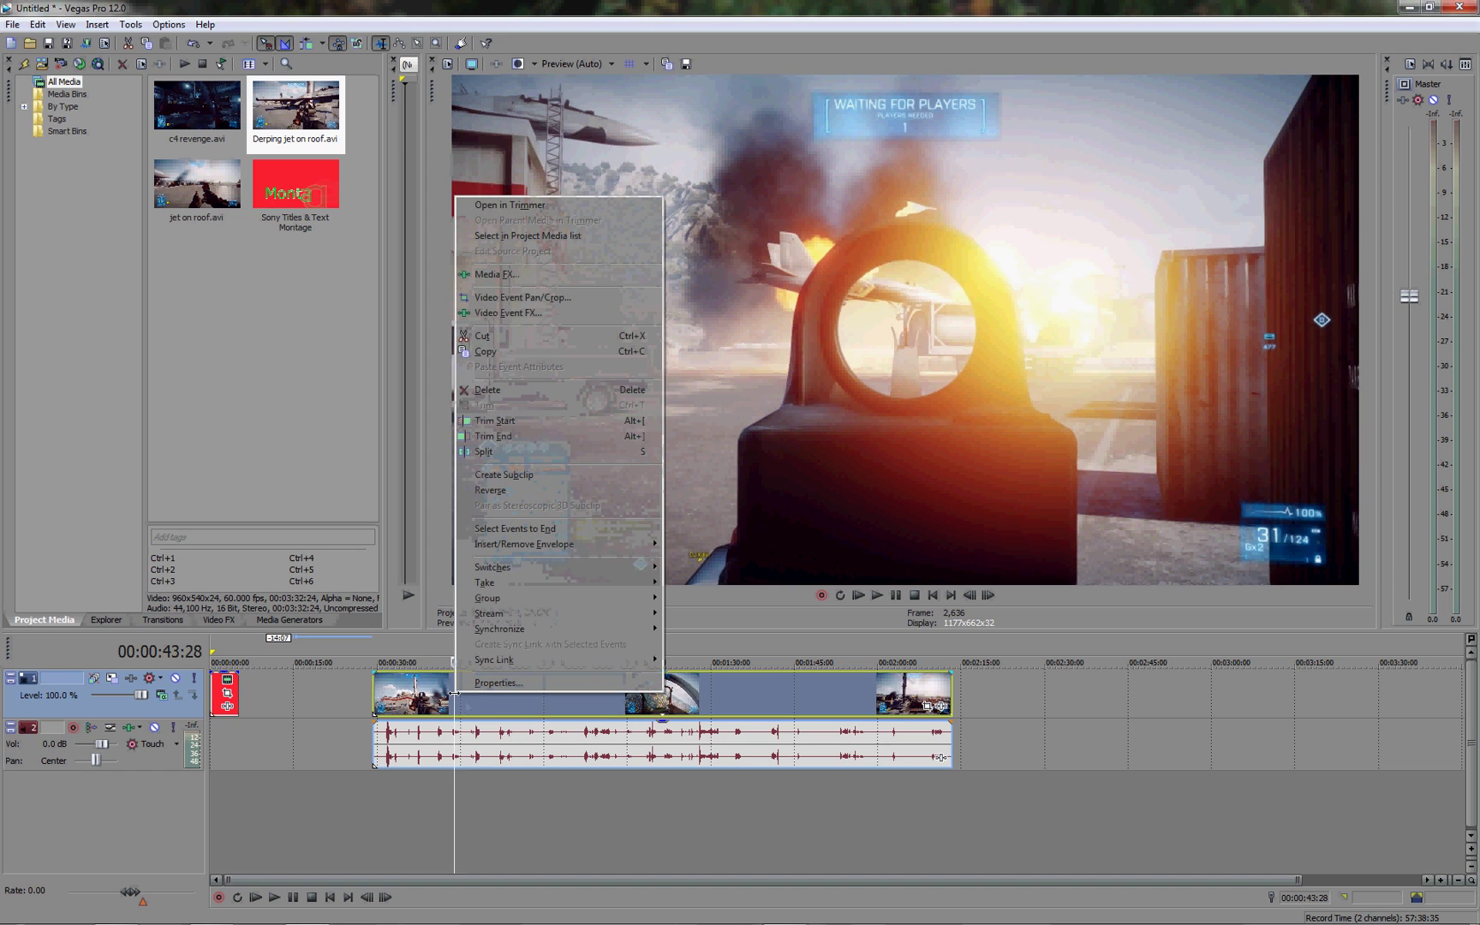
pyautogui.click(506, 435)
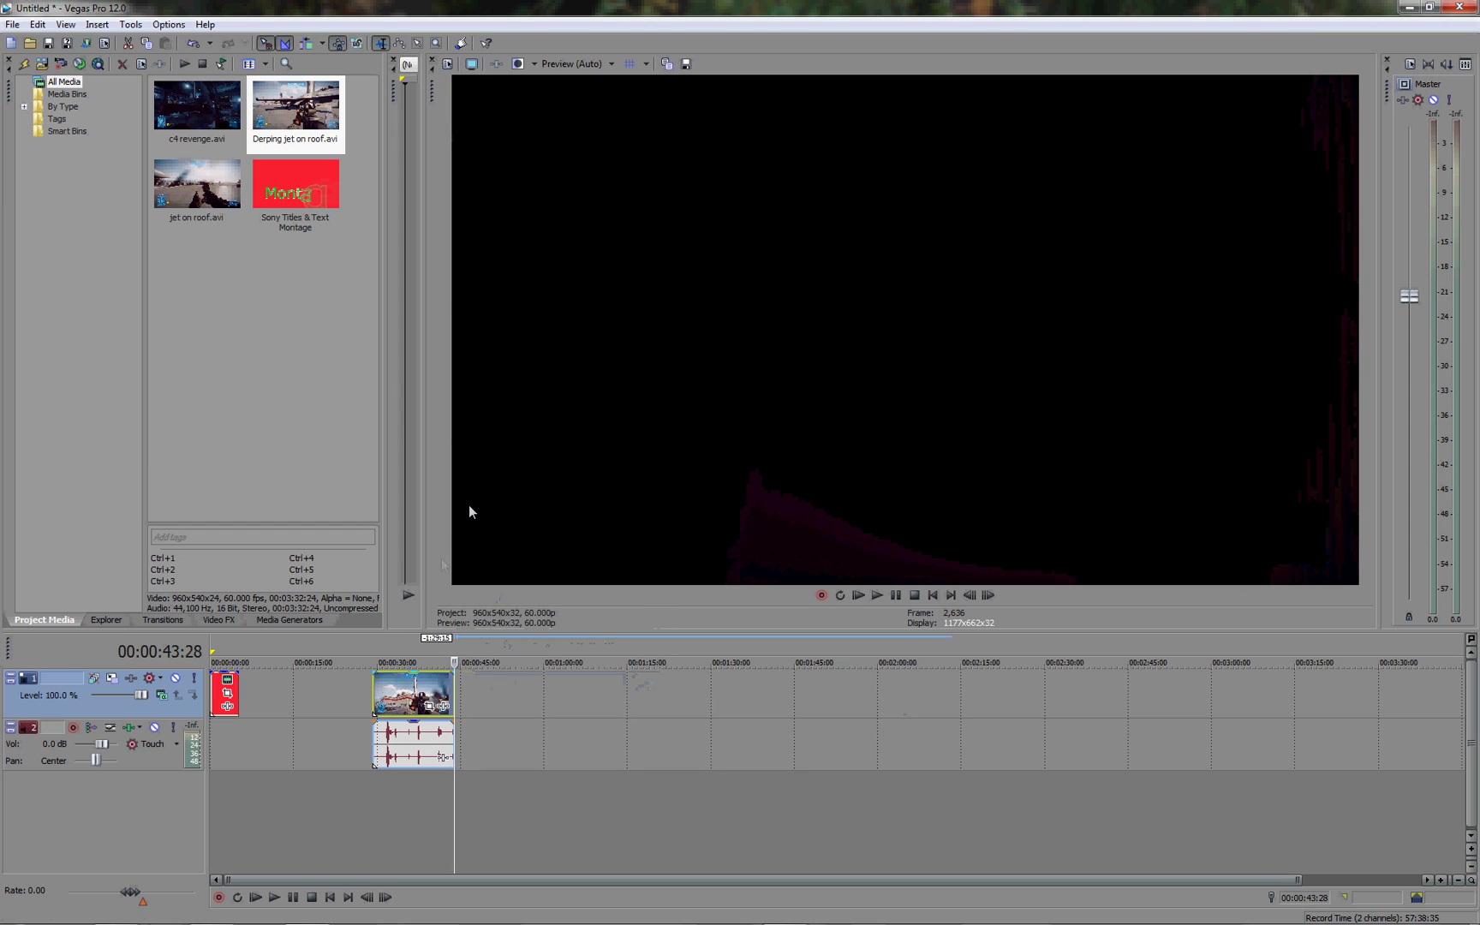
# Slide the trimmed Derping jet clip and audio left to sit directly after the Montage title.
pyautogui.moveTo(405, 704); pyautogui.dragTo(349, 702)
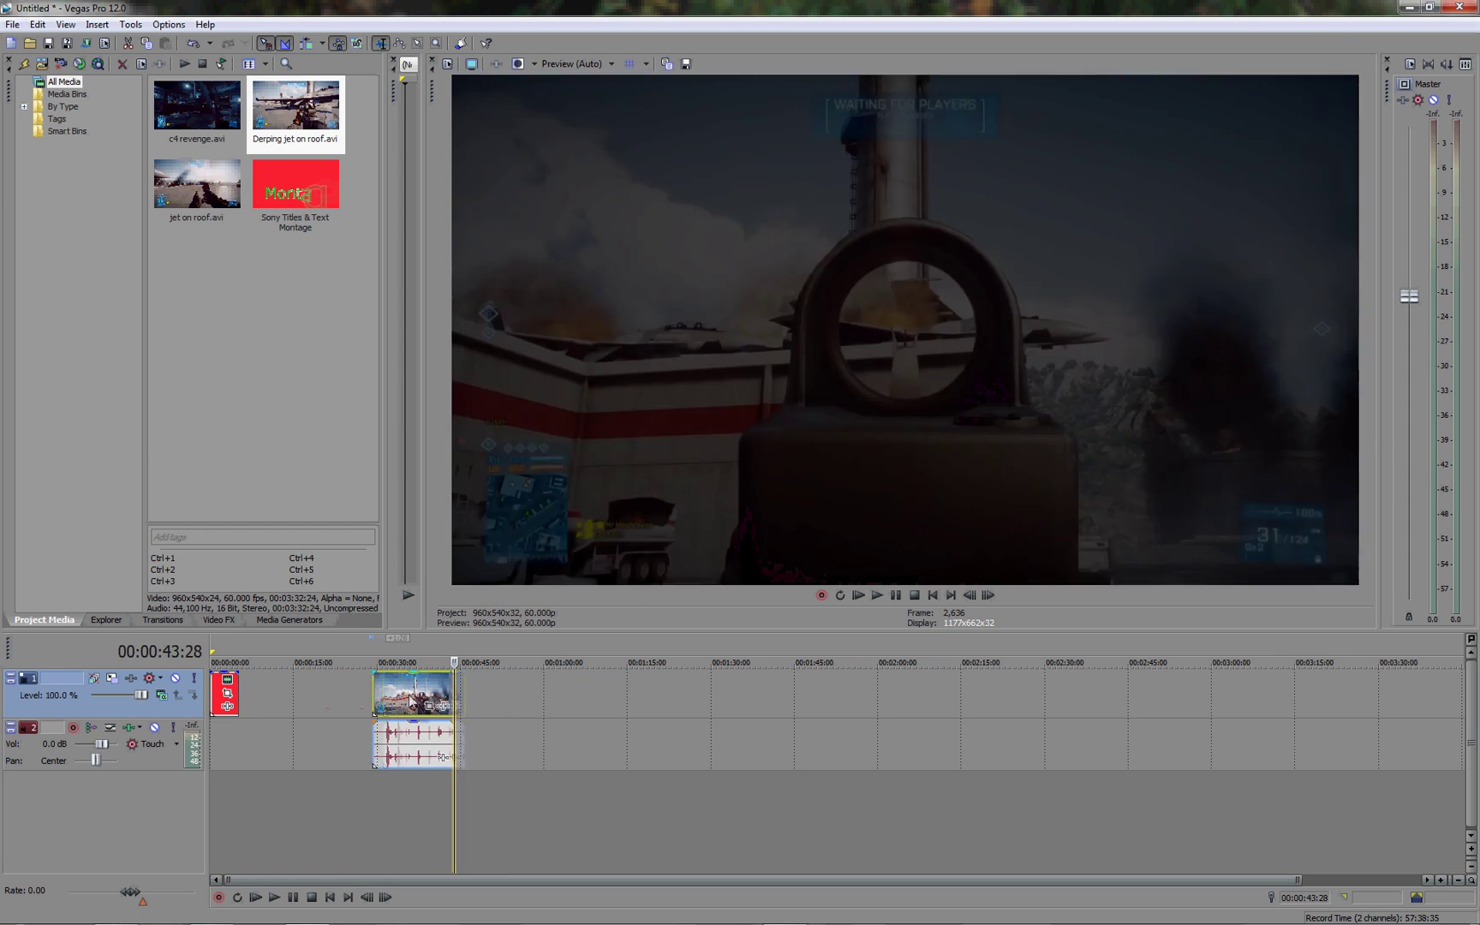
pyautogui.moveTo(414, 700); pyautogui.dragTo(282, 702)
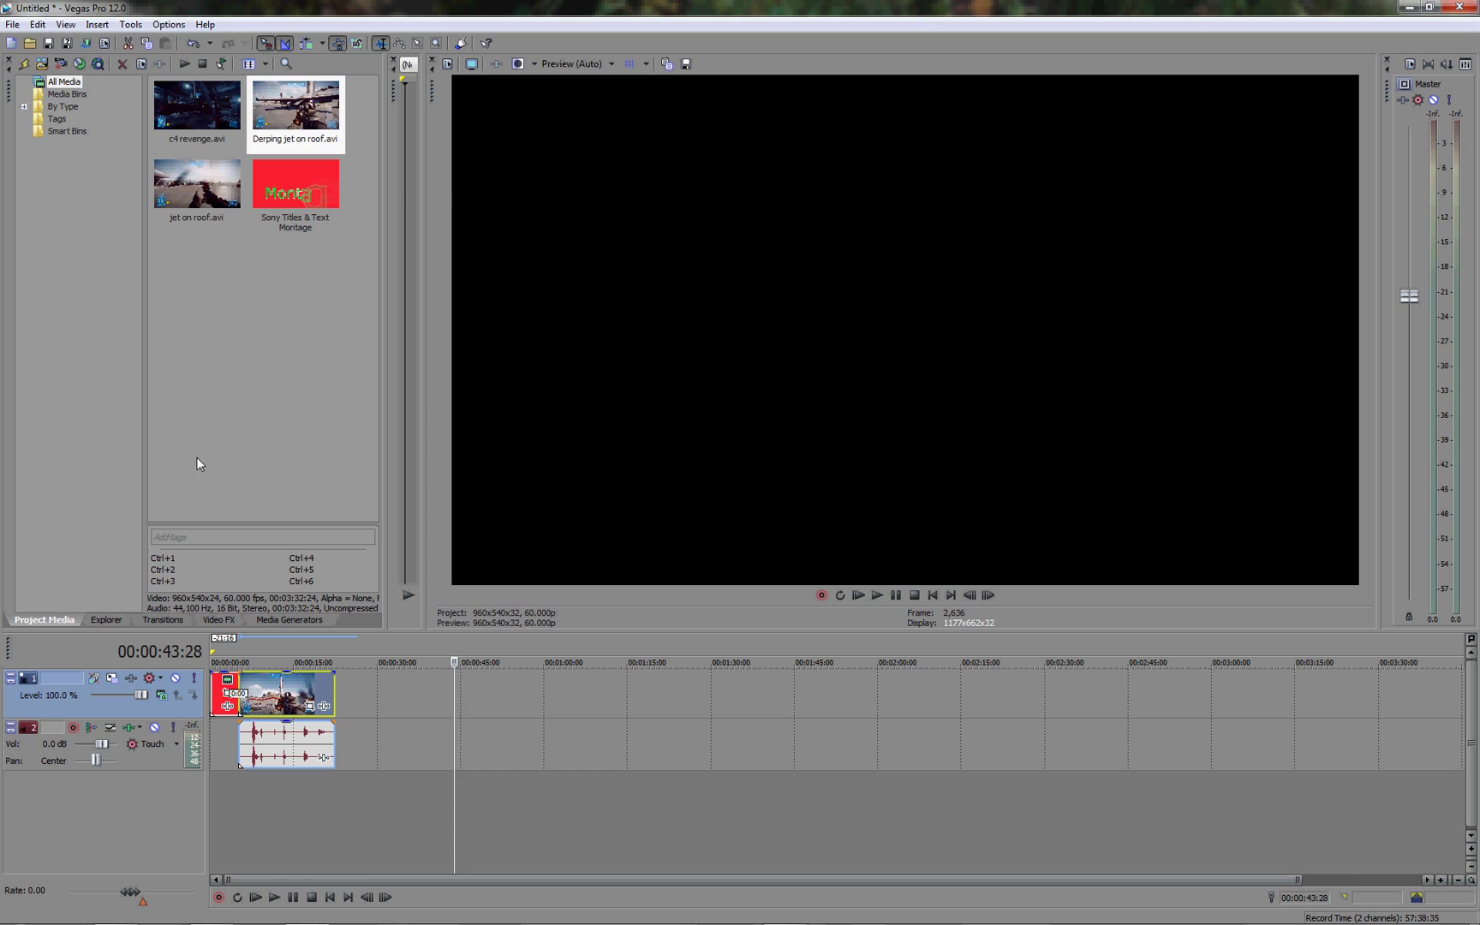
pyautogui.click(193, 101)
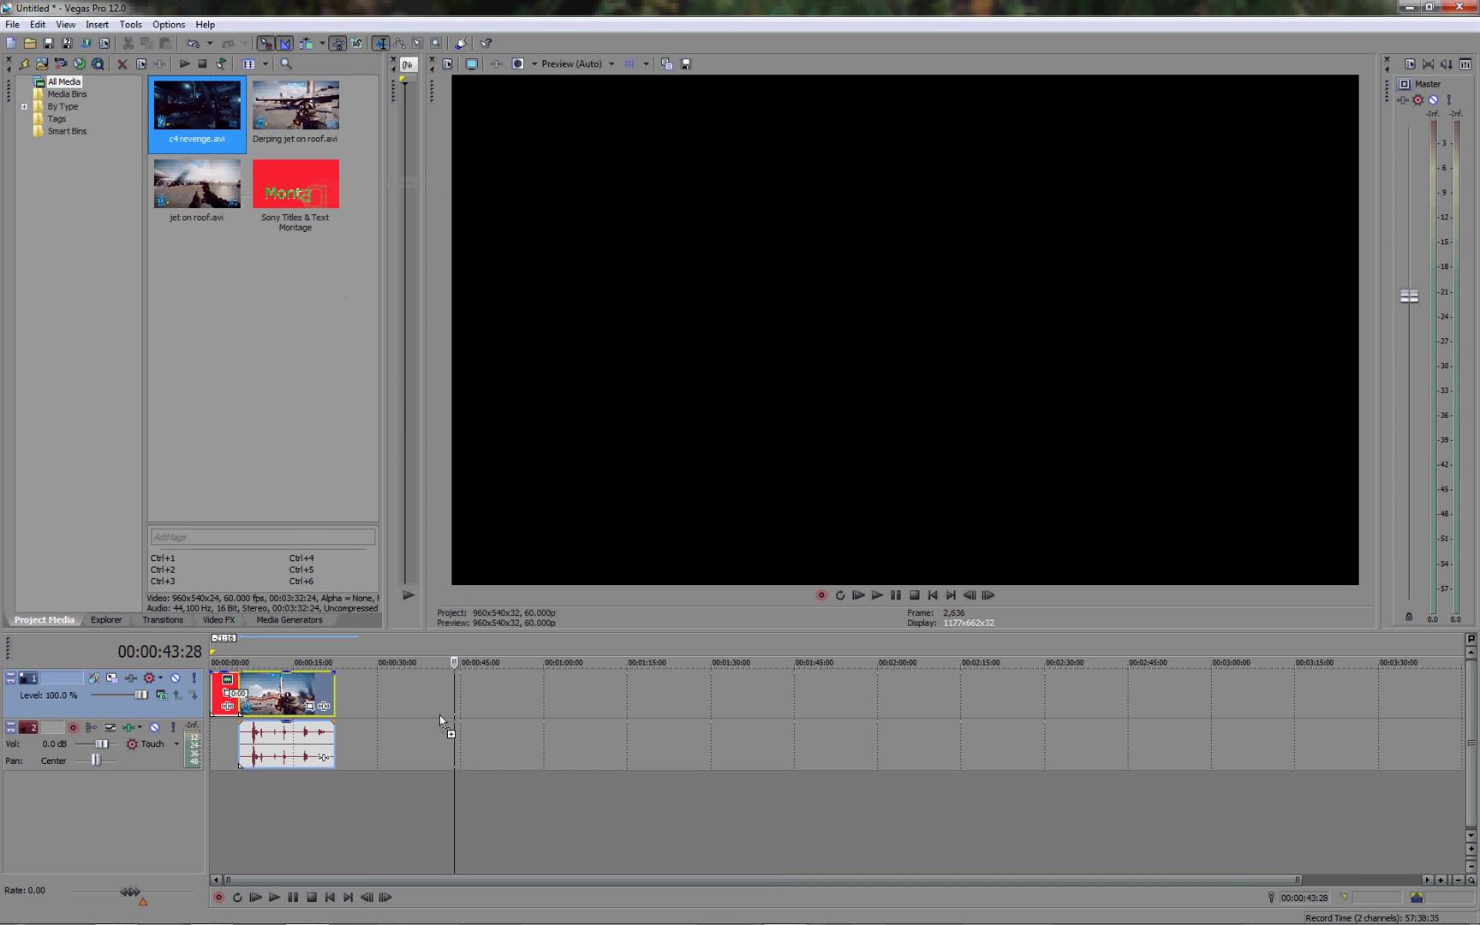
# Add the c4 revenge clip, trim its start at 00:00:55:17, and shorten its end.
pyautogui.moveTo(439, 716); pyautogui.dragTo(442, 709)
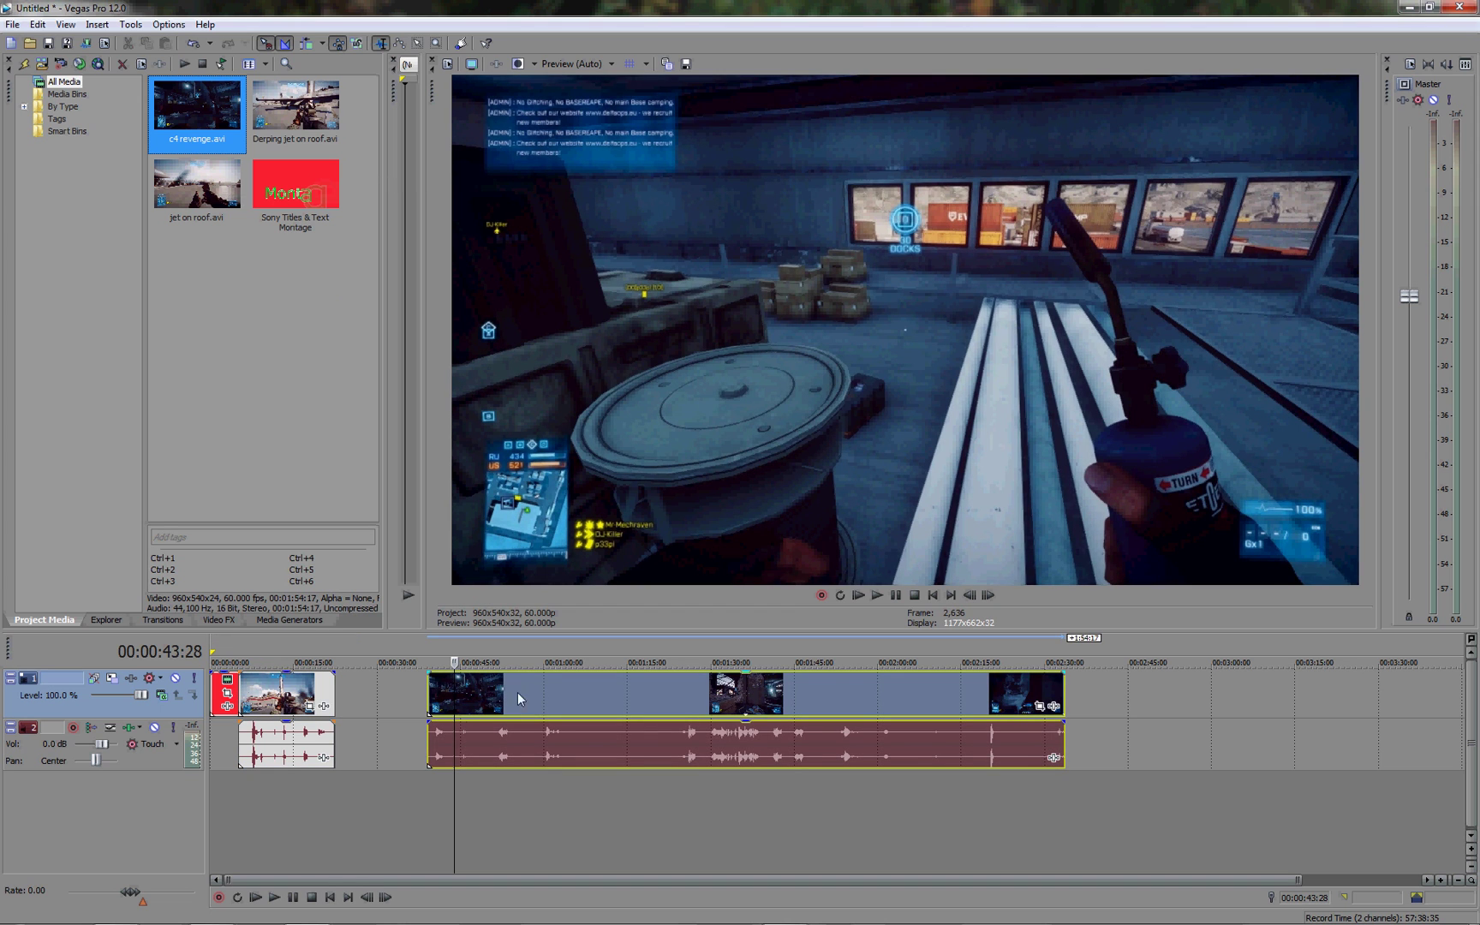
pyautogui.click(497, 658)
pyautogui.click(518, 657)
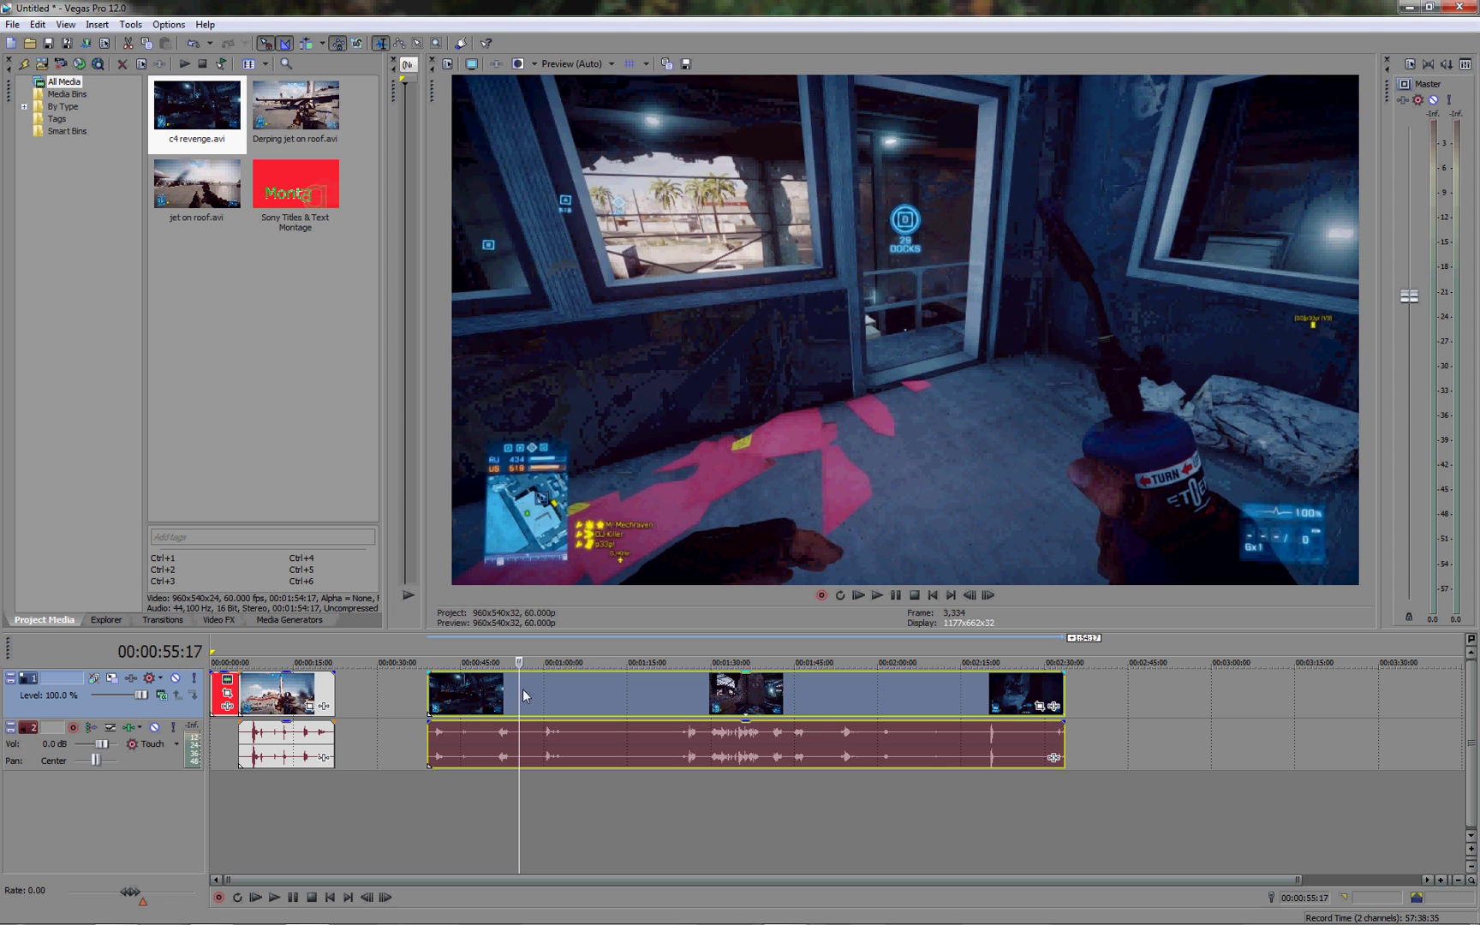
pyautogui.rightClick(520, 688)
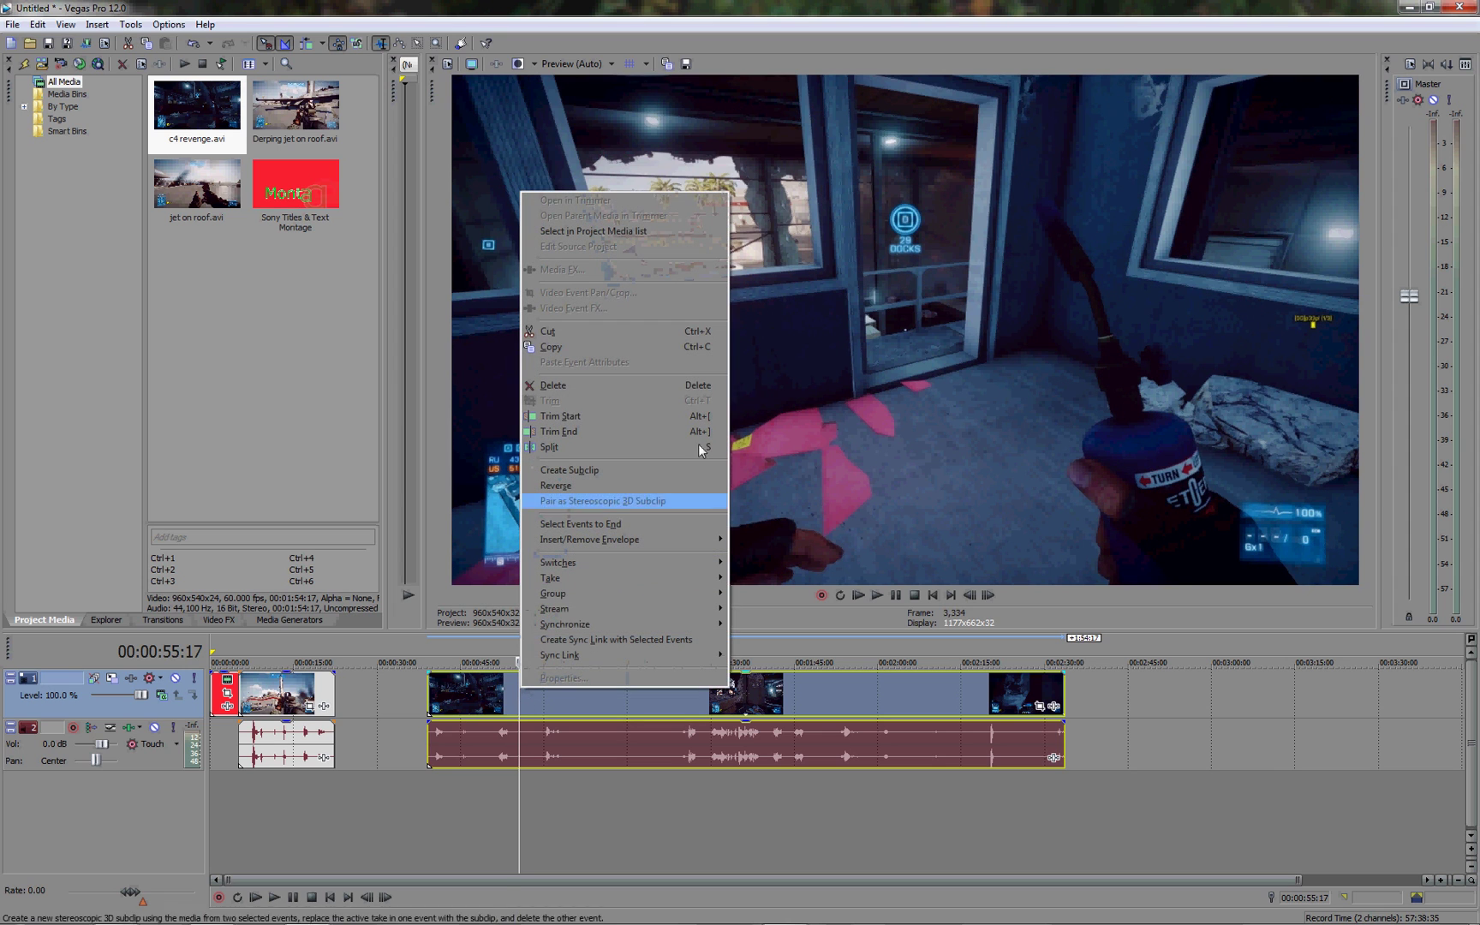
pyautogui.click(630, 415)
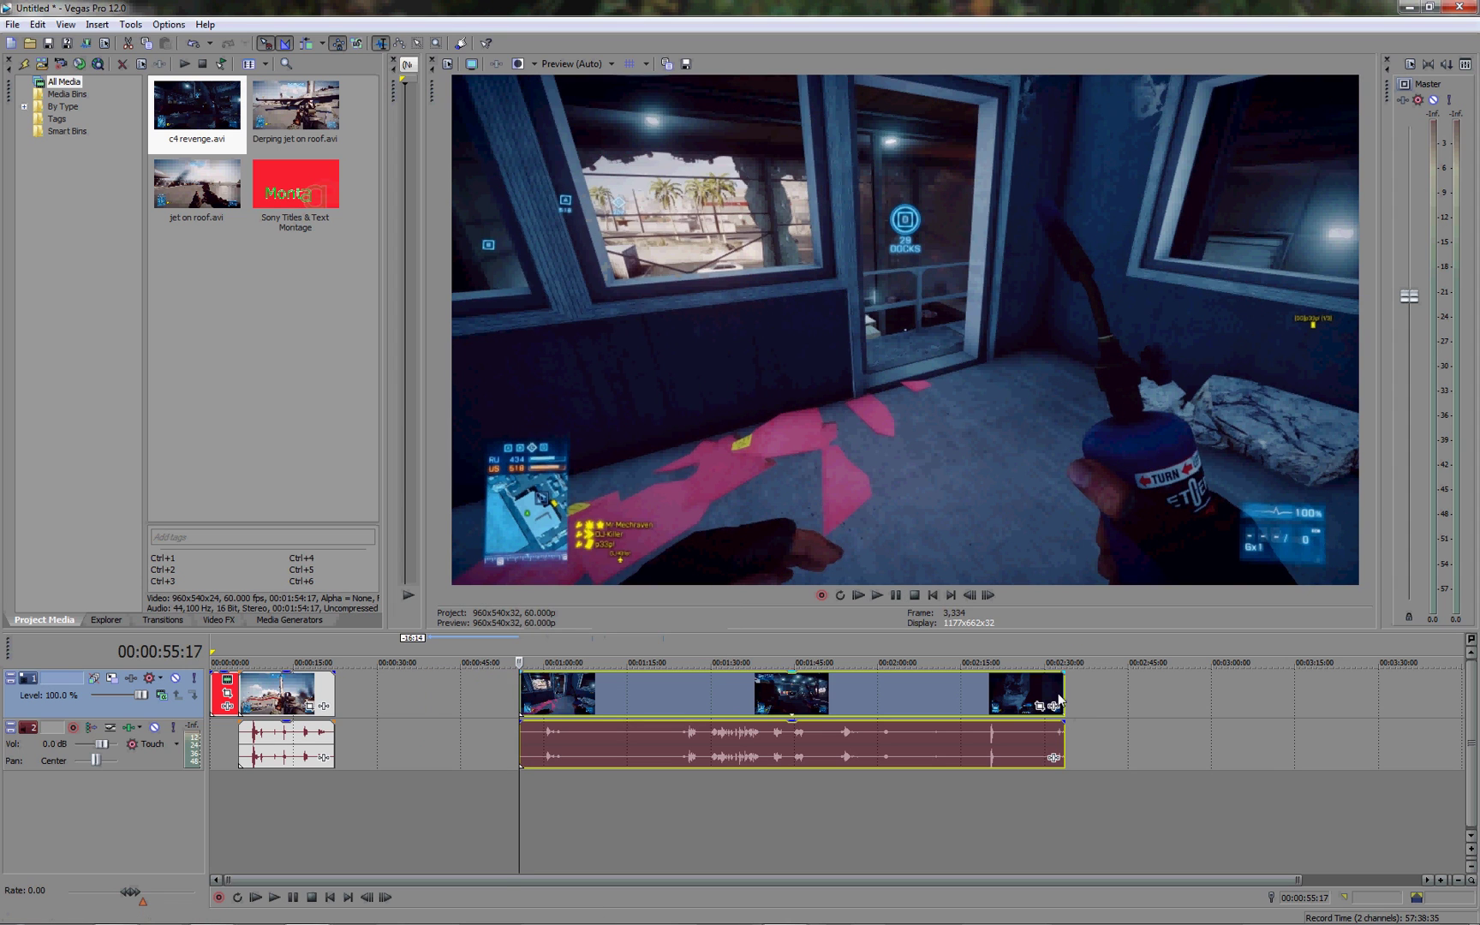
pyautogui.moveTo(1063, 690); pyautogui.dragTo(396, 713)
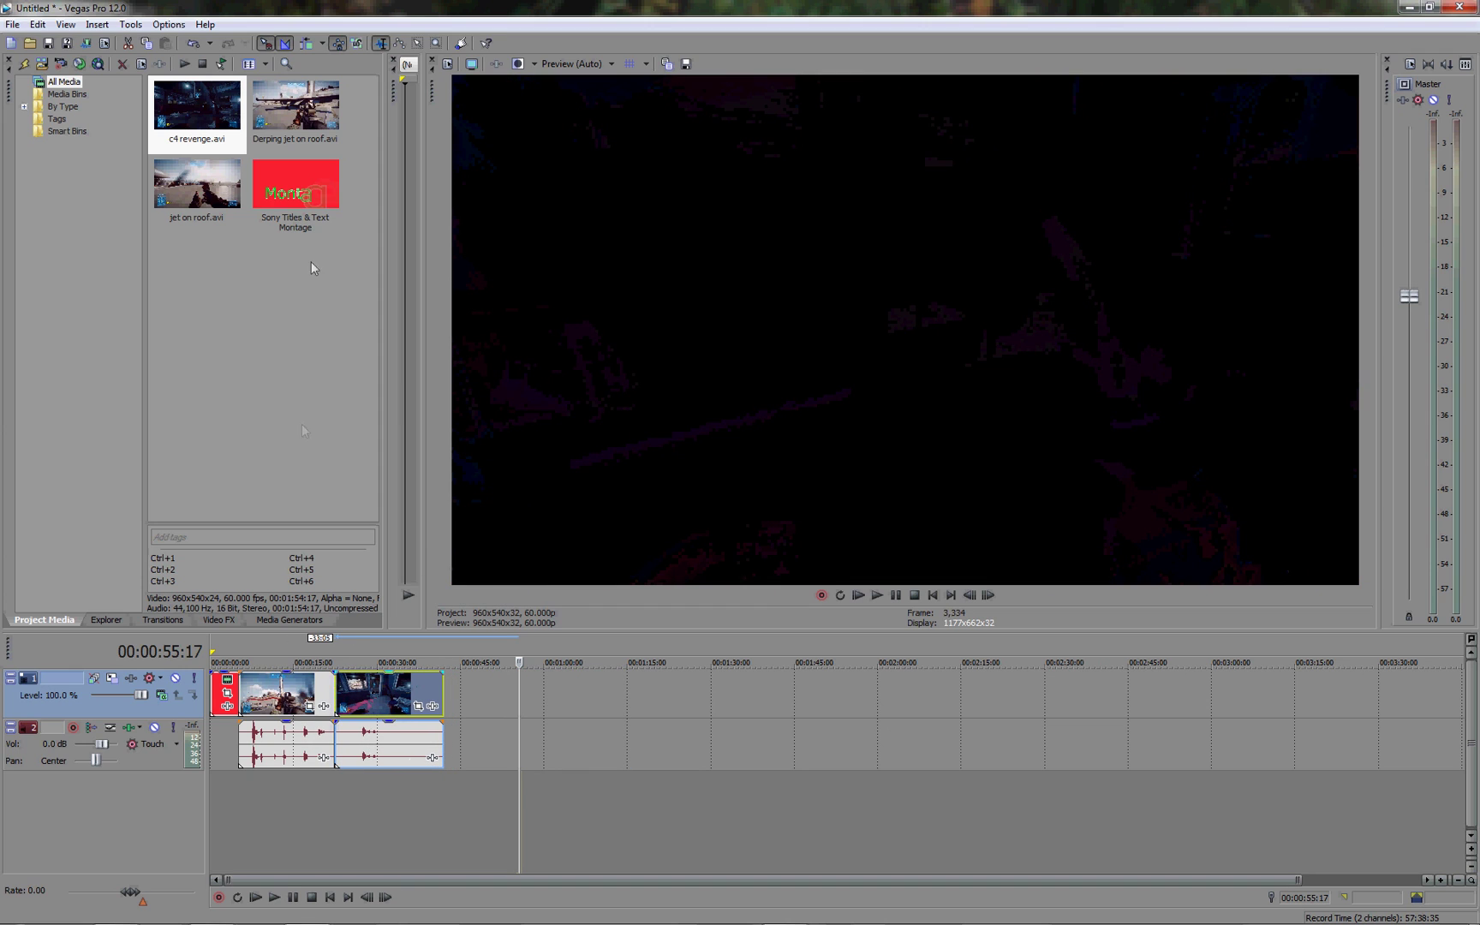
# Place the Montage title event after the two gameplay clips, leaving a small gap.
pyautogui.moveTo(280, 173); pyautogui.dragTo(537, 526)
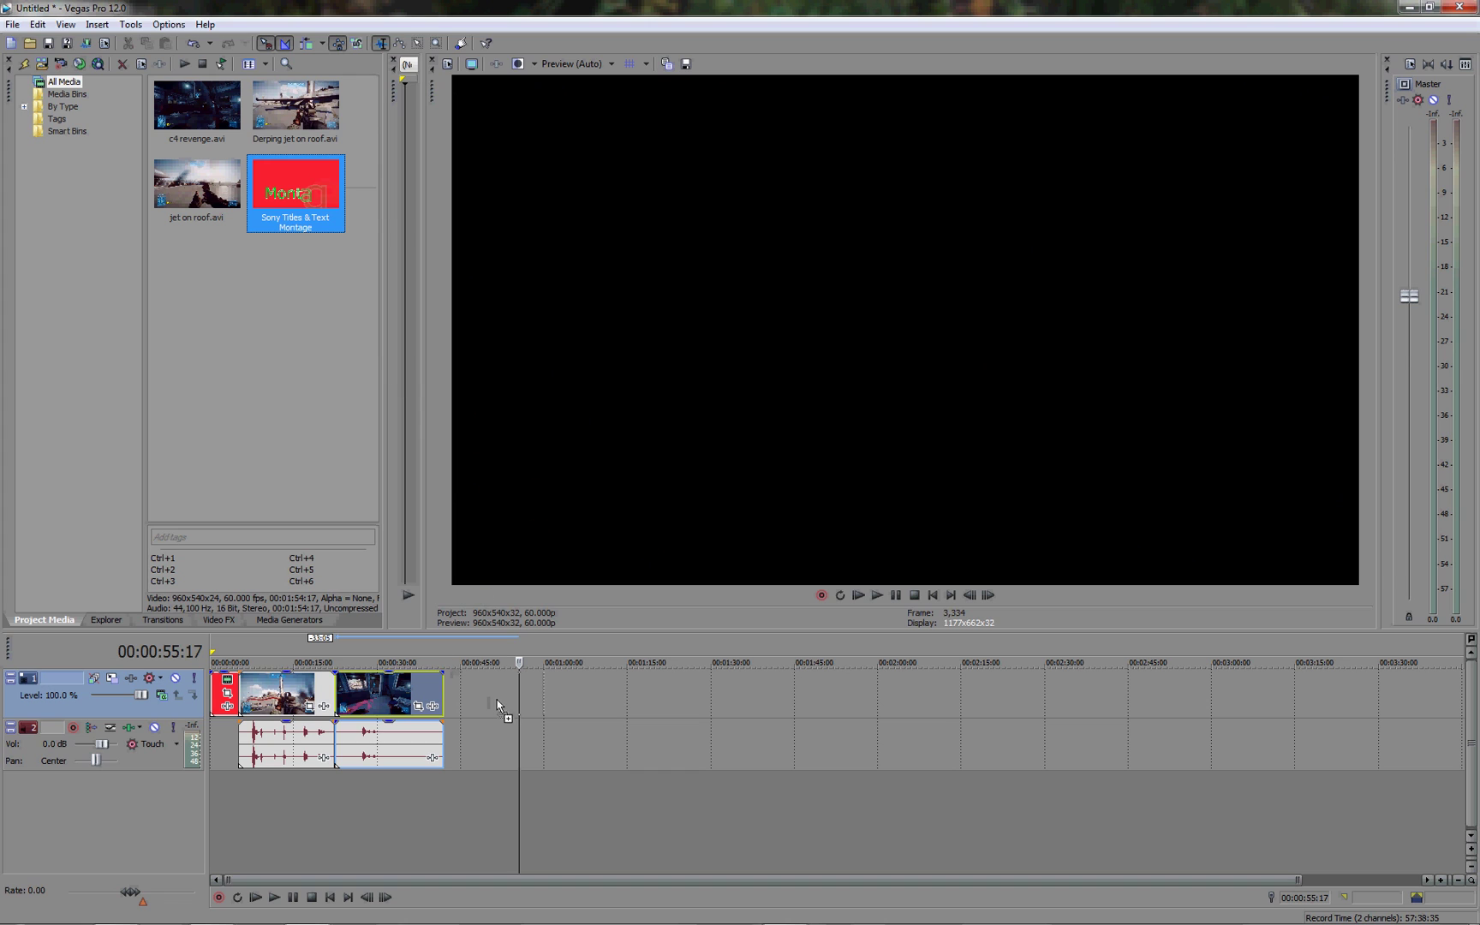
pyautogui.moveTo(498, 705); pyautogui.dragTo(467, 704)
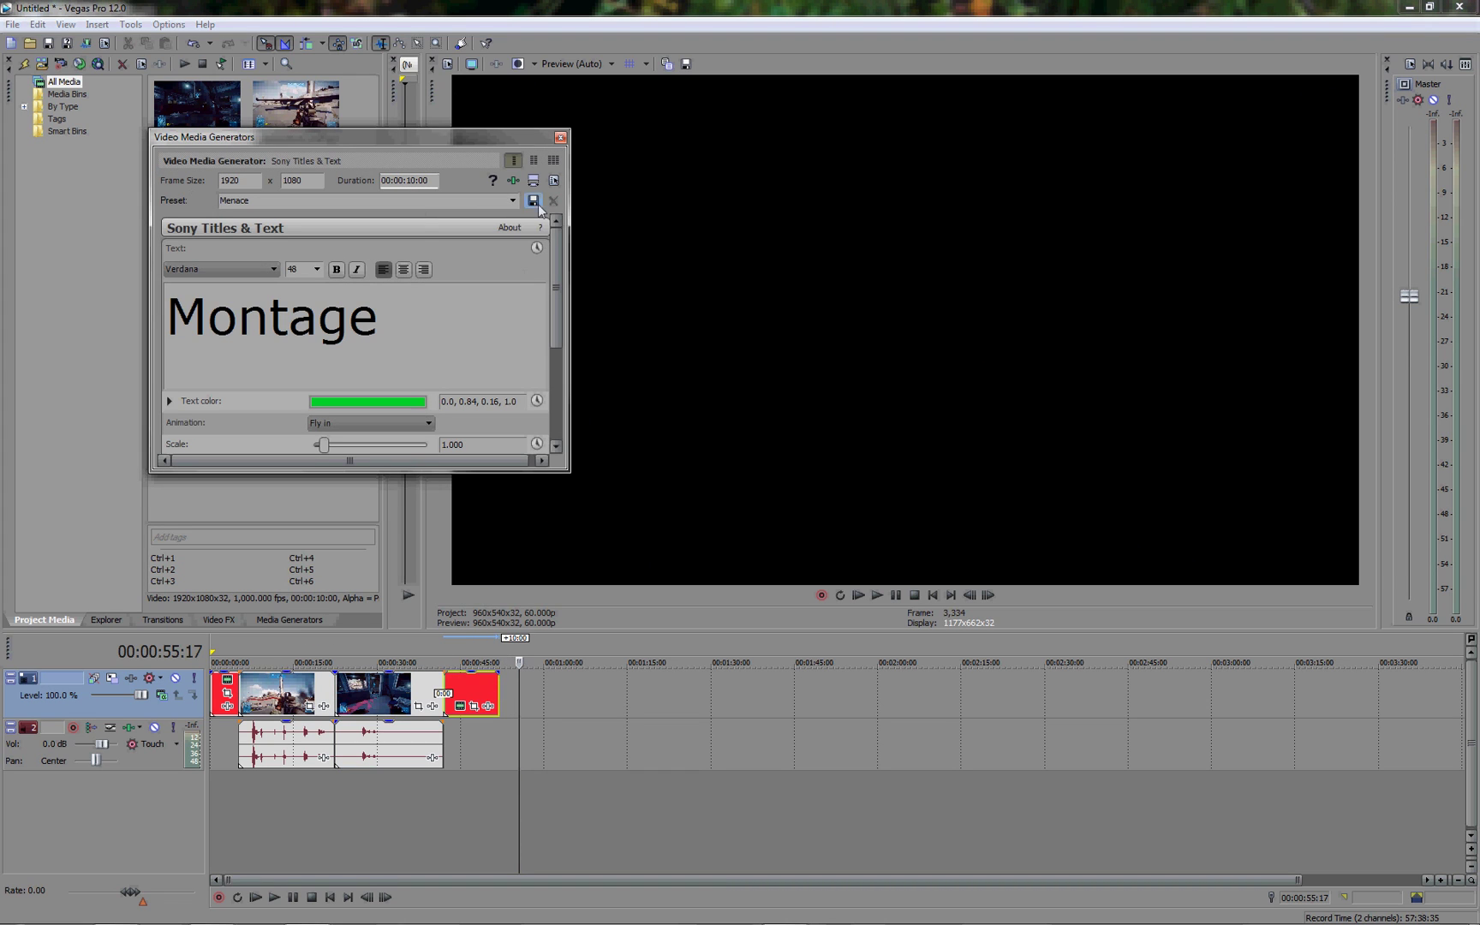
pyautogui.click(561, 137)
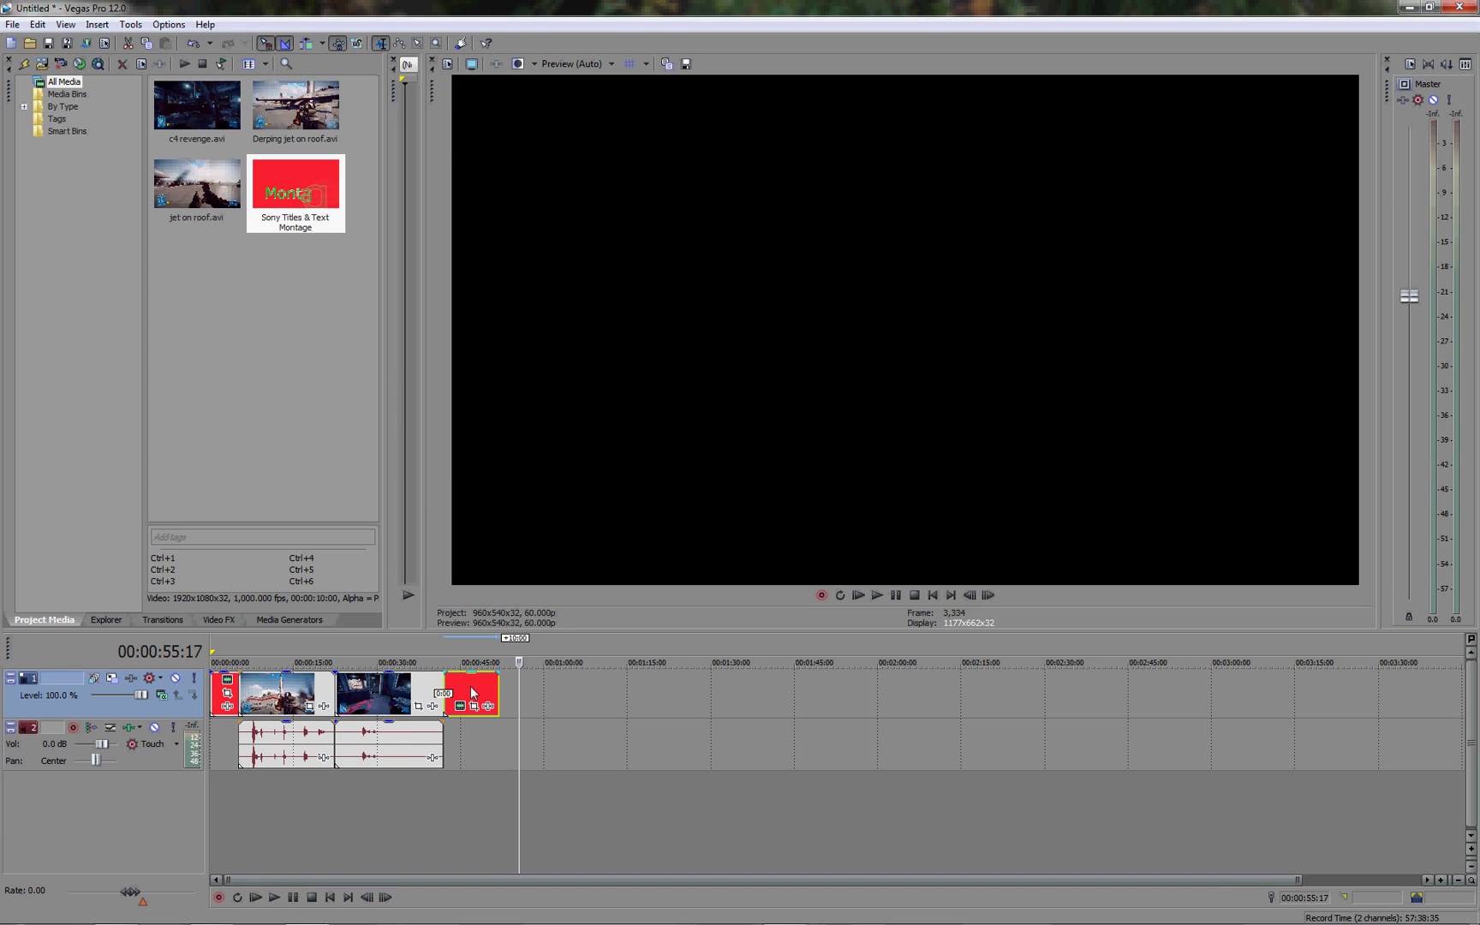
pyautogui.moveTo(470, 686); pyautogui.dragTo(493, 685)
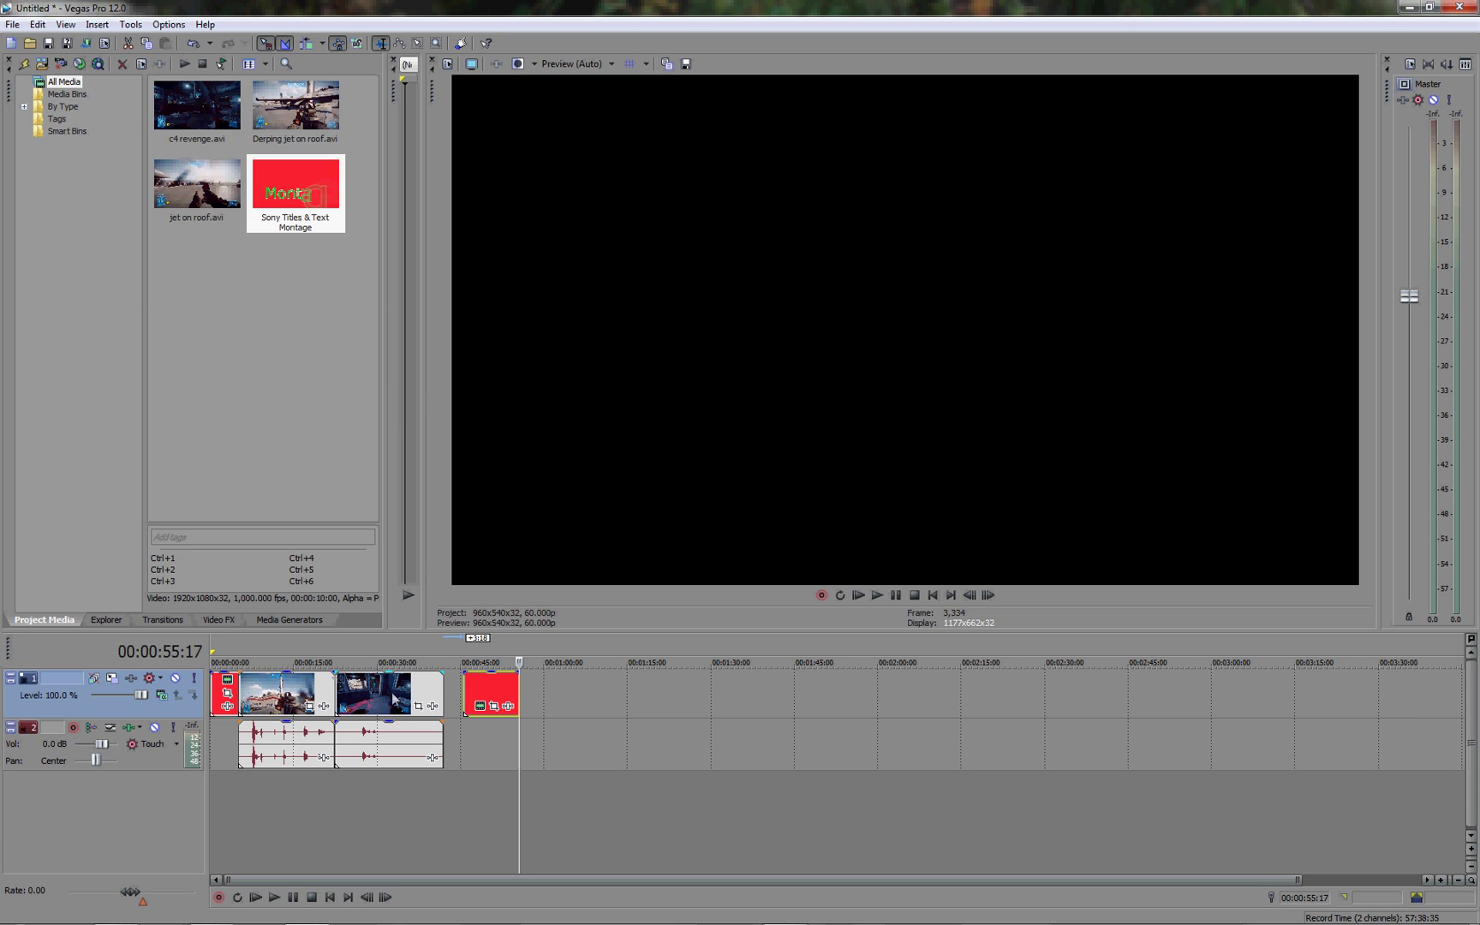
# Preview the gameplay clips from 00:00:20:03.
pyautogui.click(323, 648)
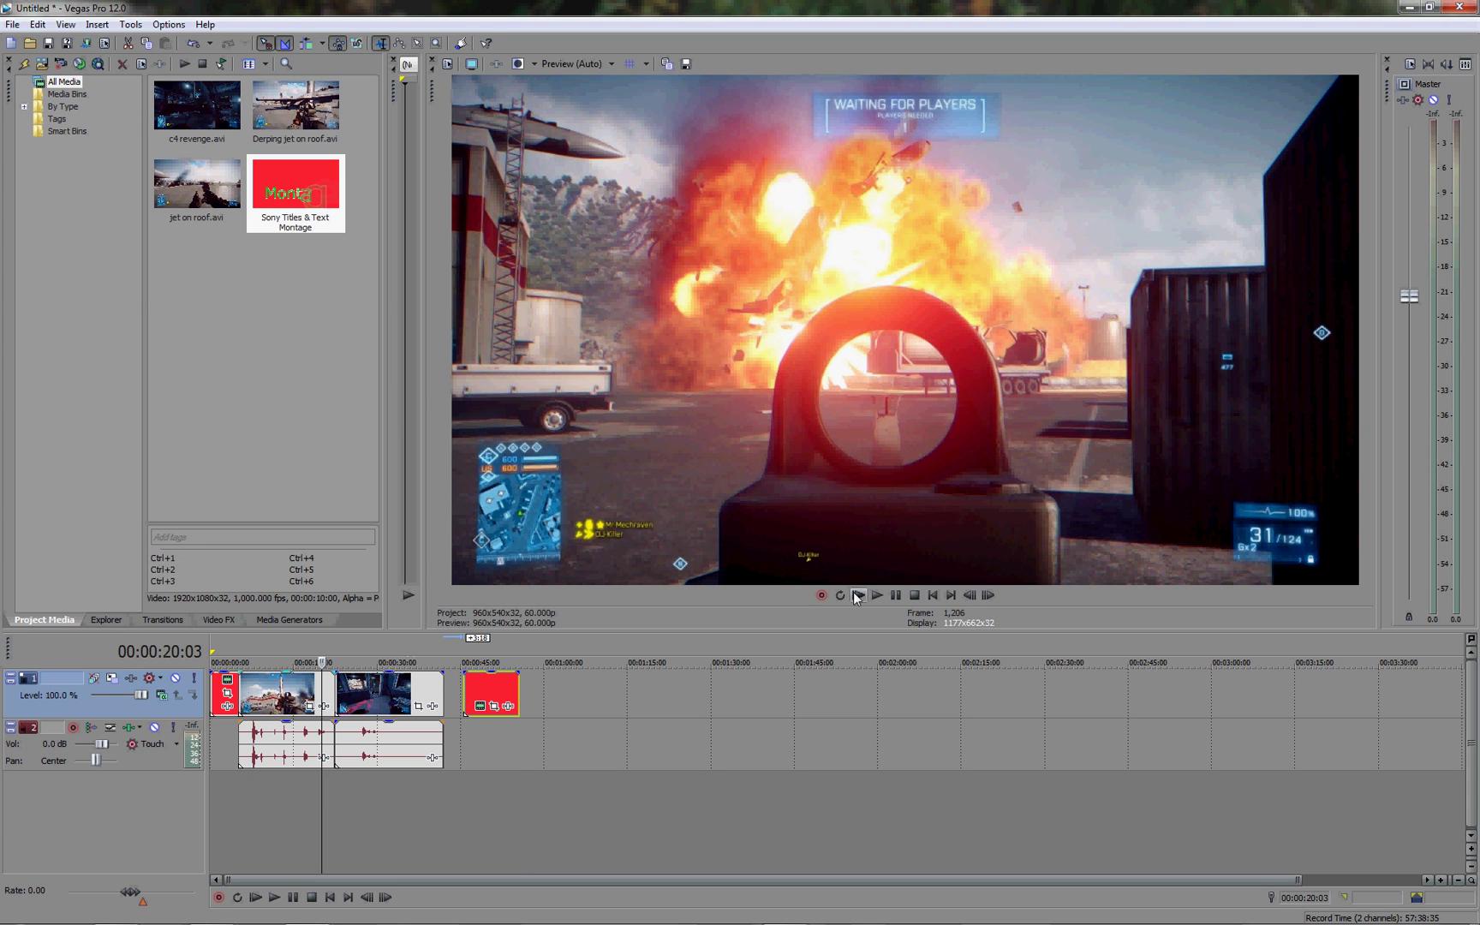
pyautogui.click(881, 593)
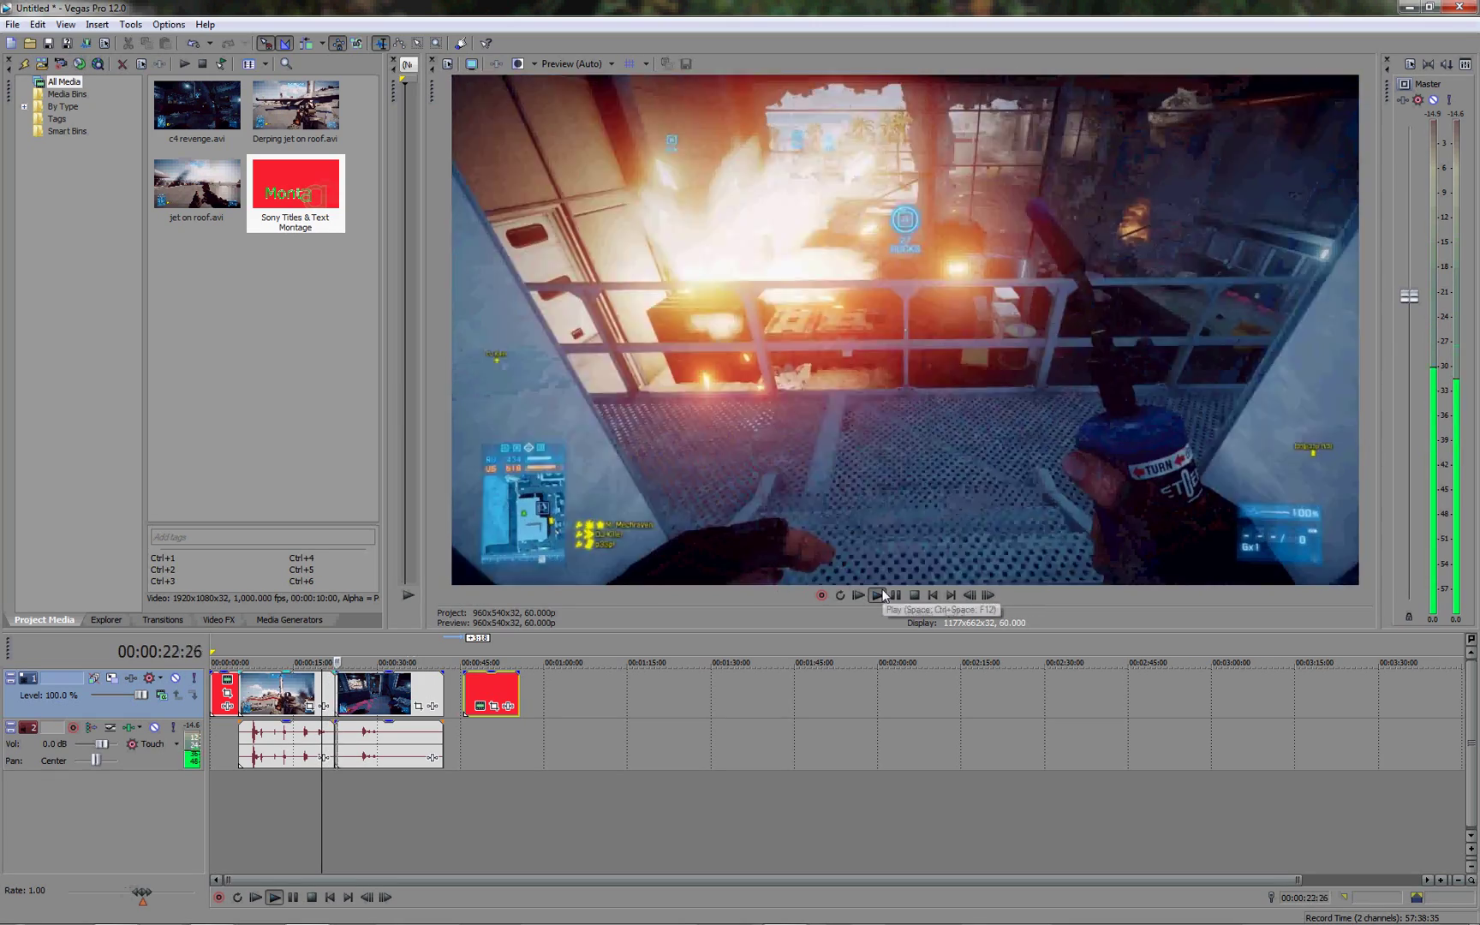
pyautogui.click(895, 595)
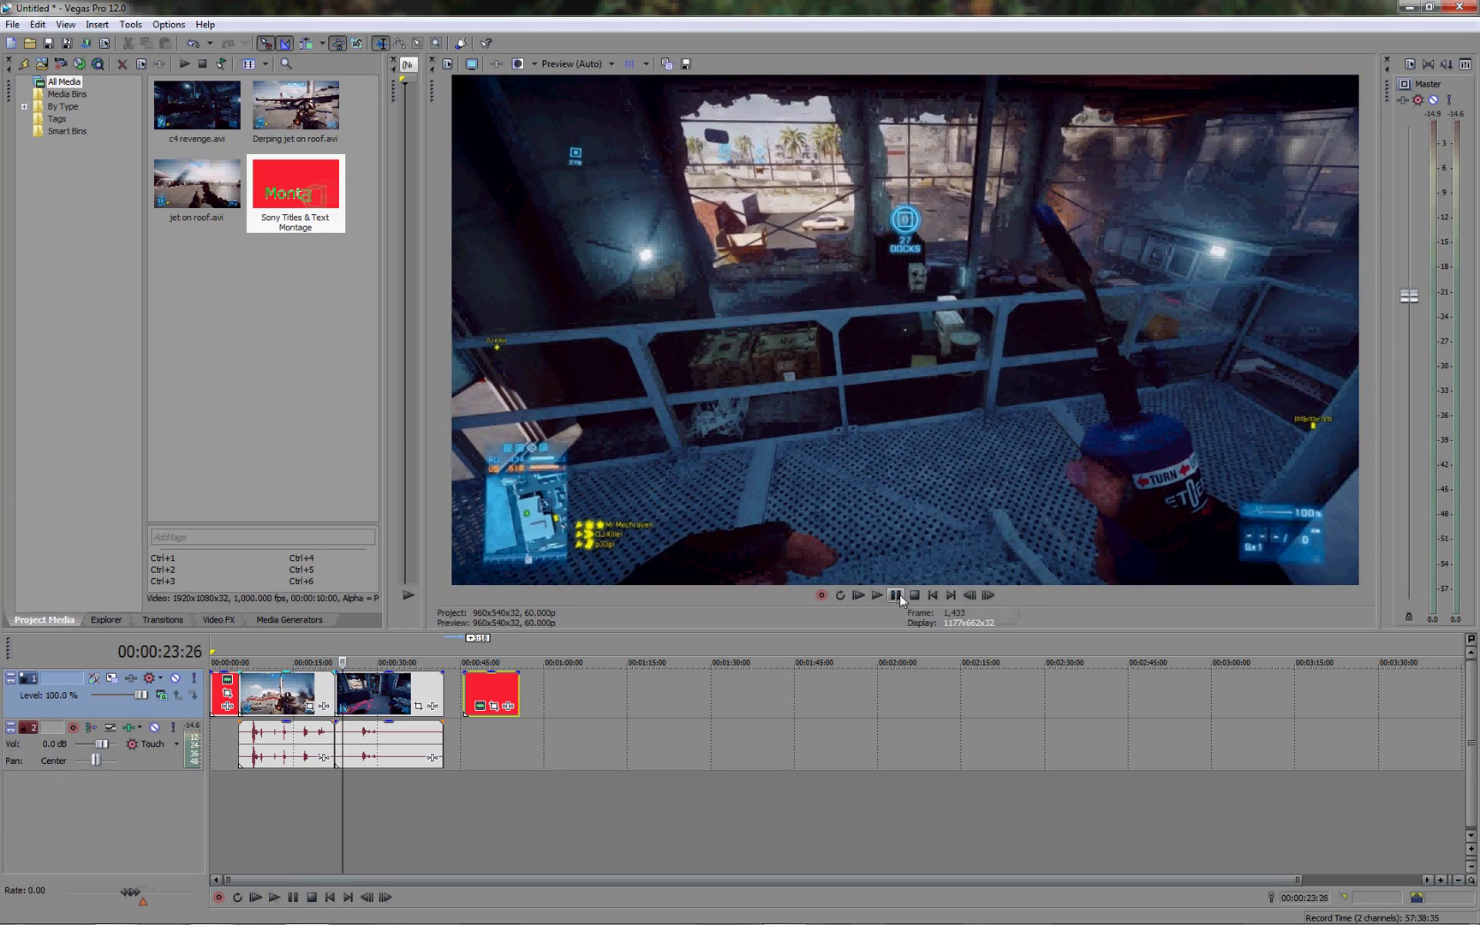
pyautogui.click(305, 652)
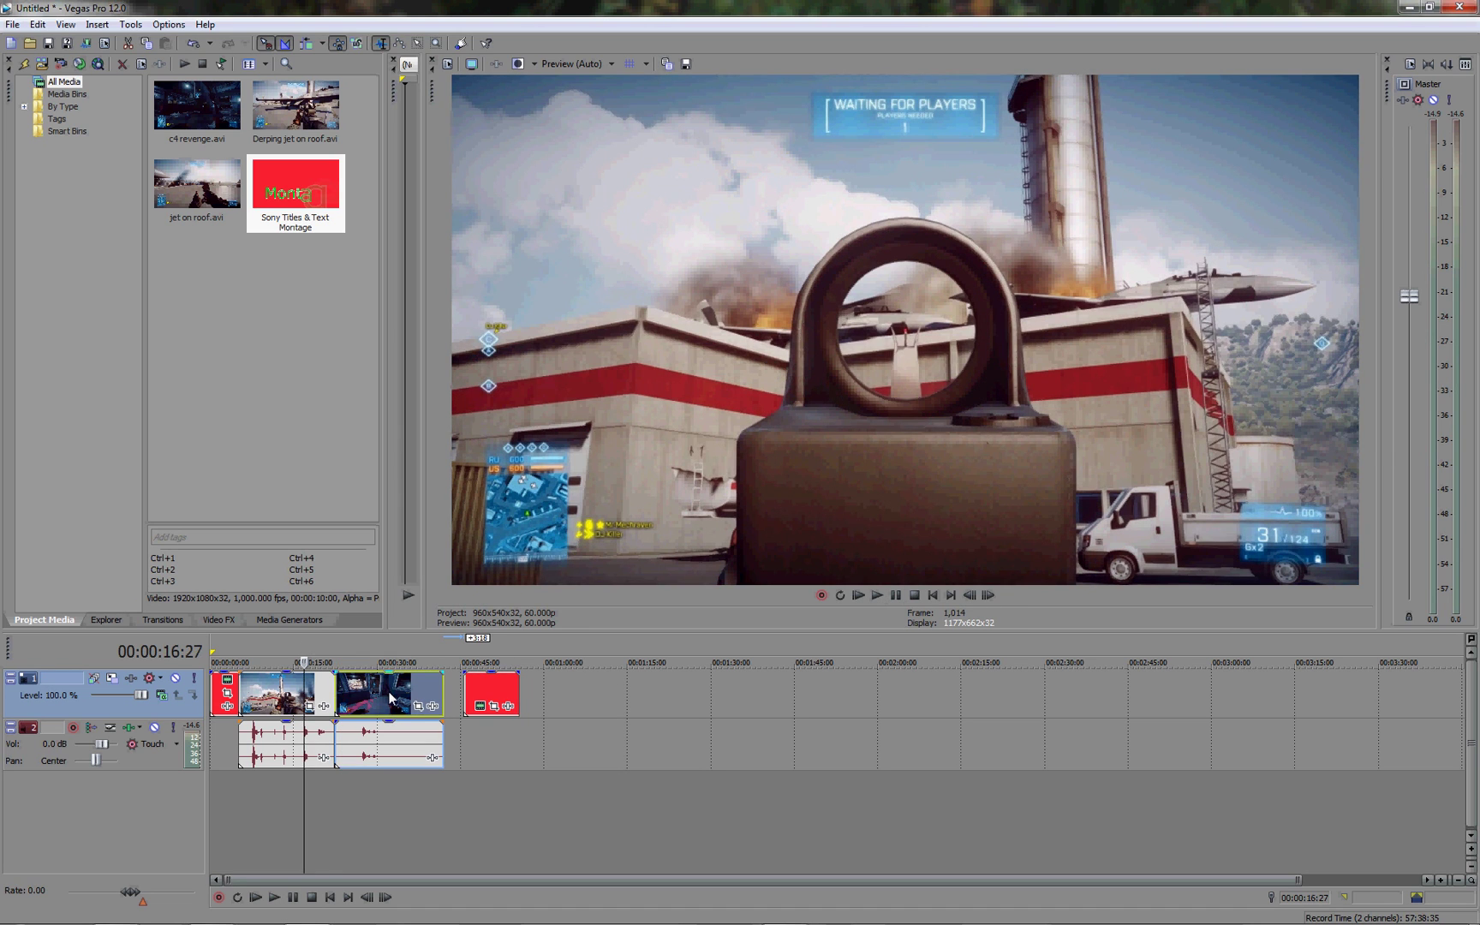
# Overlap the second clip onto the first for a crossfade, preview it from 00:00:19:16, then separate them.
pyautogui.moveTo(390, 697); pyautogui.dragTo(373, 698)
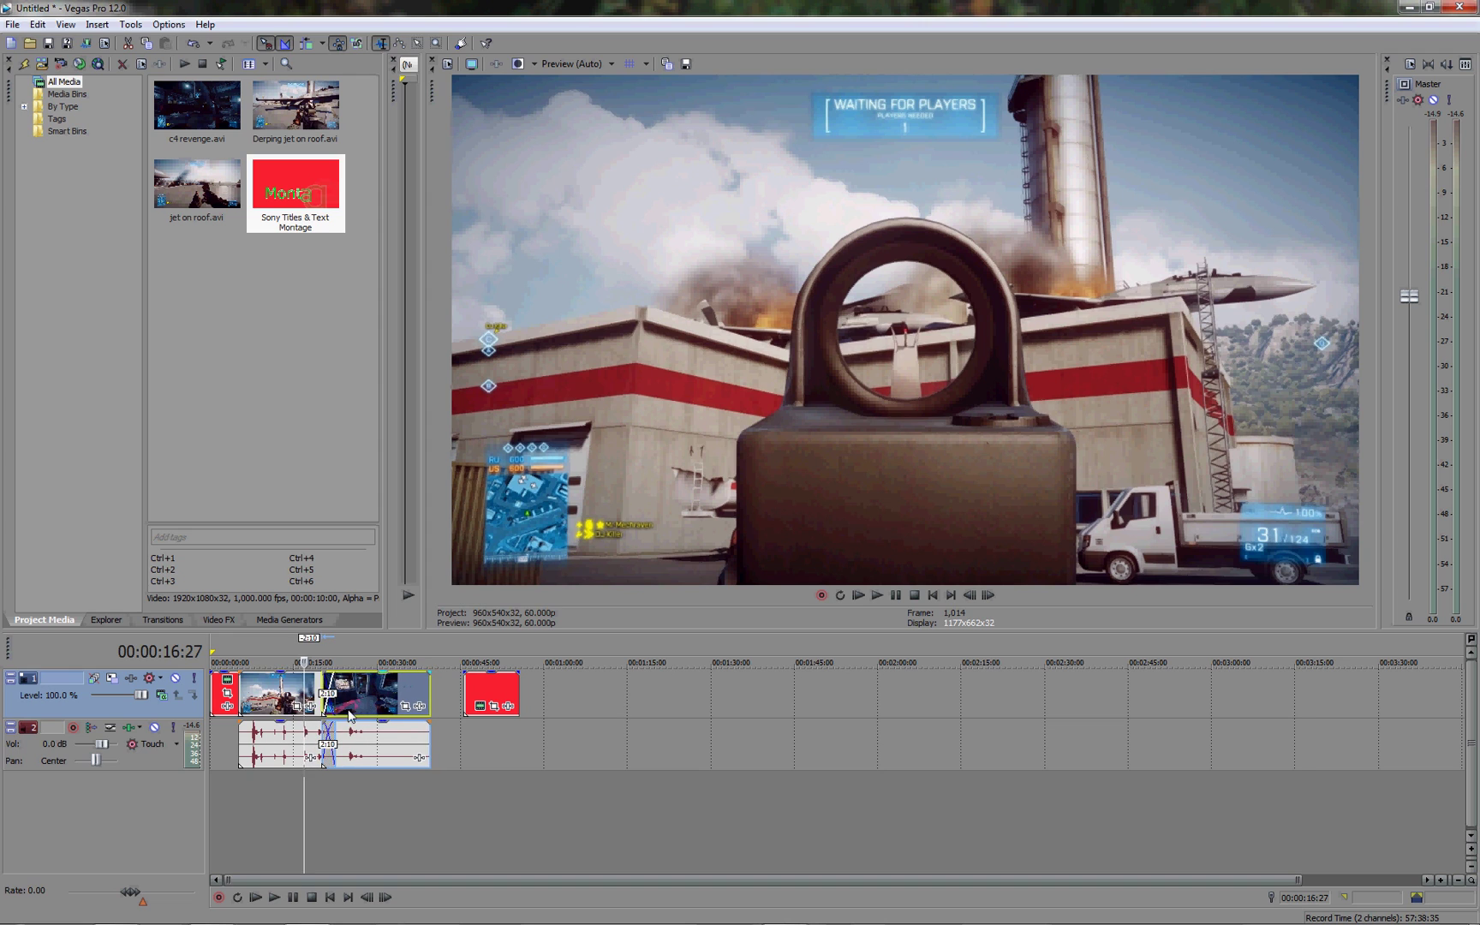
pyautogui.scroll(2, 347, 716)
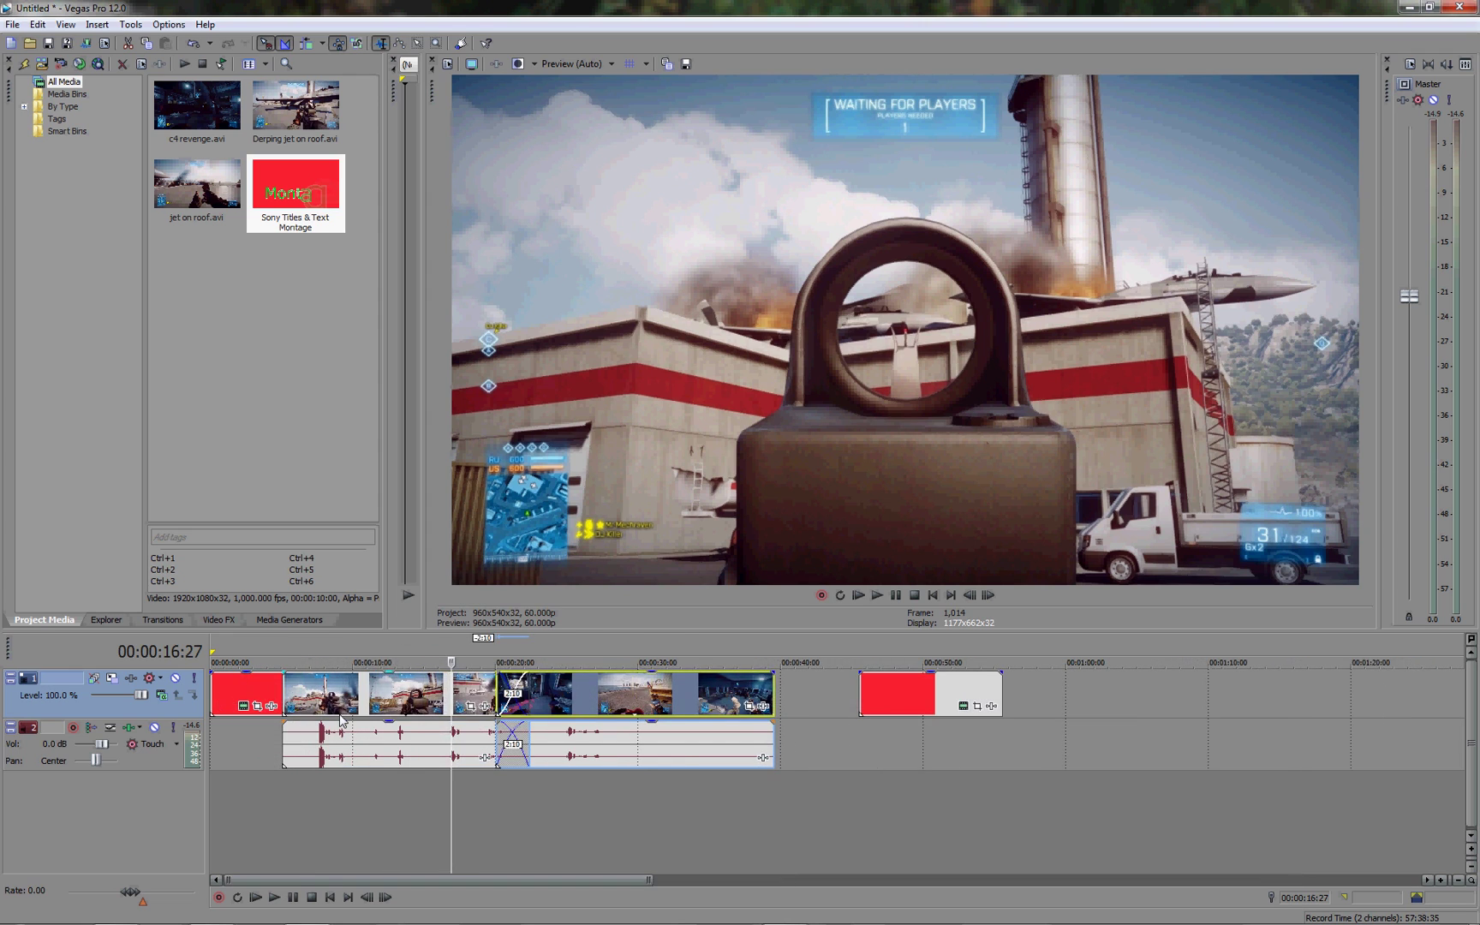
pyautogui.scroll(1, 341, 719)
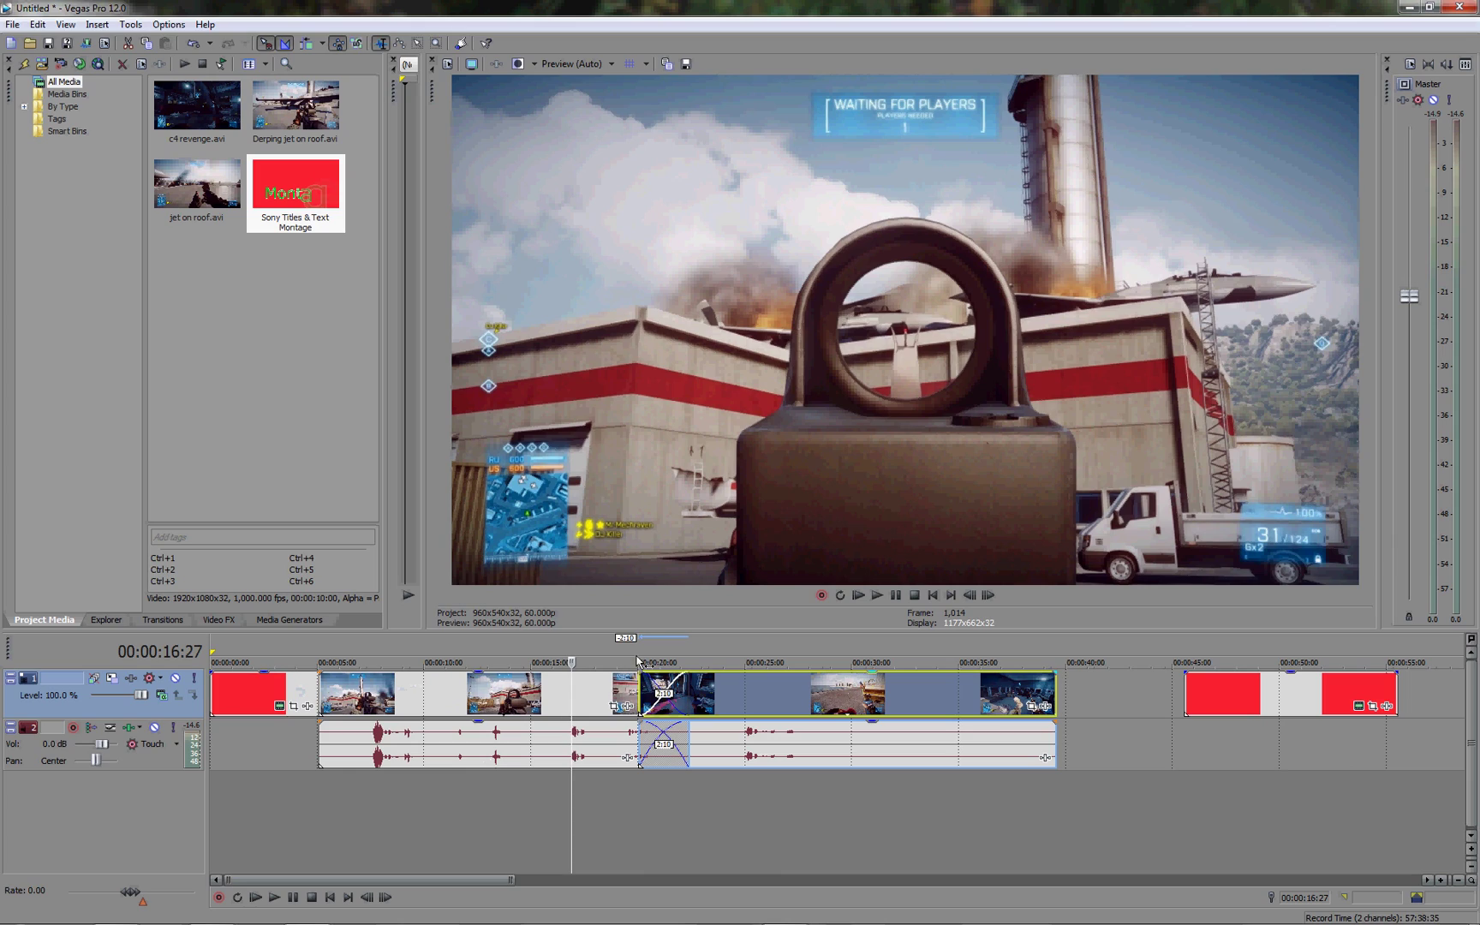
pyautogui.click(627, 648)
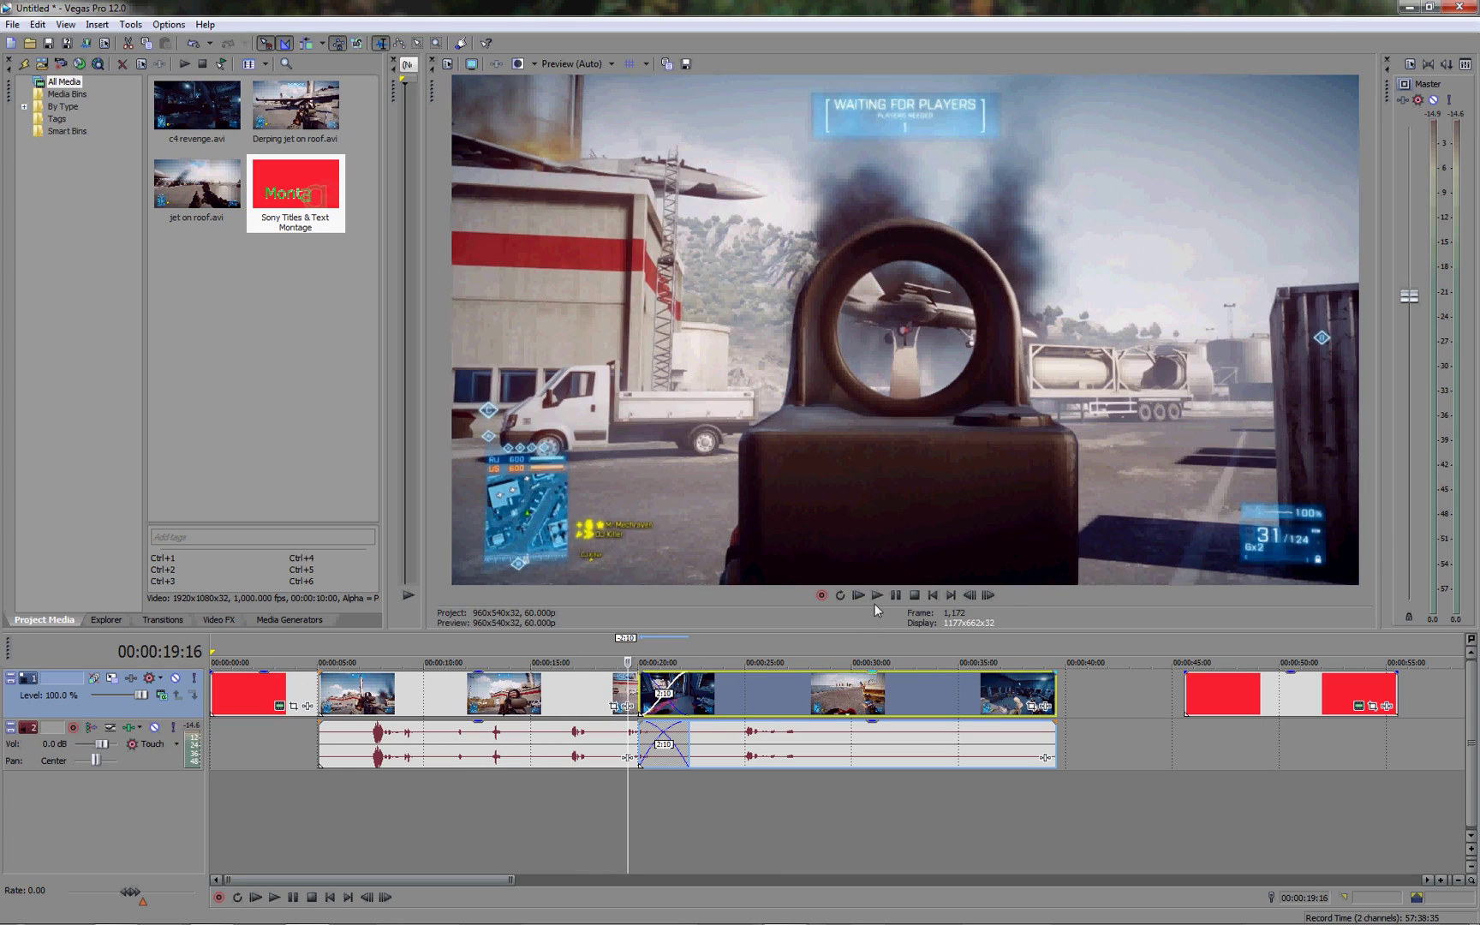
pyautogui.click(877, 594)
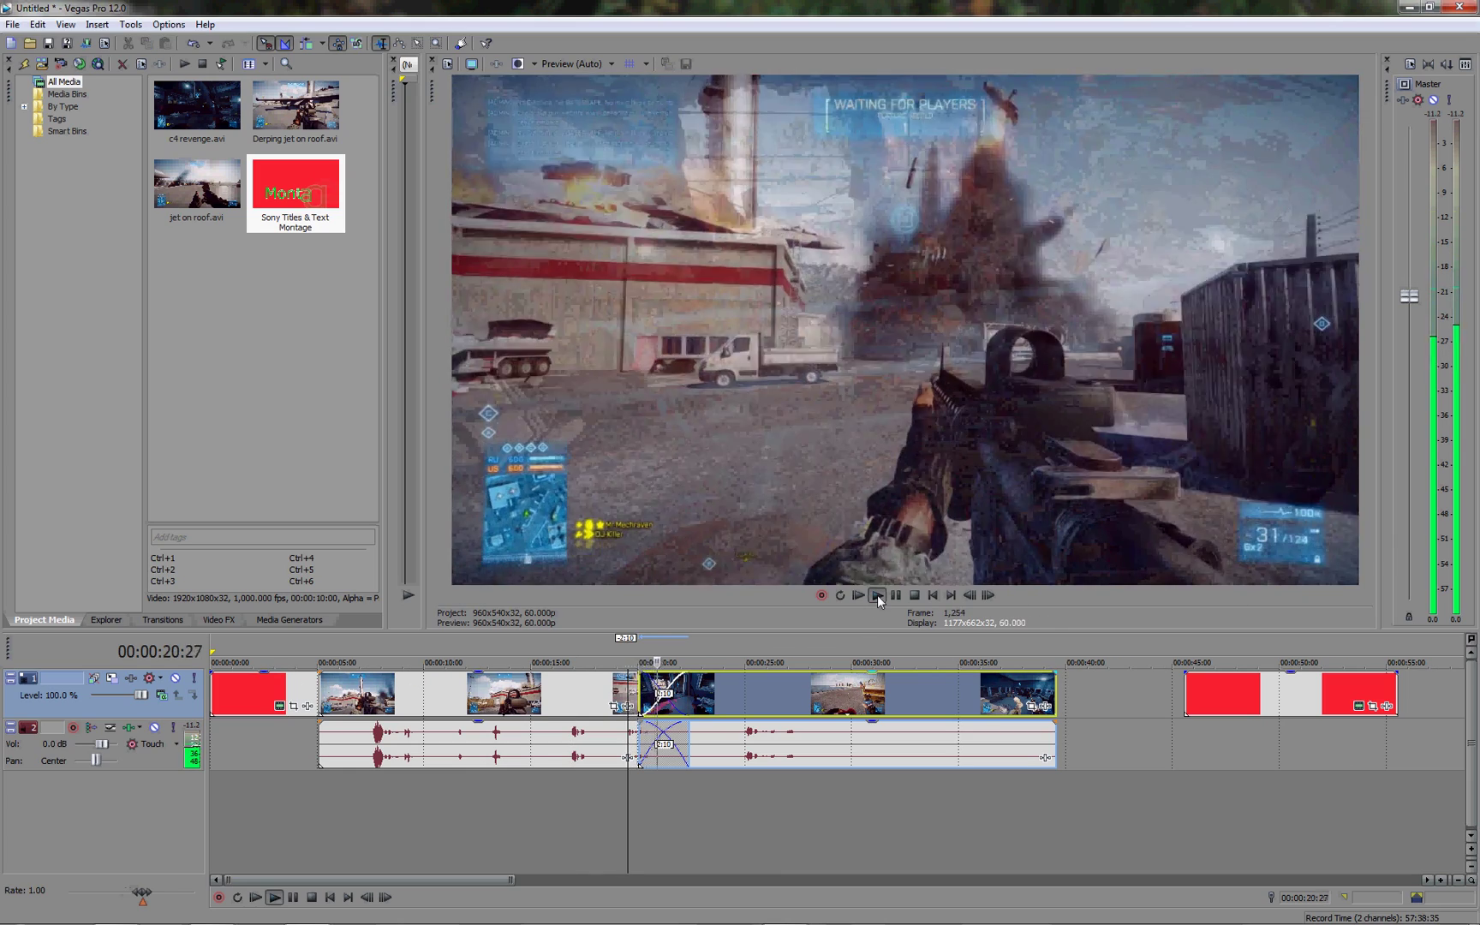
pyautogui.click(901, 598)
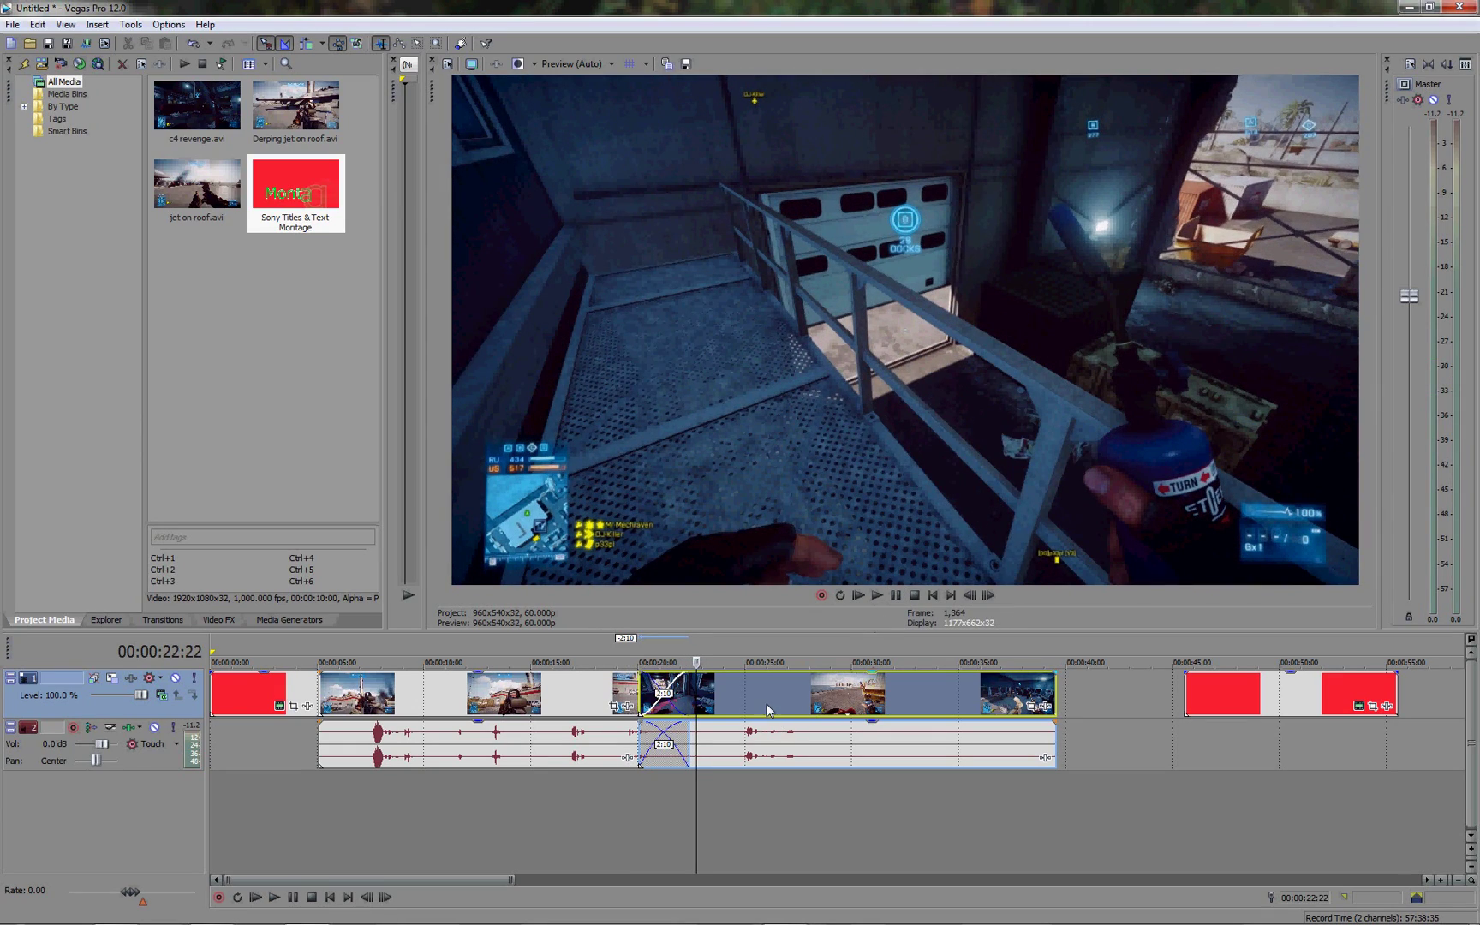
pyautogui.moveTo(767, 704); pyautogui.dragTo(828, 705)
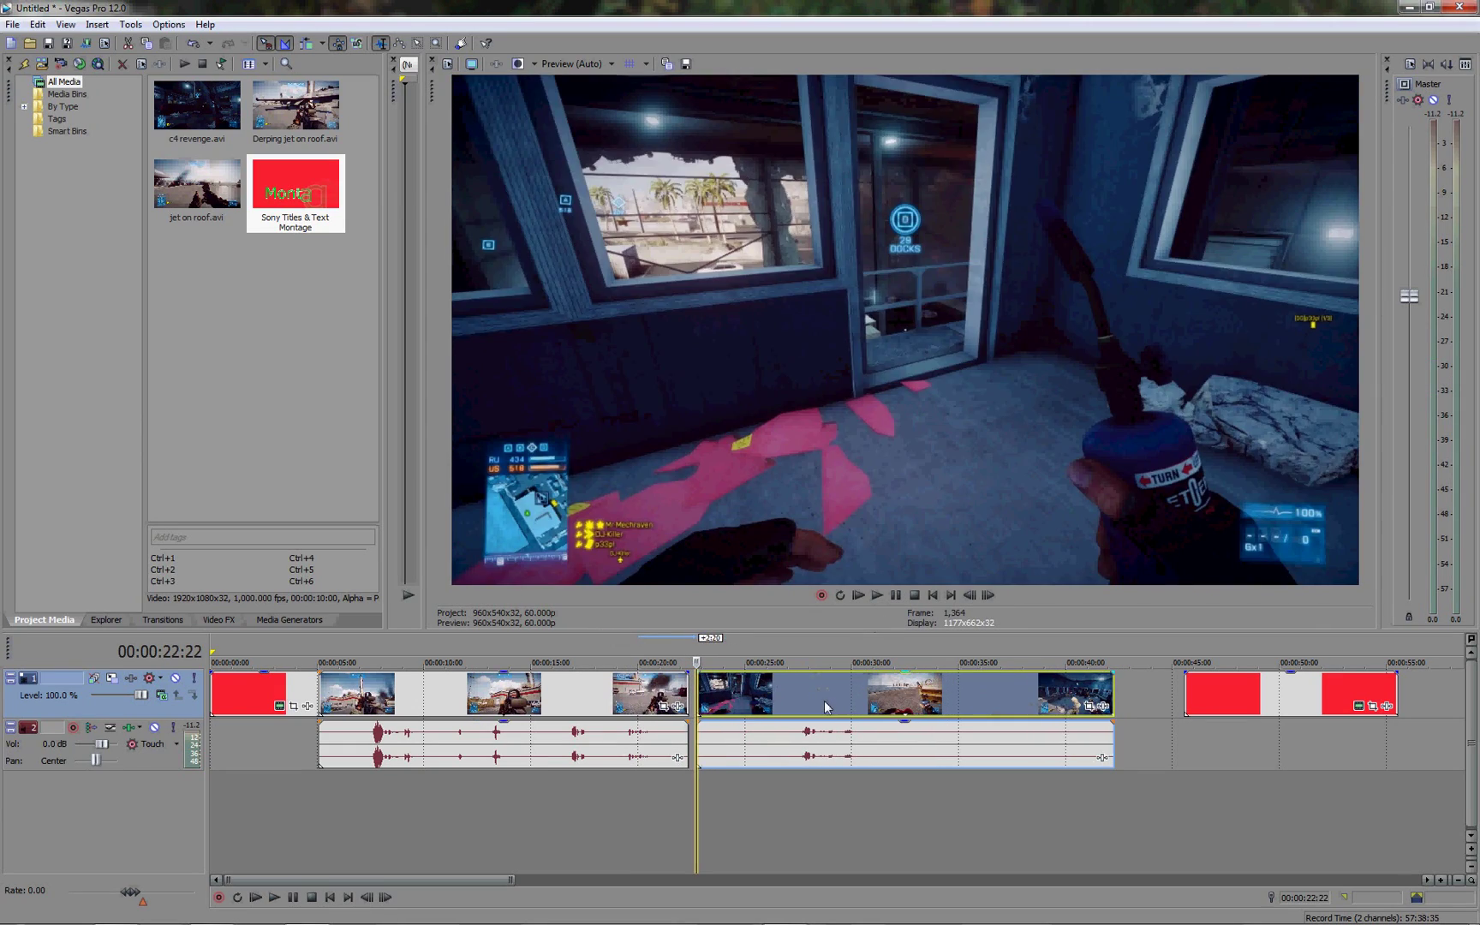
# Snap the second clip against the first, add a short fade-in, and preview the join.
pyautogui.click(560, 643)
pyautogui.moveTo(752, 690); pyautogui.dragTo(750, 696)
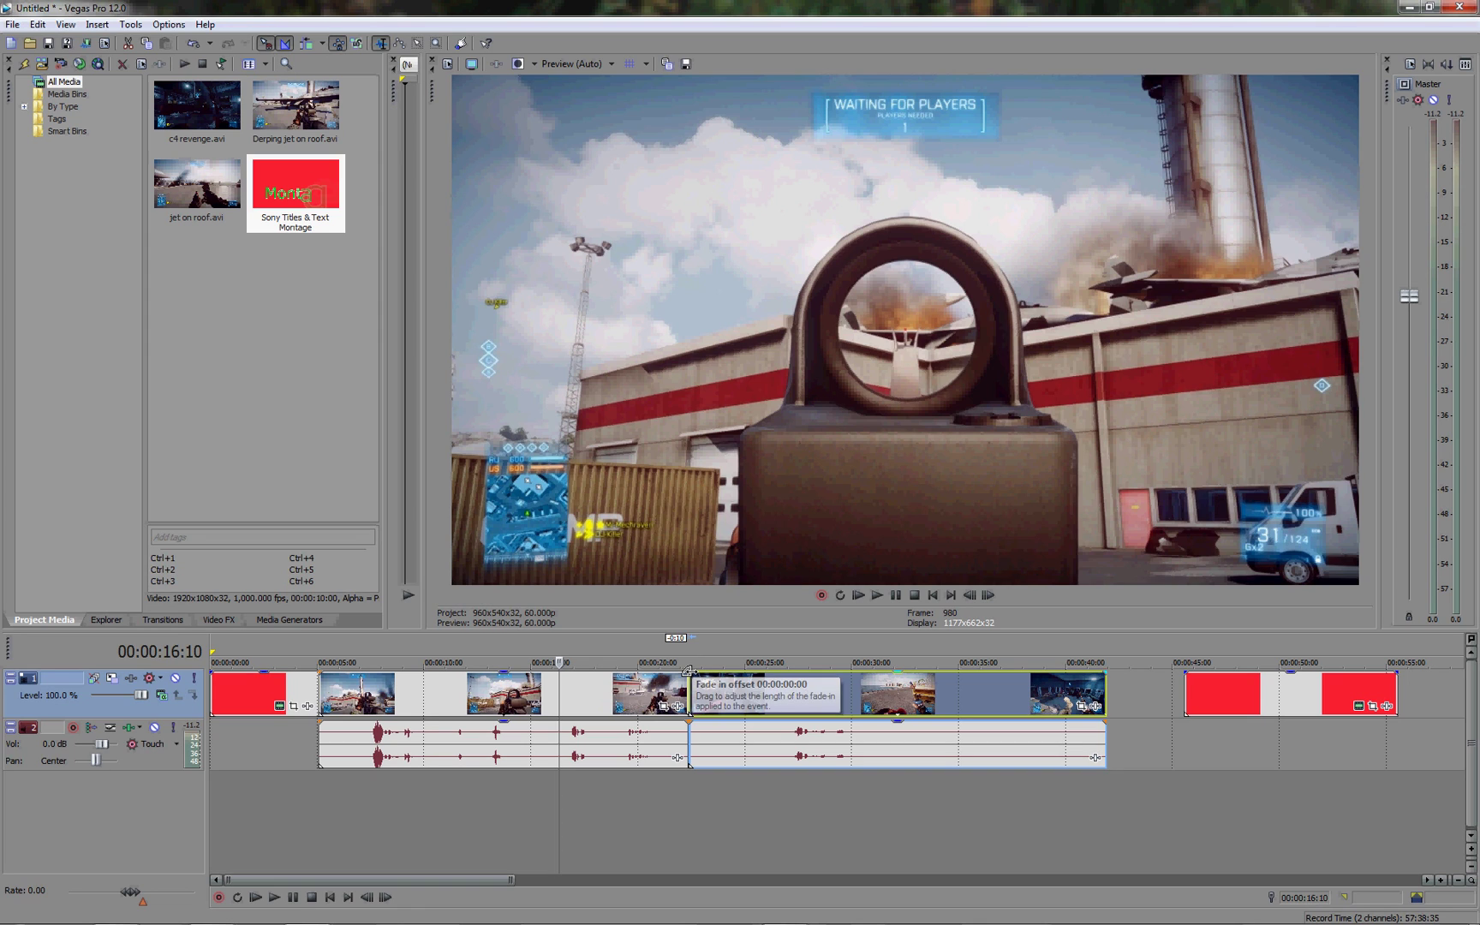
pyautogui.moveTo(689, 671)
pyautogui.mouseDown()
pyautogui.moveTo(707, 674)
pyautogui.moveTo(664, 670)
pyautogui.mouseUp()
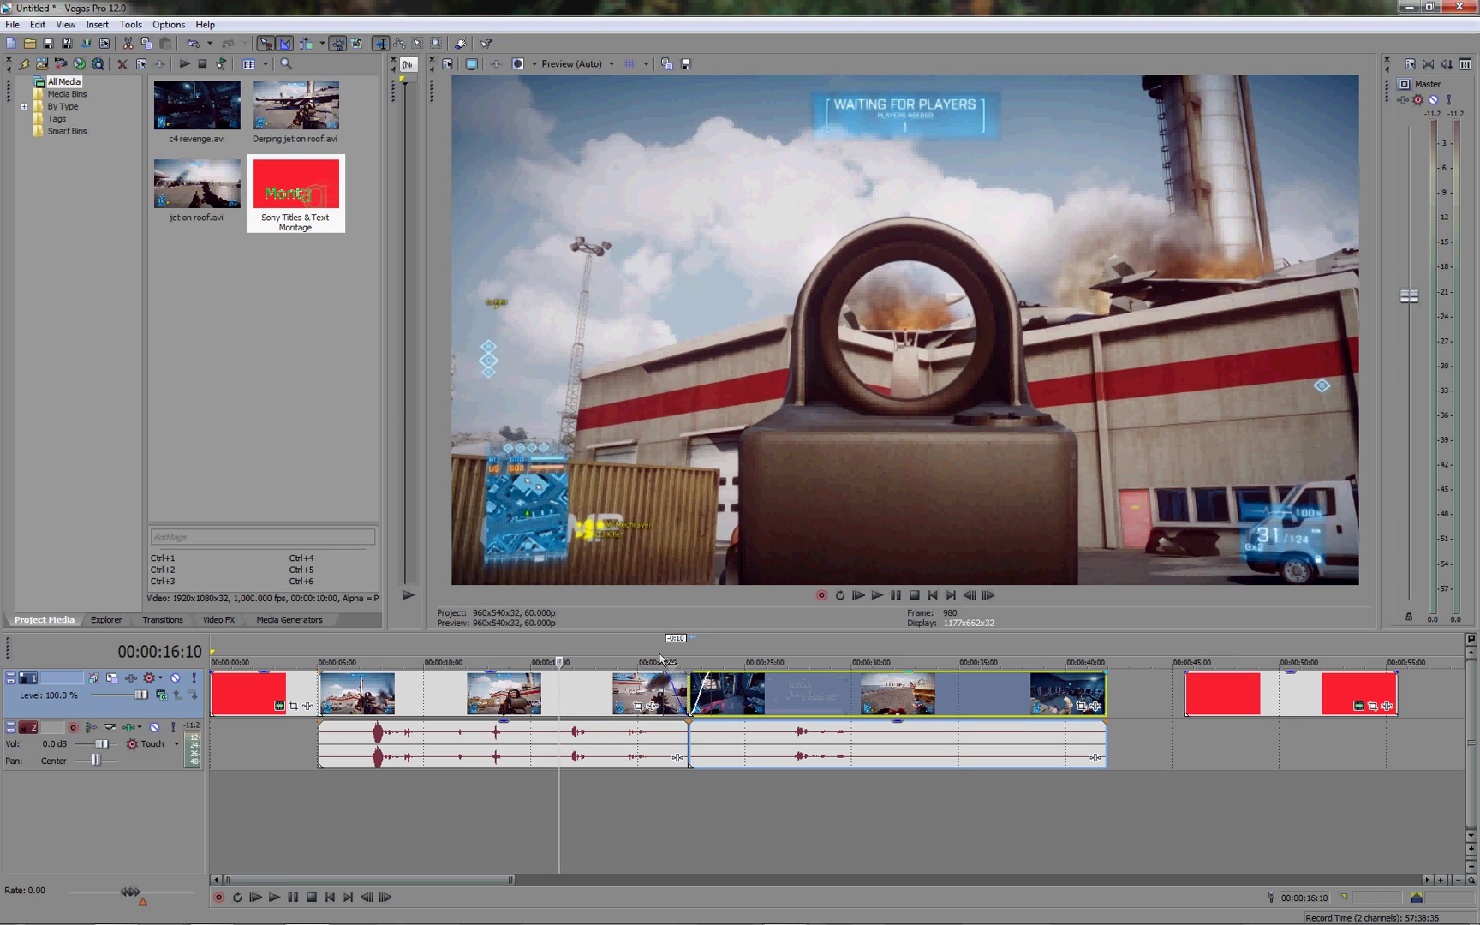
pyautogui.click(653, 652)
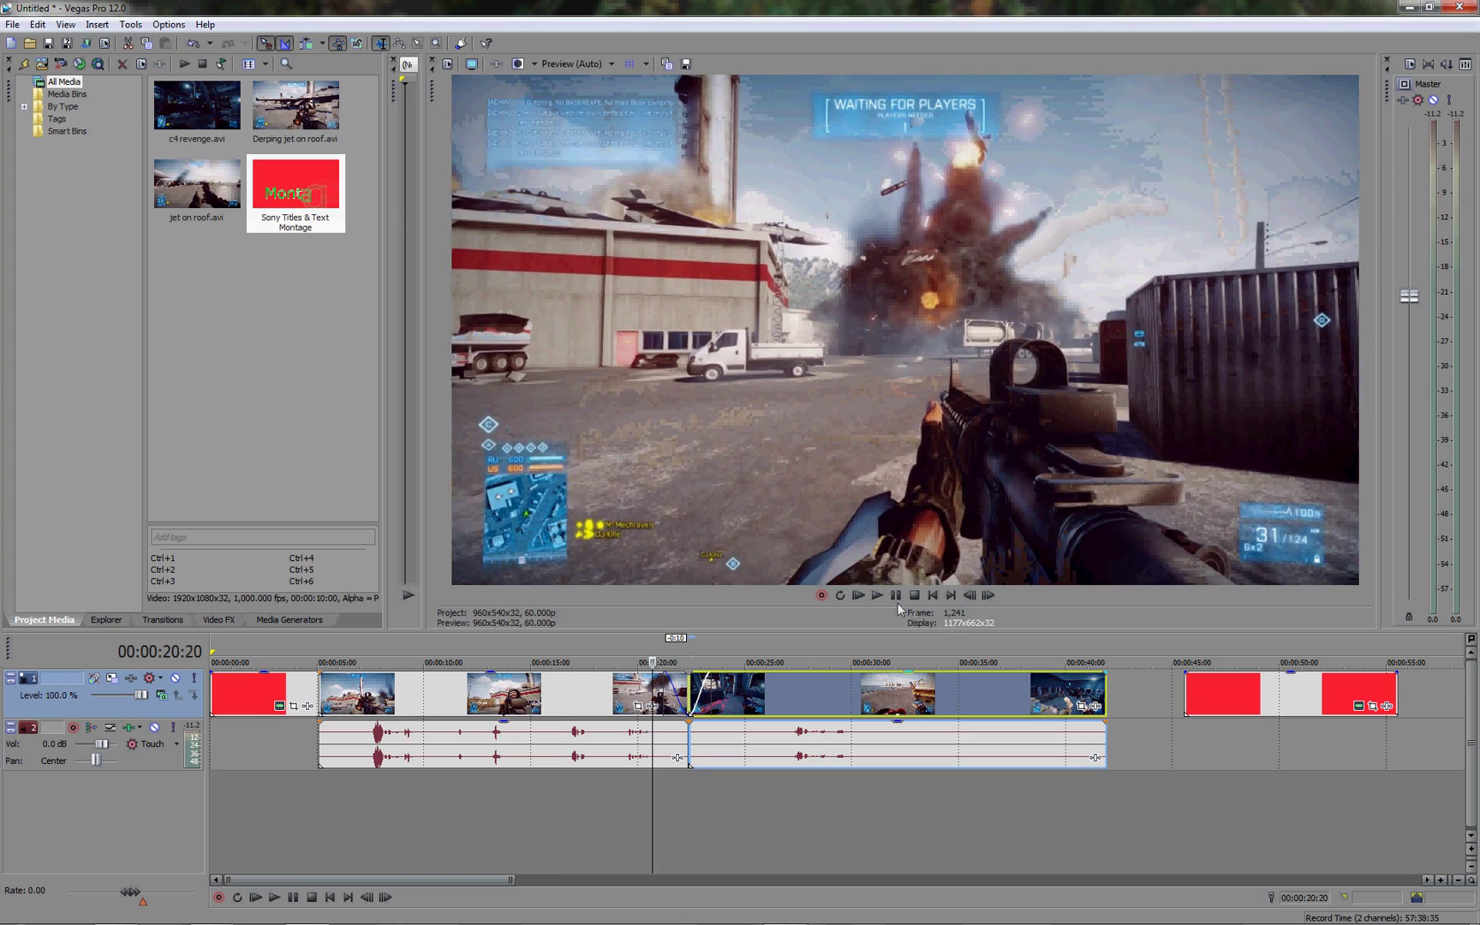
pyautogui.click(879, 597)
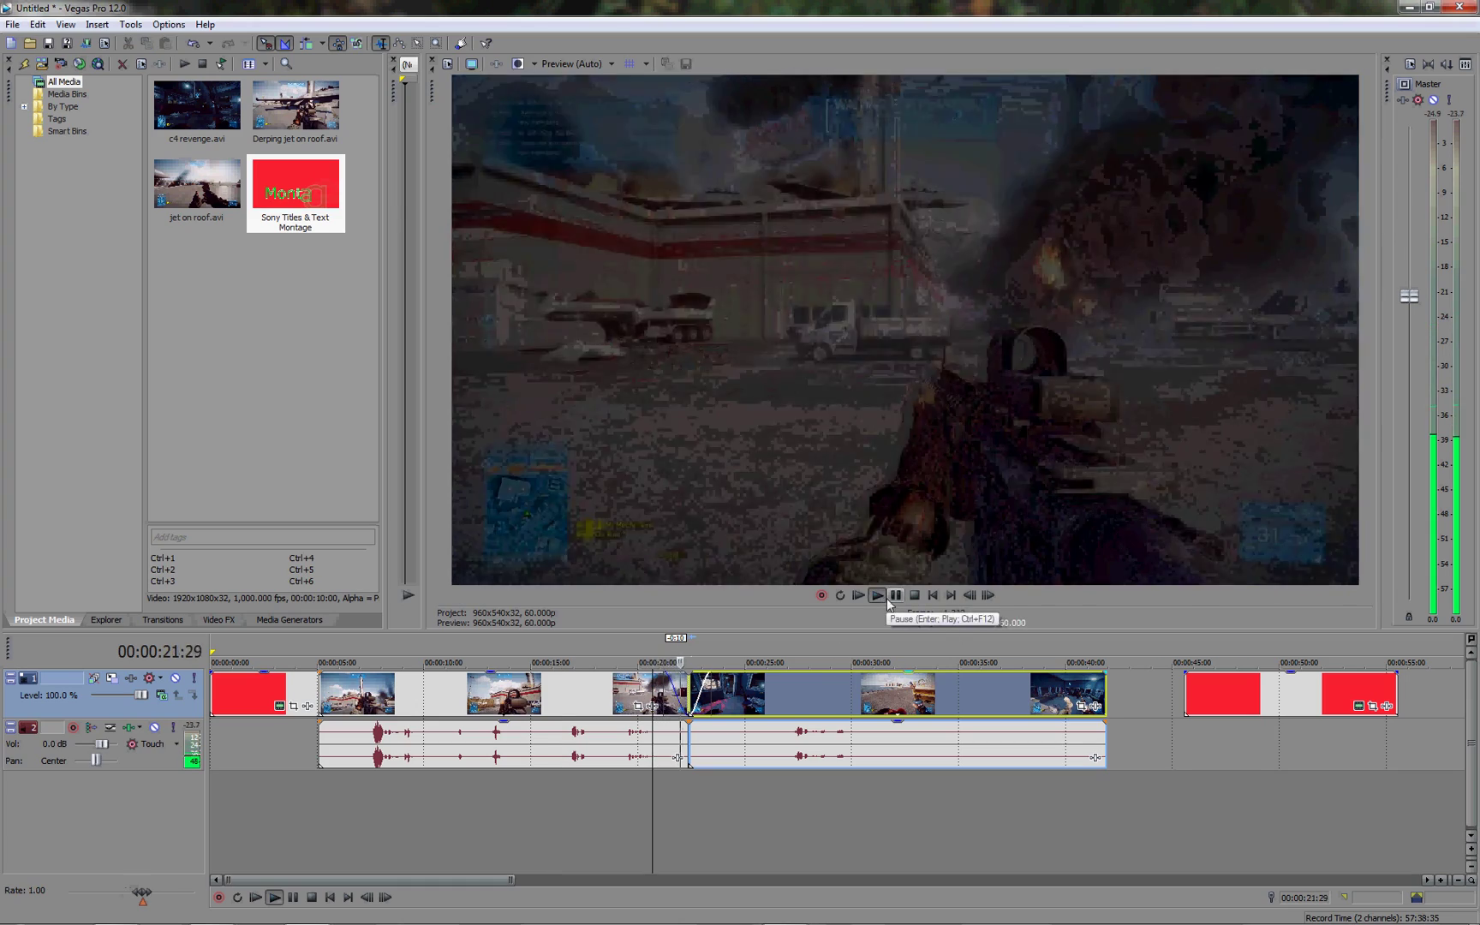
pyautogui.click(897, 595)
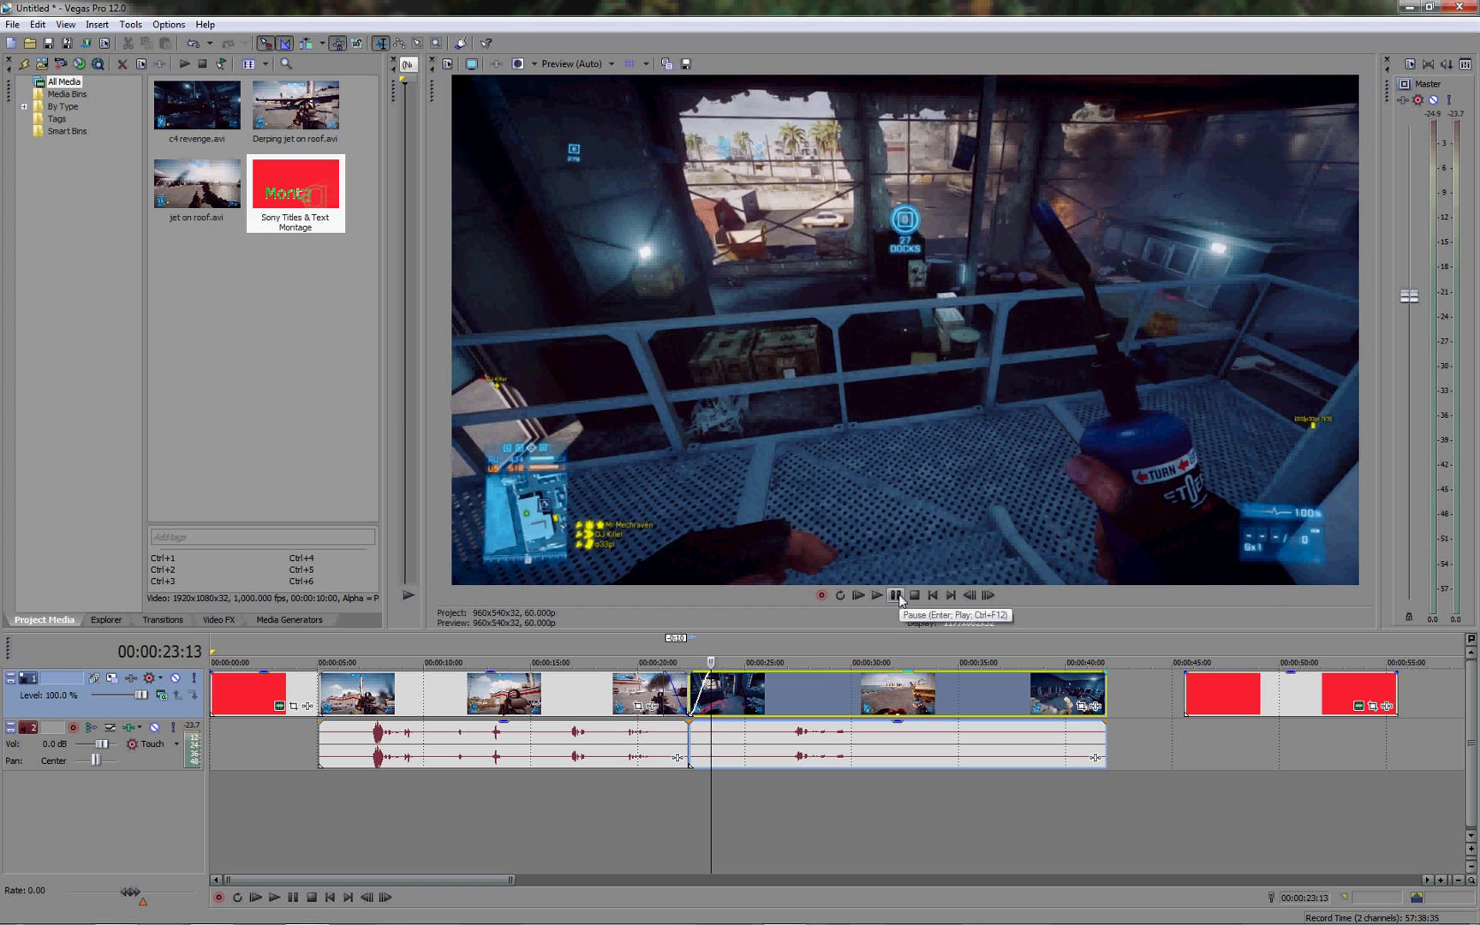
# Push the second clip later, then close the gap so it meets the first clip.
pyautogui.moveTo(740, 696)
pyautogui.mouseDown()
pyautogui.moveTo(774, 695)
pyautogui.moveTo(676, 685)
pyautogui.moveTo(747, 702)
pyautogui.mouseUp()
pyautogui.click(794, 645)
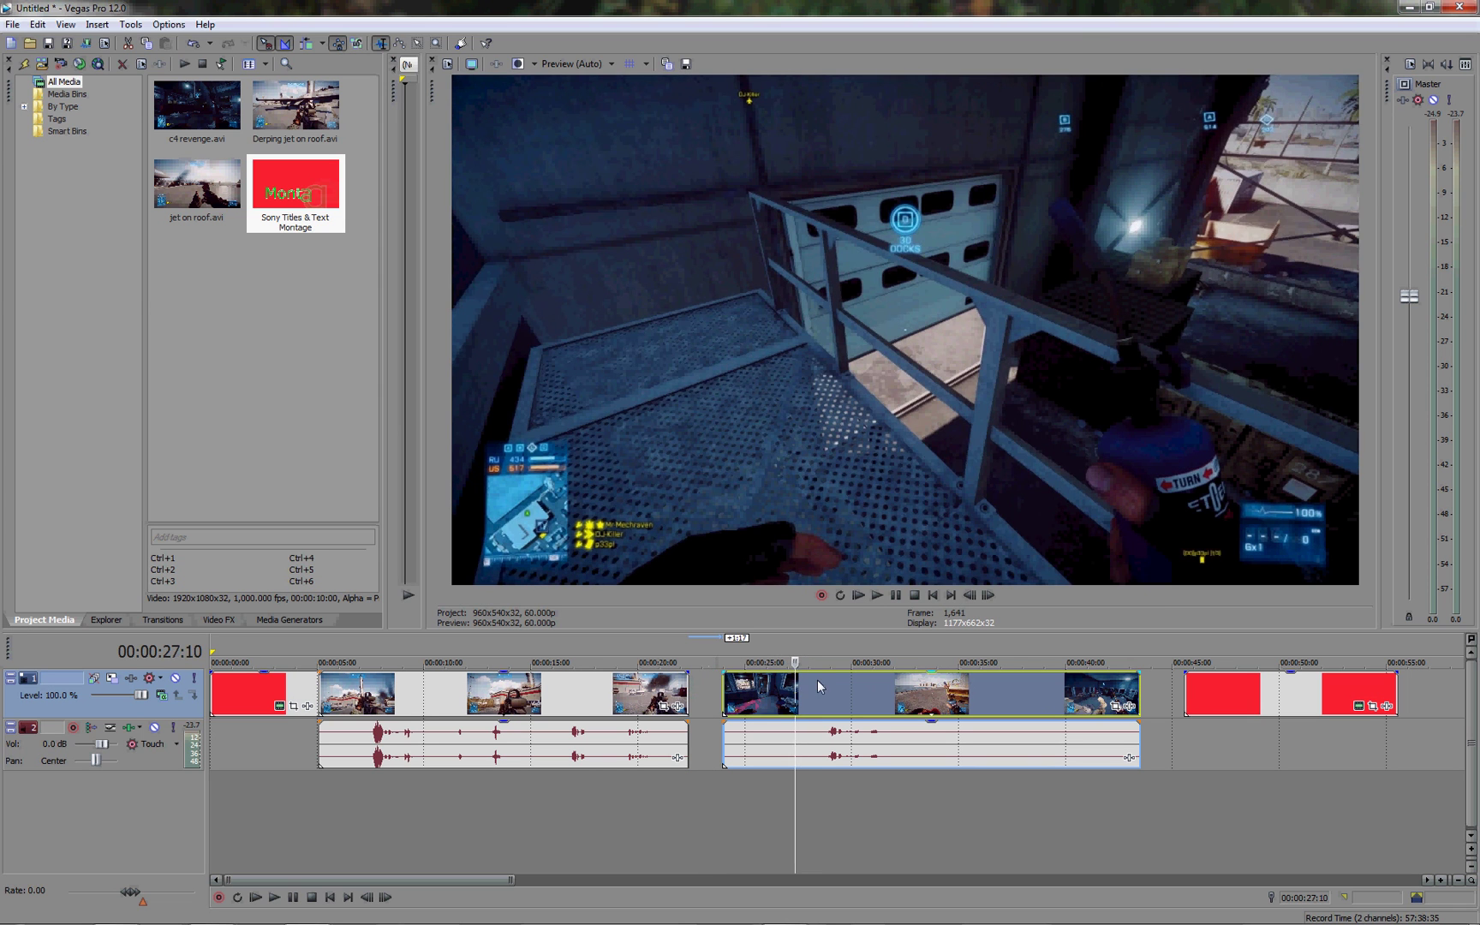
pyautogui.moveTo(817, 695); pyautogui.dragTo(805, 694)
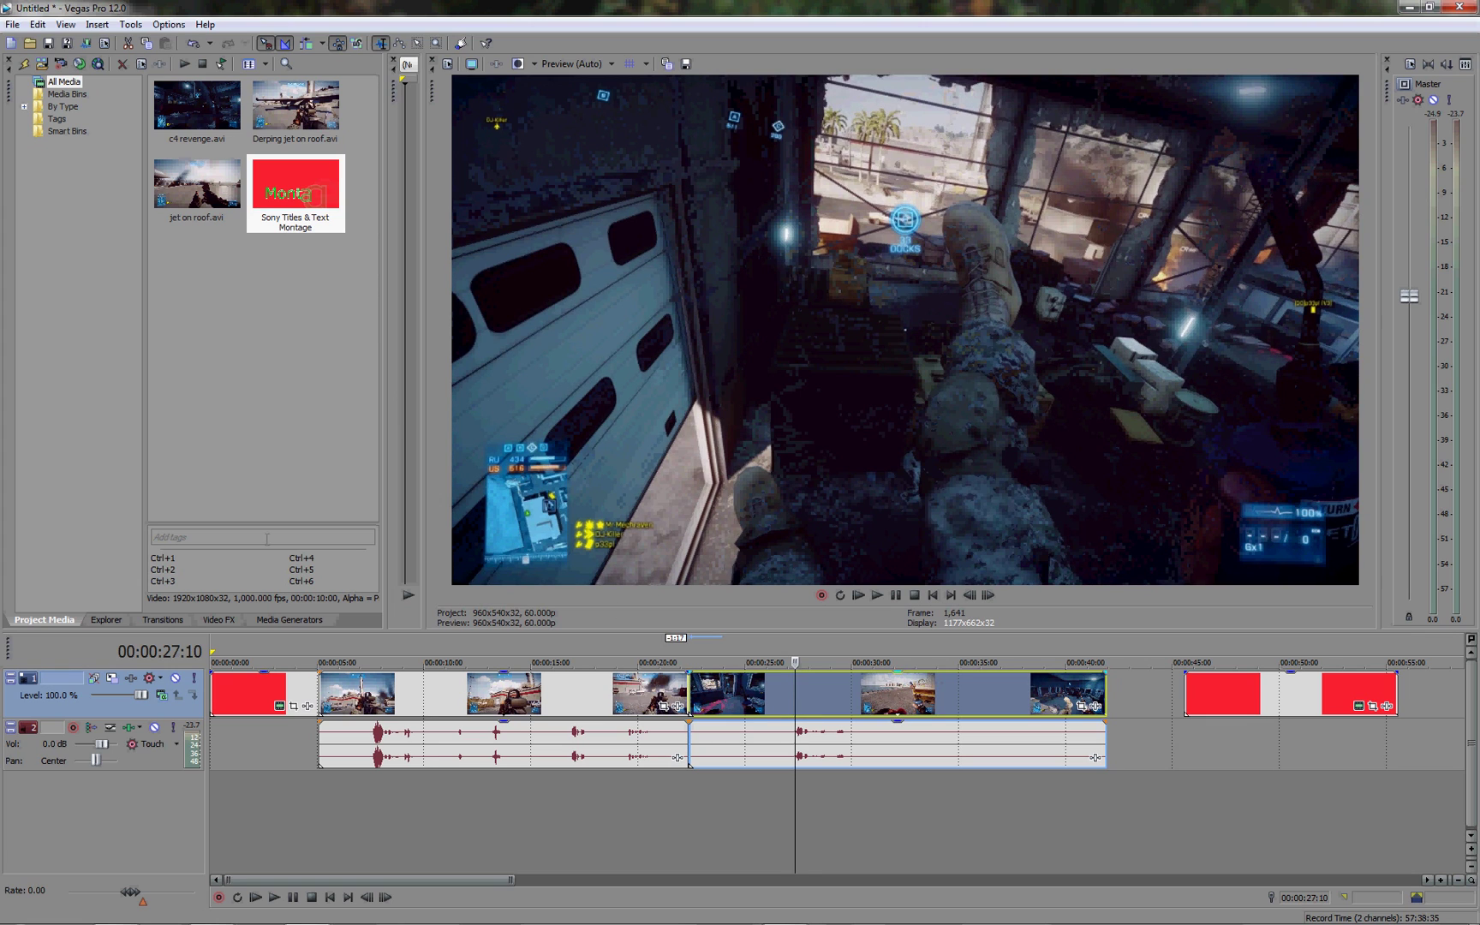
pyautogui.click(165, 619)
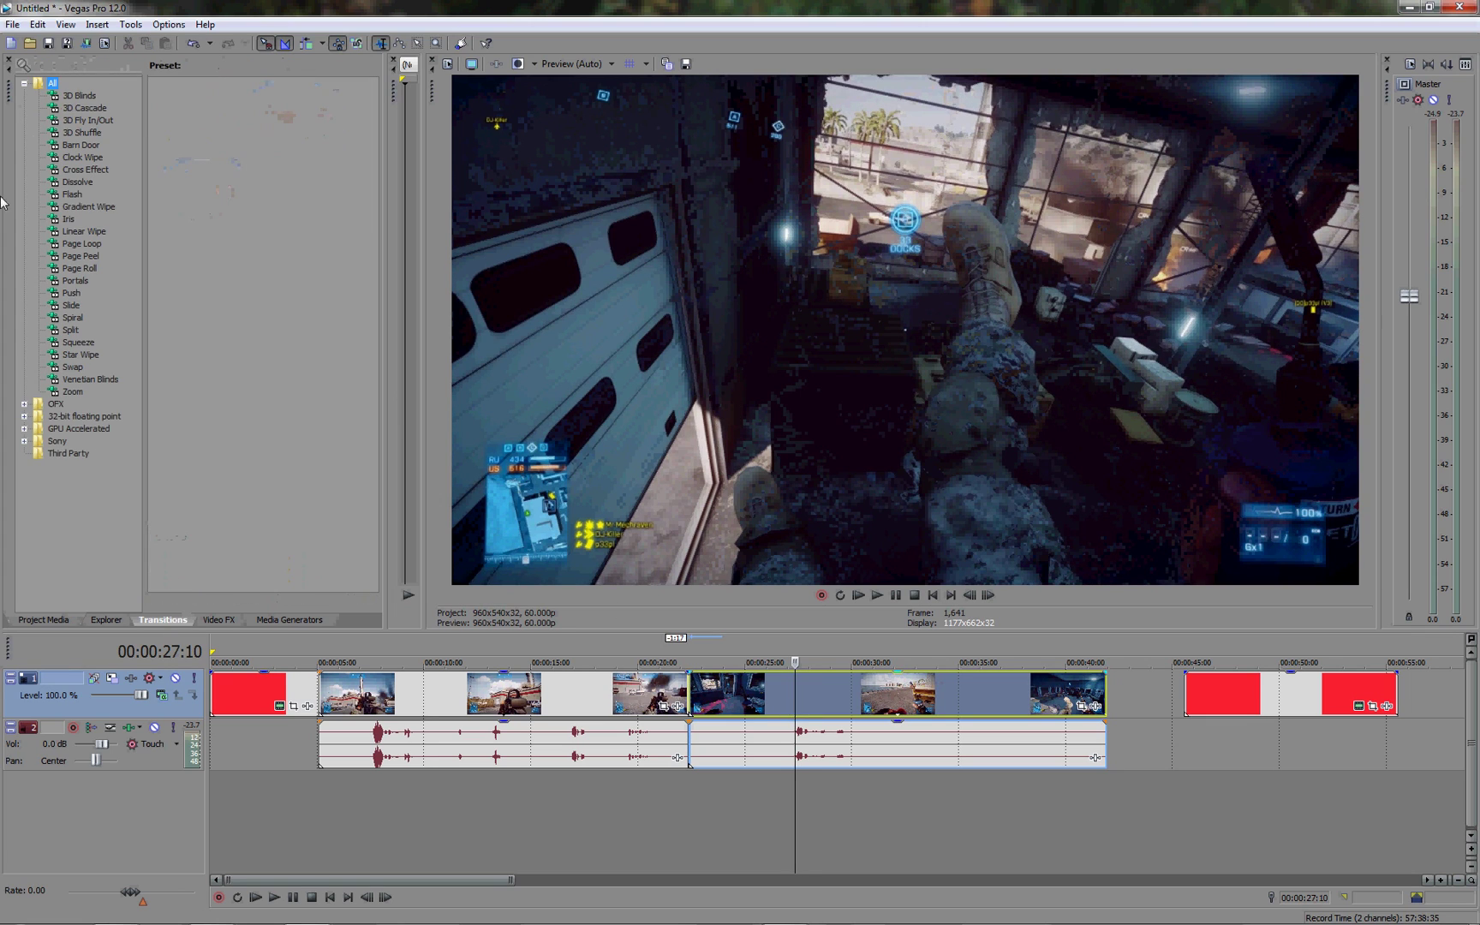
# Browse the transition presets and select the 3D Blinds family.
pyautogui.click(79, 95)
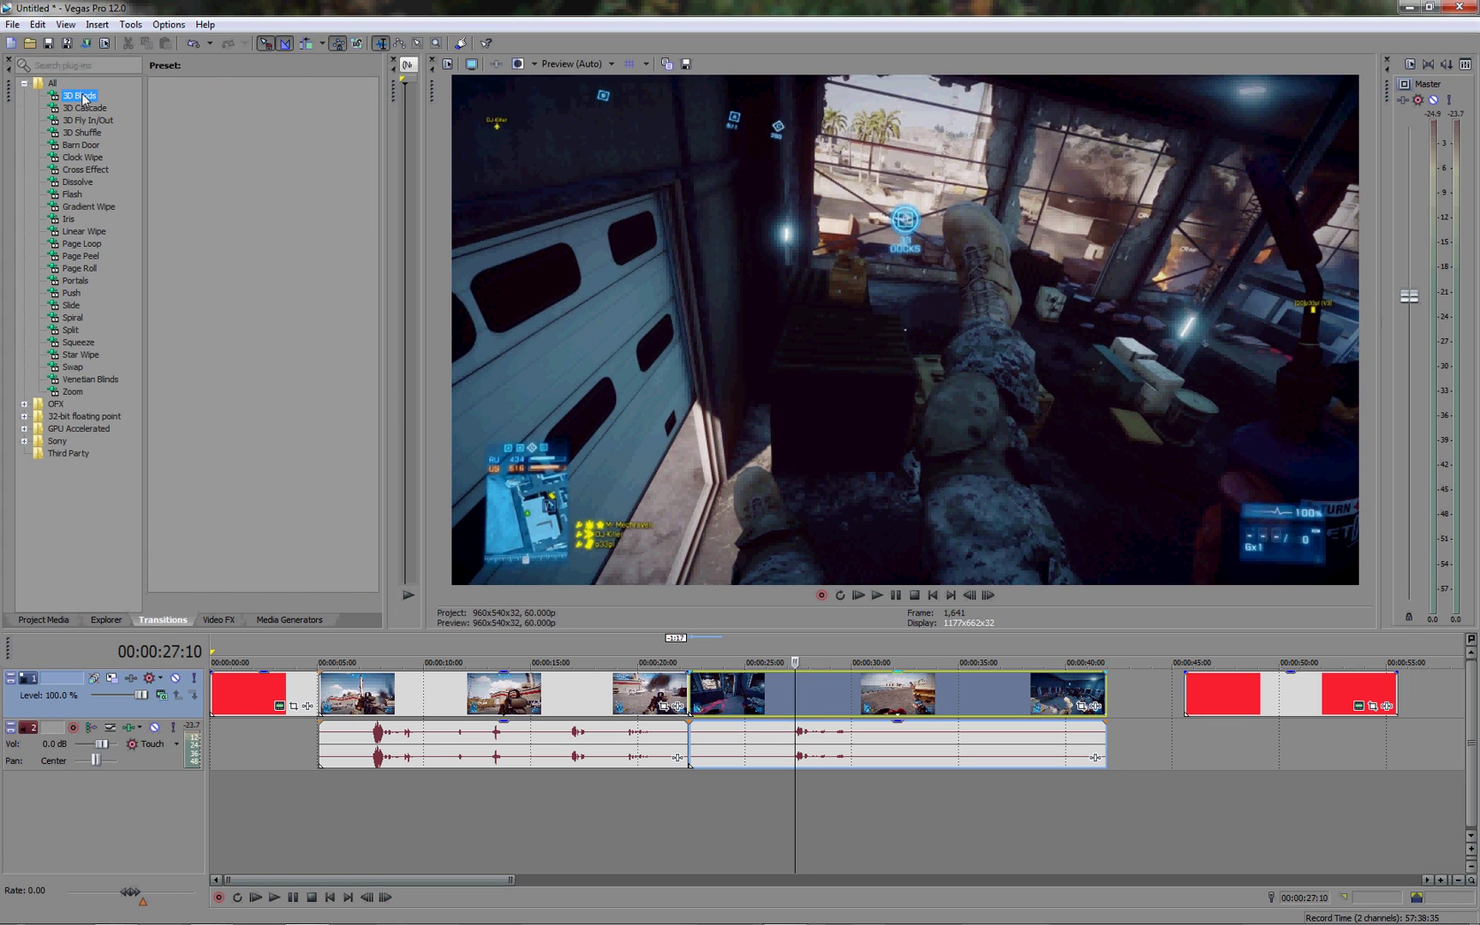
pyautogui.click(77, 208)
pyautogui.press('Up')
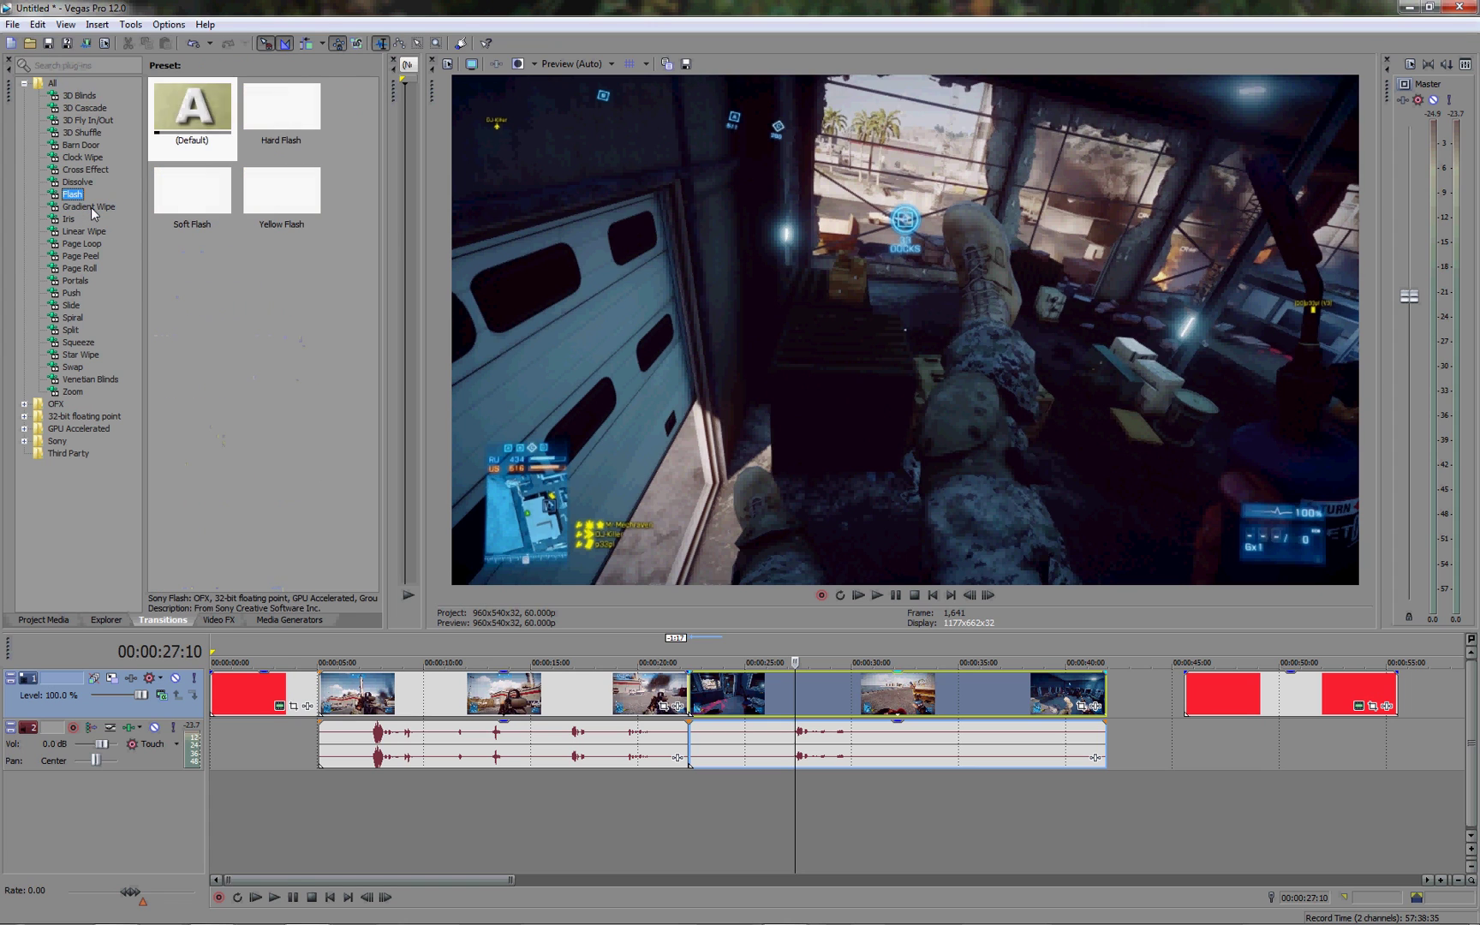
pyautogui.press('Up')
pyautogui.press('Up')
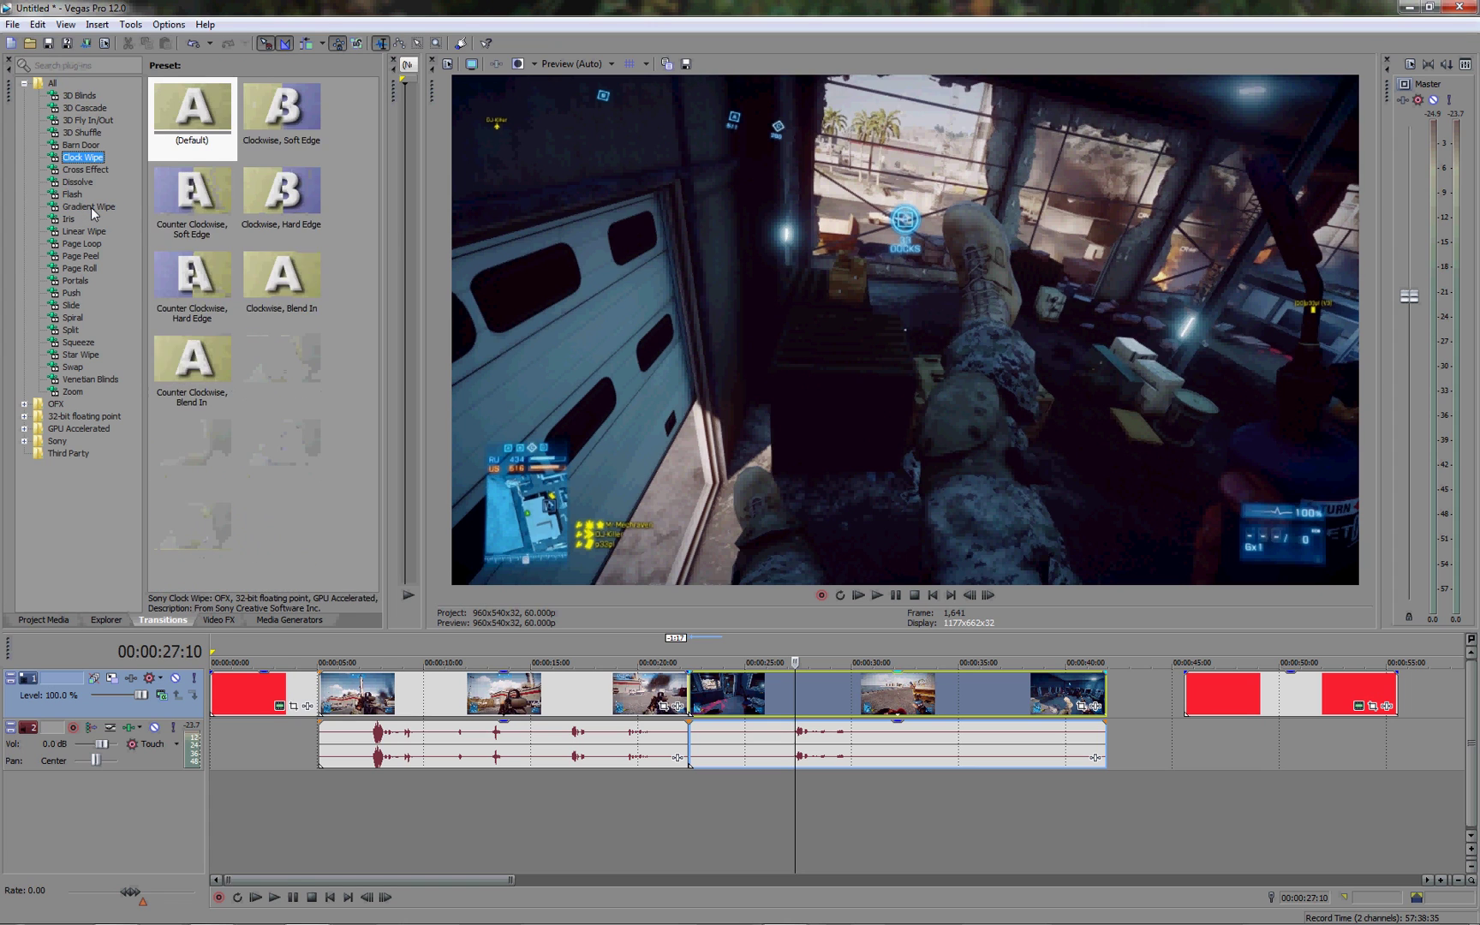
pyautogui.press('Down')
pyautogui.press('Down')
pyautogui.press('Down')
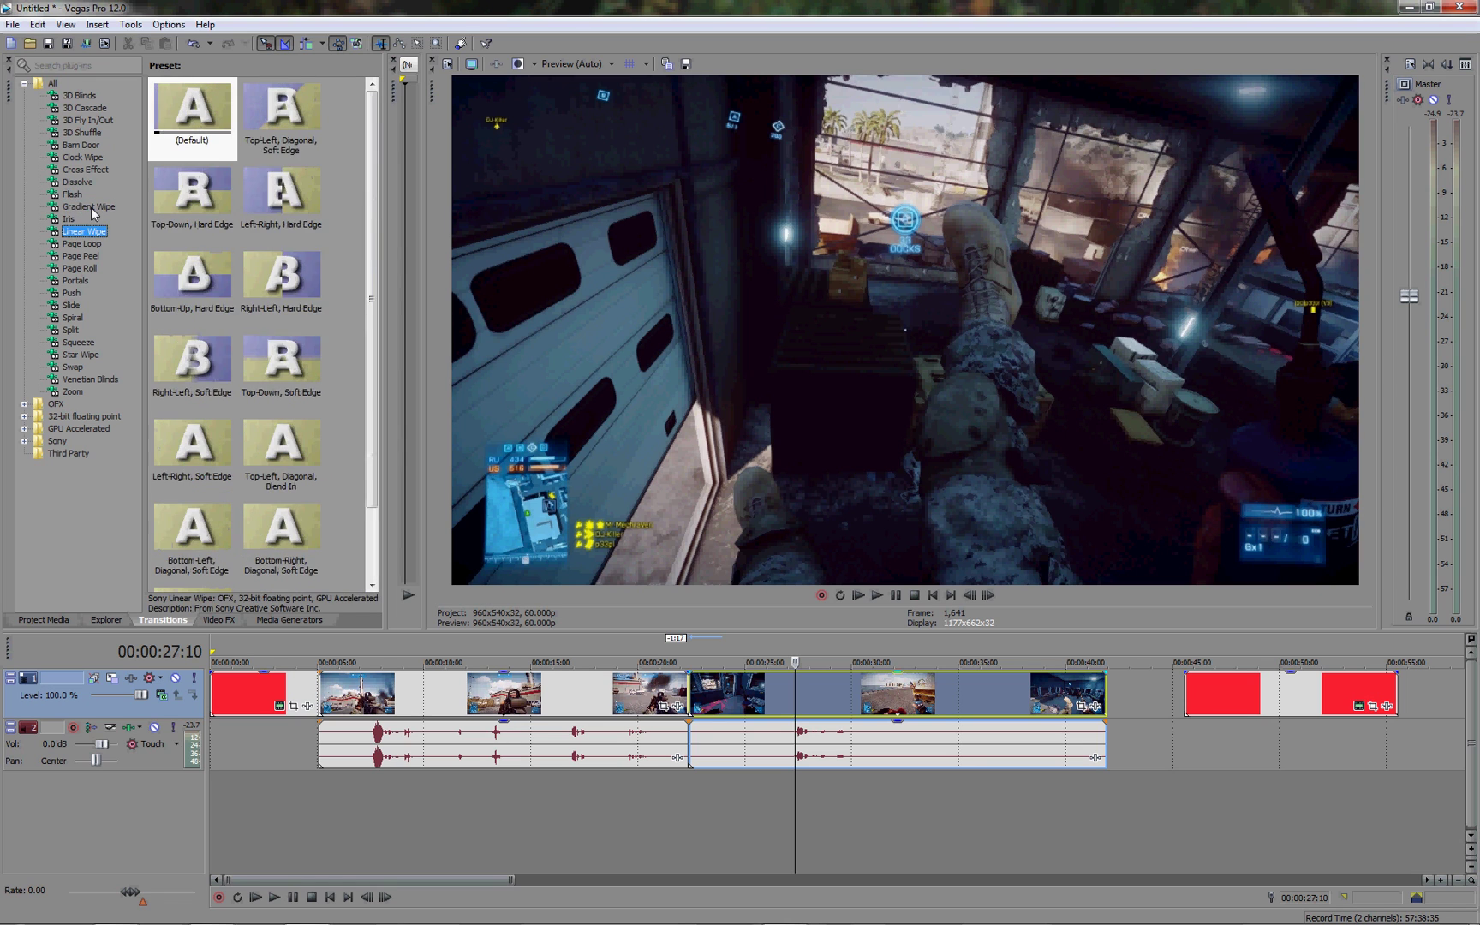
pyautogui.press('Up')
pyautogui.press('Up')
pyautogui.press('Up')
pyautogui.press('Up')
pyautogui.press('Up')
pyautogui.press('Up')
pyautogui.press('Up')
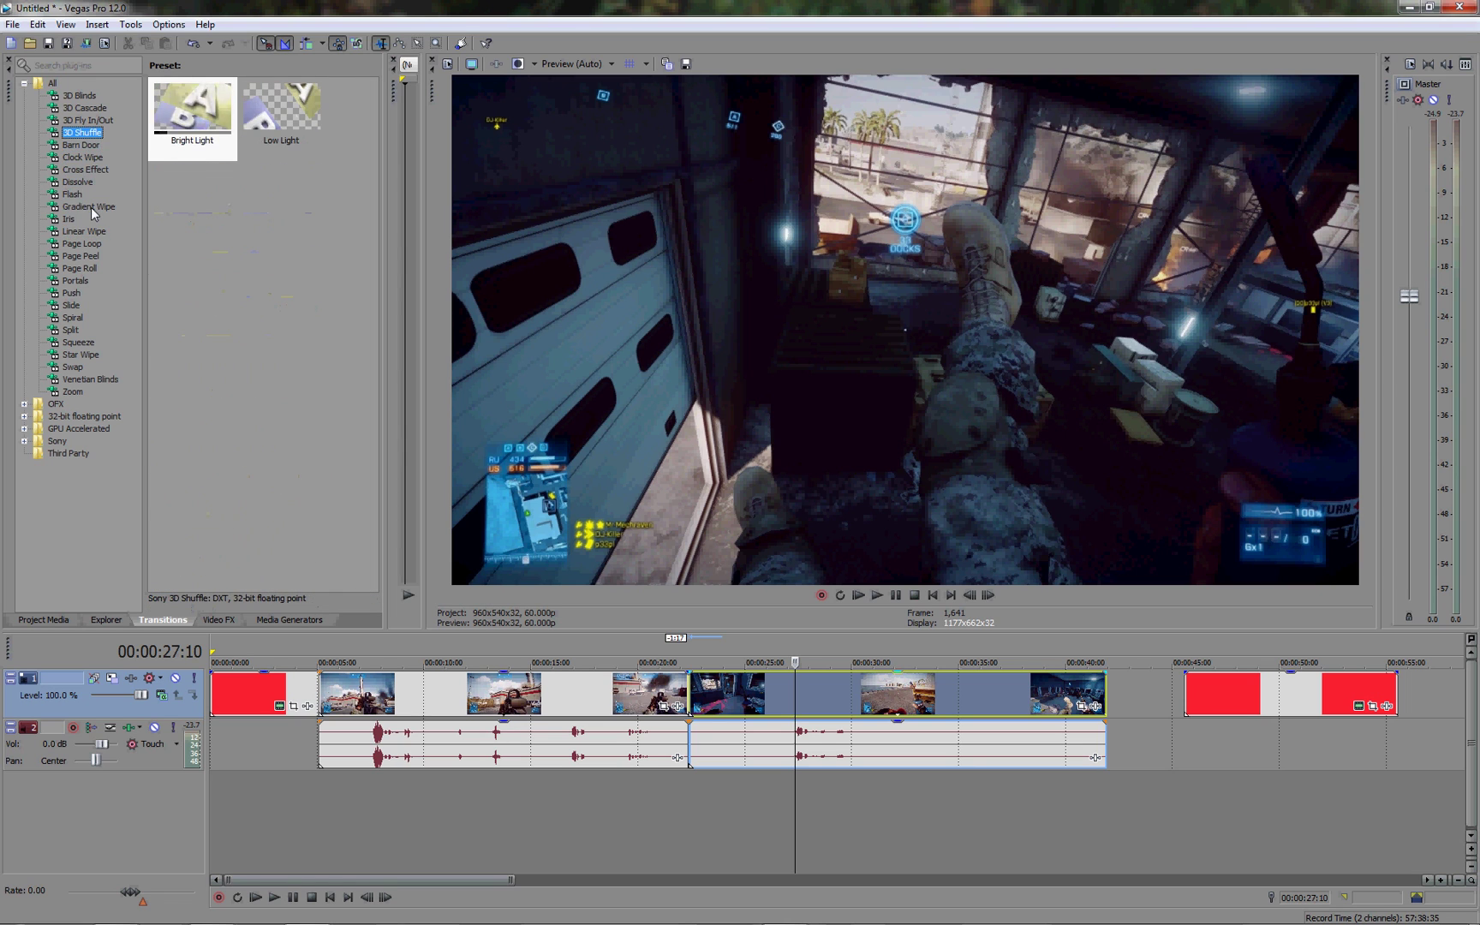
pyautogui.press('Up')
pyautogui.press('Up')
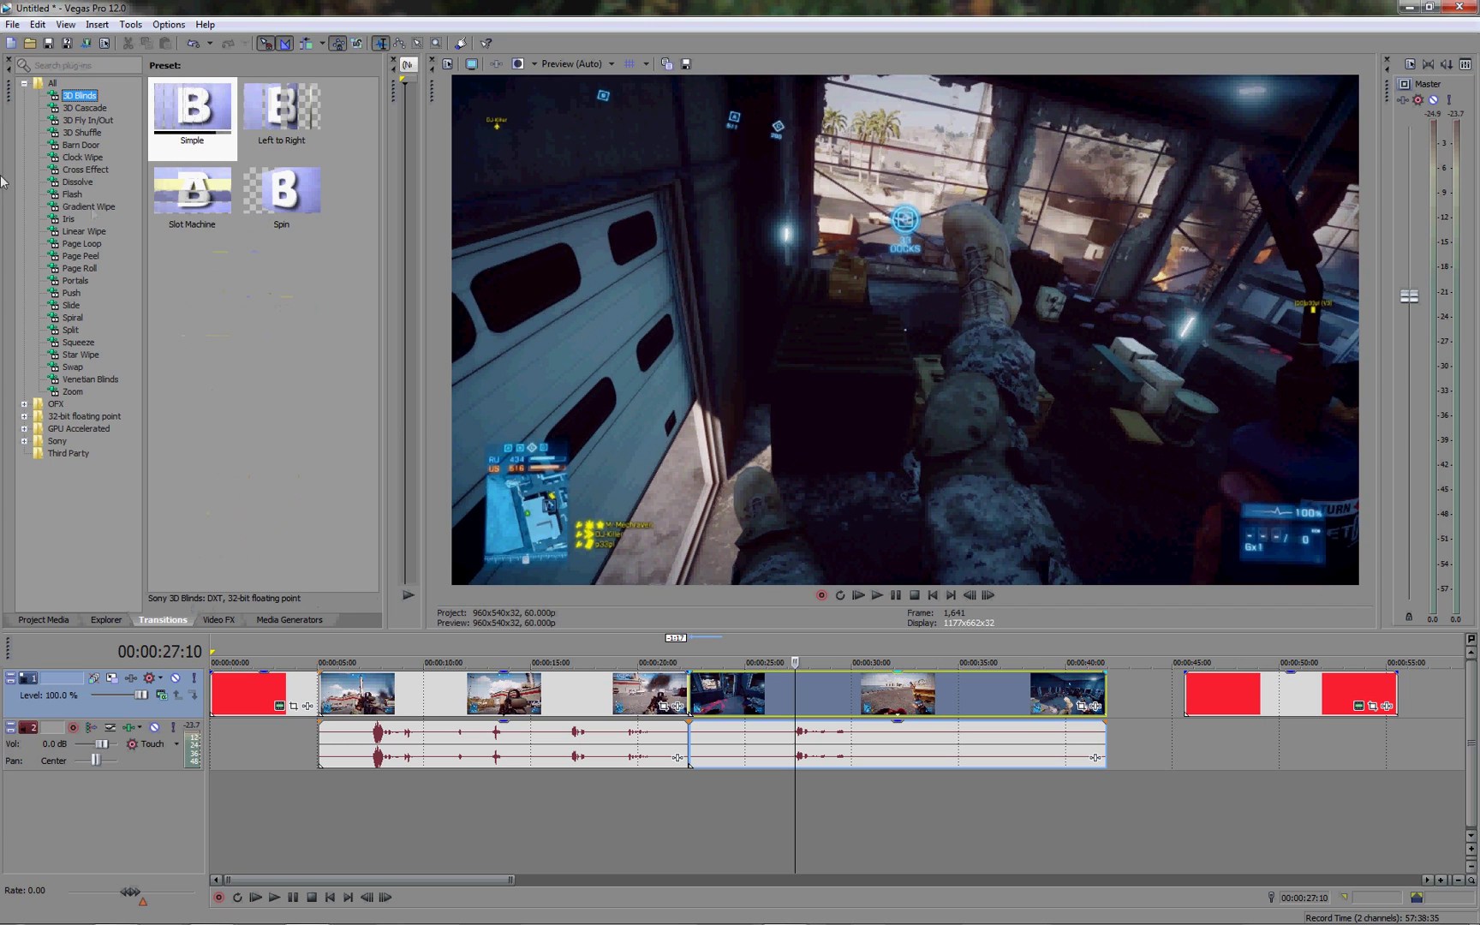
# Drop the 3D Blinds Left to Right preset between the two gameplay clips and check its direction.
pyautogui.moveTo(256, 153); pyautogui.dragTo(285, 108)
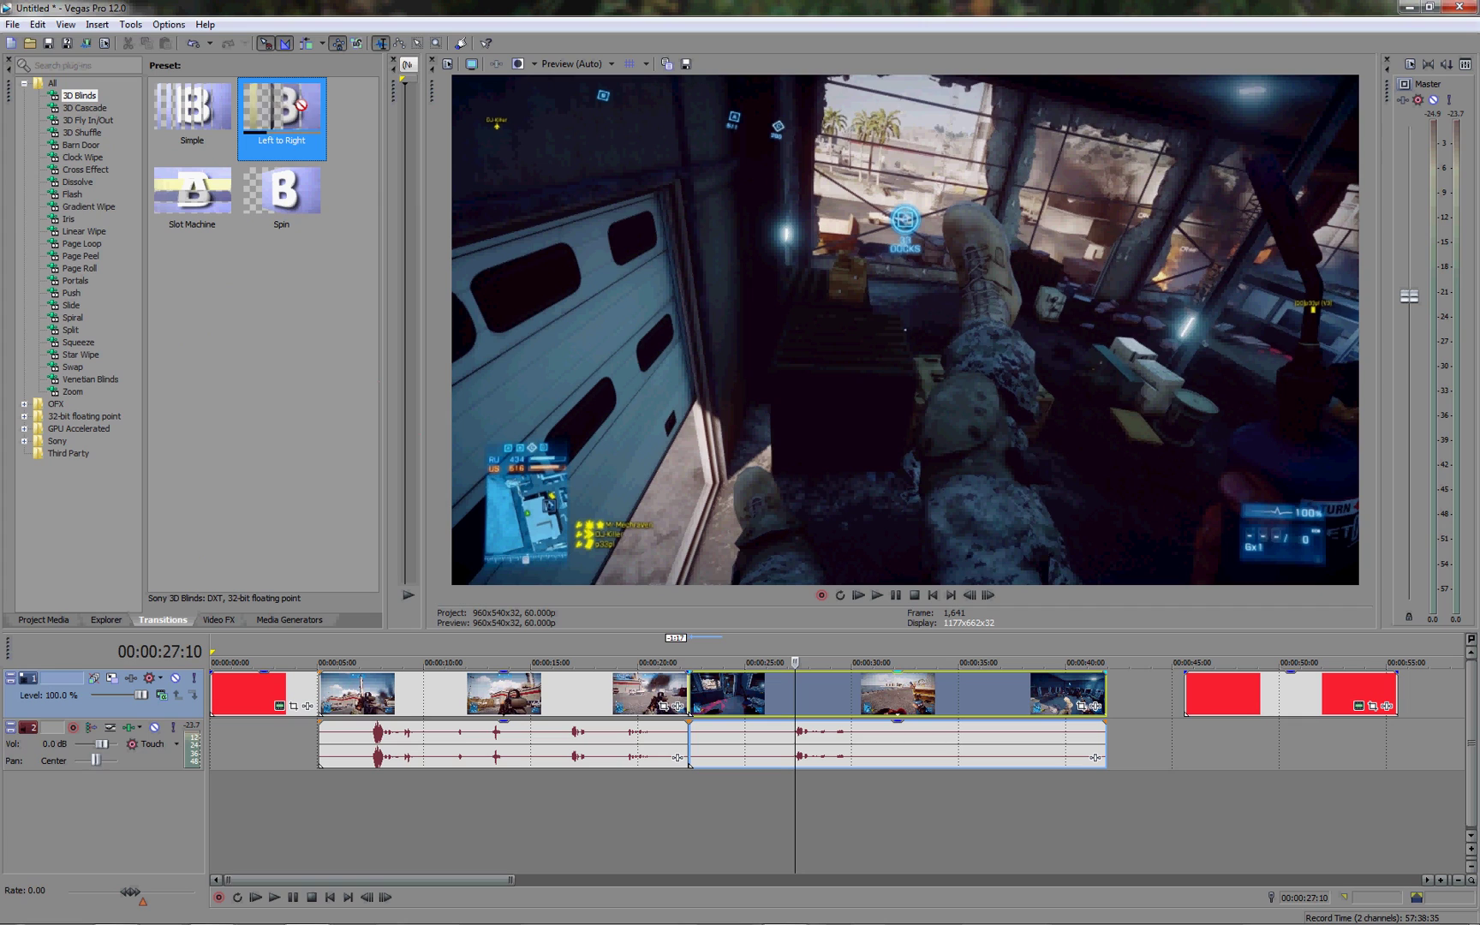
pyautogui.moveTo(598, 643); pyautogui.dragTo(692, 699)
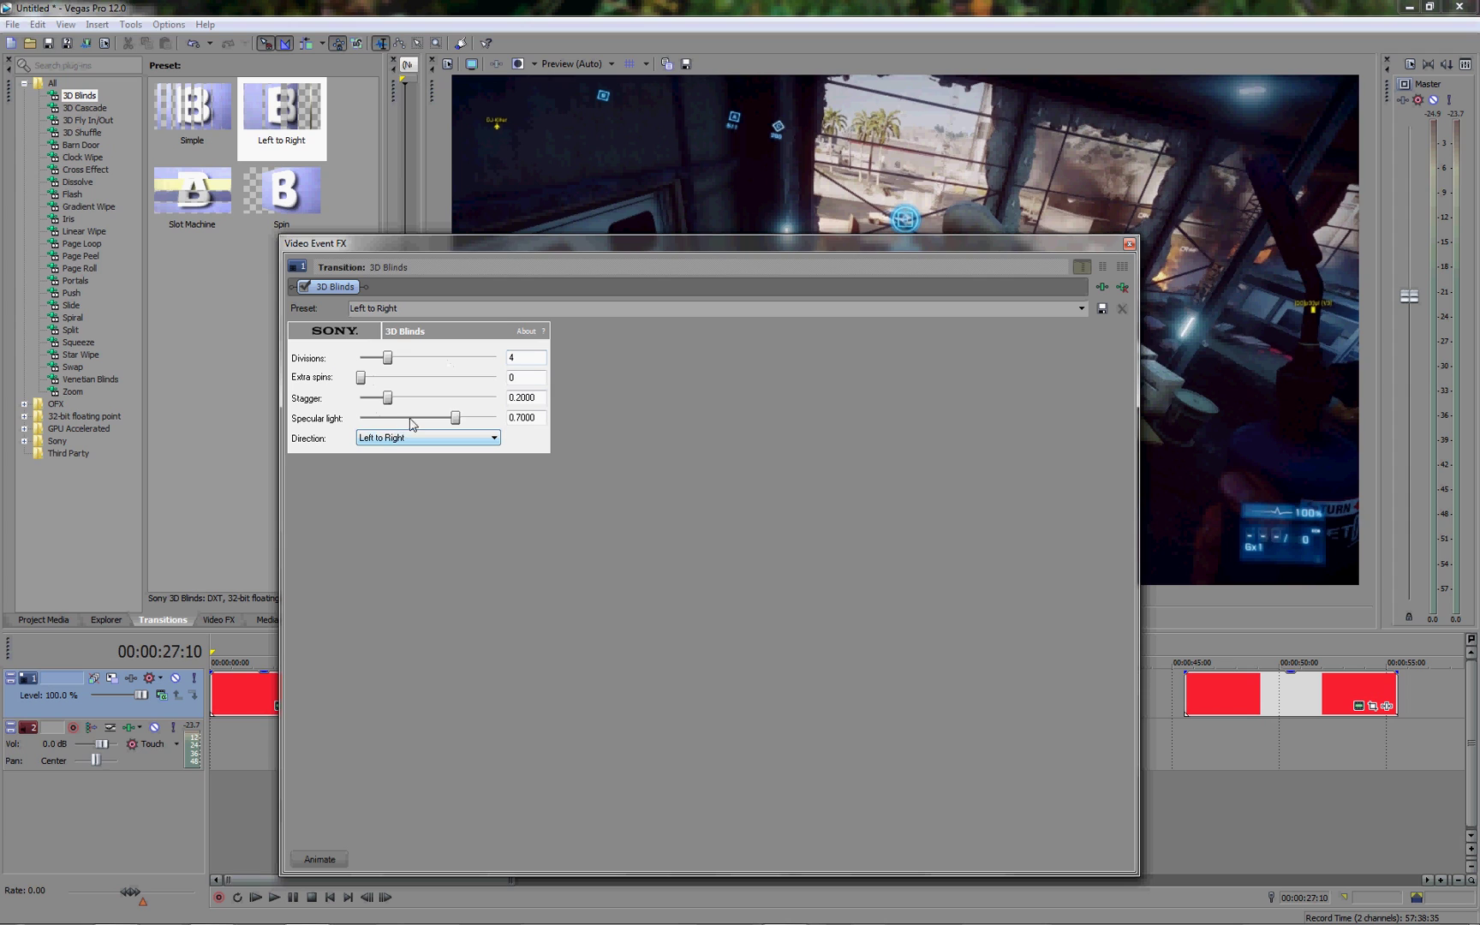
pyautogui.click(378, 440)
pyautogui.click(1129, 243)
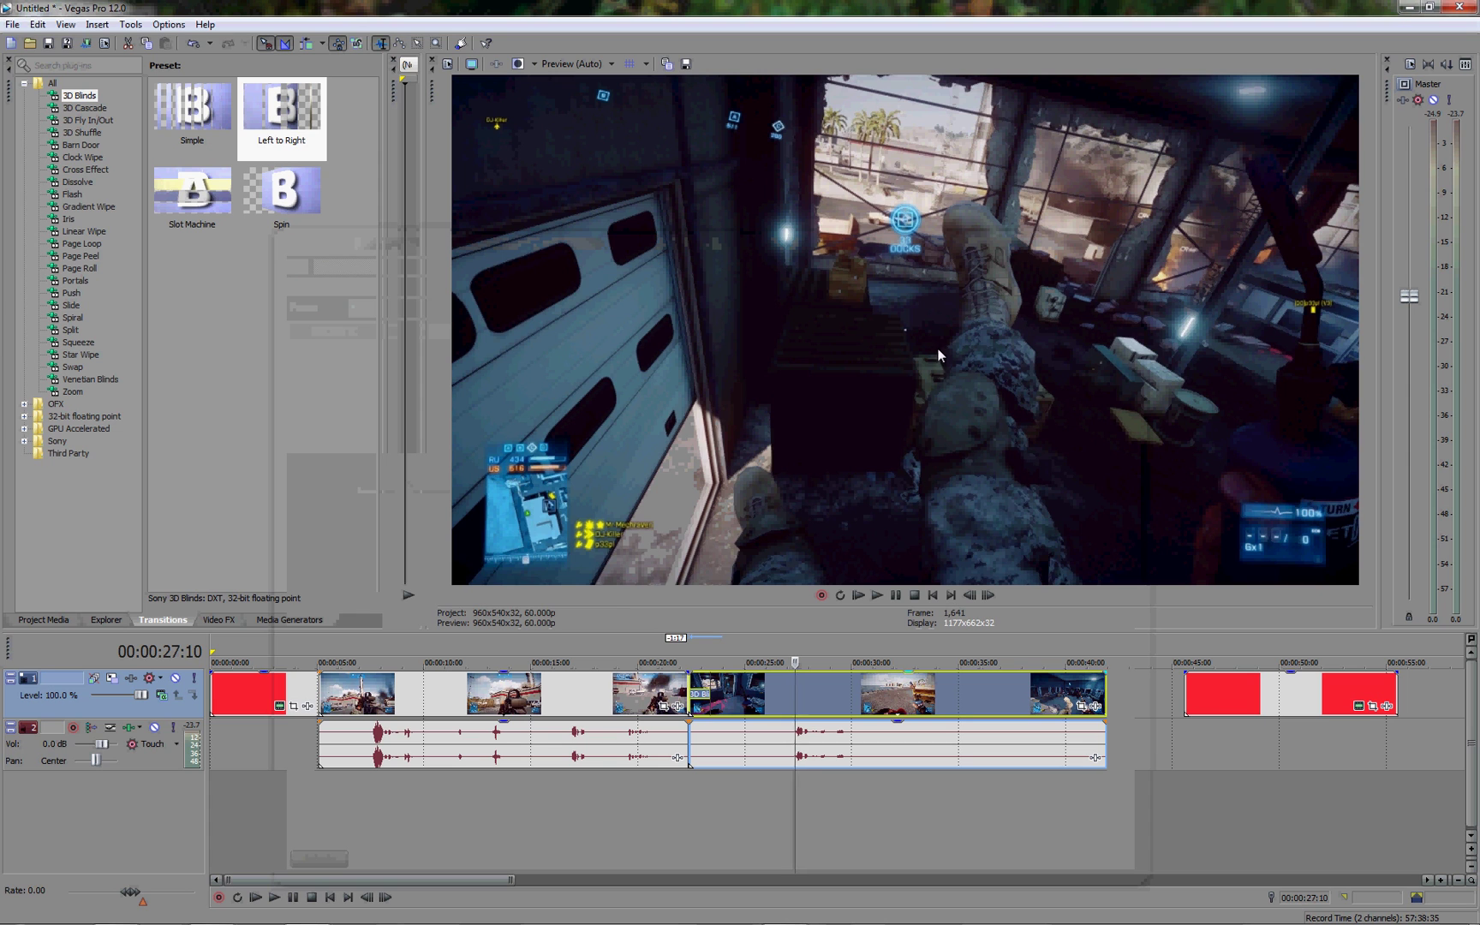
pyautogui.press('Home')
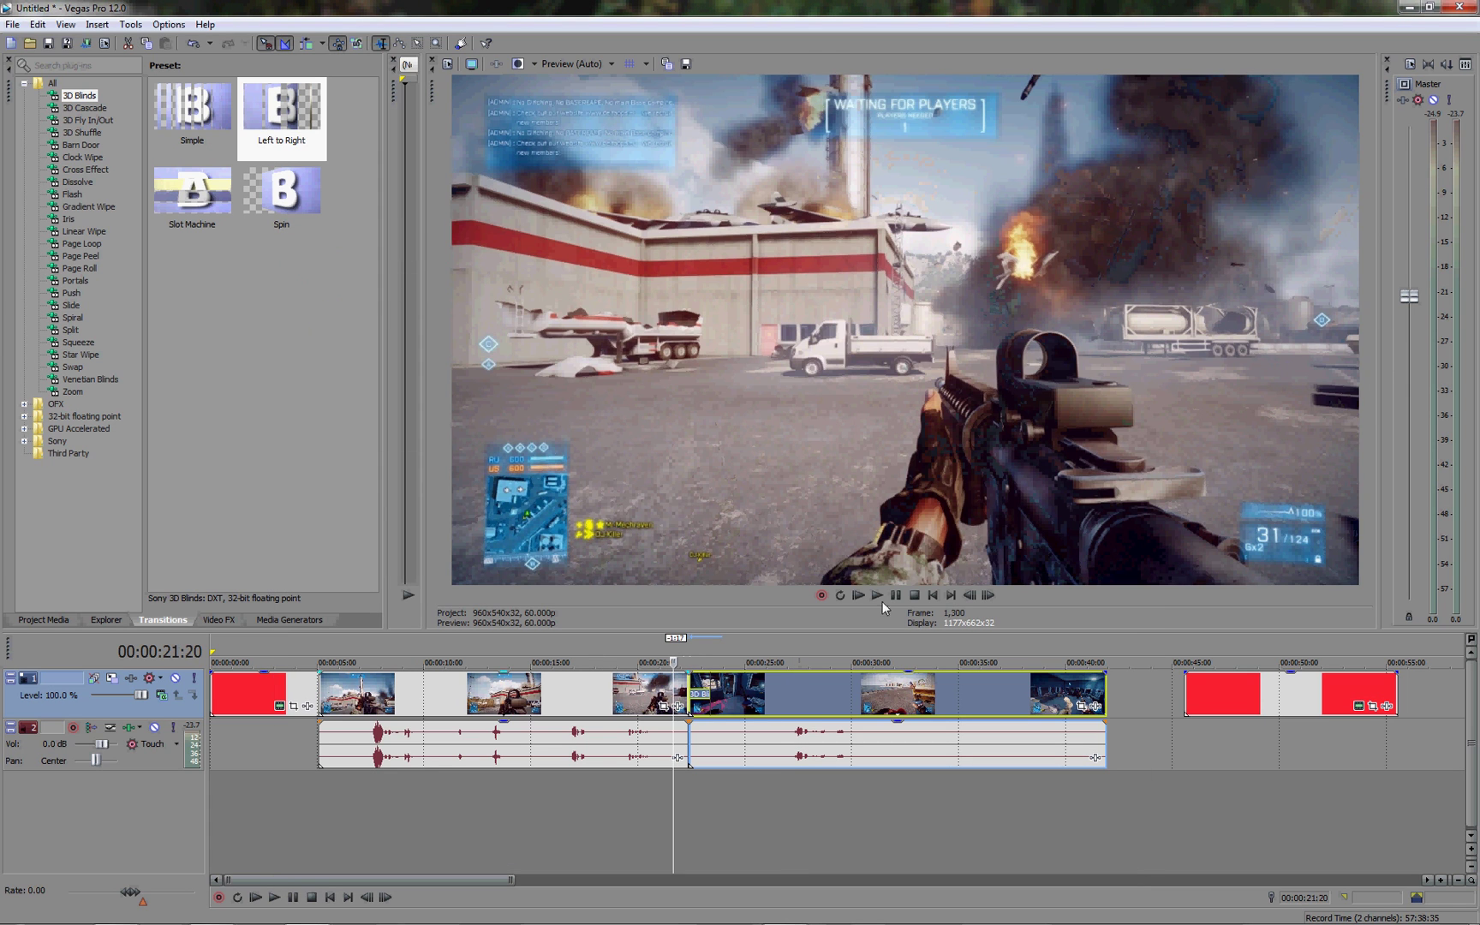
pyautogui.click(876, 595)
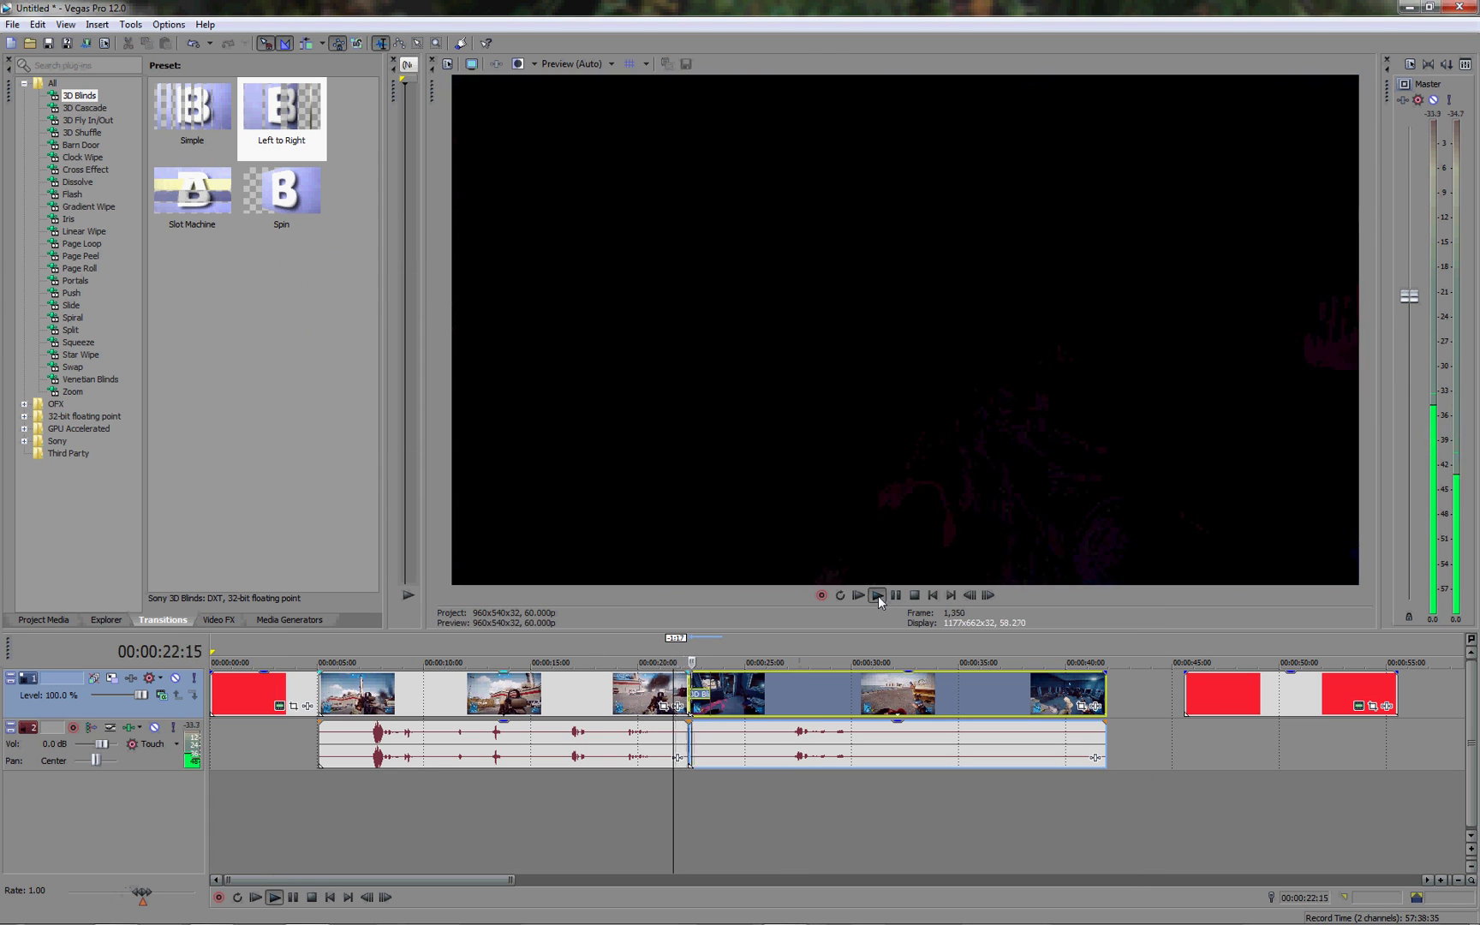
pyautogui.click(896, 594)
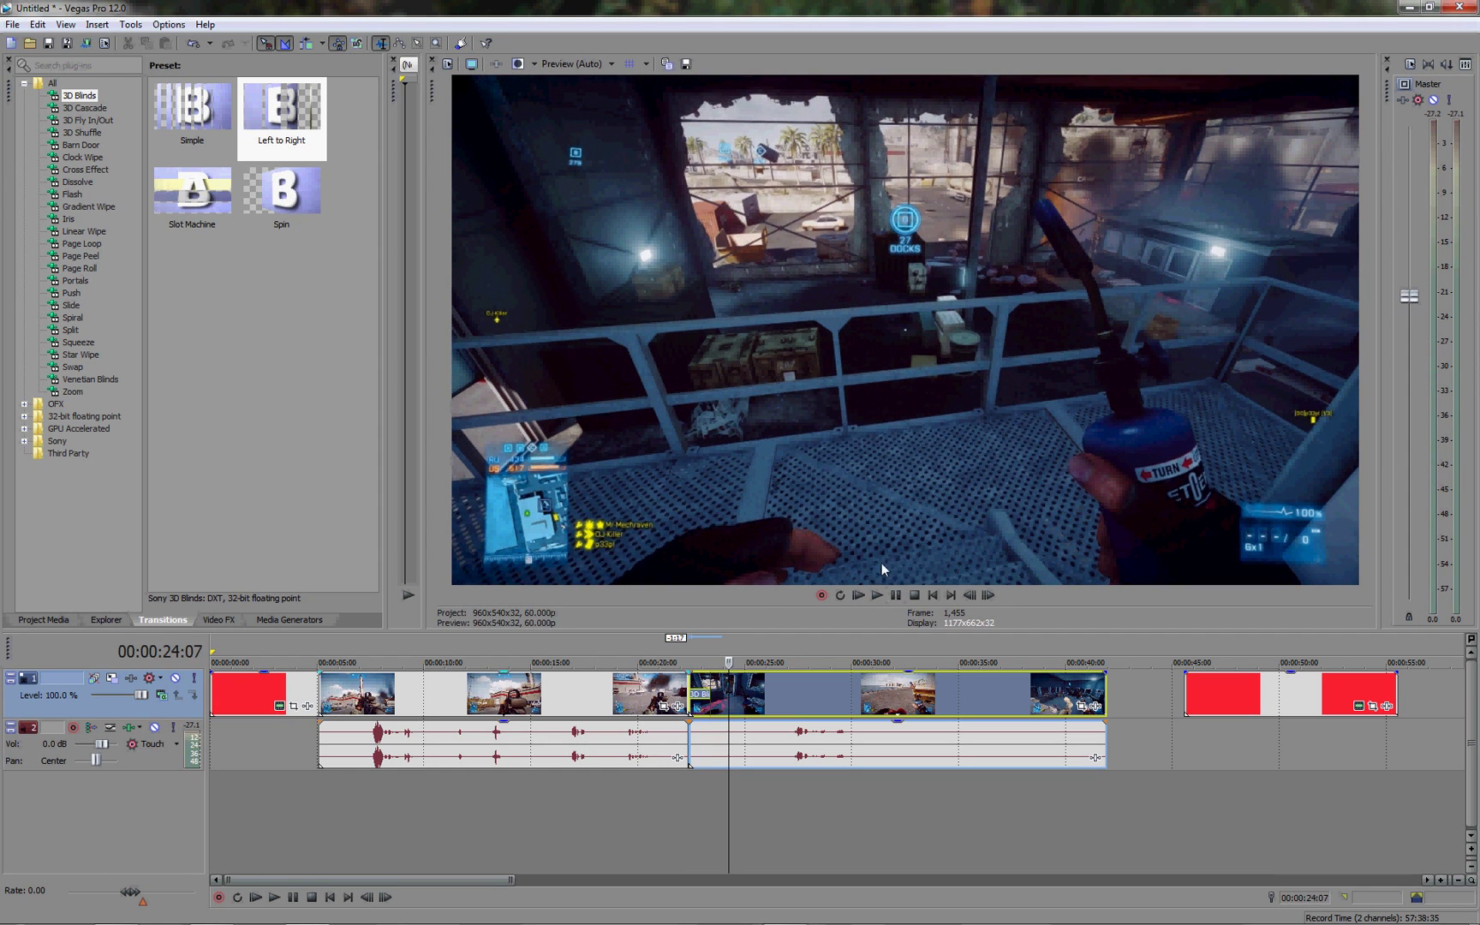
pyautogui.scroll(5, 724, 695)
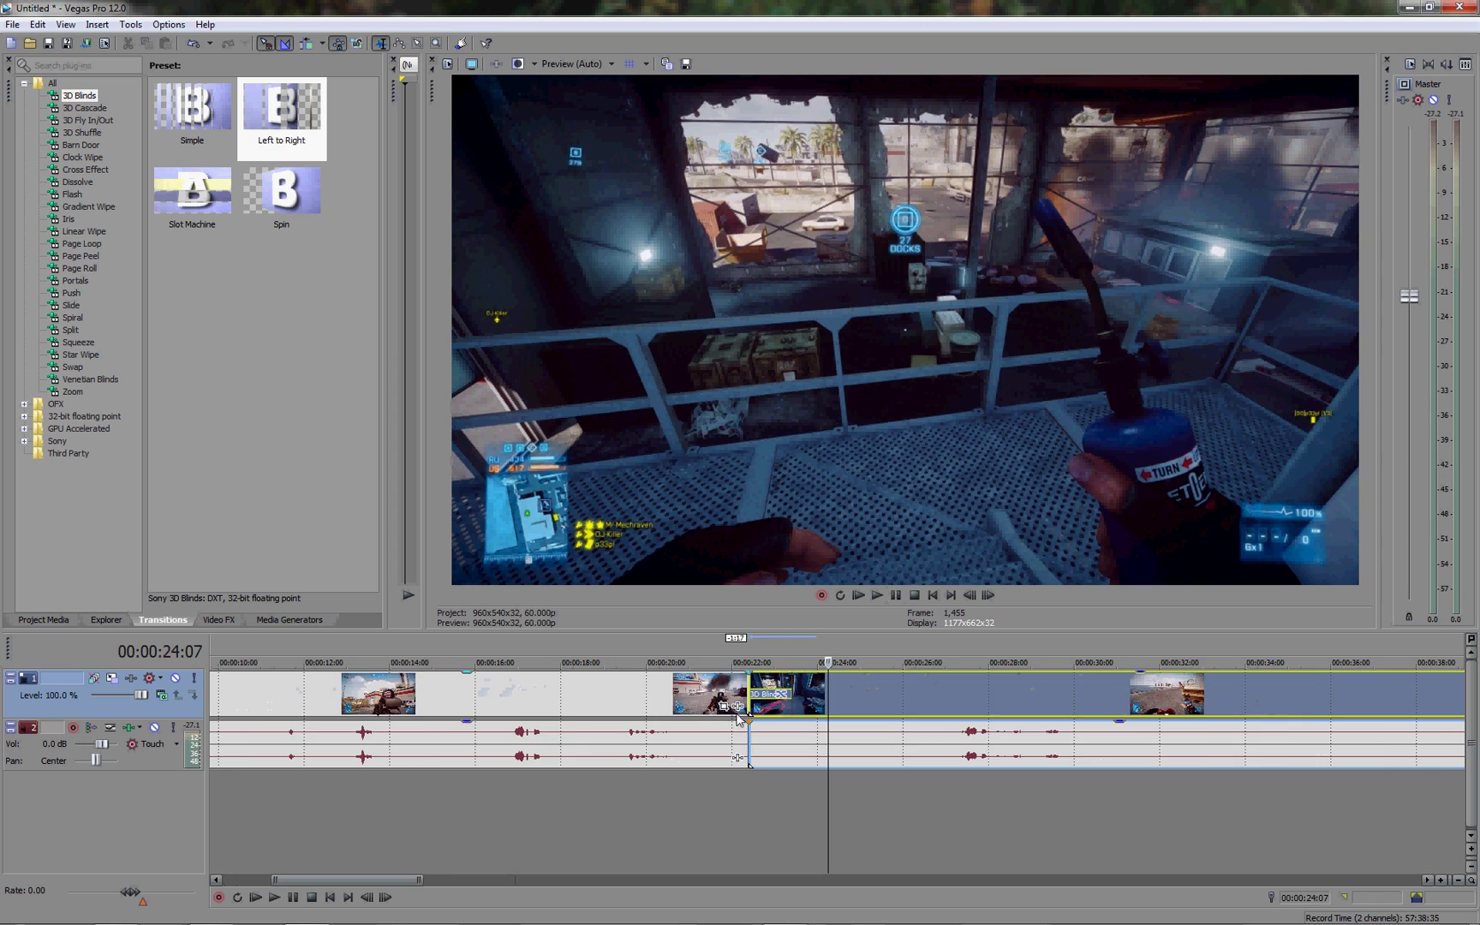
pyautogui.scroll(5, 738, 717)
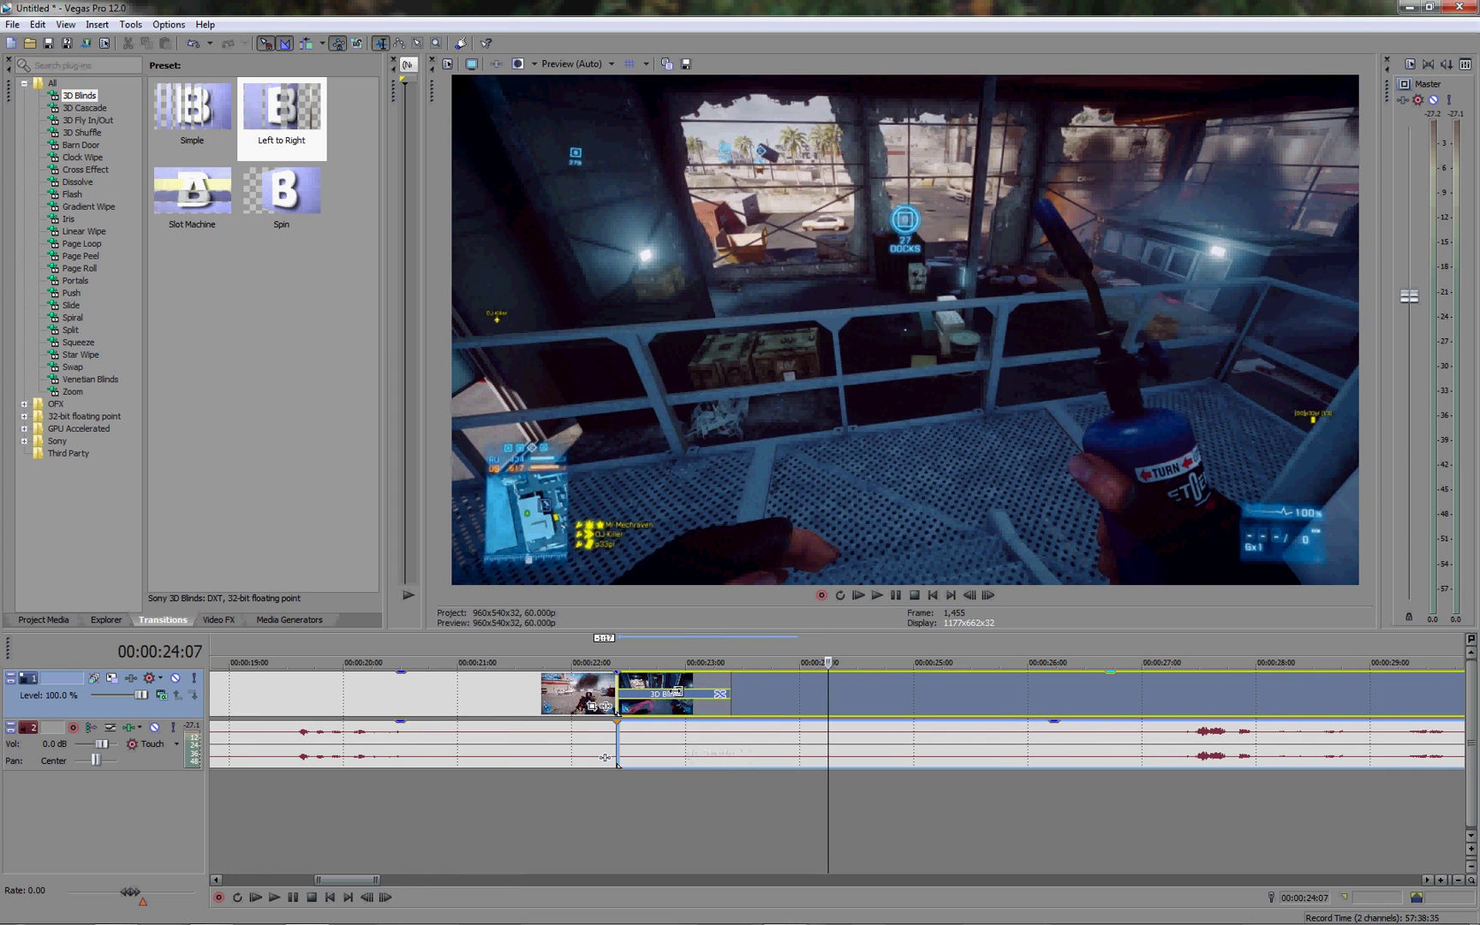
# Set the 3D Blinds transition direction to Left to Right.
pyautogui.click(722, 699)
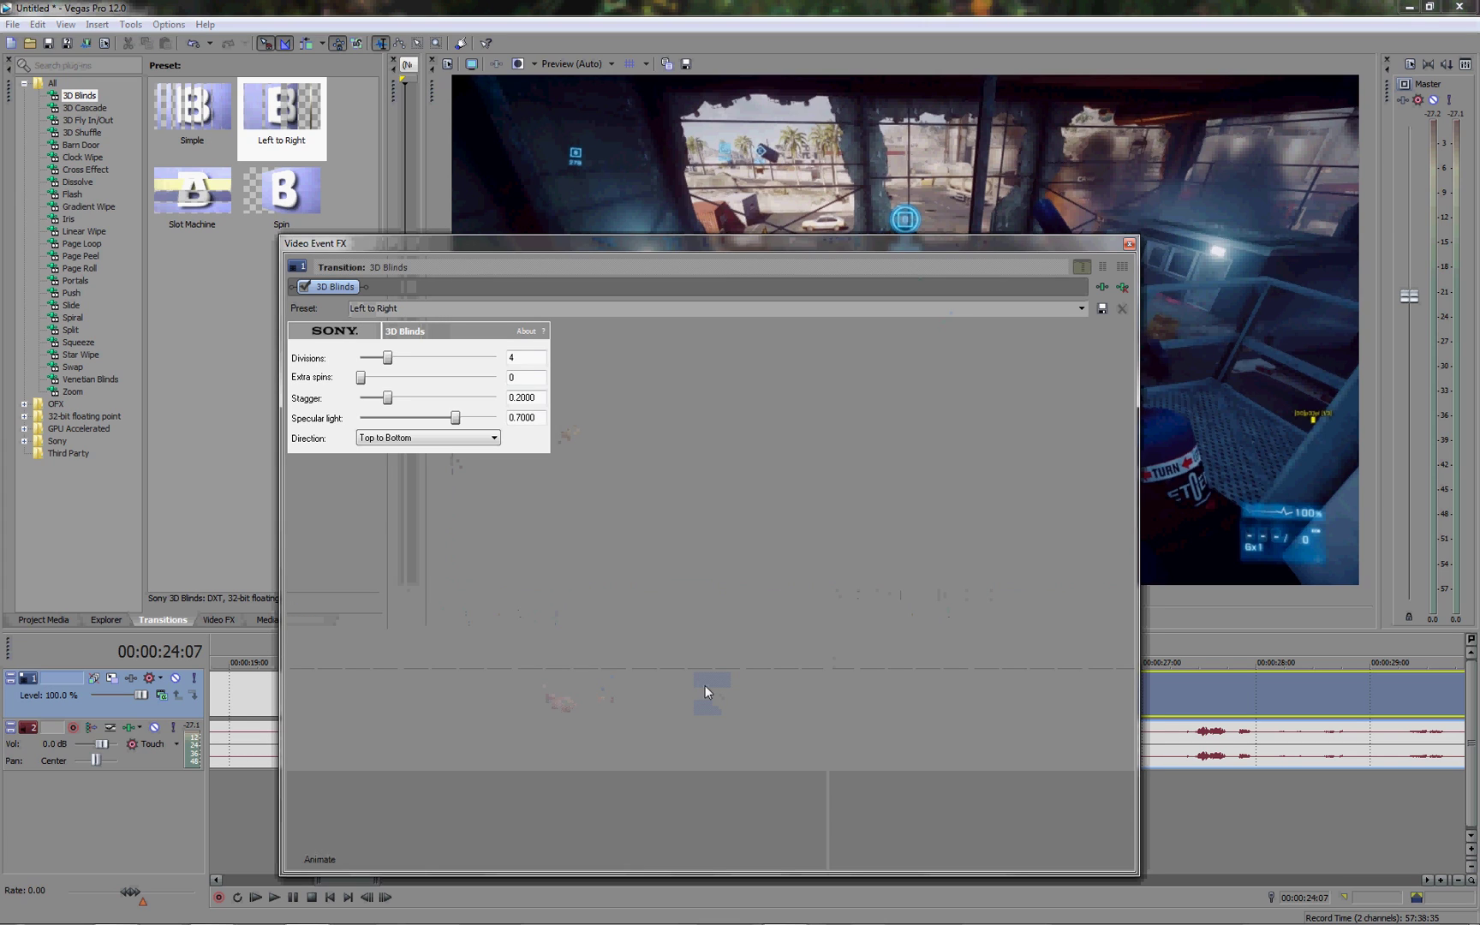
pyautogui.click(397, 443)
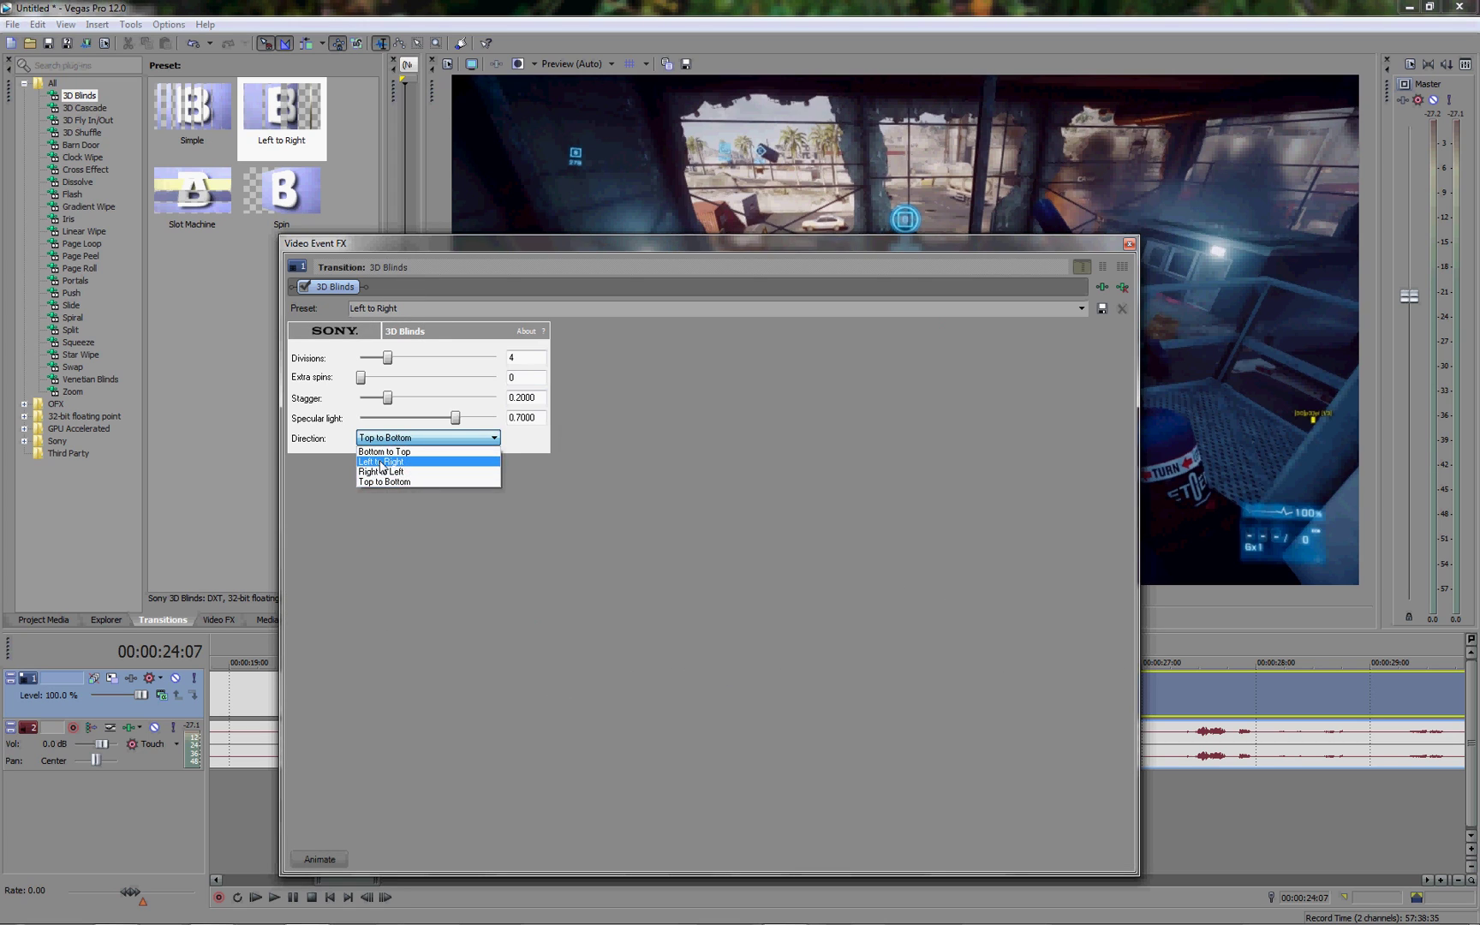
pyautogui.click(382, 463)
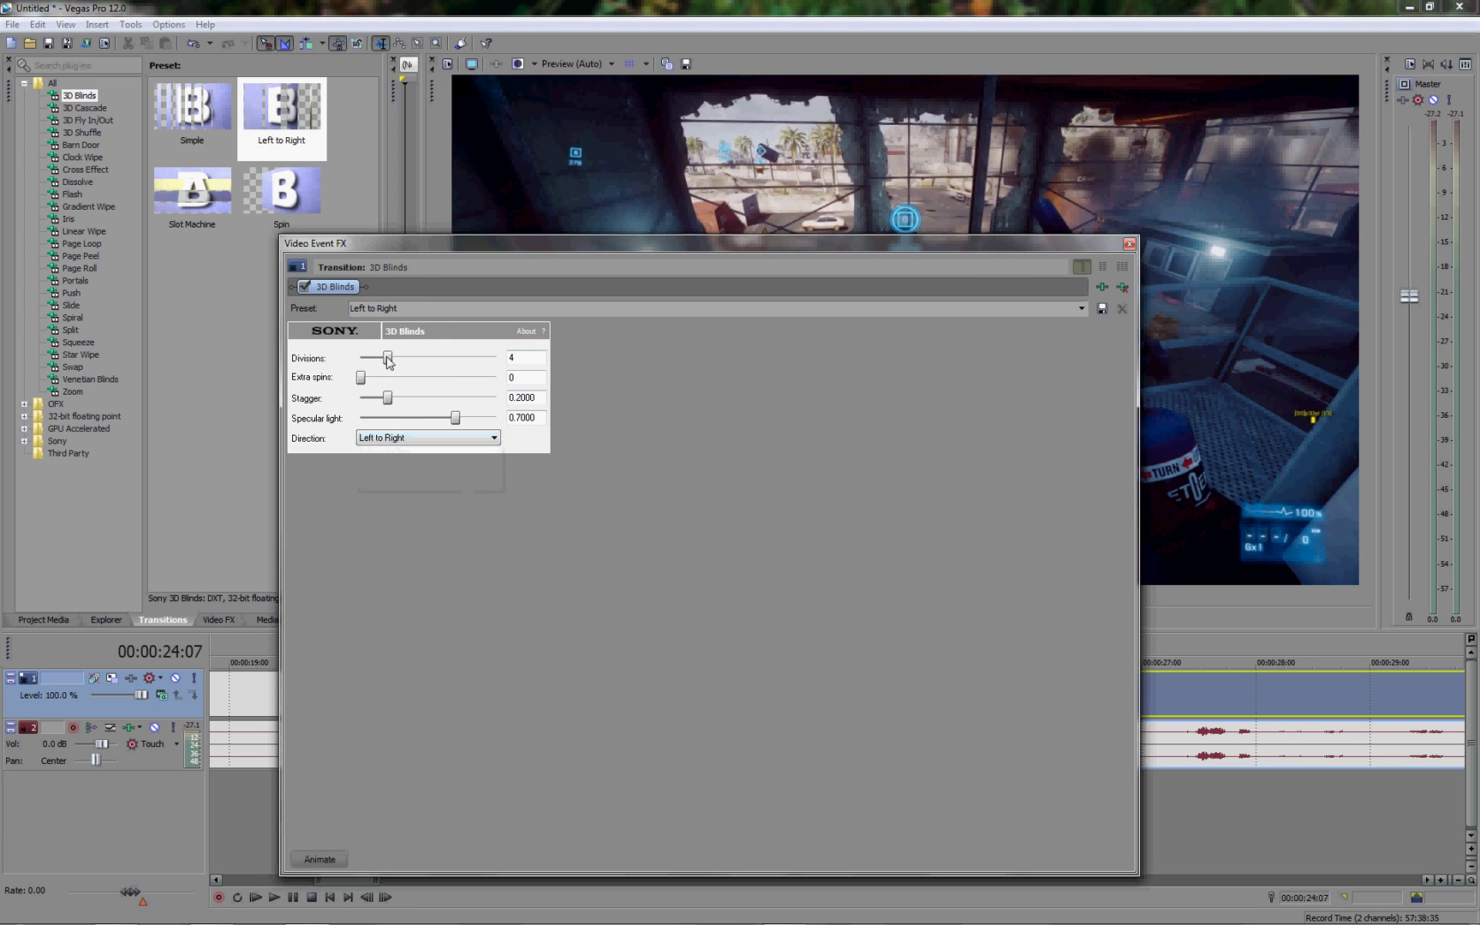
pyautogui.click(1129, 244)
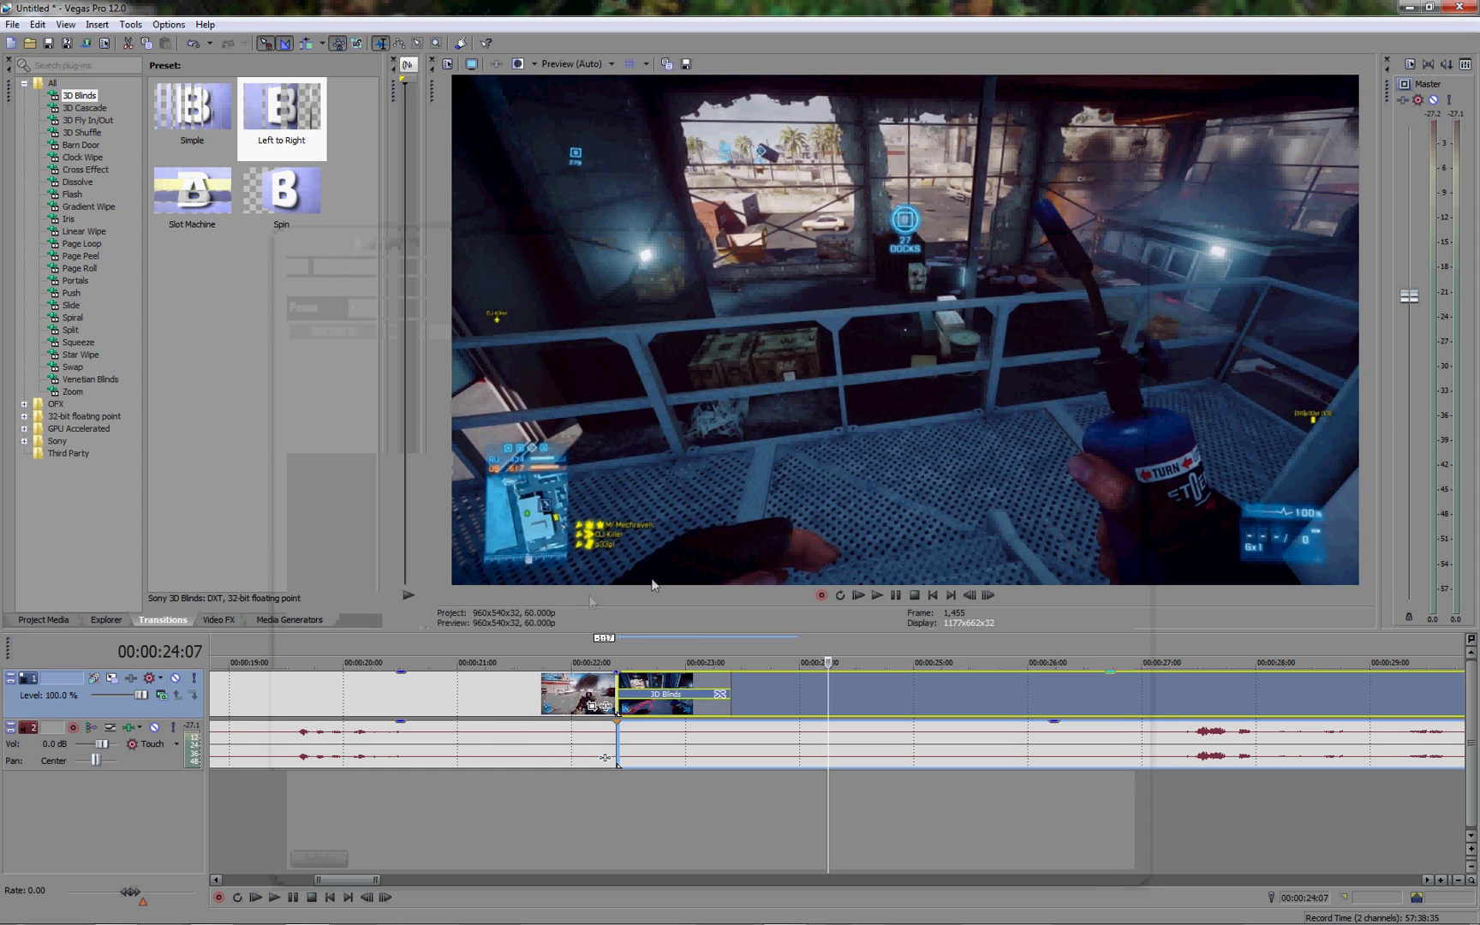
# Preview the transition, then reopen its 3D Blinds settings.
pyautogui.click(570, 649)
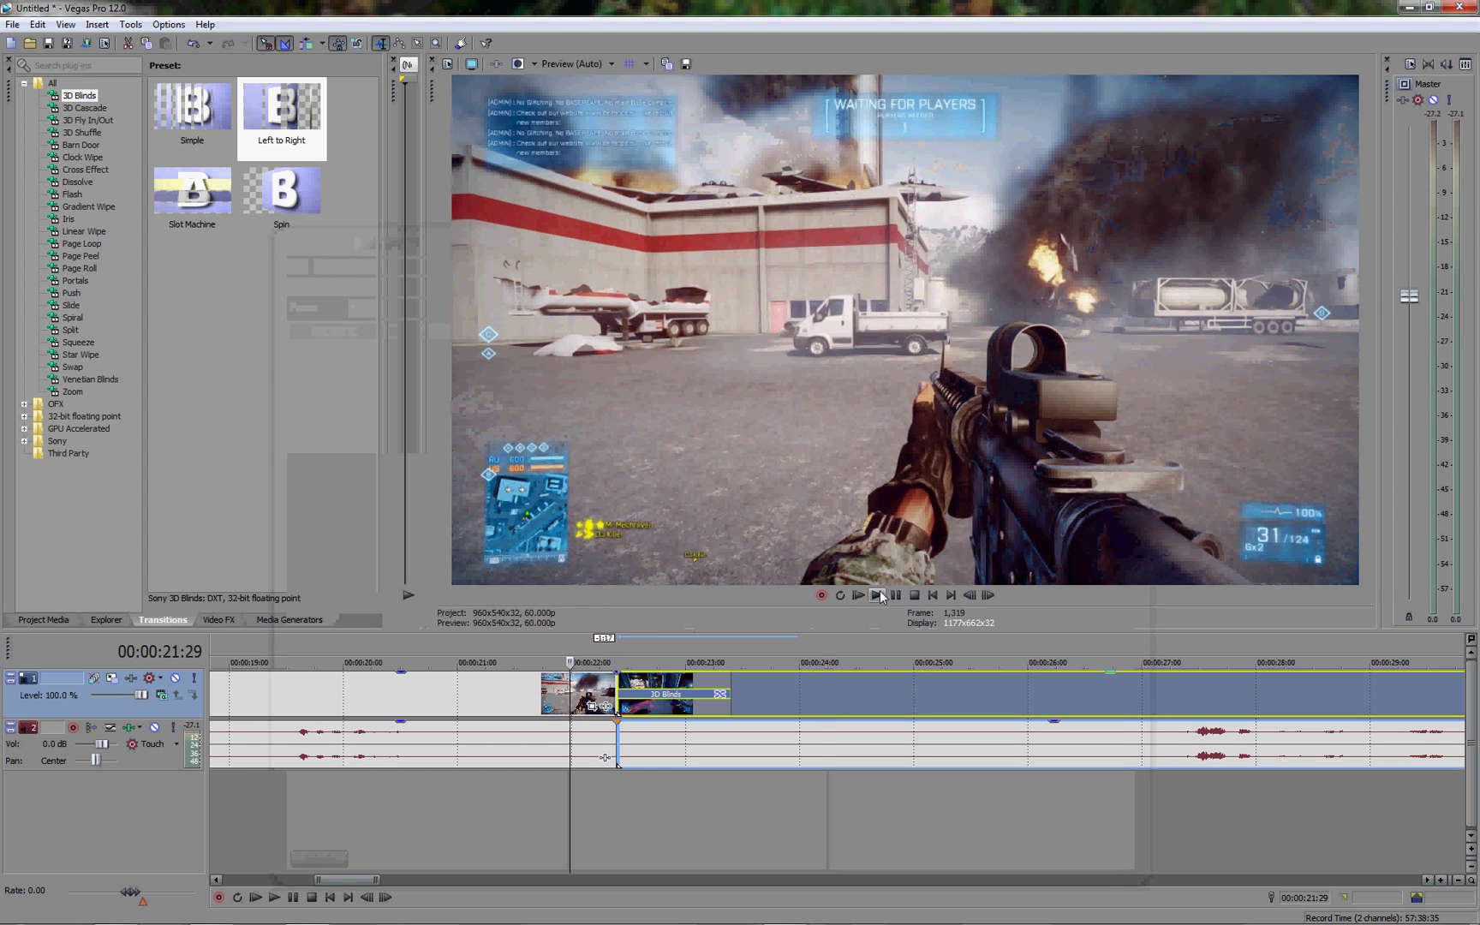
pyautogui.click(879, 594)
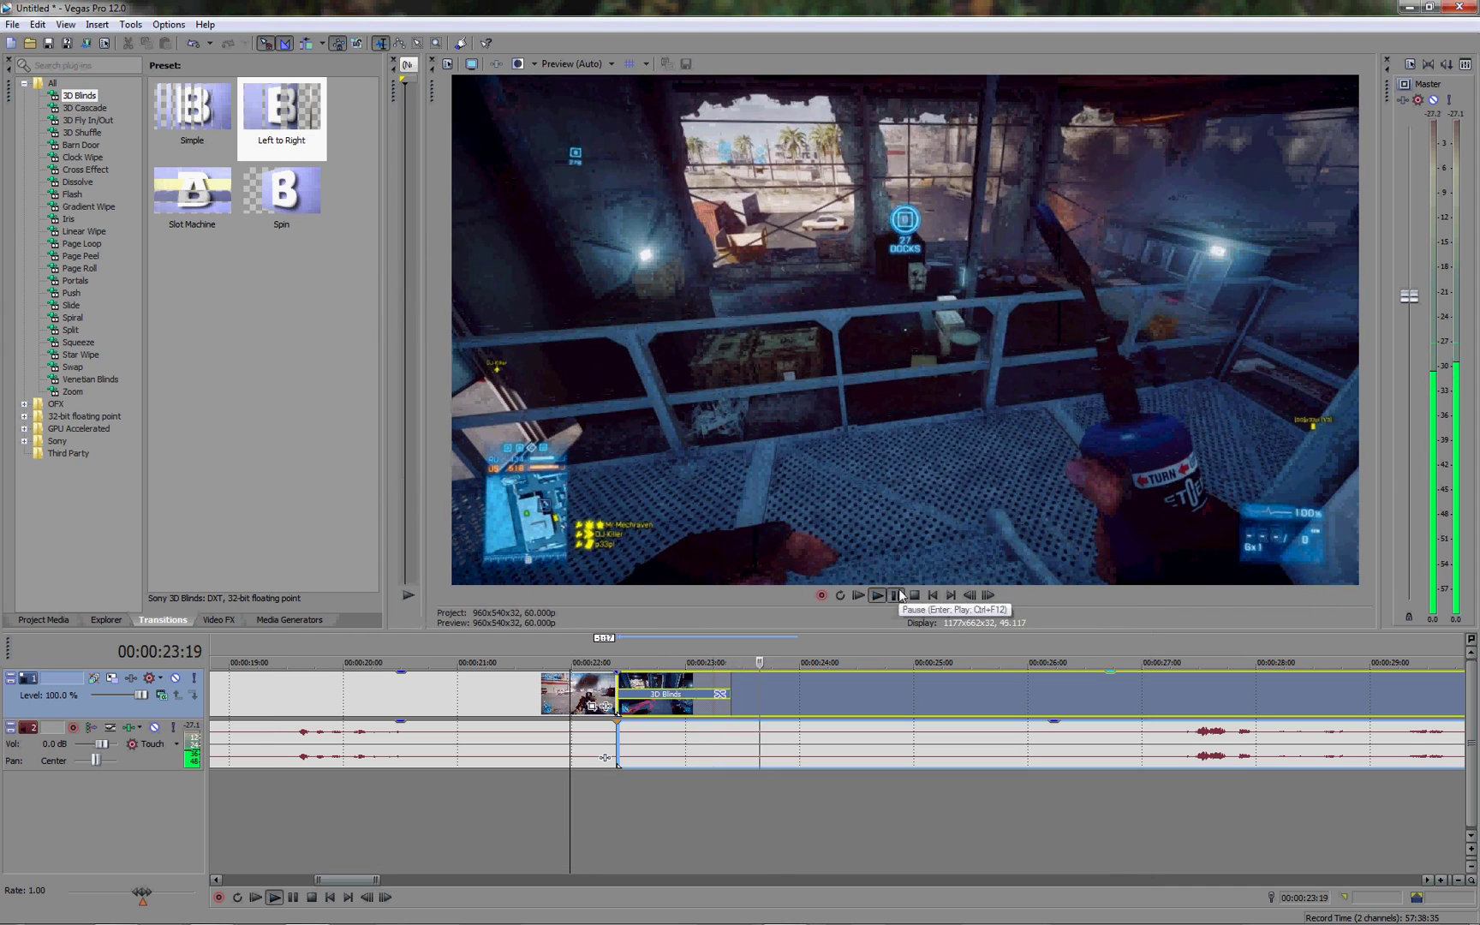
pyautogui.click(896, 595)
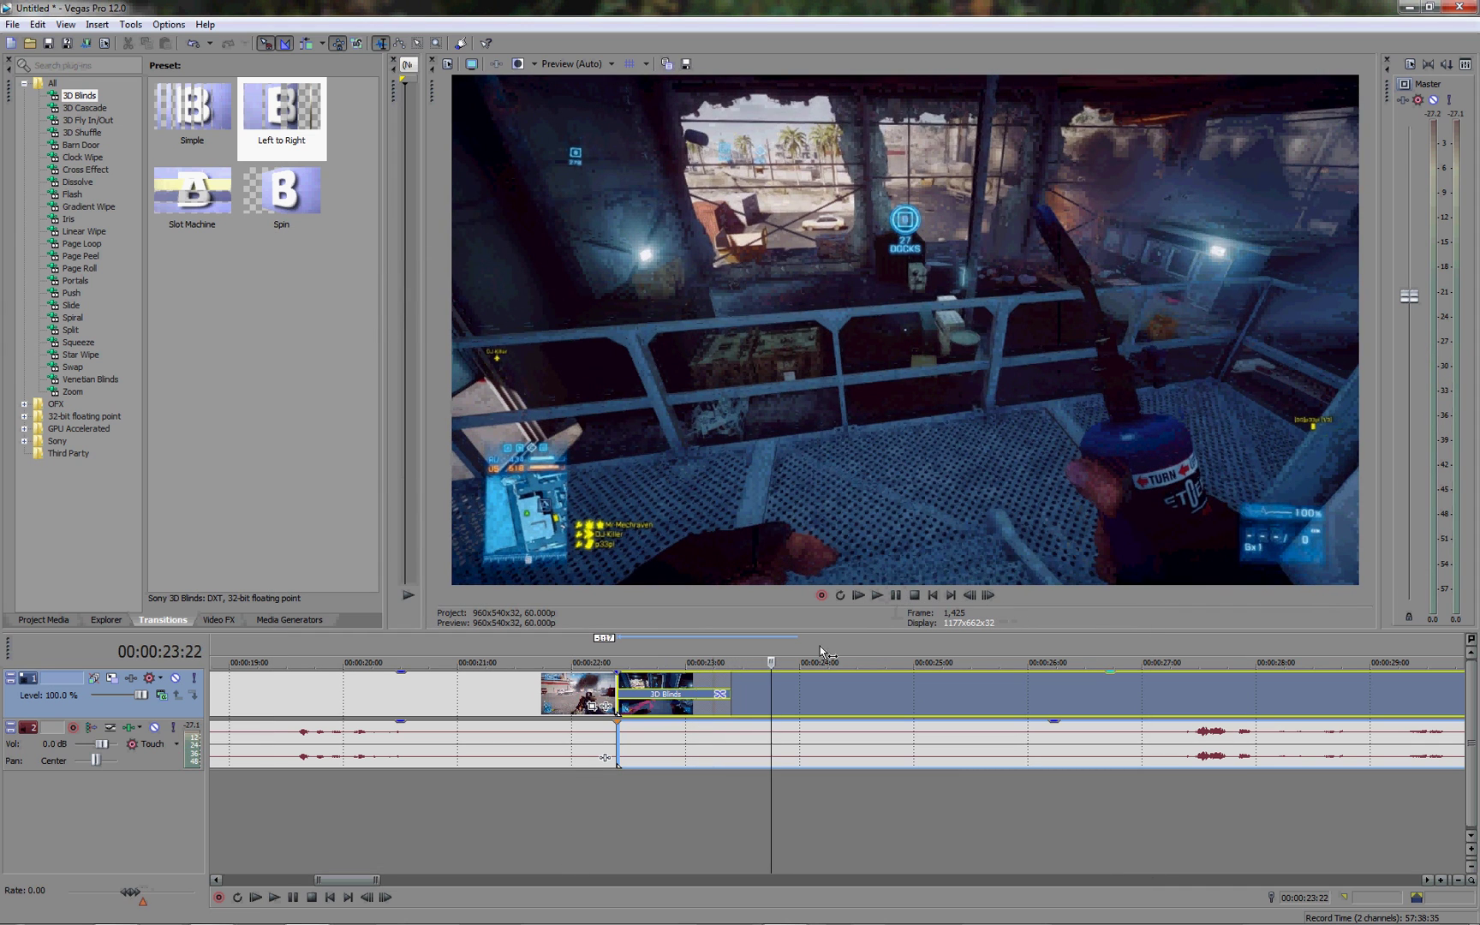
pyautogui.click(721, 695)
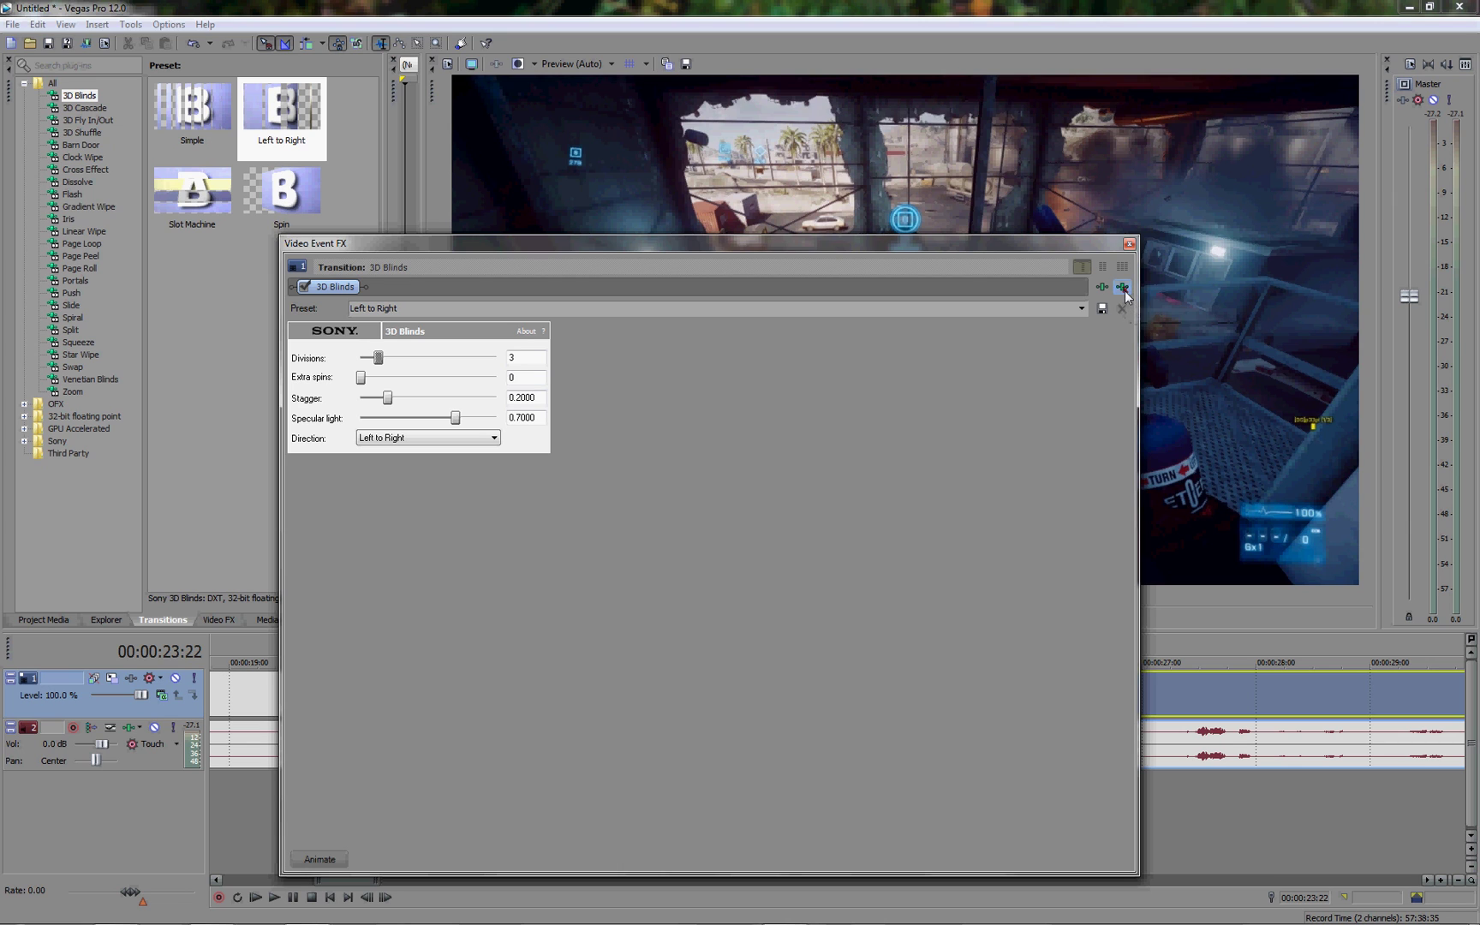
# Delete the 3D Blinds effect, shorten the fade-in, and snap the closing title to the last clip.
pyautogui.click(1126, 290)
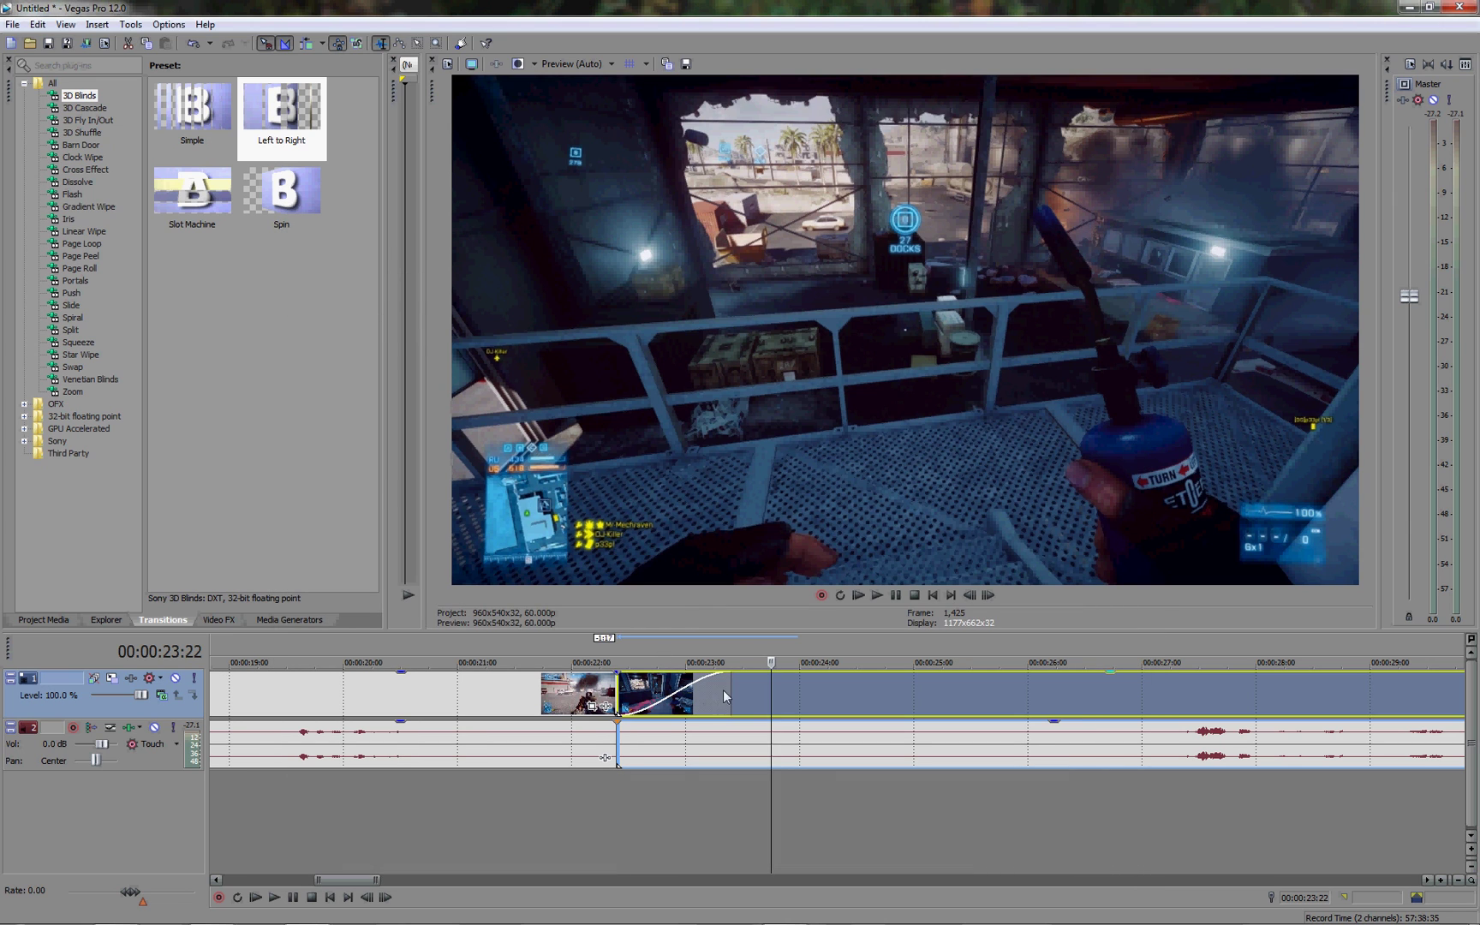
pyautogui.moveTo(727, 674); pyautogui.dragTo(618, 701)
pyautogui.scroll(-5, 577, 787)
pyautogui.scroll(-2, 496, 775)
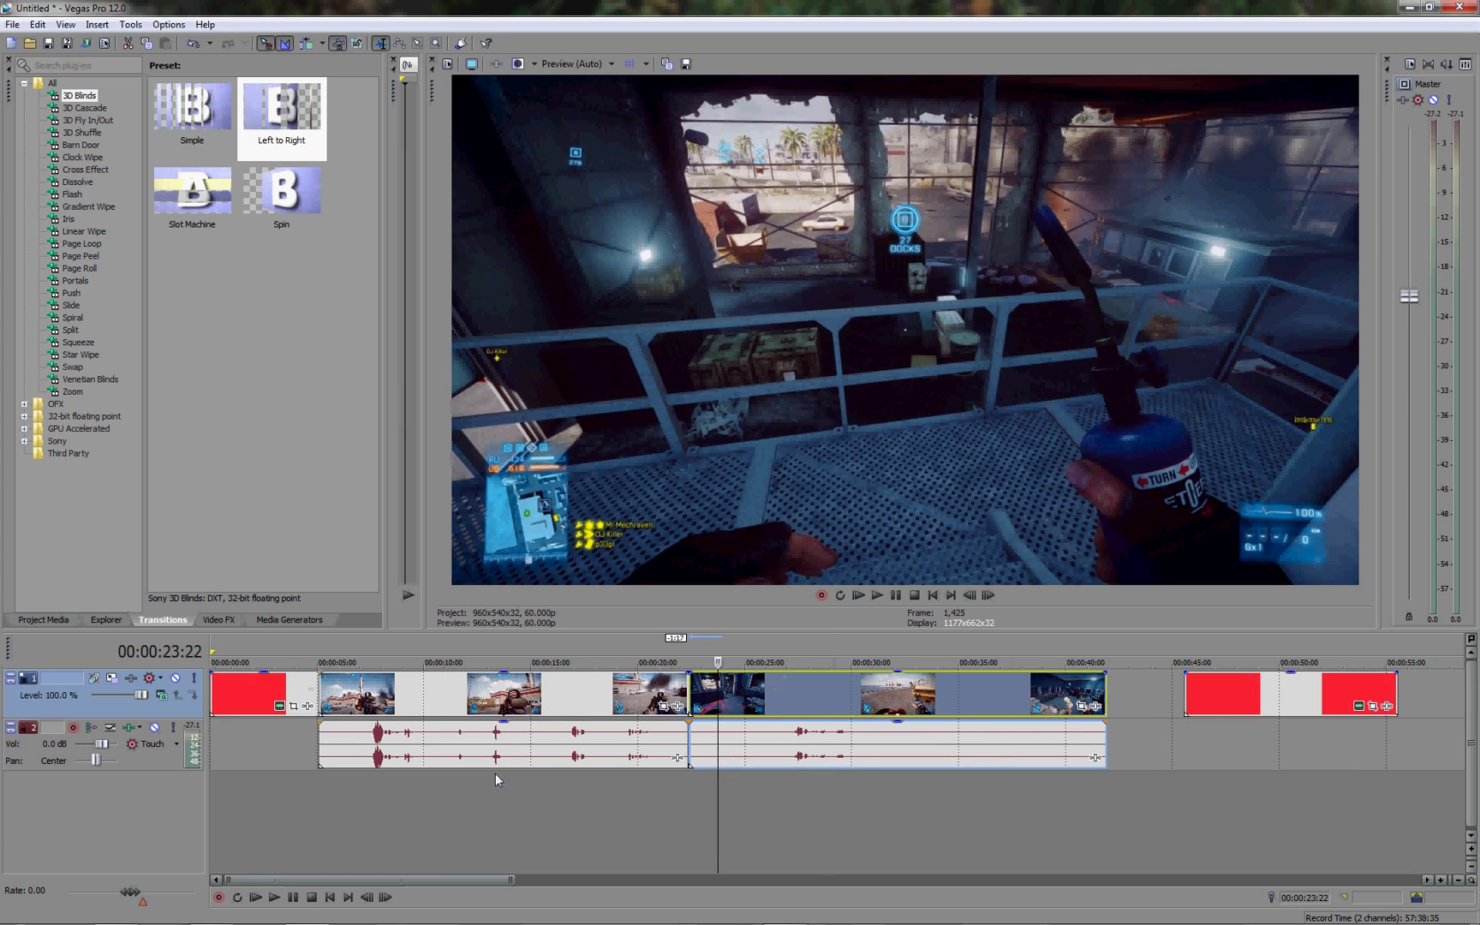
pyautogui.moveTo(1248, 689); pyautogui.dragTo(1170, 694)
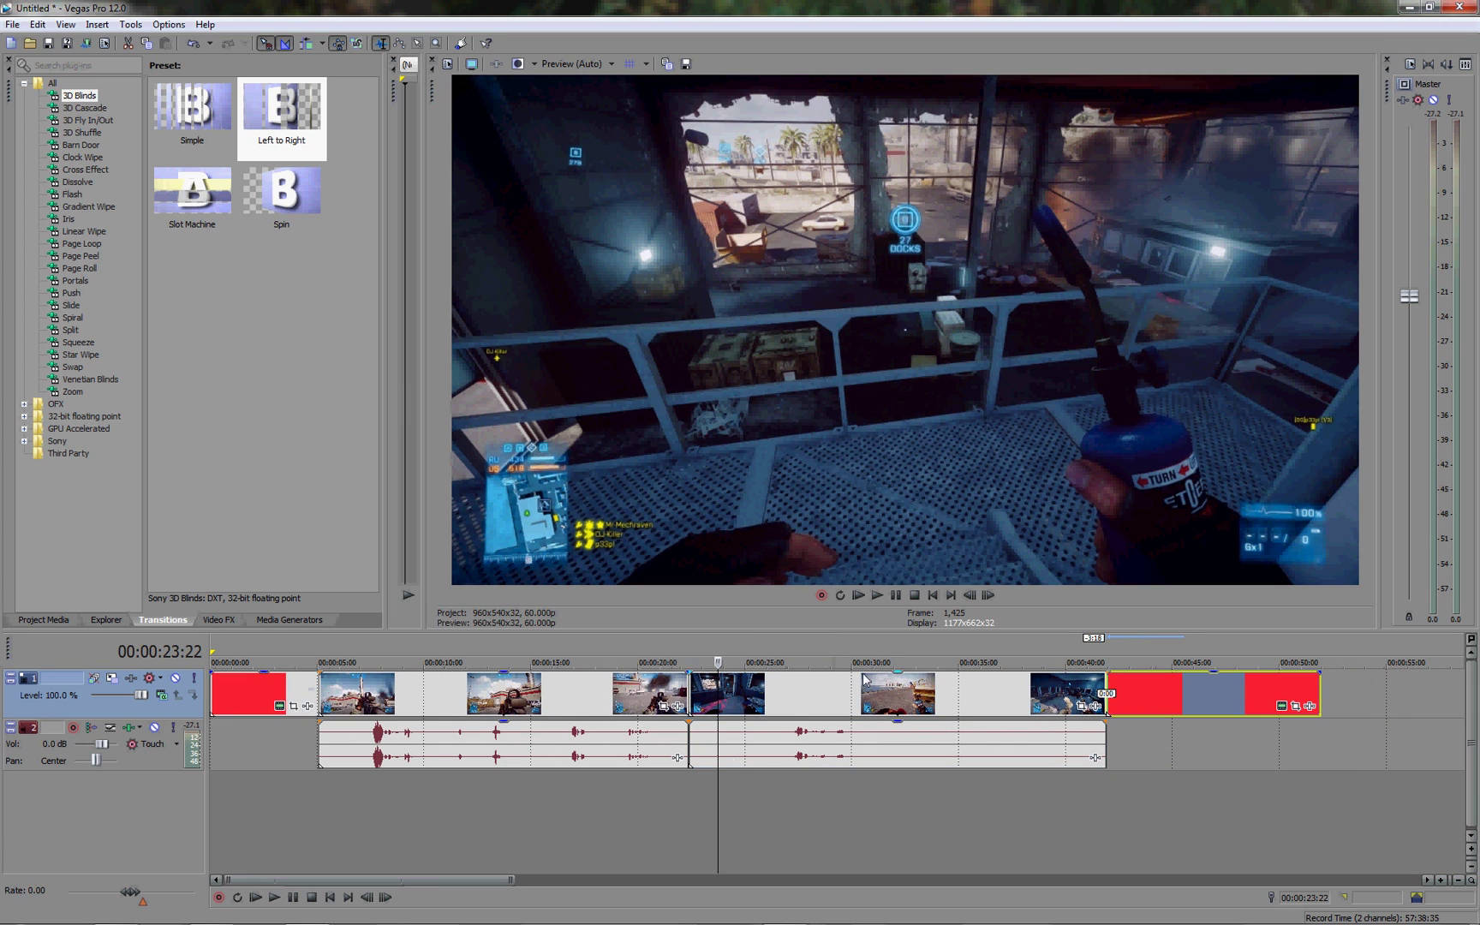
# Apply the Sony Newsprint 'Newspaper' preset to the Derping jet on roof footage.
pyautogui.click(207, 620)
pyautogui.click(95, 232)
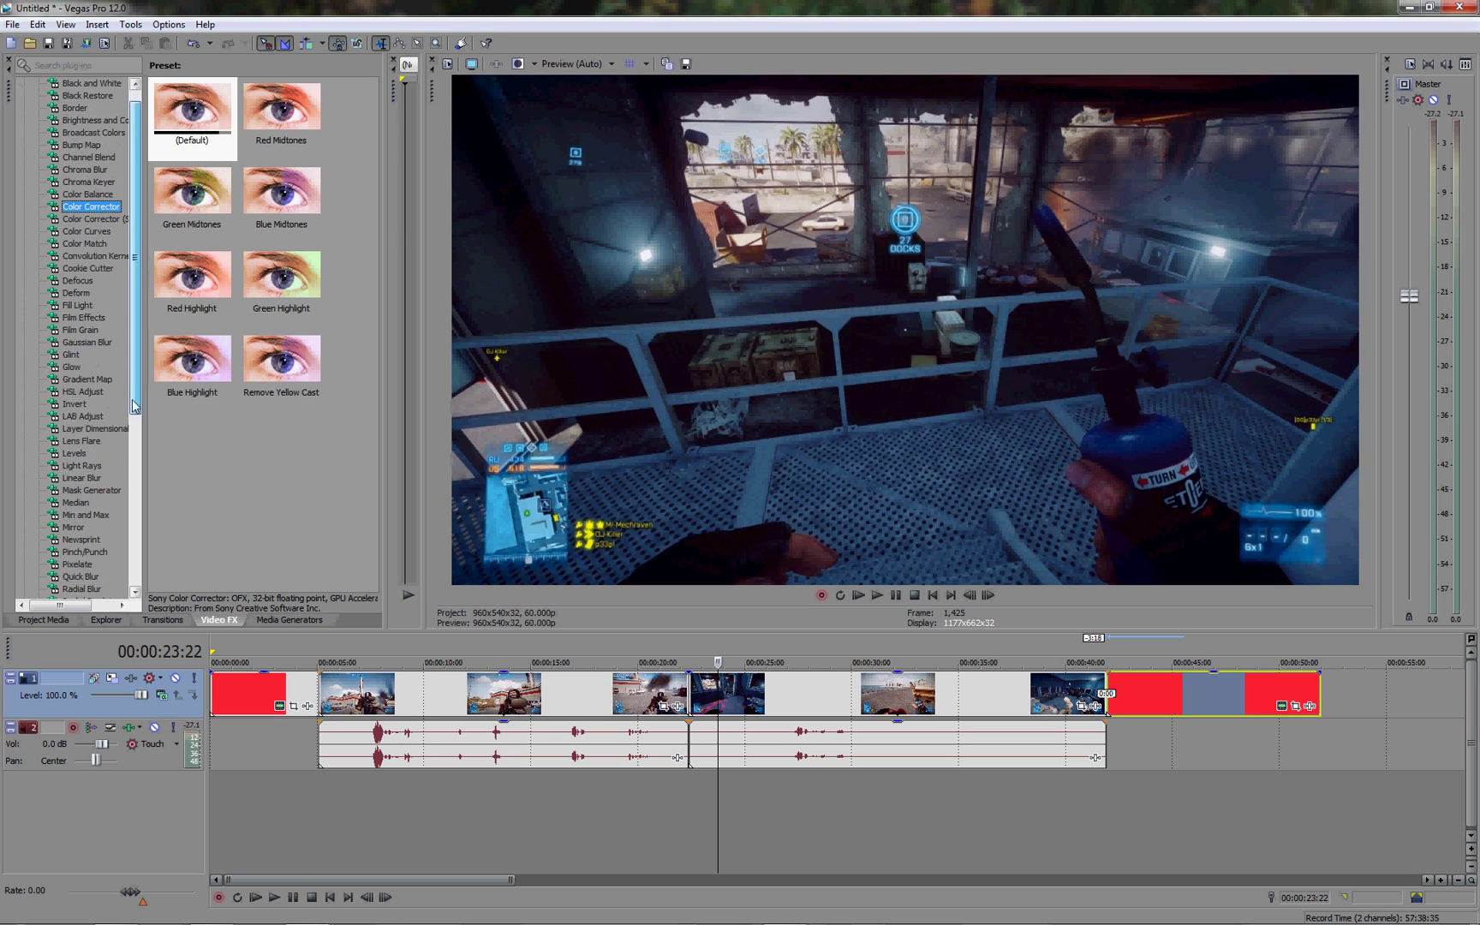
pyautogui.scroll(-3, 89, 488)
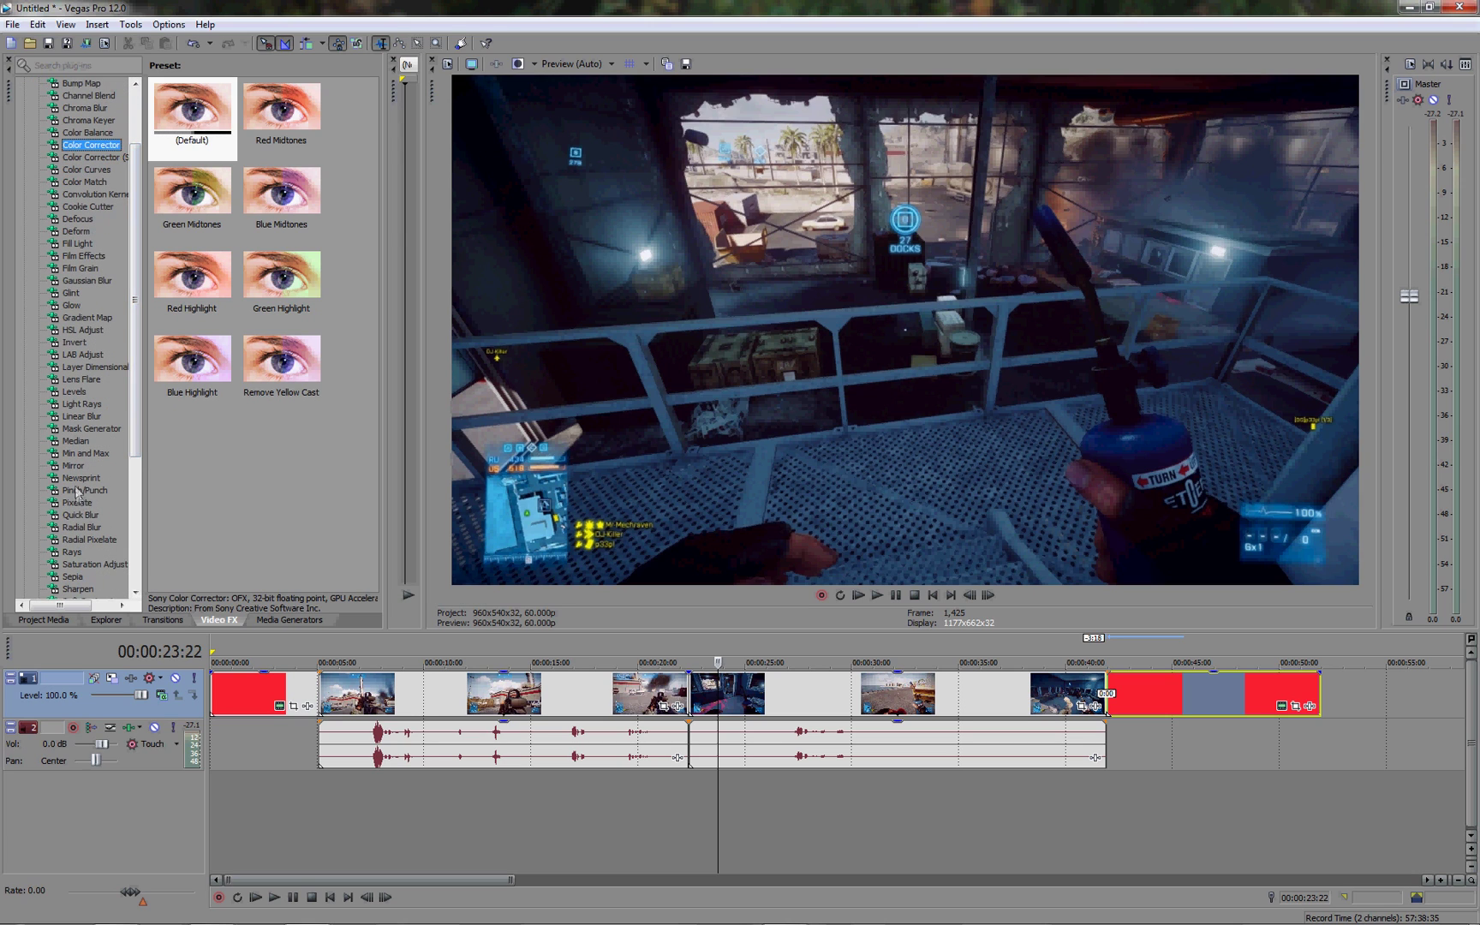
pyautogui.click(84, 478)
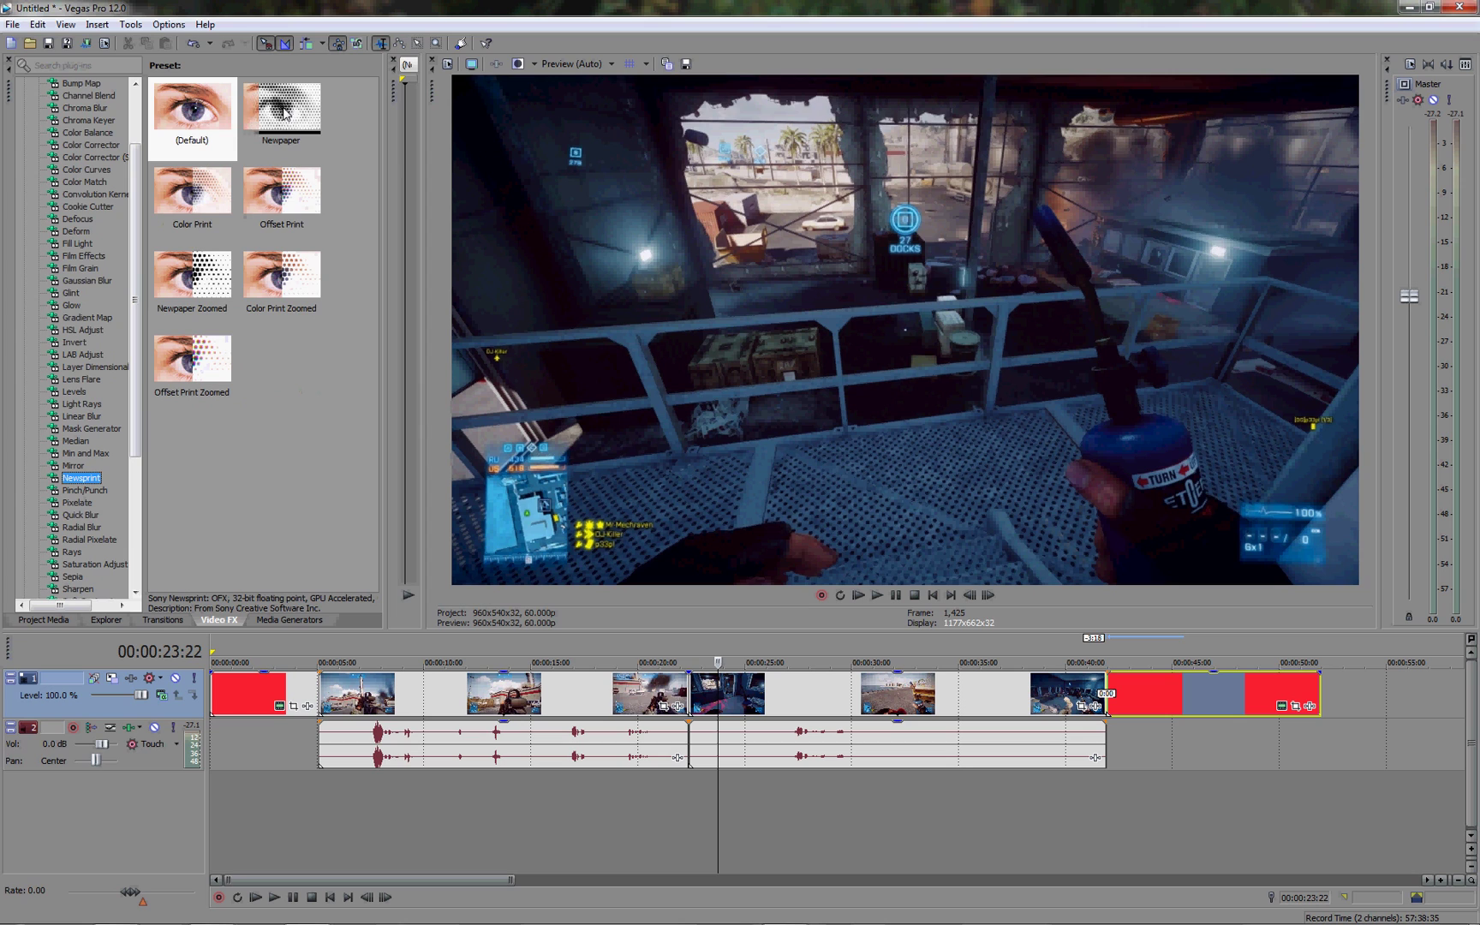
pyautogui.moveTo(282, 110); pyautogui.dragTo(577, 694)
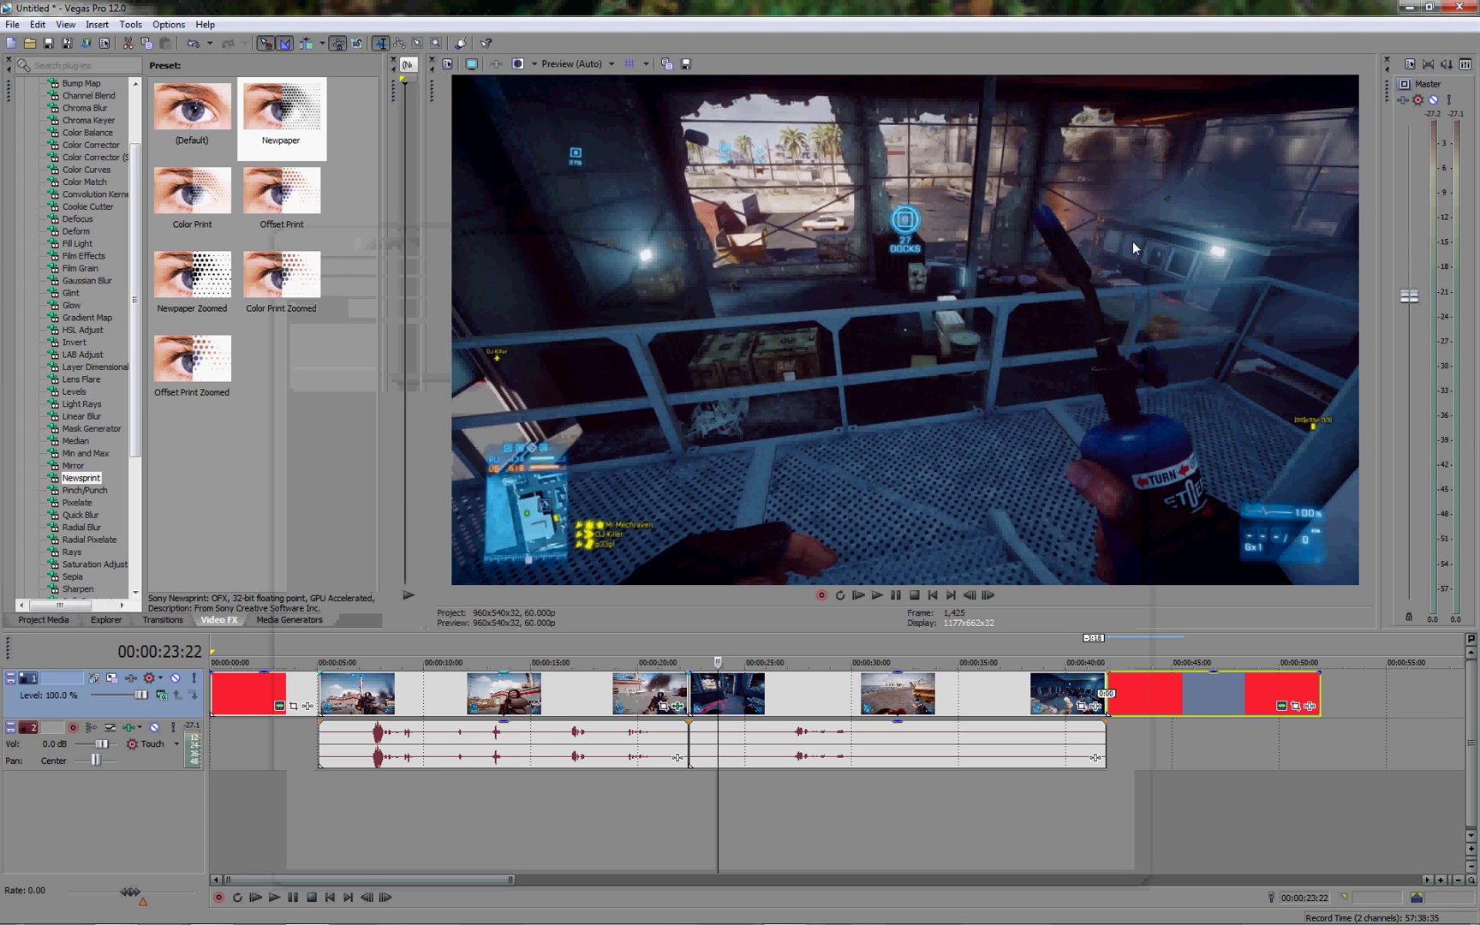
# Preview the halftone footage from about 12 seconds.
pyautogui.click(1130, 244)
pyautogui.click(471, 642)
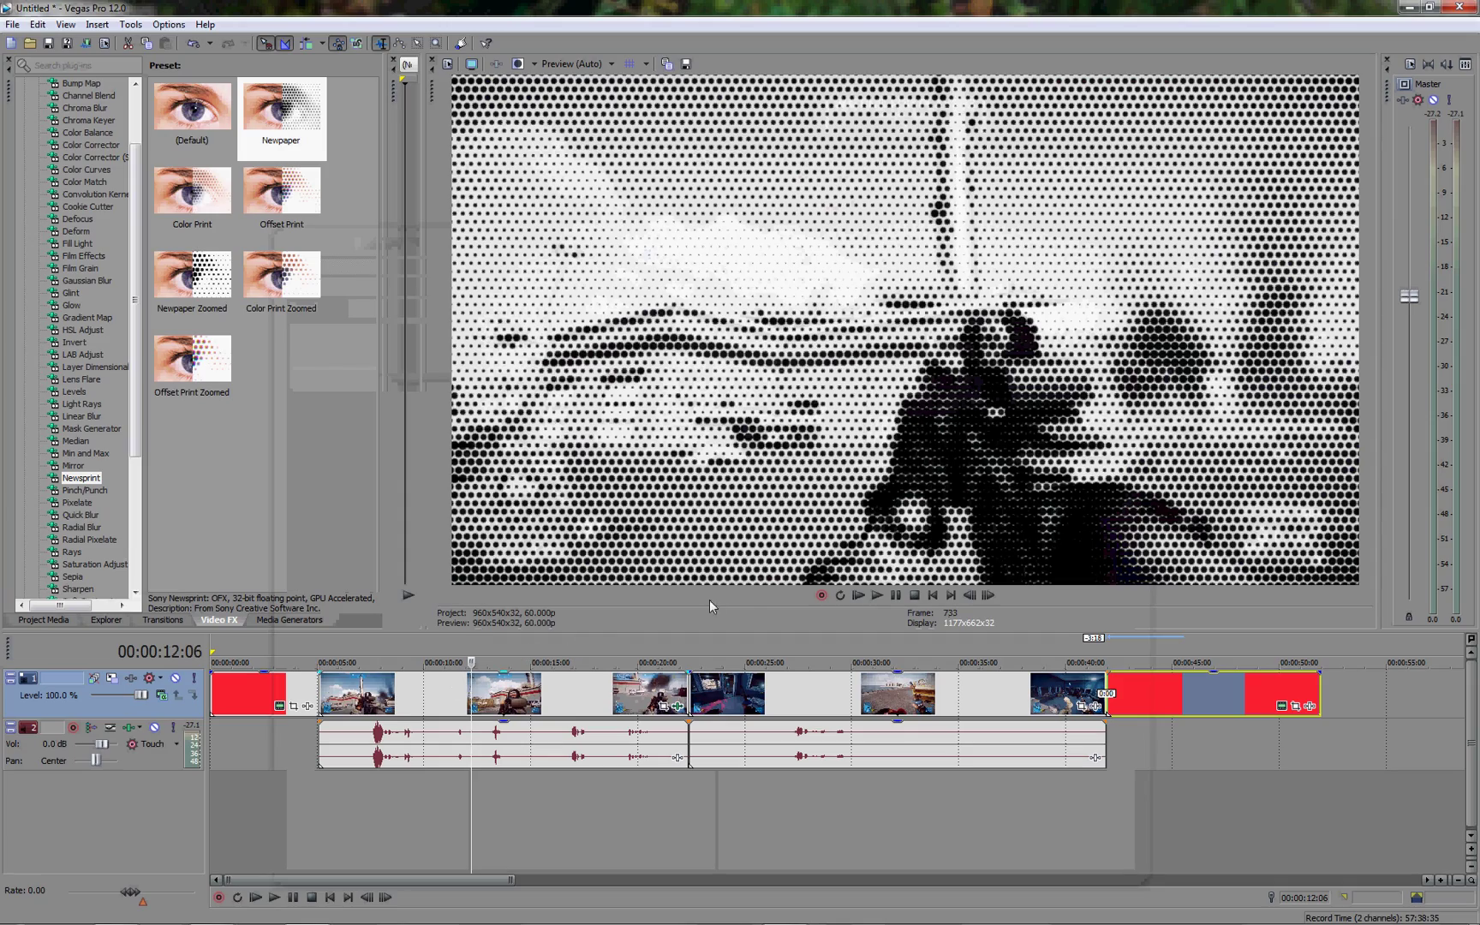
pyautogui.click(877, 594)
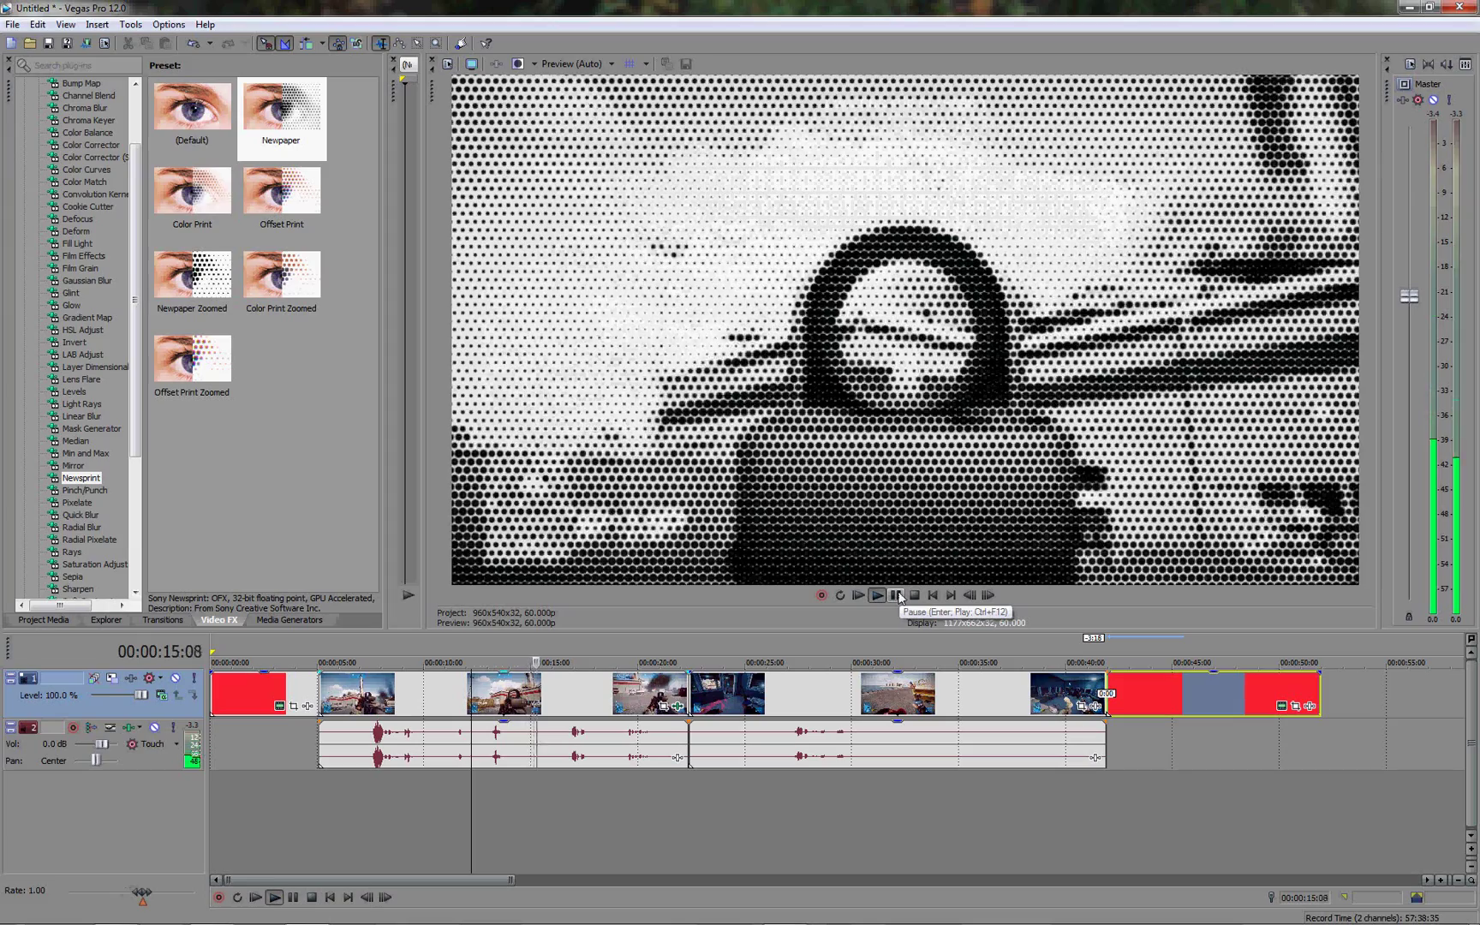
pyautogui.click(897, 595)
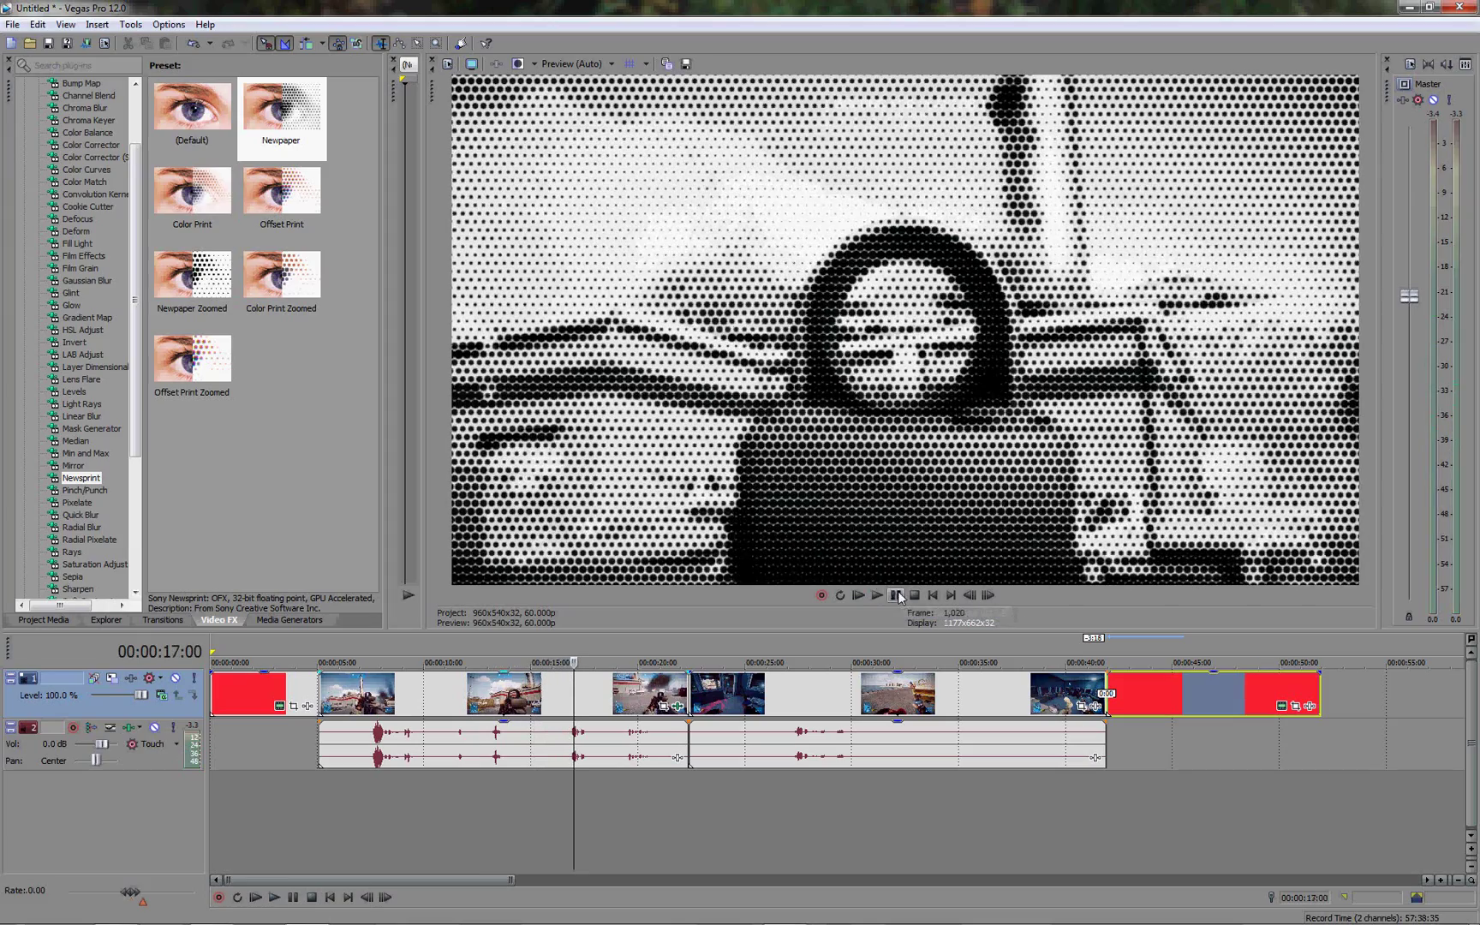
# Remove the Newsprint effect from the Derping jet on roof clip.
pyautogui.click(680, 708)
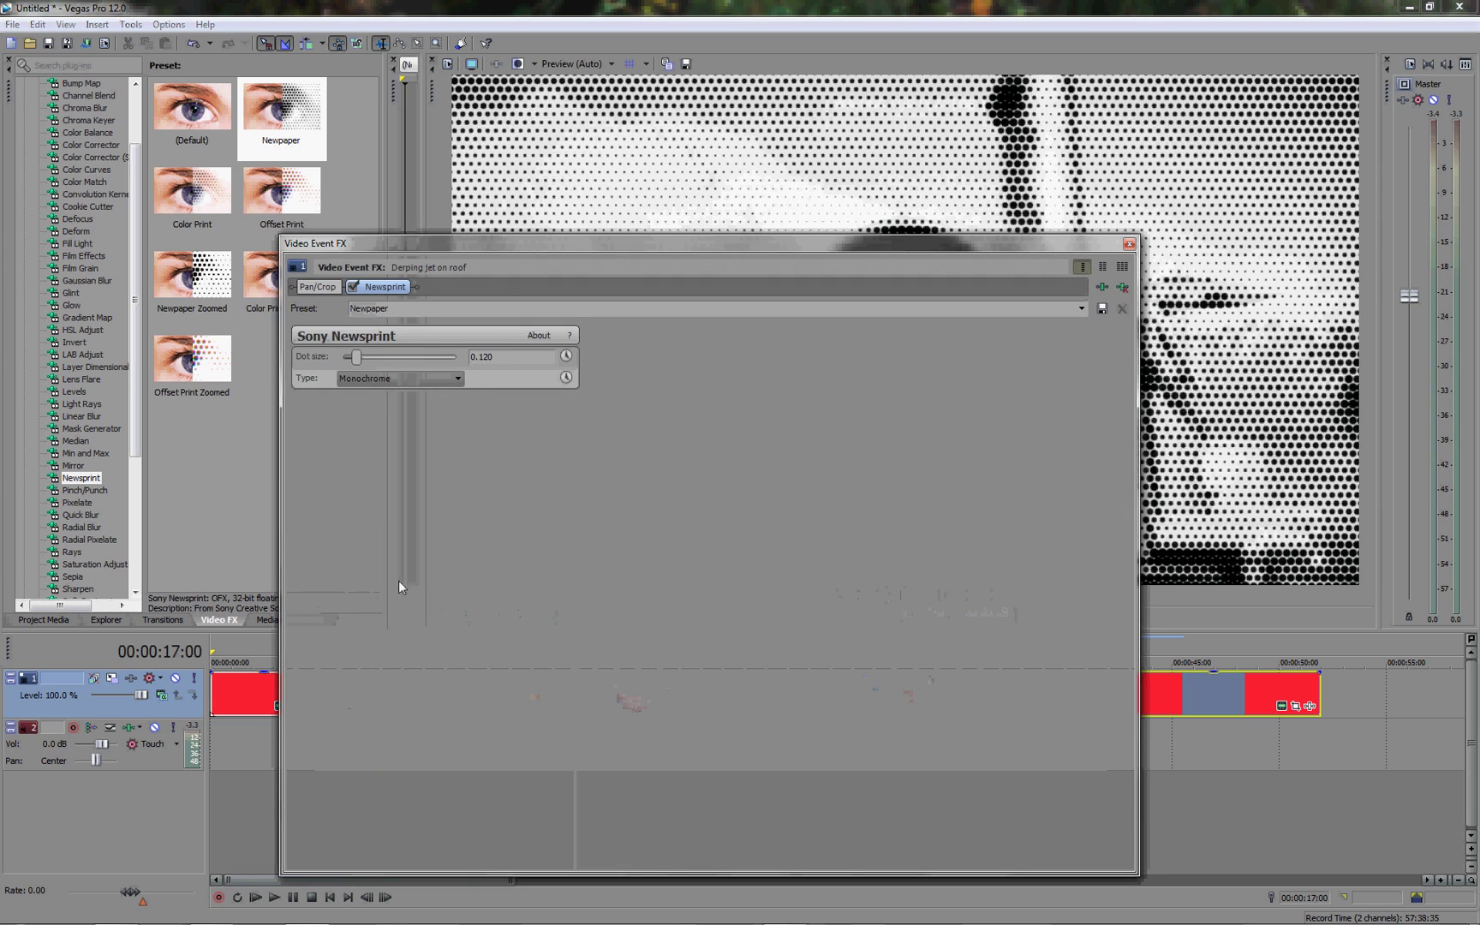
pyautogui.click(1122, 287)
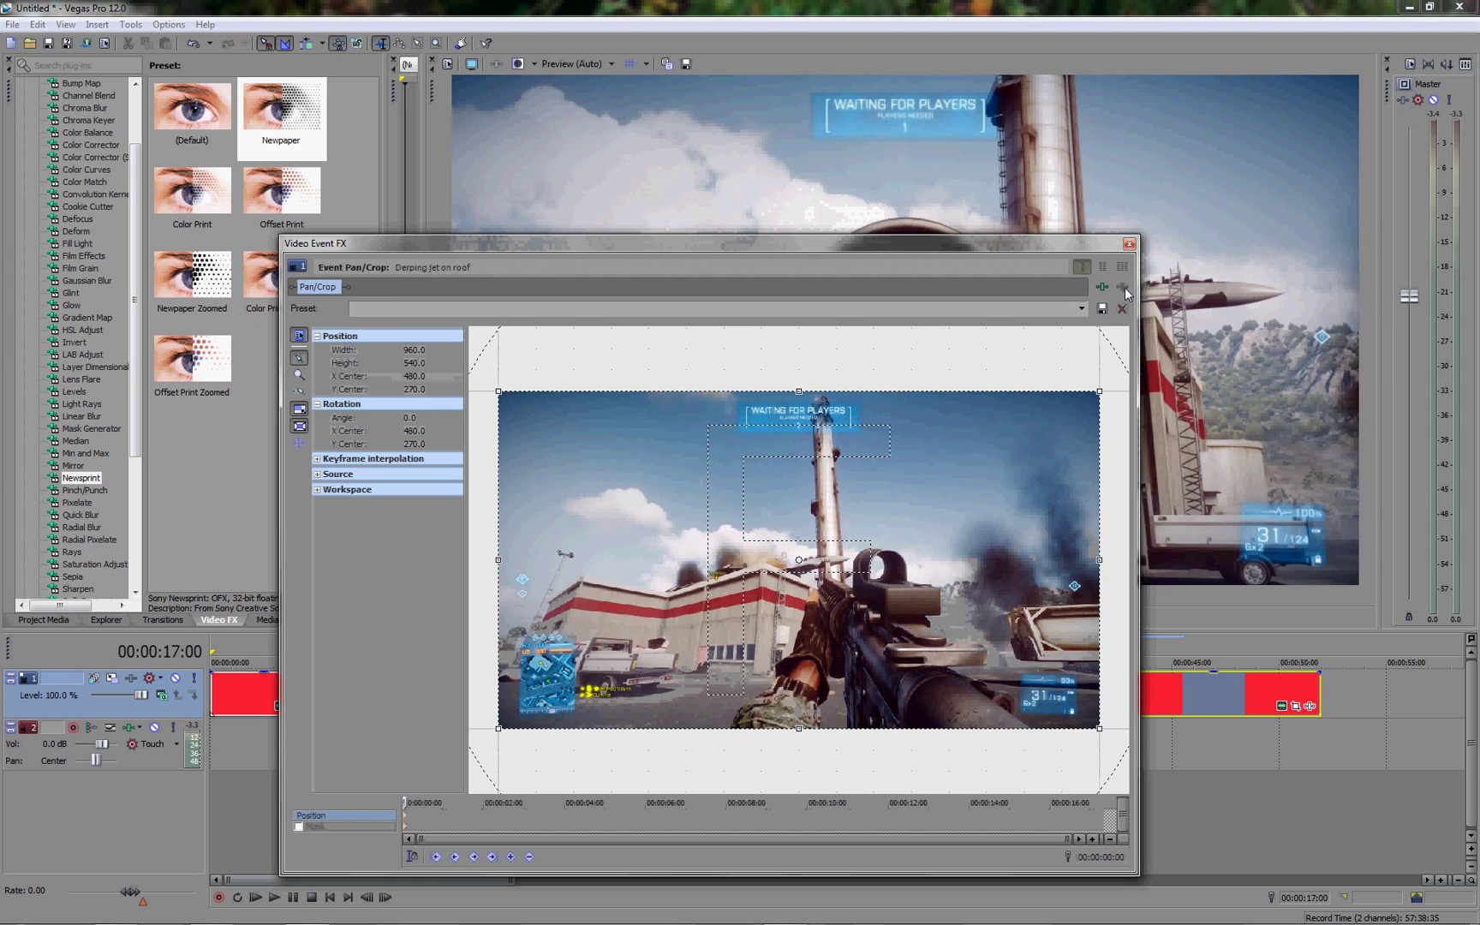
pyautogui.click(1129, 243)
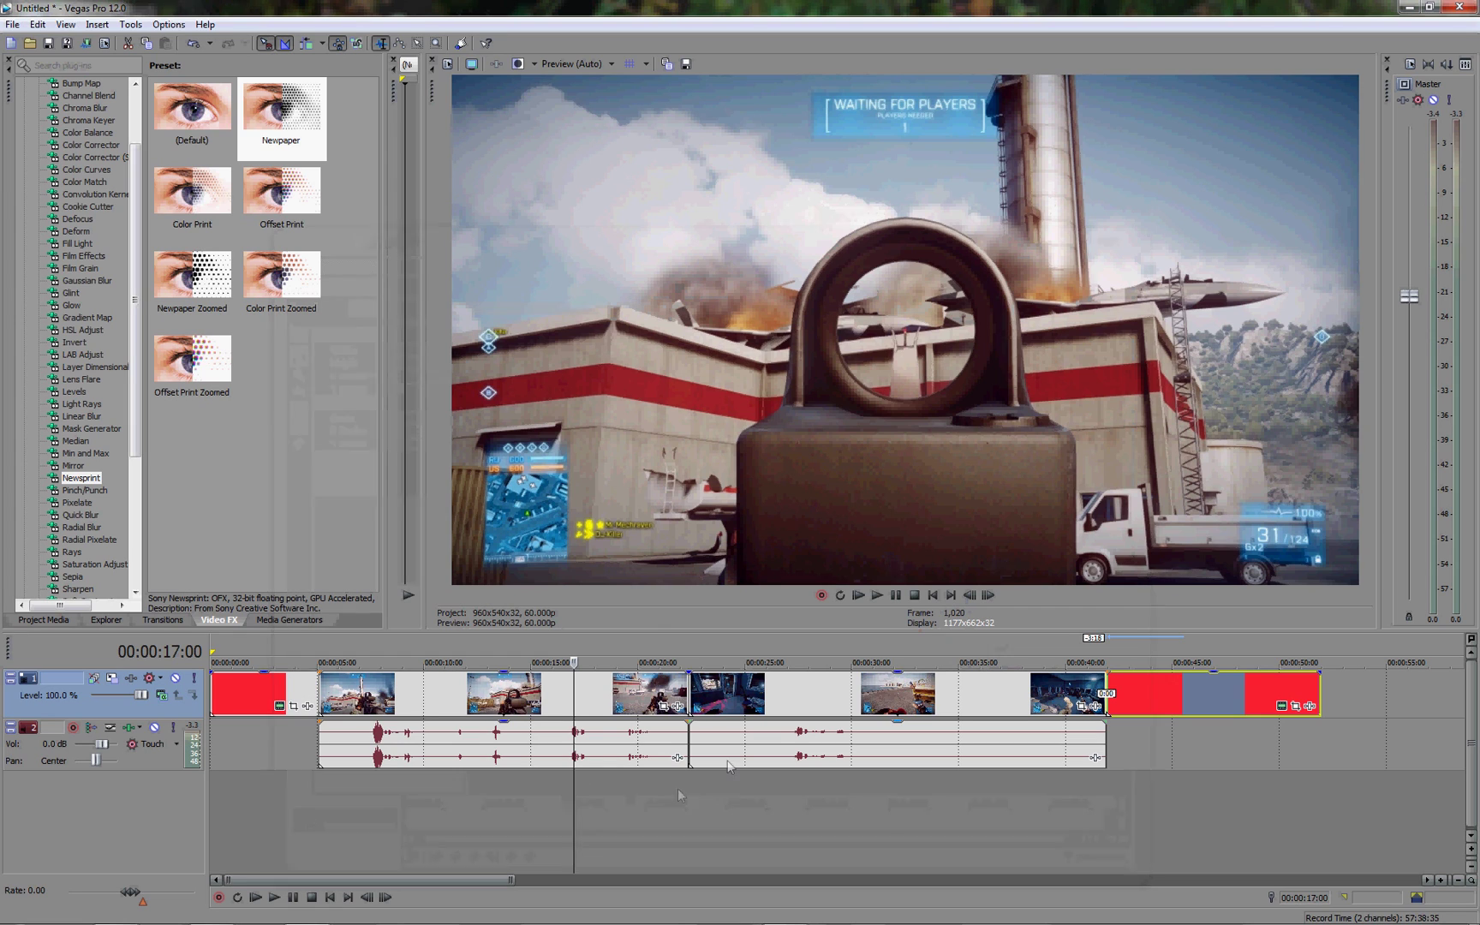
pyautogui.scroll(-6, 581, 760)
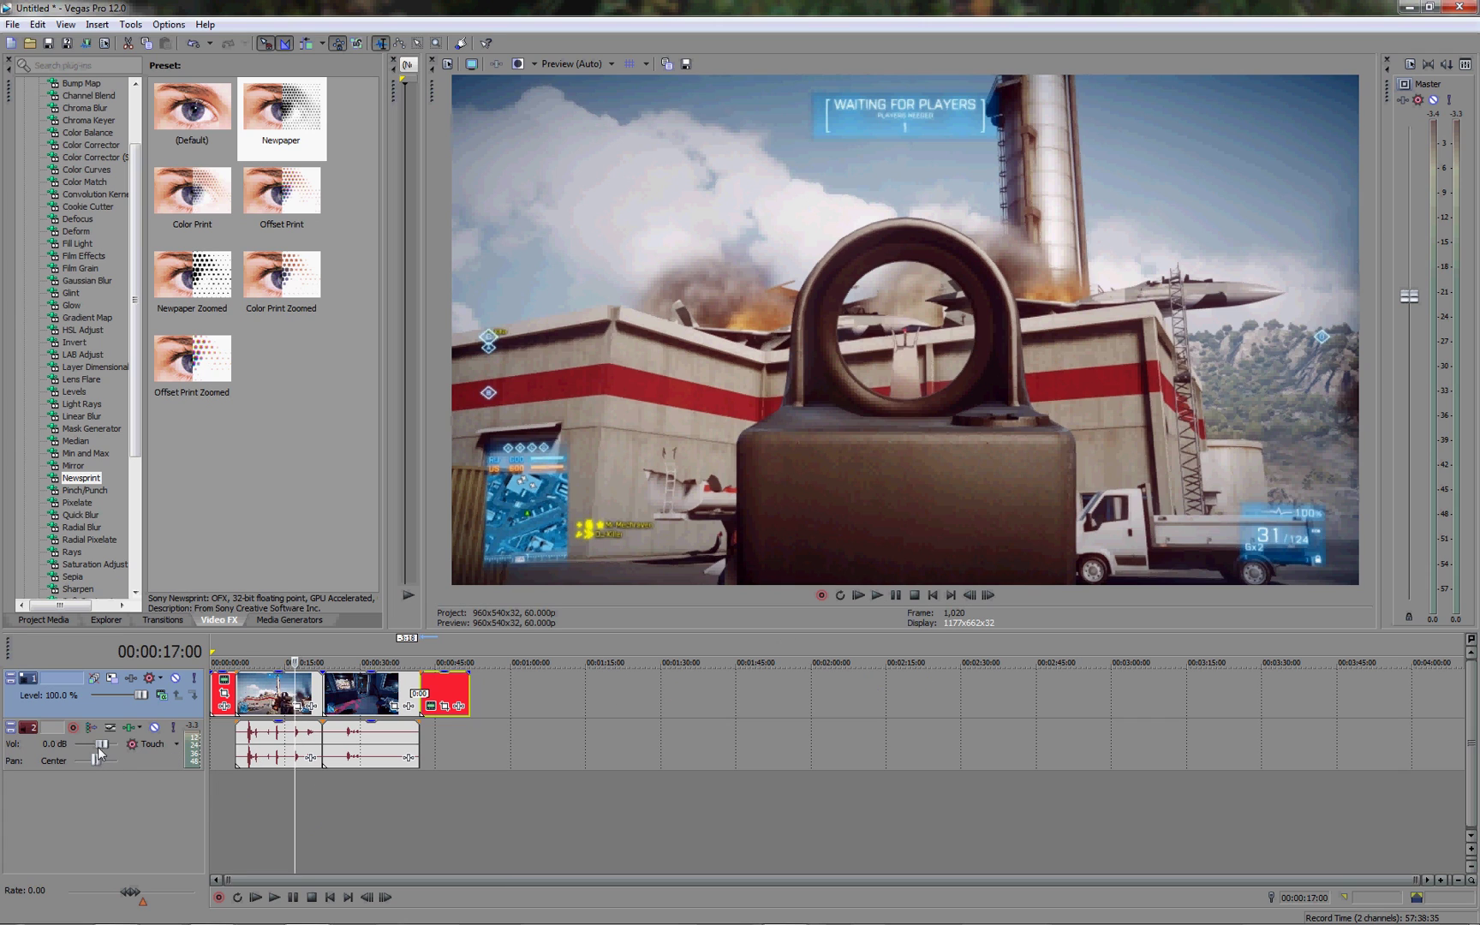
# Turn the audio track volume all the way down and play the project from the start.
pyautogui.moveTo(101, 744); pyautogui.dragTo(82, 747)
pyautogui.click(858, 595)
pyautogui.click(859, 596)
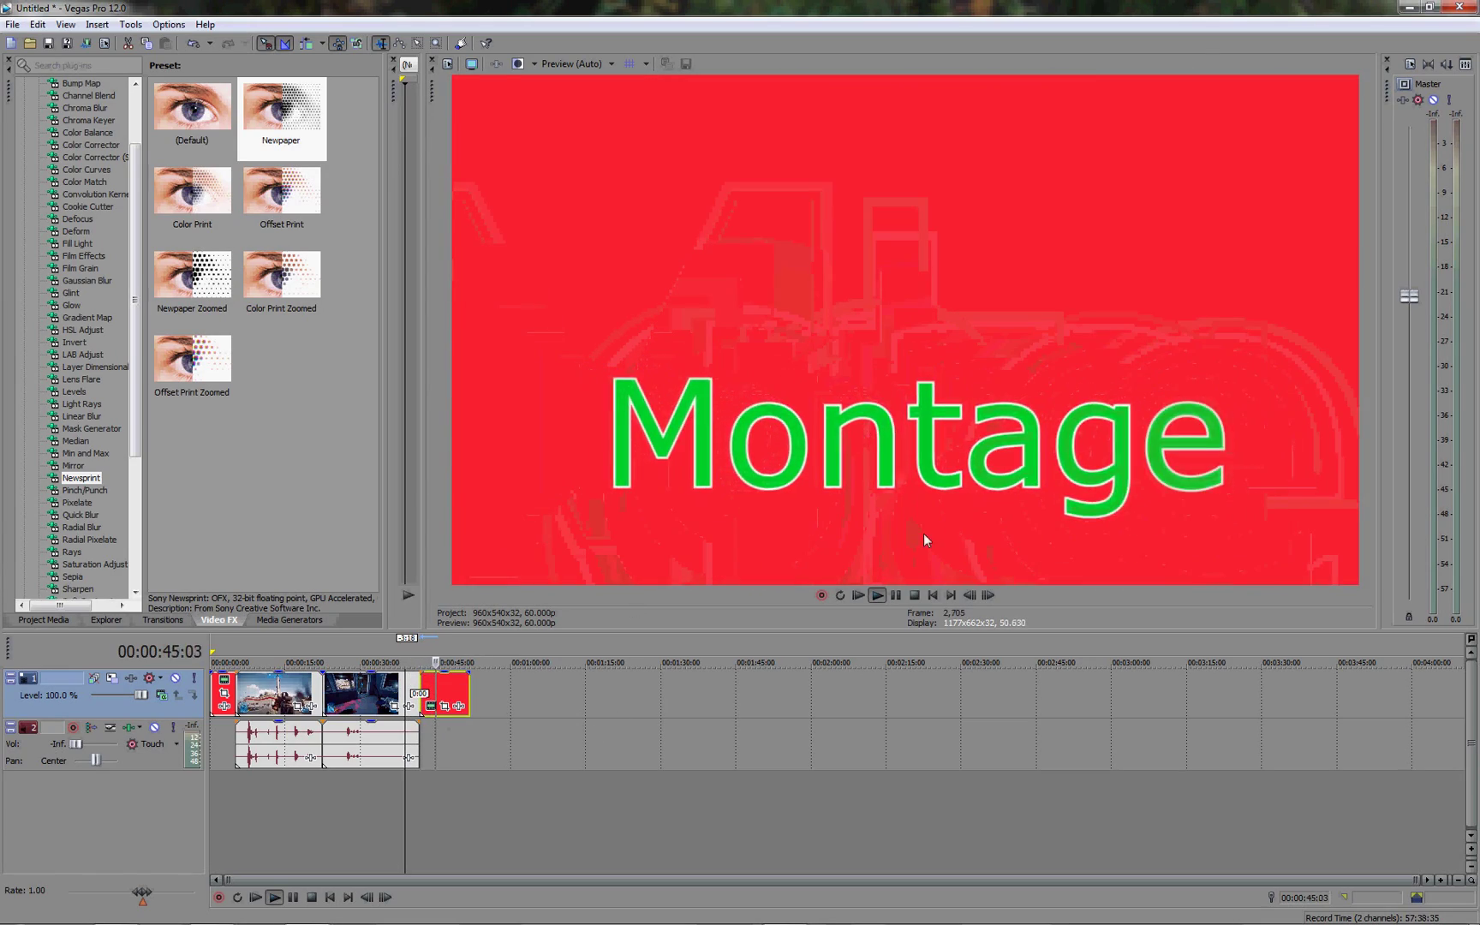
# Stop playback and list the Titles & Text presets under Media Generators.
pyautogui.click(914, 595)
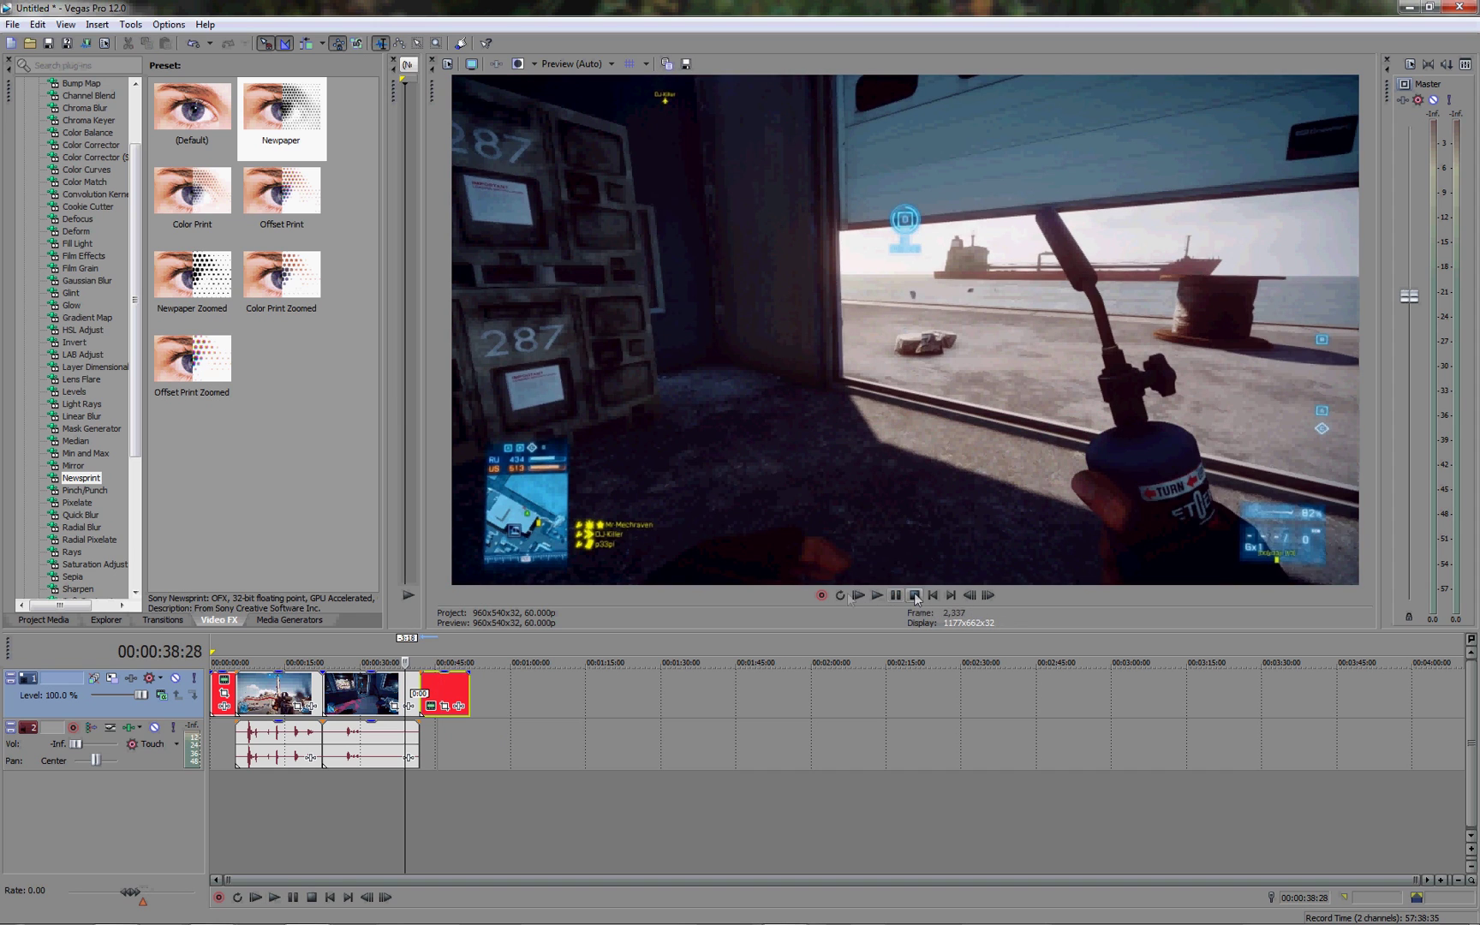
pyautogui.click(288, 622)
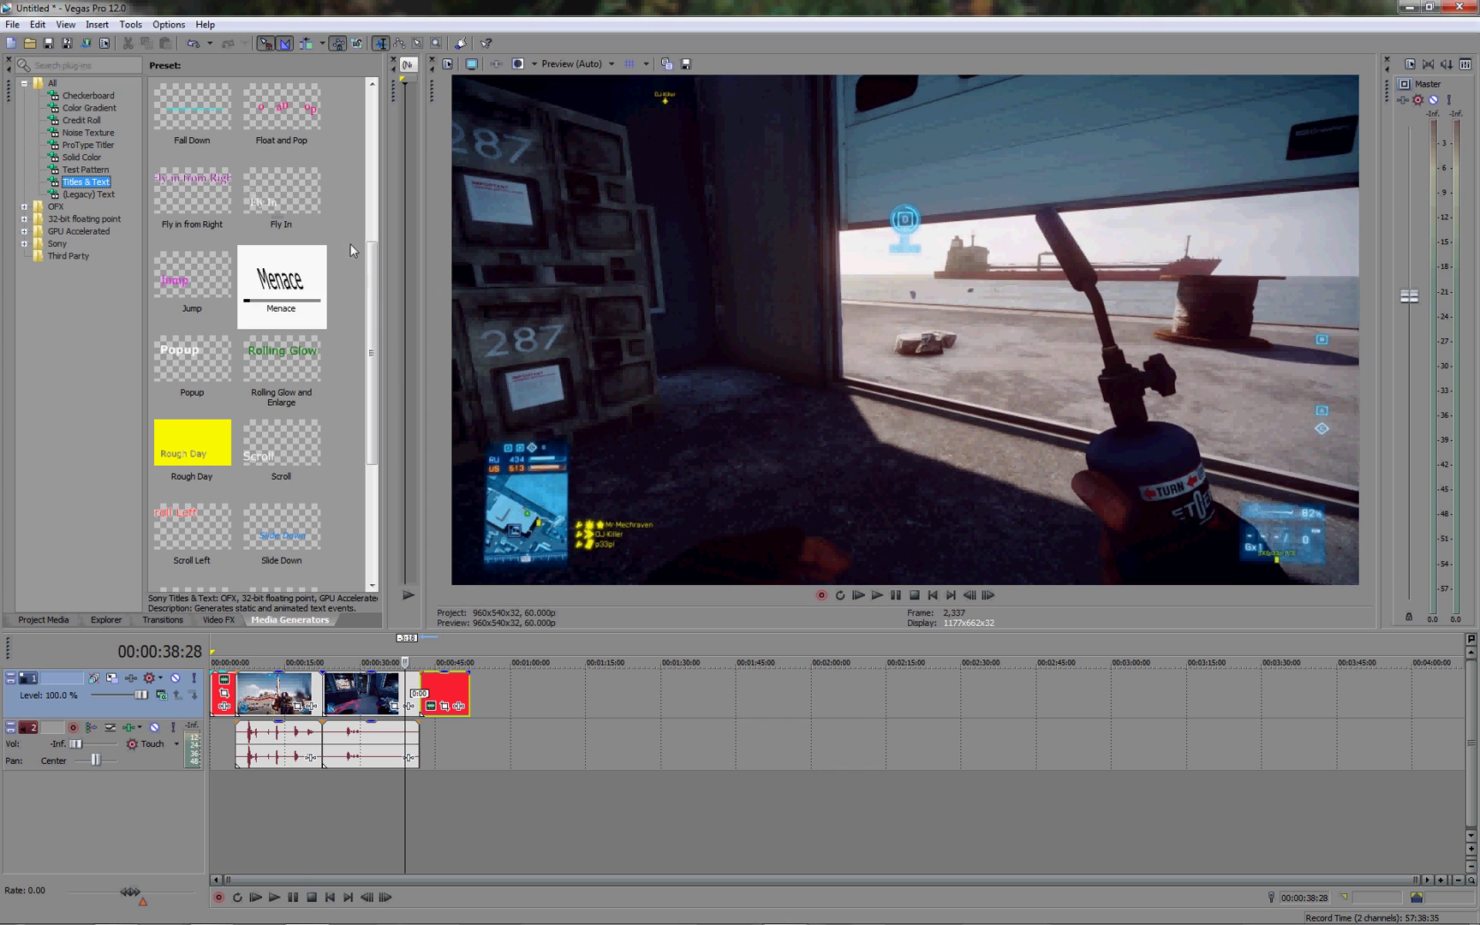
pyautogui.moveTo(373, 291); pyautogui.dragTo(370, 467)
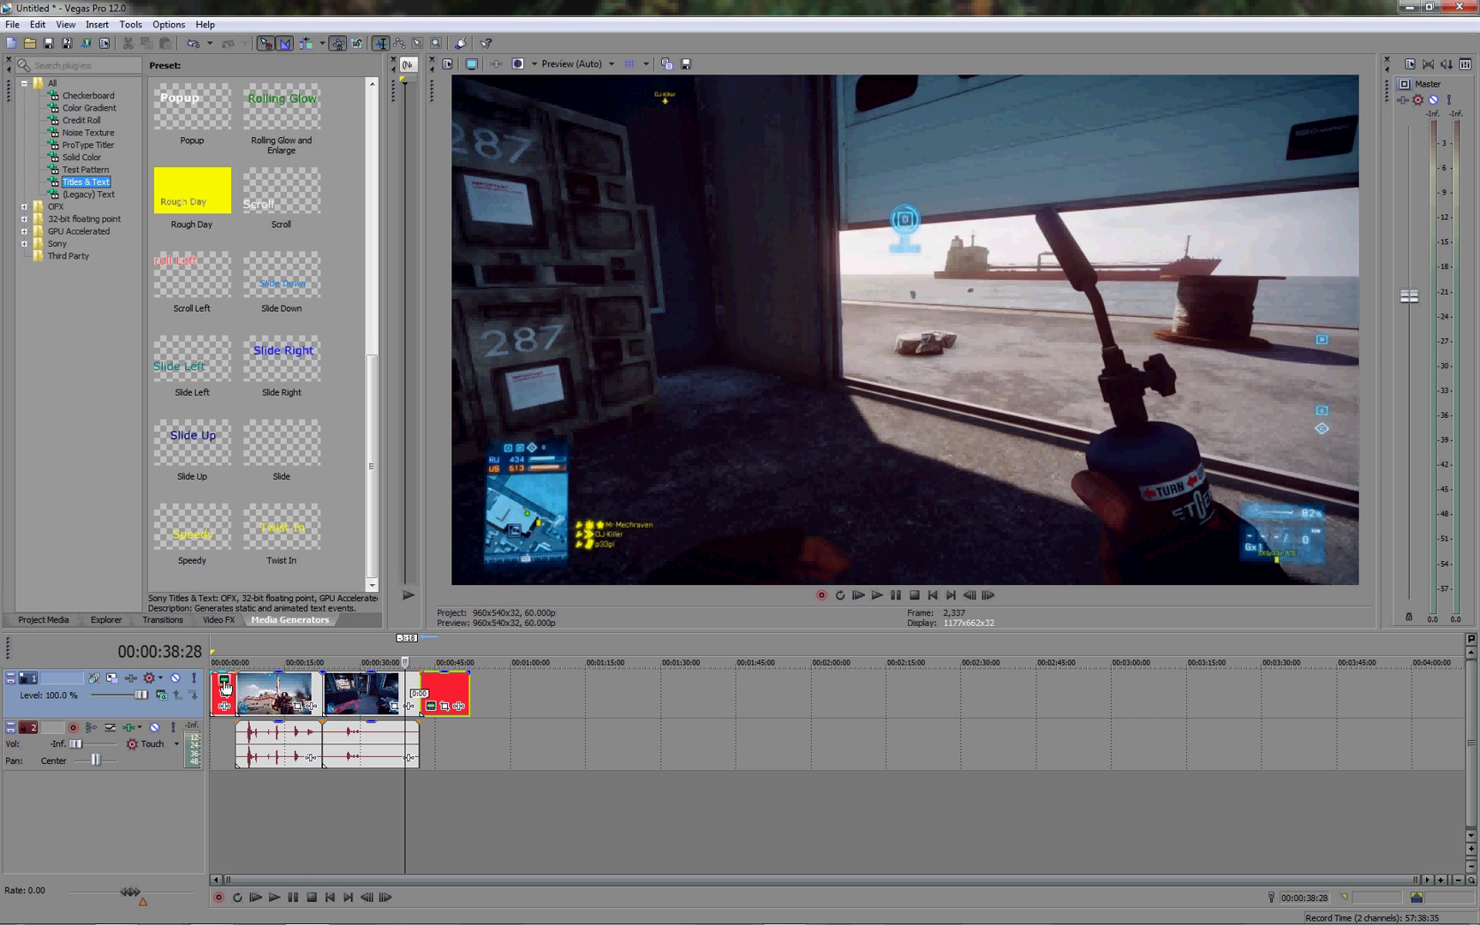
# Change the Montage title's text colour to blue in its generator settings.
pyautogui.click(225, 683)
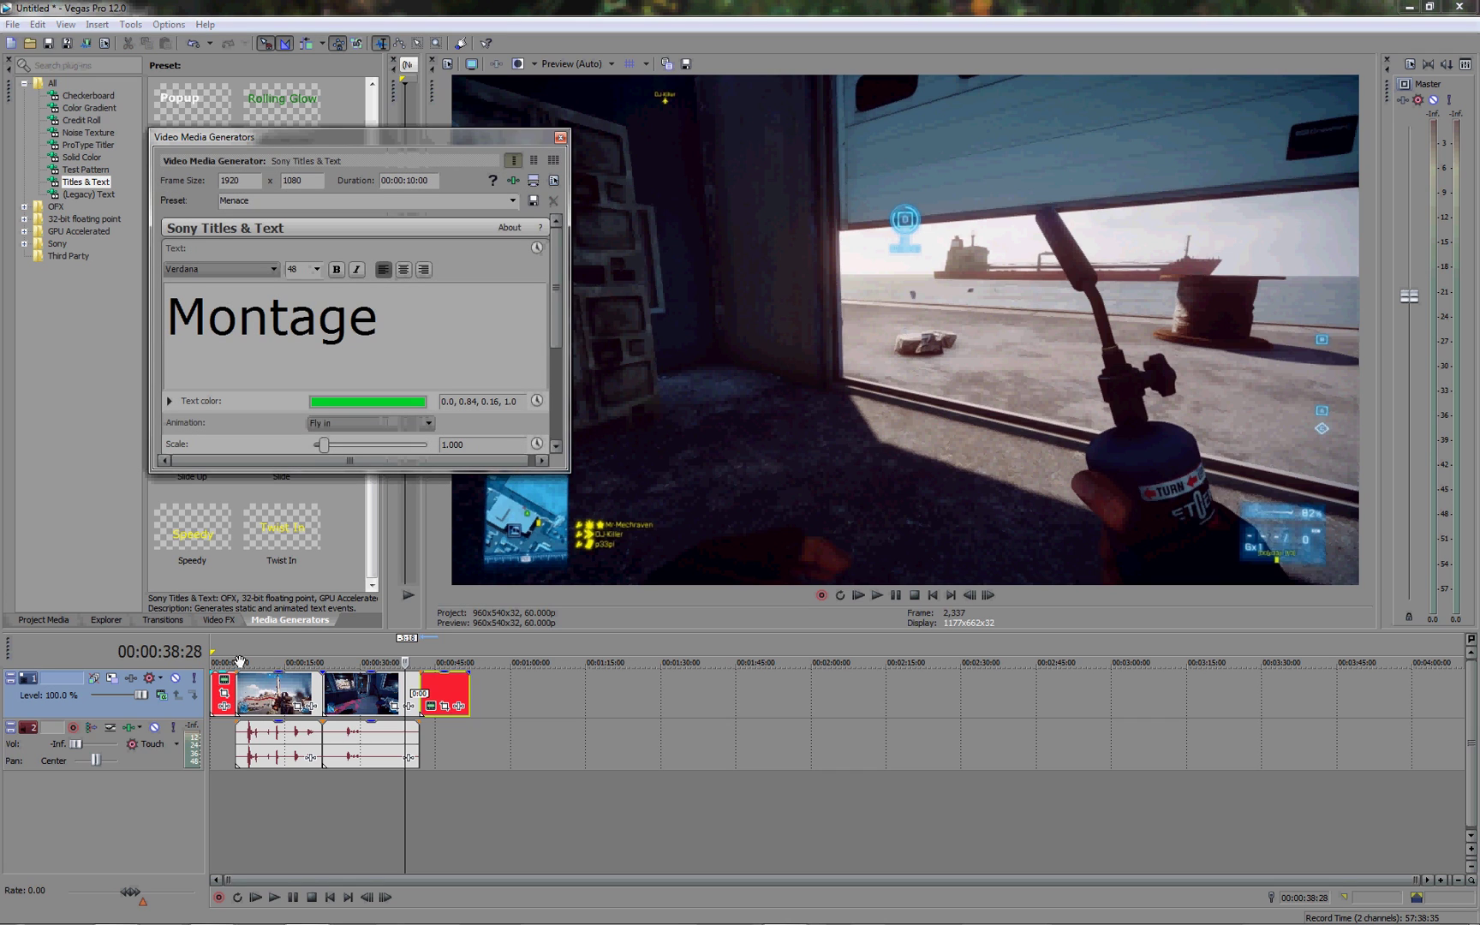
pyautogui.click(393, 403)
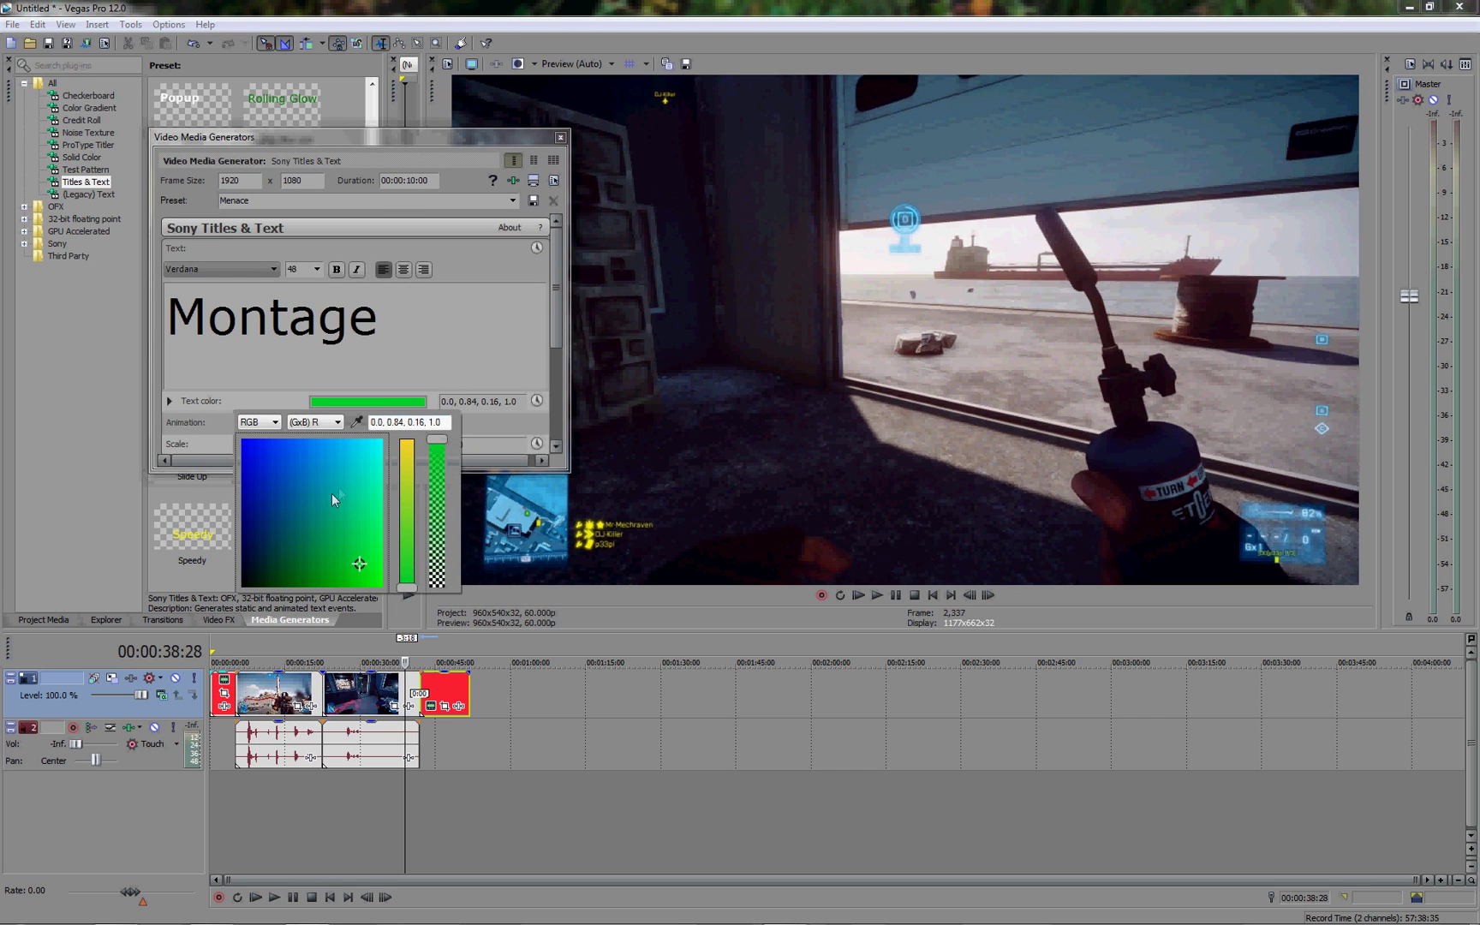
pyautogui.click(257, 455)
pyautogui.click(433, 362)
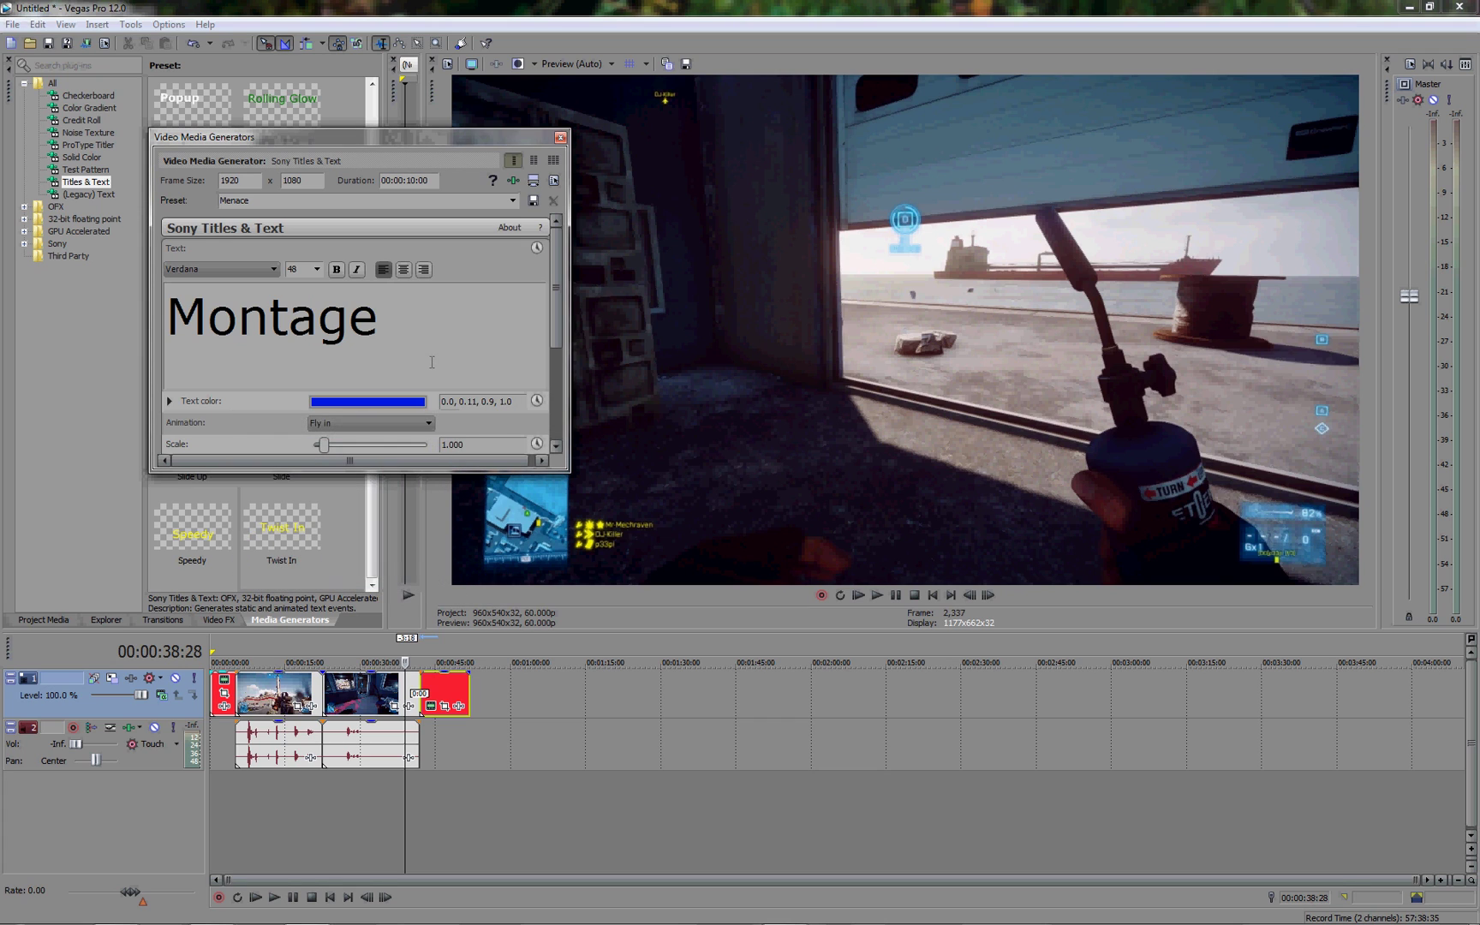
pyautogui.scroll(-3, 491, 437)
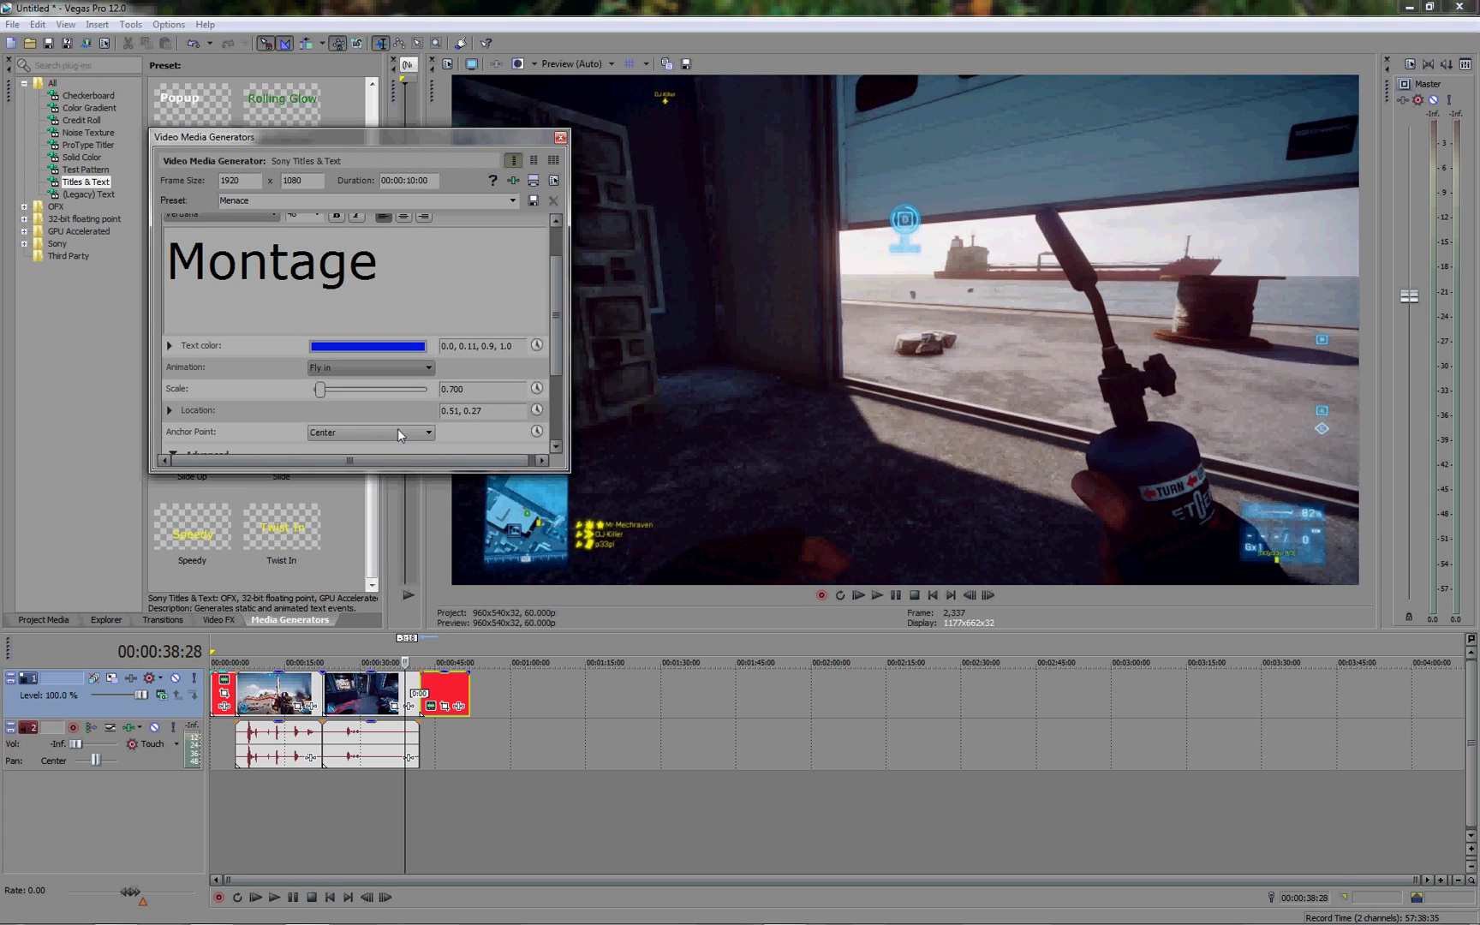
pyautogui.scroll(-3, 479, 397)
# Set the title background to an almost black dark maroon.
pyautogui.click(367, 391)
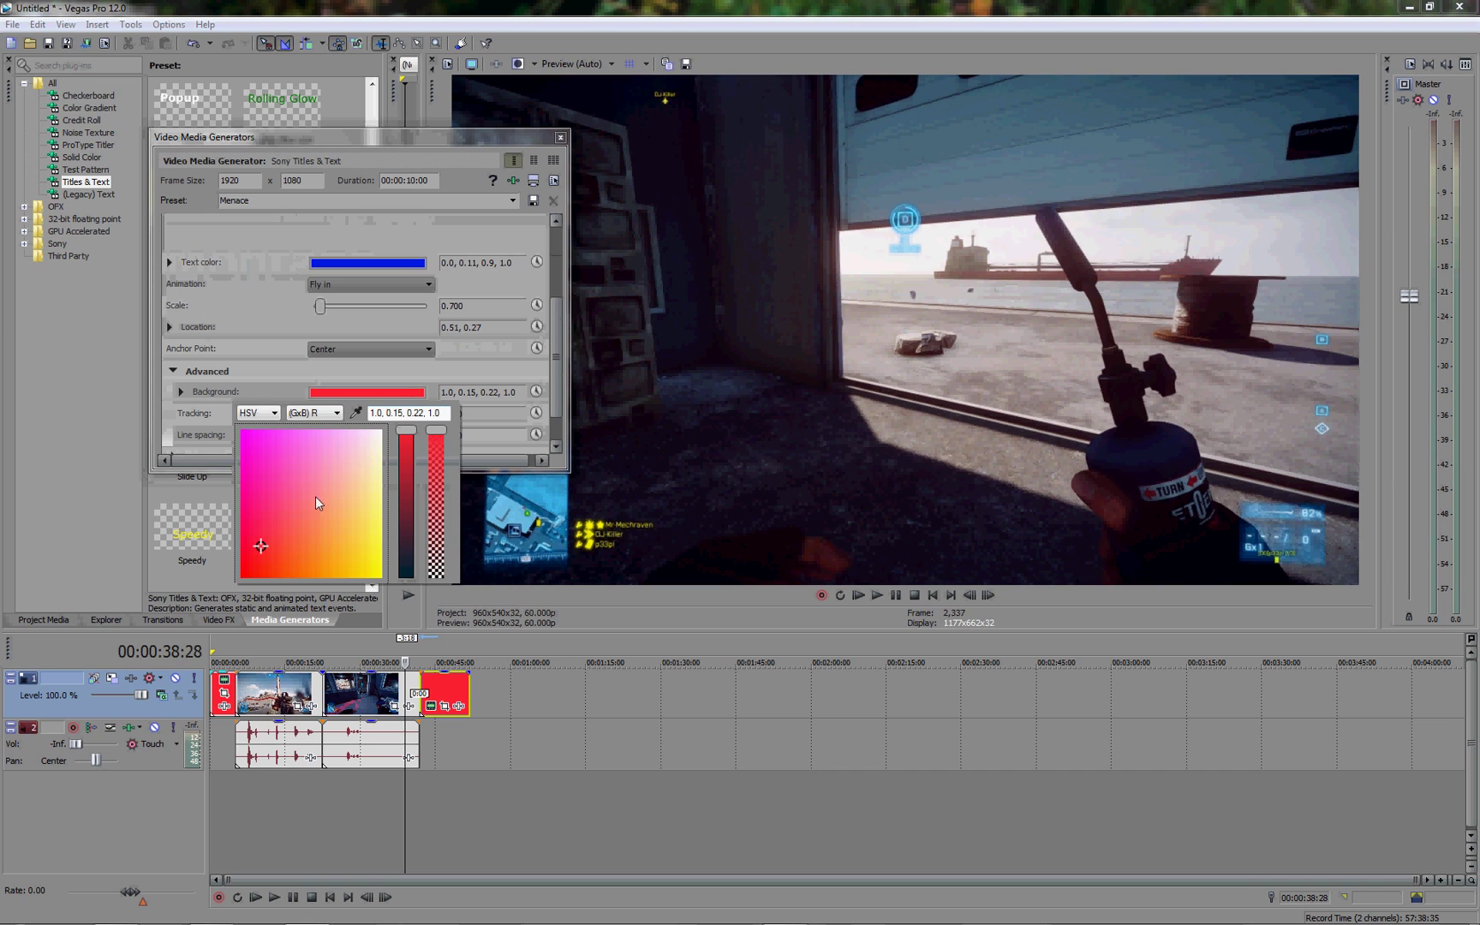
pyautogui.click(406, 550)
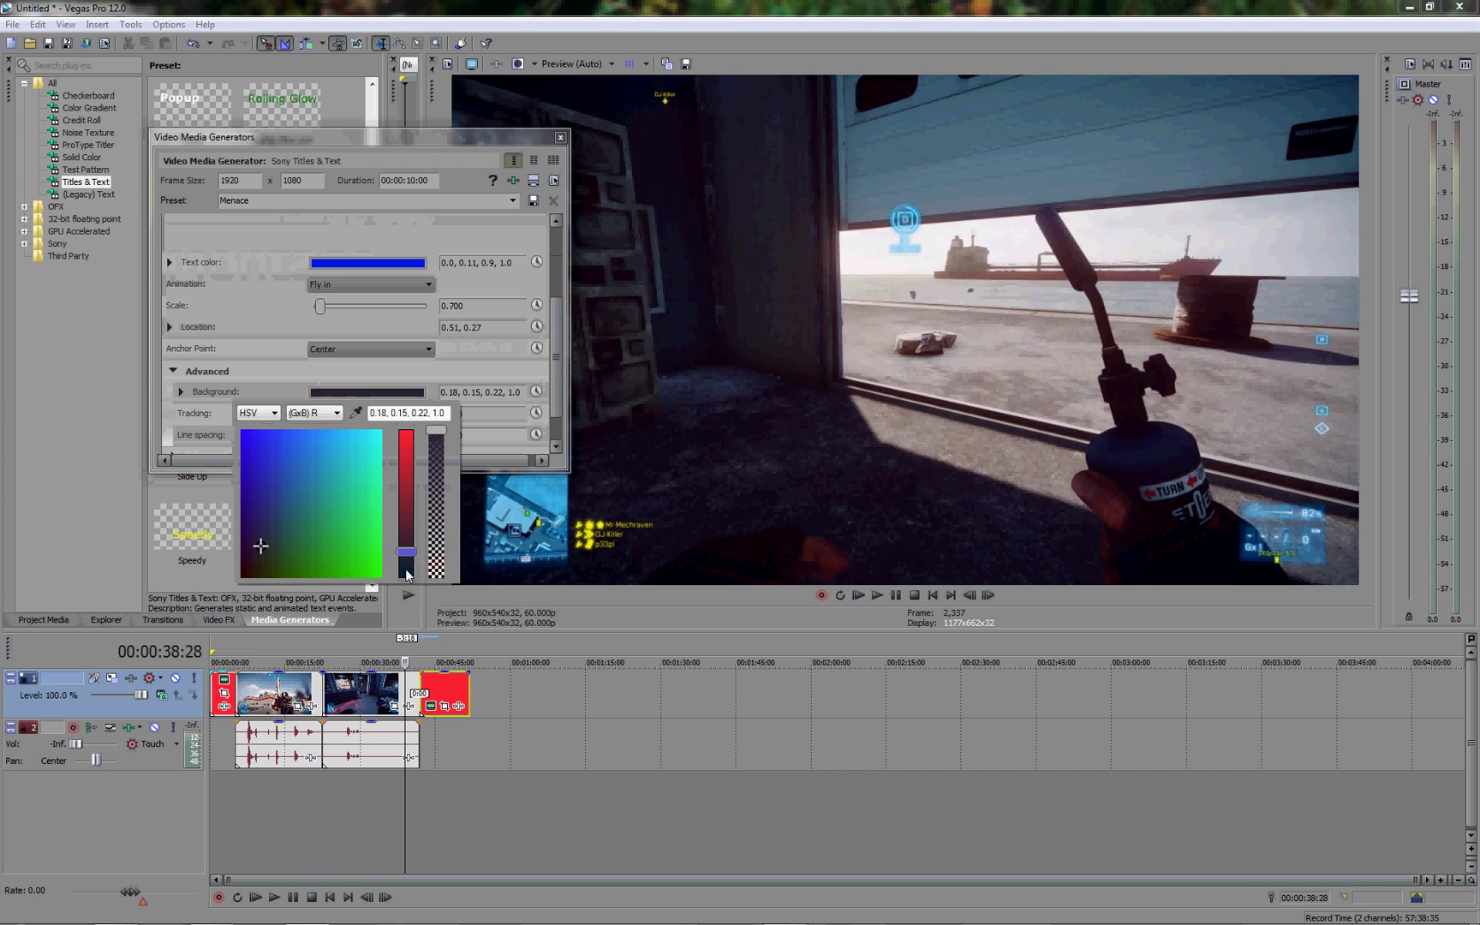
pyautogui.click(255, 555)
pyautogui.click(245, 570)
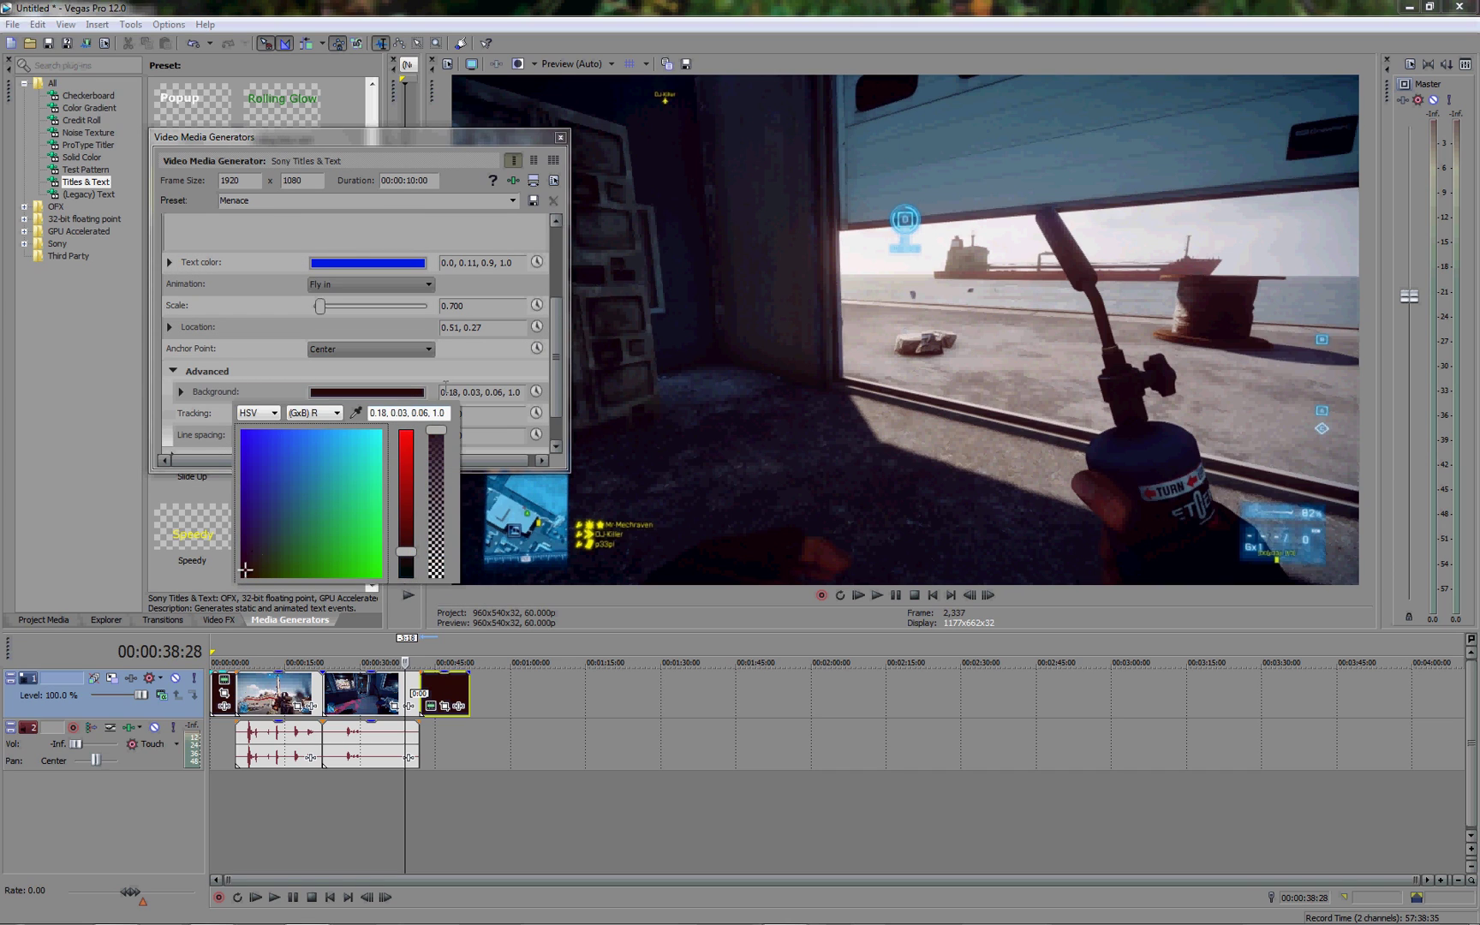
pyautogui.click(386, 379)
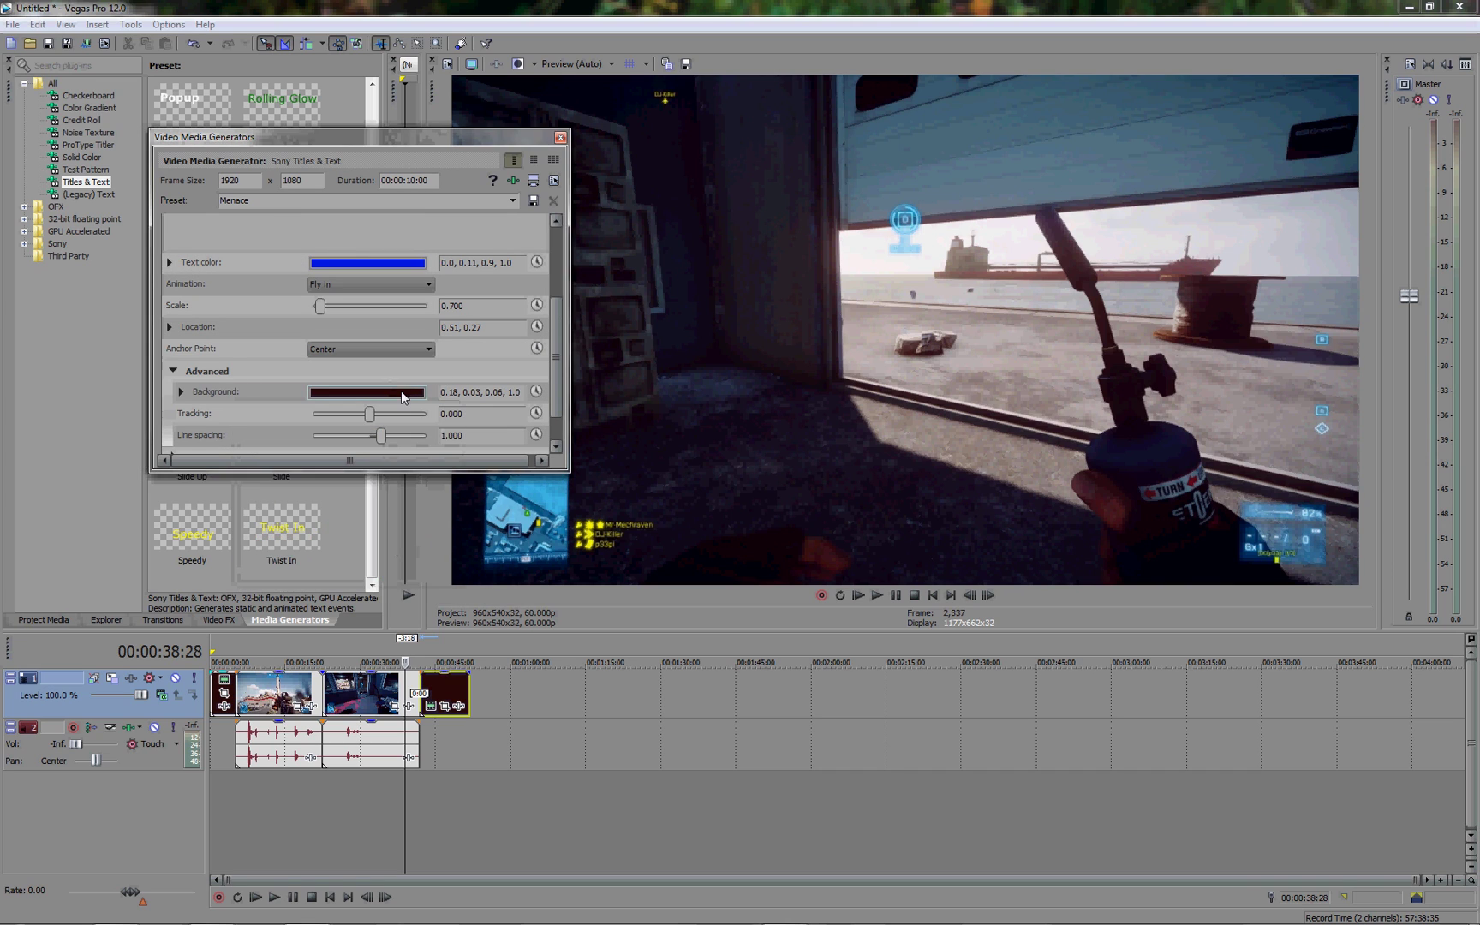
# Set the title animation to Popup and close the generator settings.
pyautogui.click(371, 283)
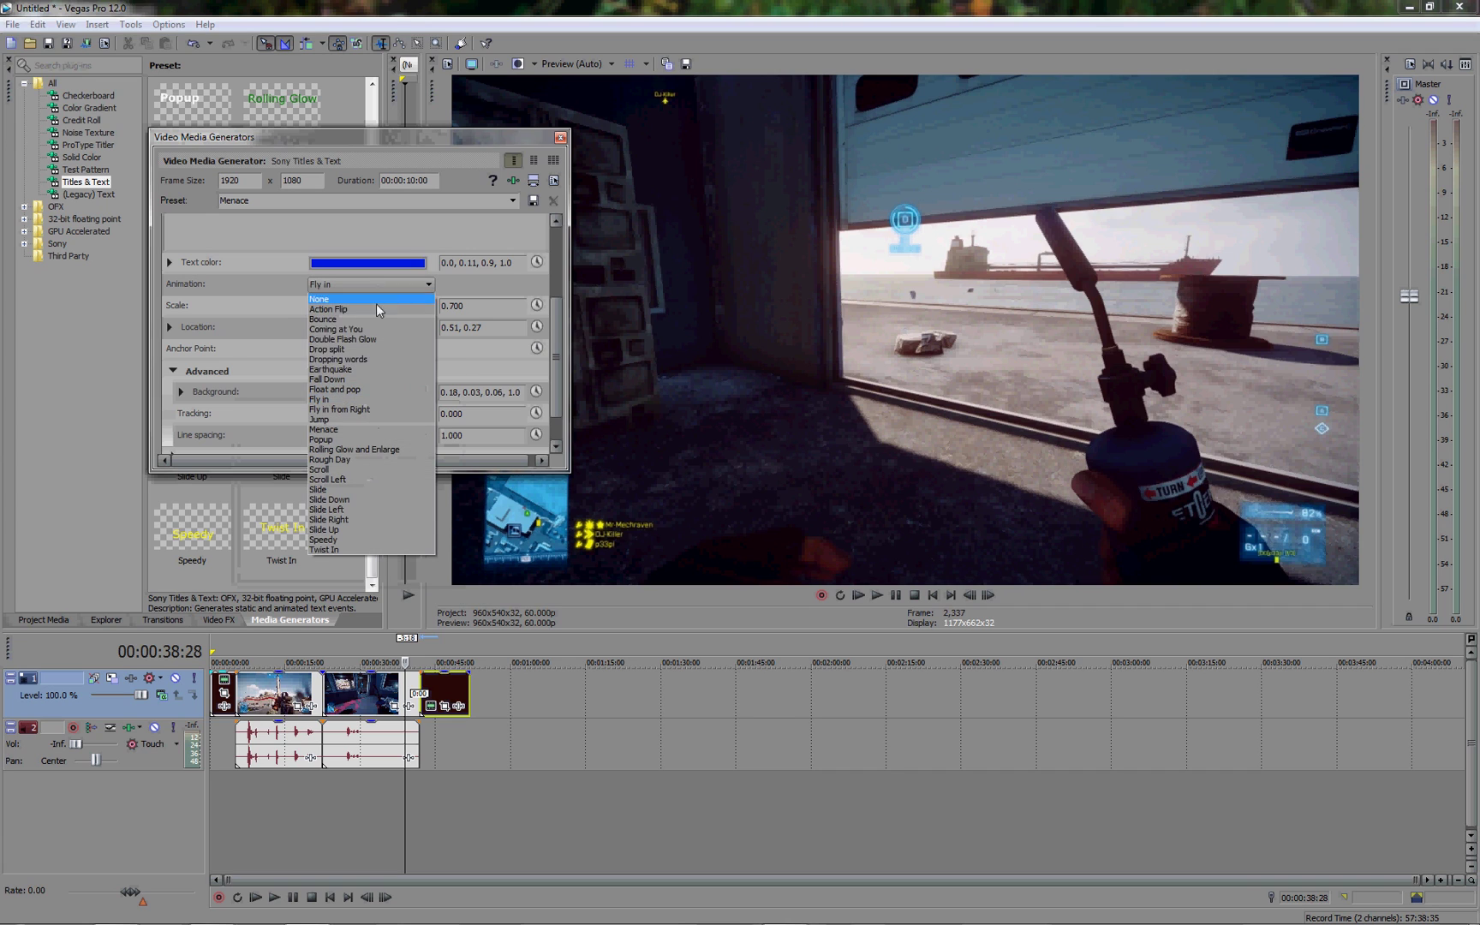
pyautogui.click(349, 439)
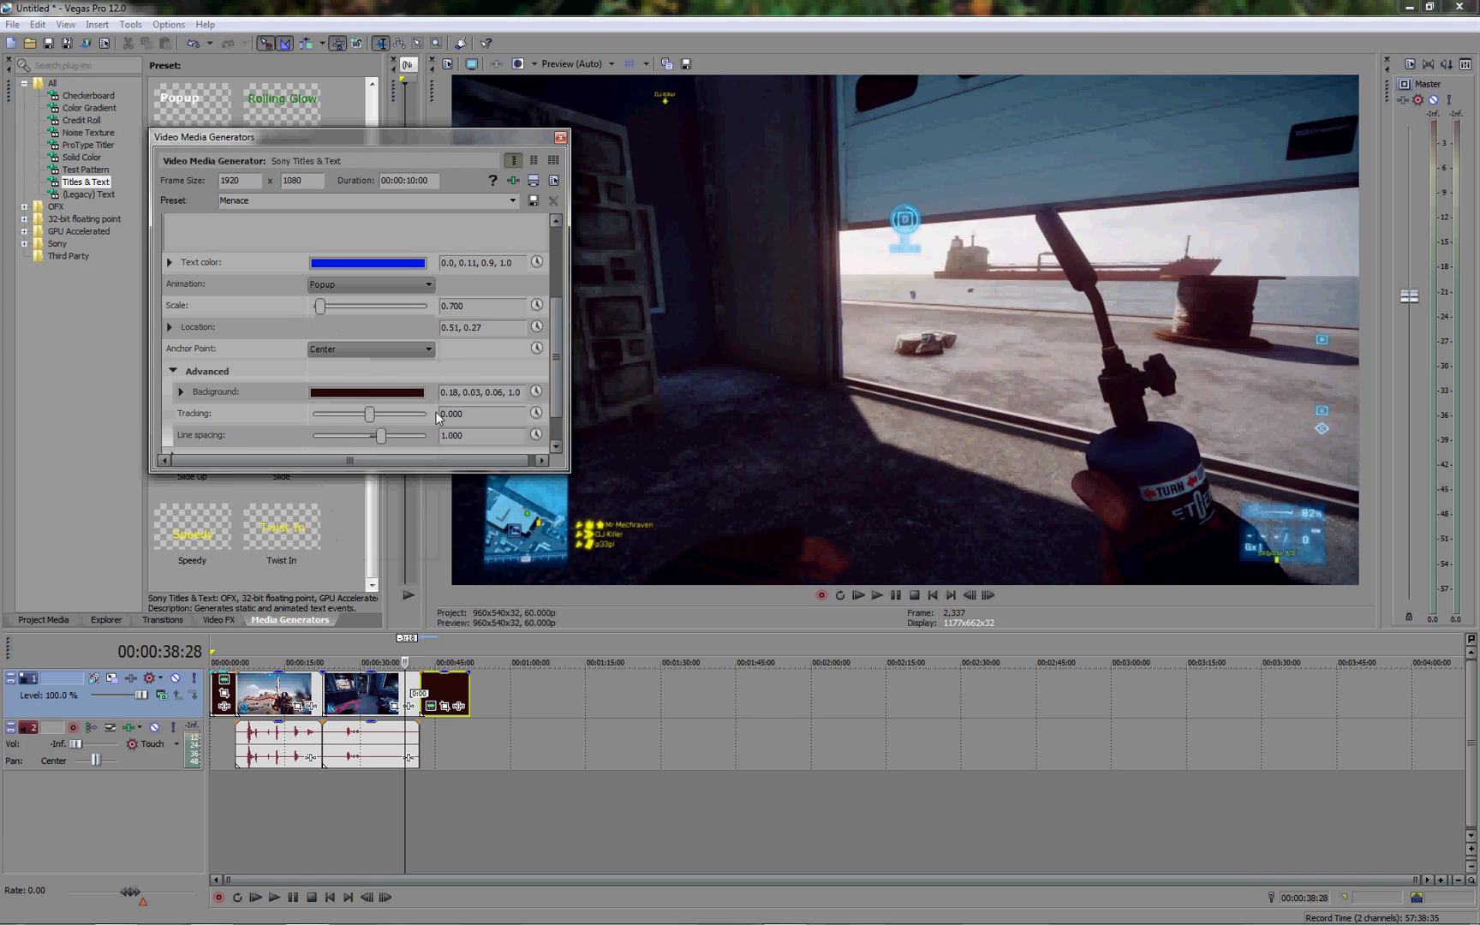
pyautogui.click(560, 137)
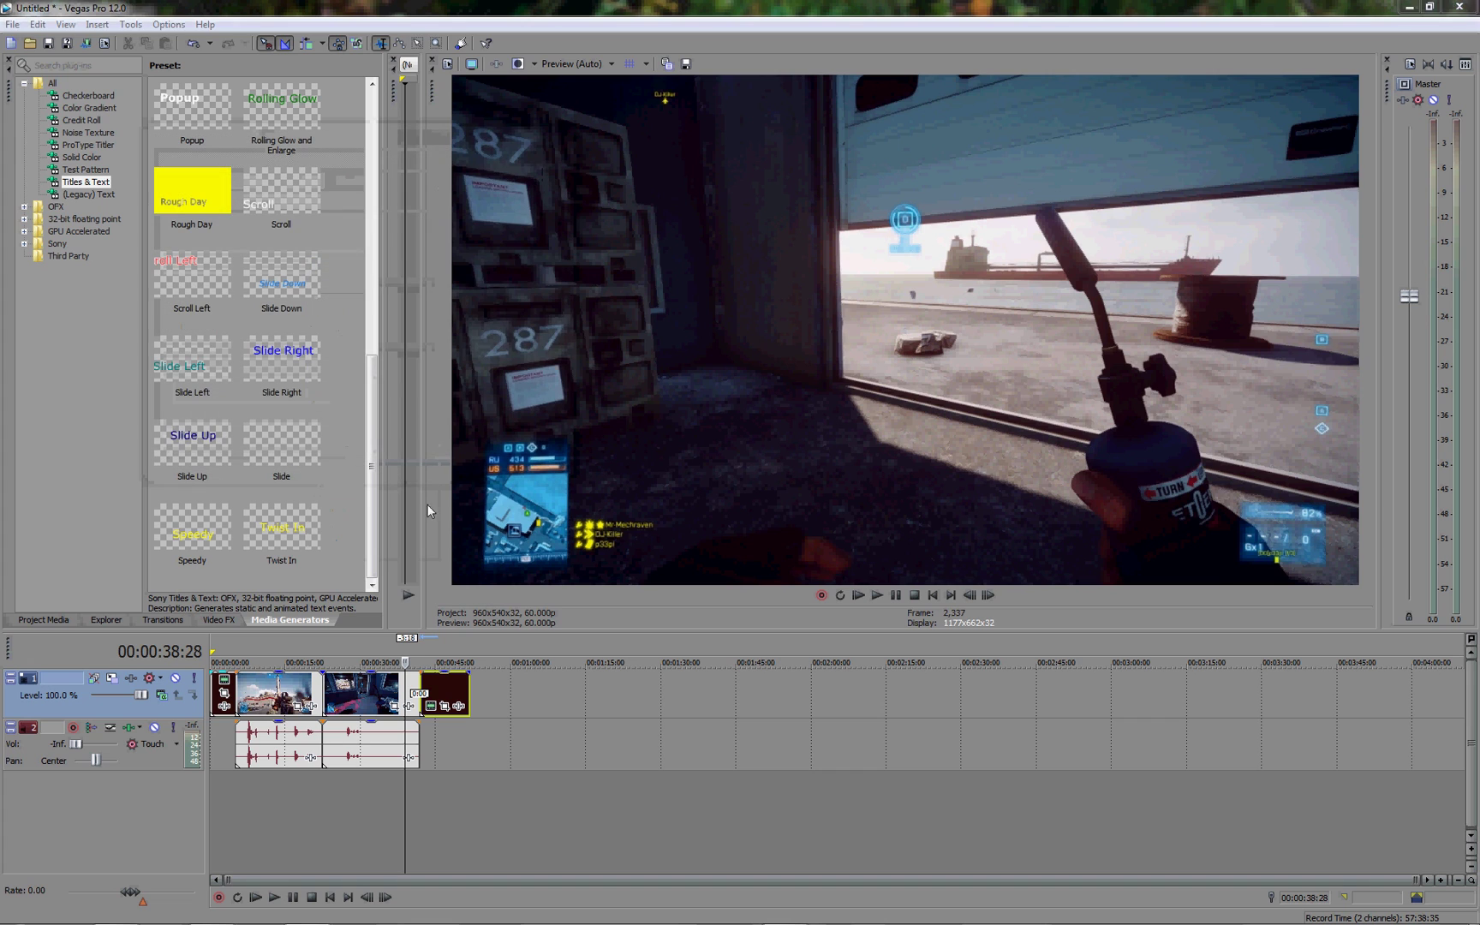
# Preview the project briefly, then raise the audio track volume to -1.7 dB.
pyautogui.click(858, 594)
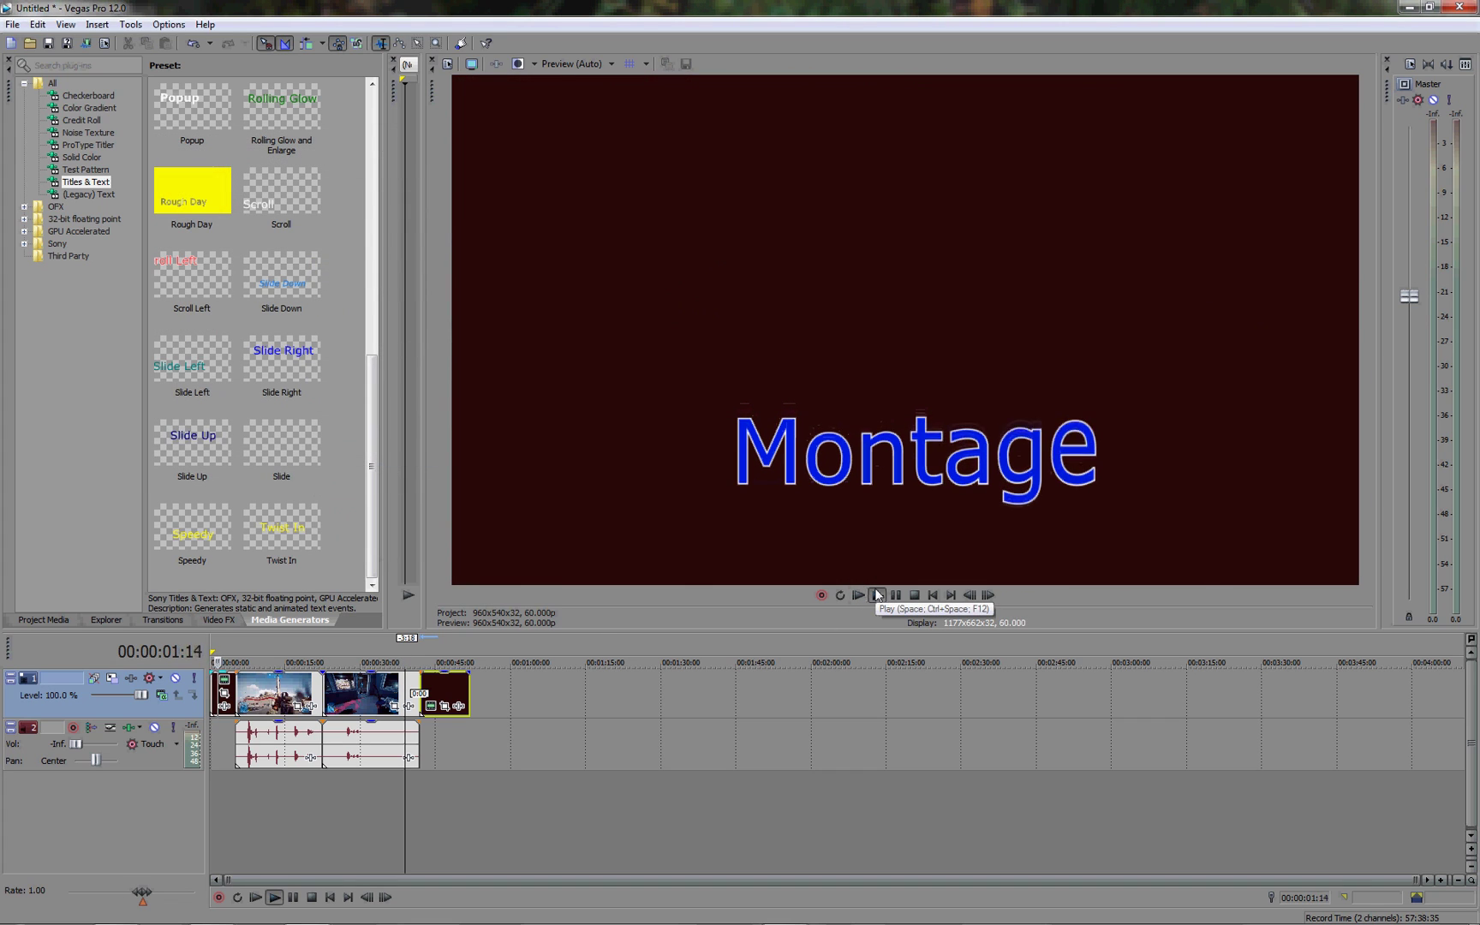
pyautogui.click(895, 595)
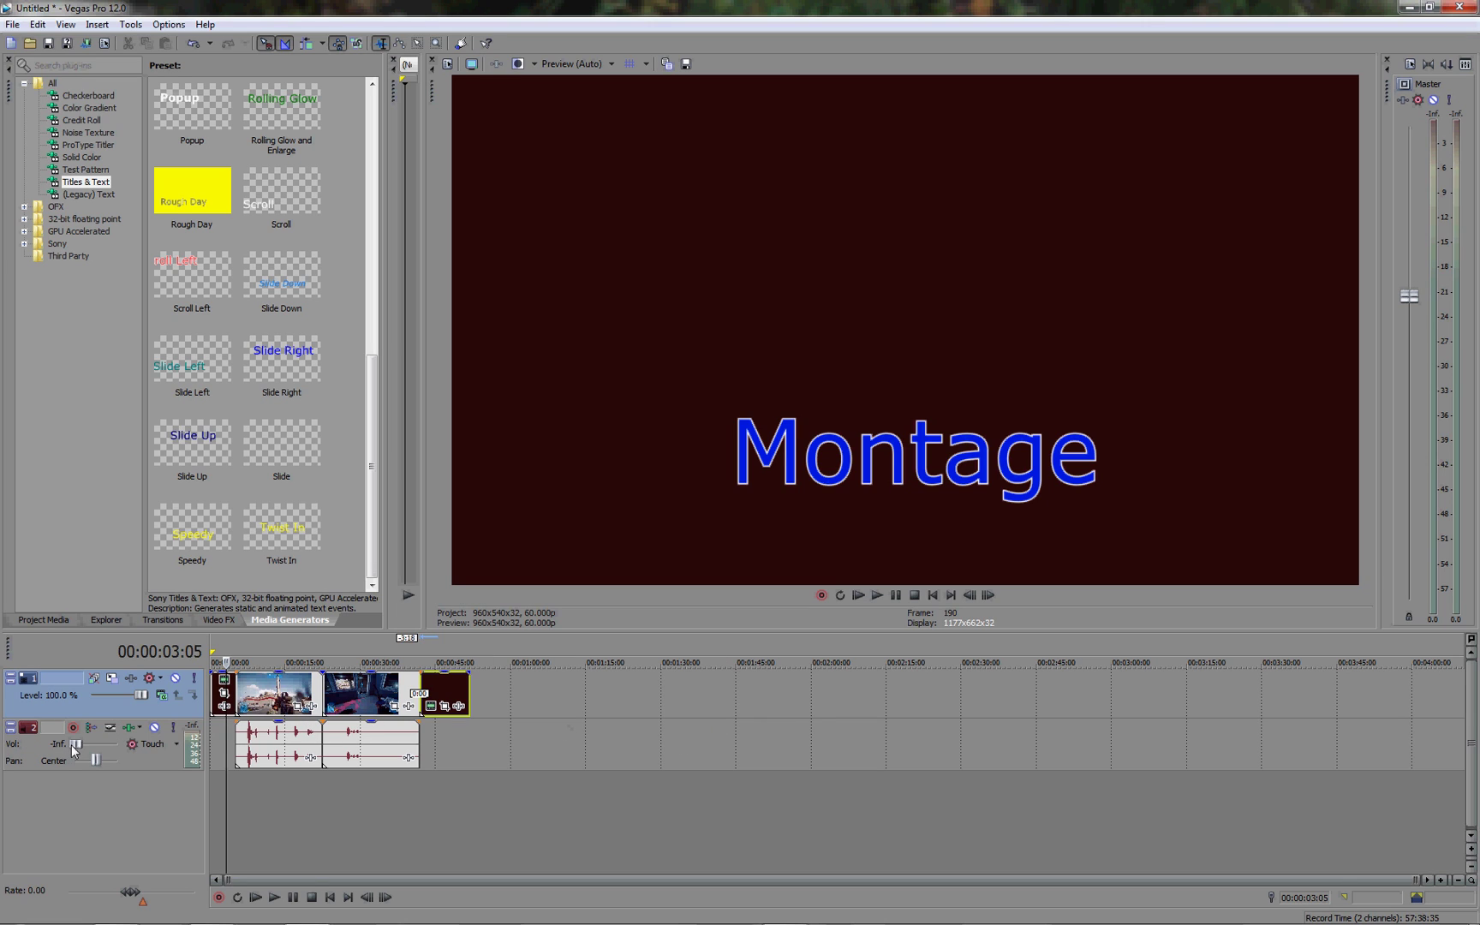
pyautogui.moveTo(81, 743); pyautogui.dragTo(97, 742)
# Increase the timeline track height to expose the audio clips' gain lines.
pyautogui.scroll(1, 808, 788)
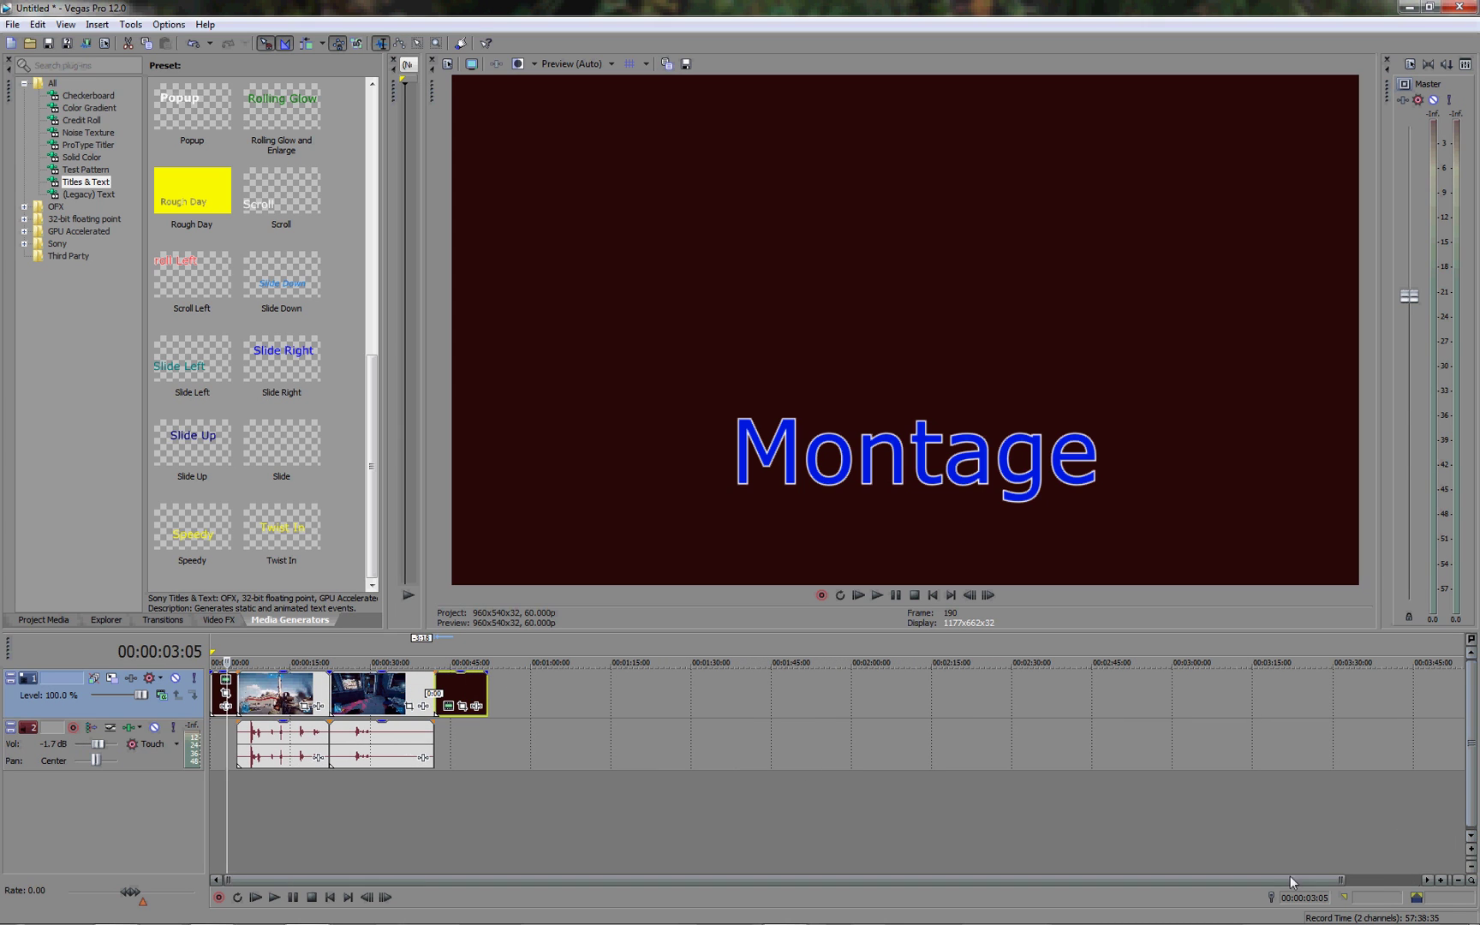
pyautogui.click(1471, 850)
pyautogui.click(1472, 854)
pyautogui.click(1472, 853)
pyautogui.click(1471, 853)
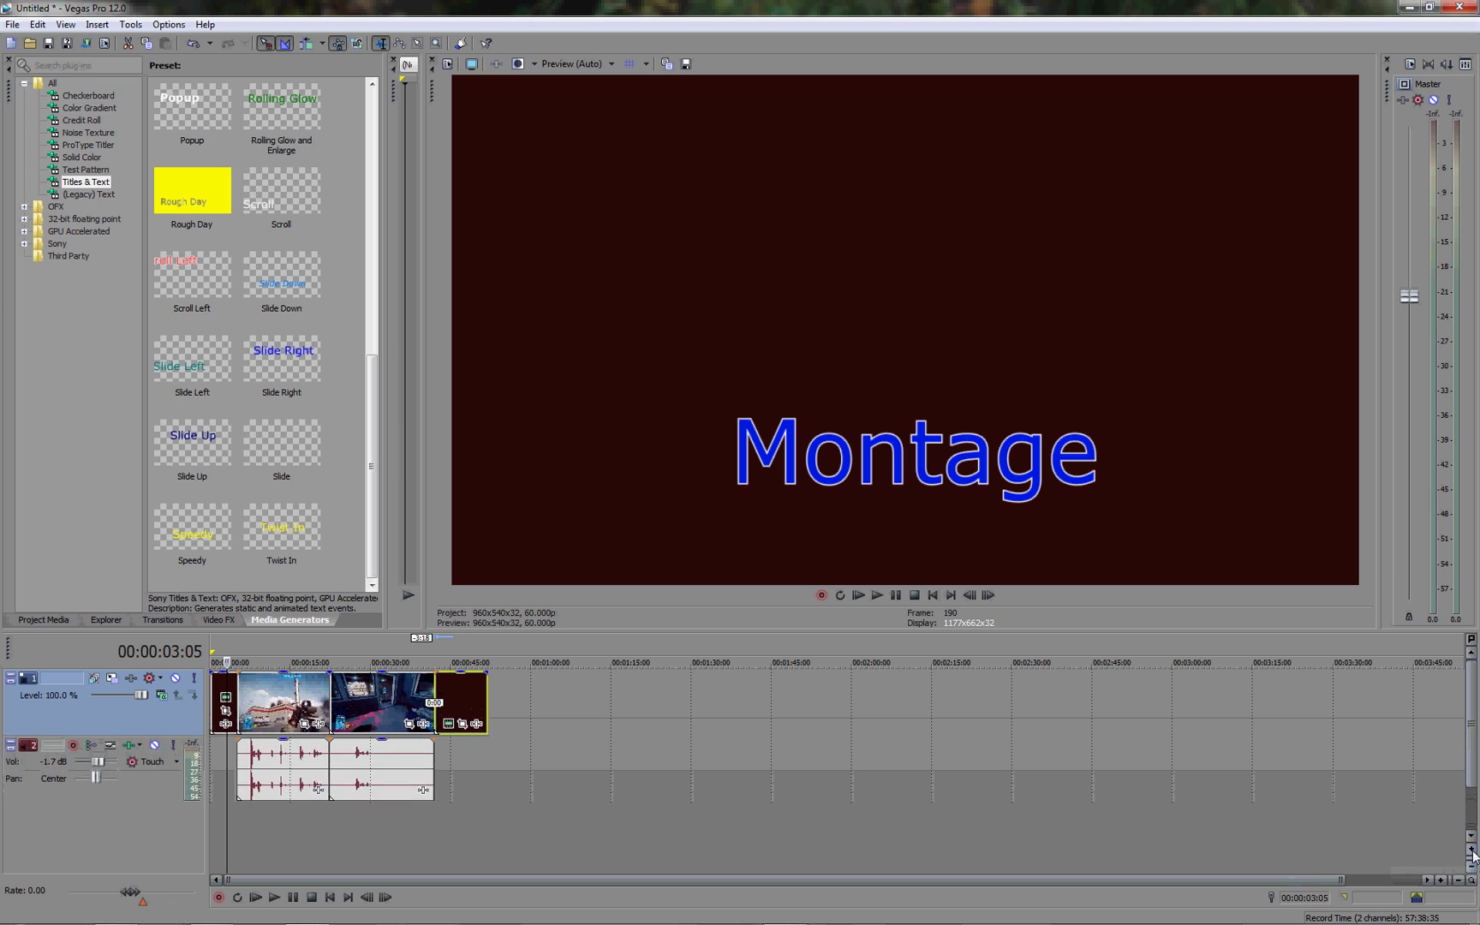
pyautogui.click(1472, 853)
pyautogui.click(1471, 851)
pyautogui.click(1472, 851)
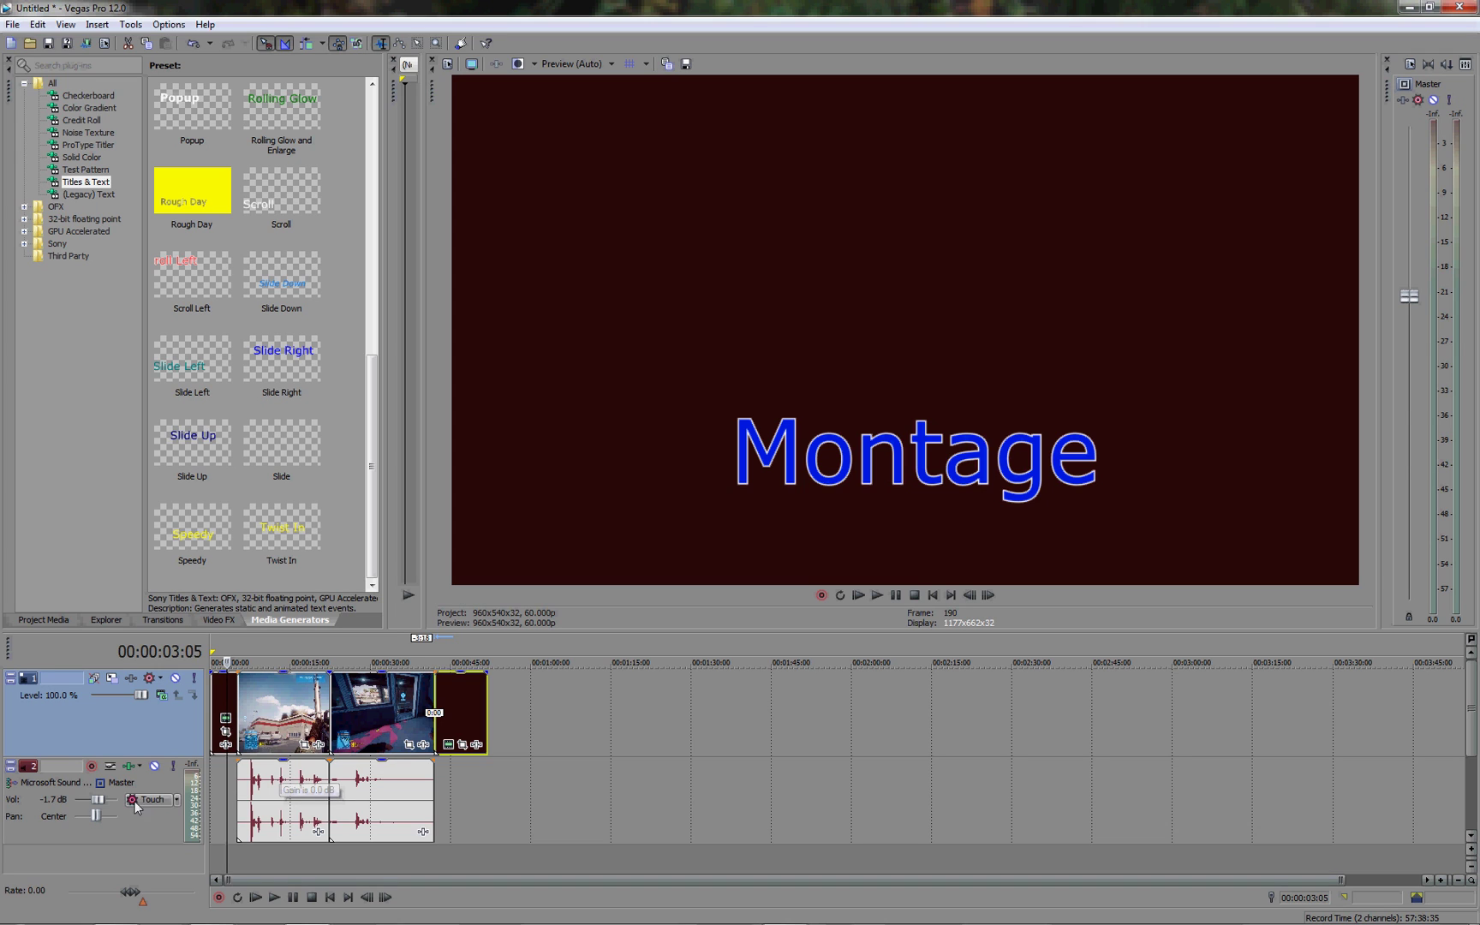
# Drag both audio clips' gain lines to the bottom so the audio is silent.
pyautogui.click(147, 821)
pyautogui.rightClick(147, 821)
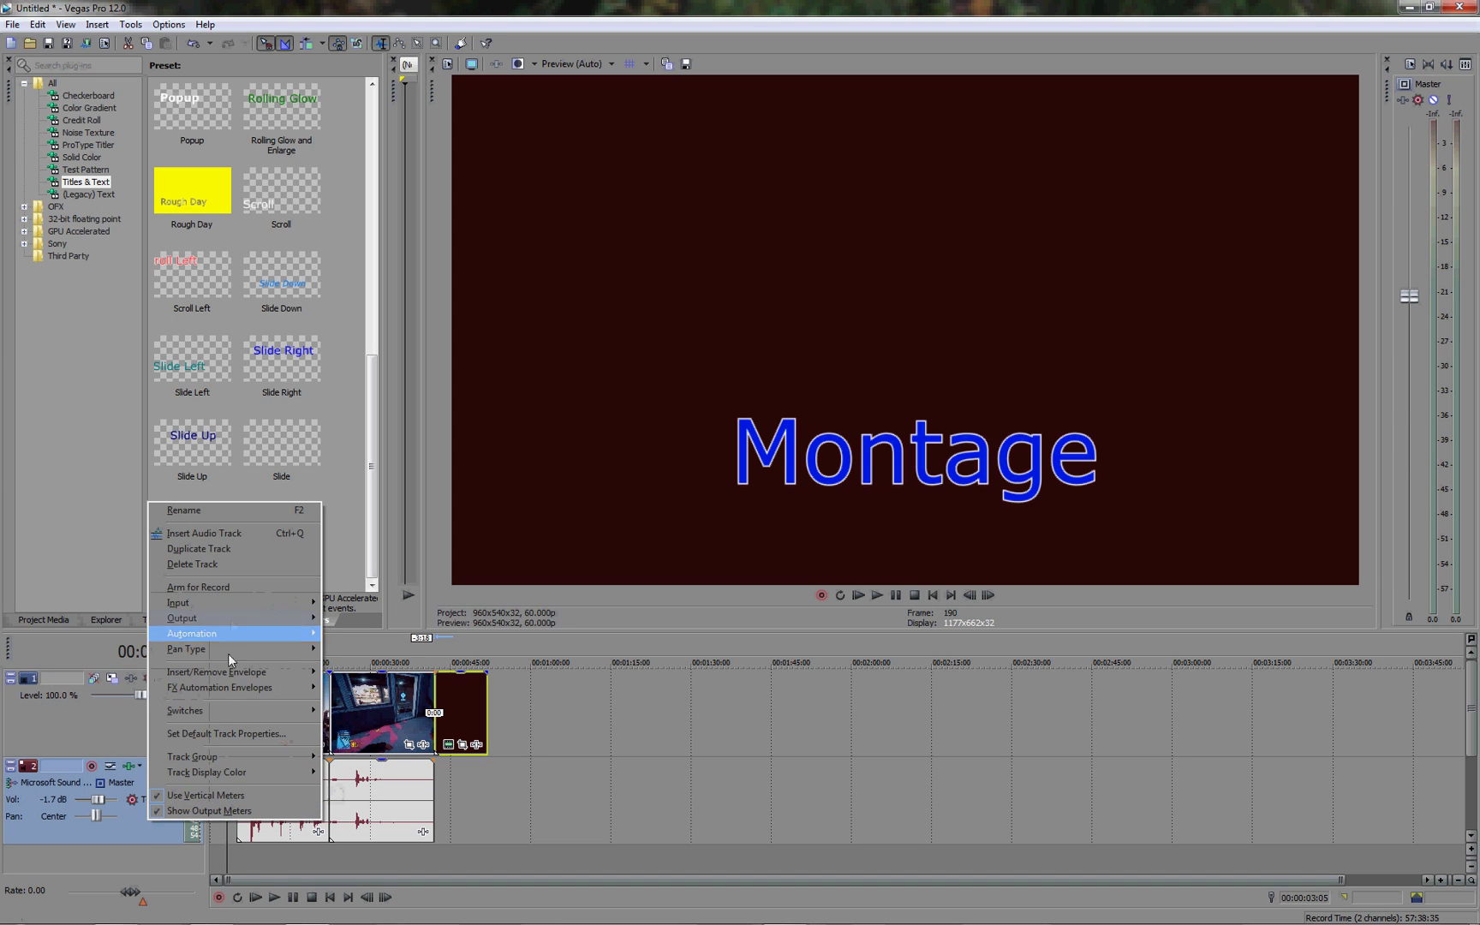
pyautogui.click(112, 862)
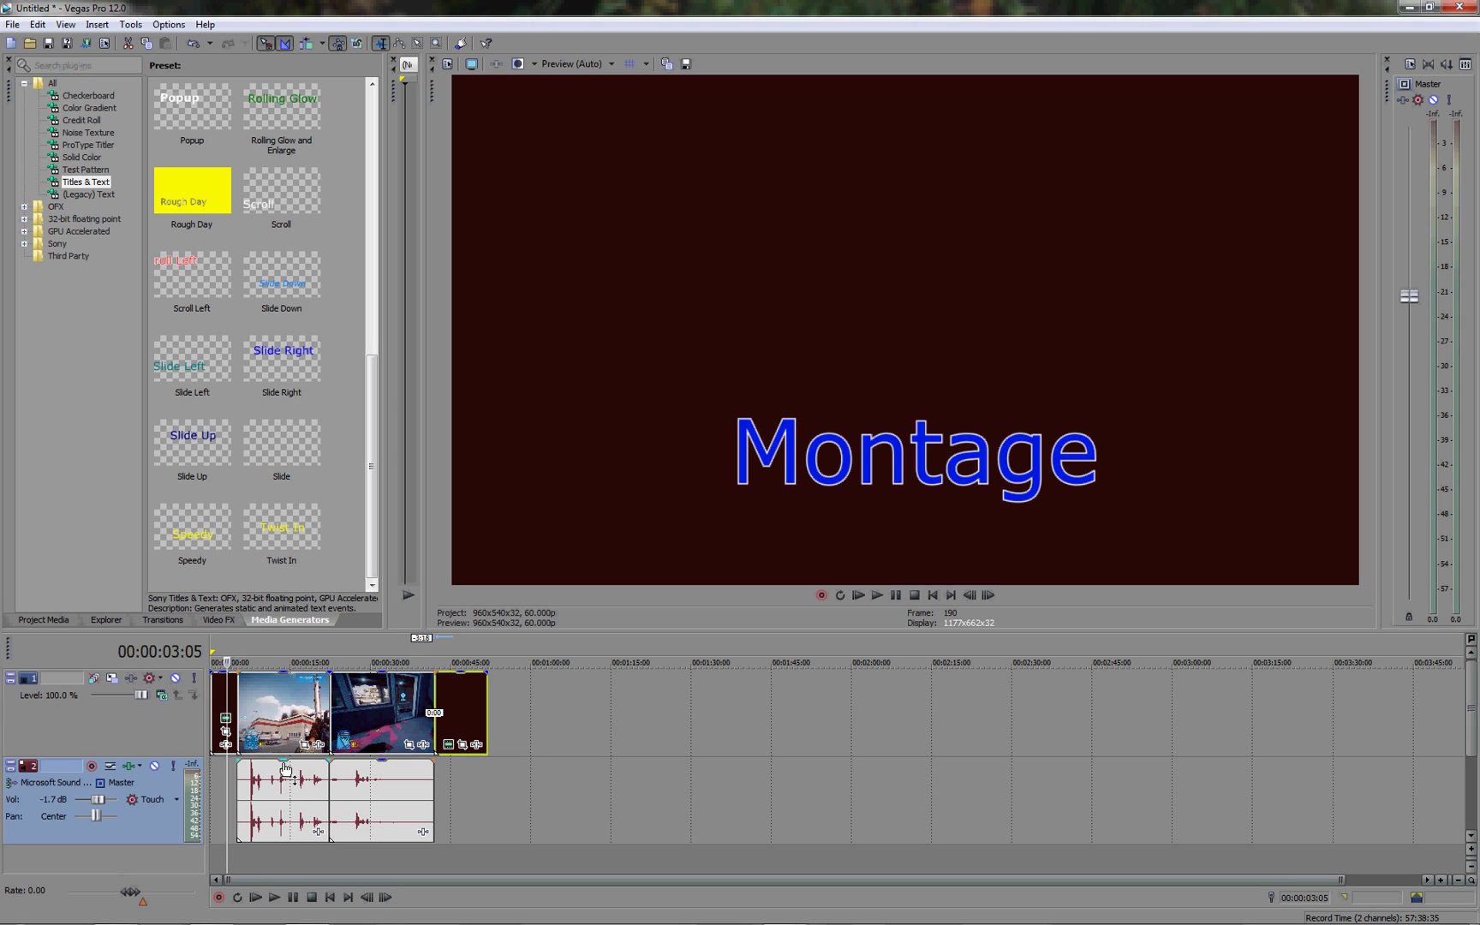
pyautogui.moveTo(285, 766)
pyautogui.moveTo(285, 767); pyautogui.dragTo(286, 871)
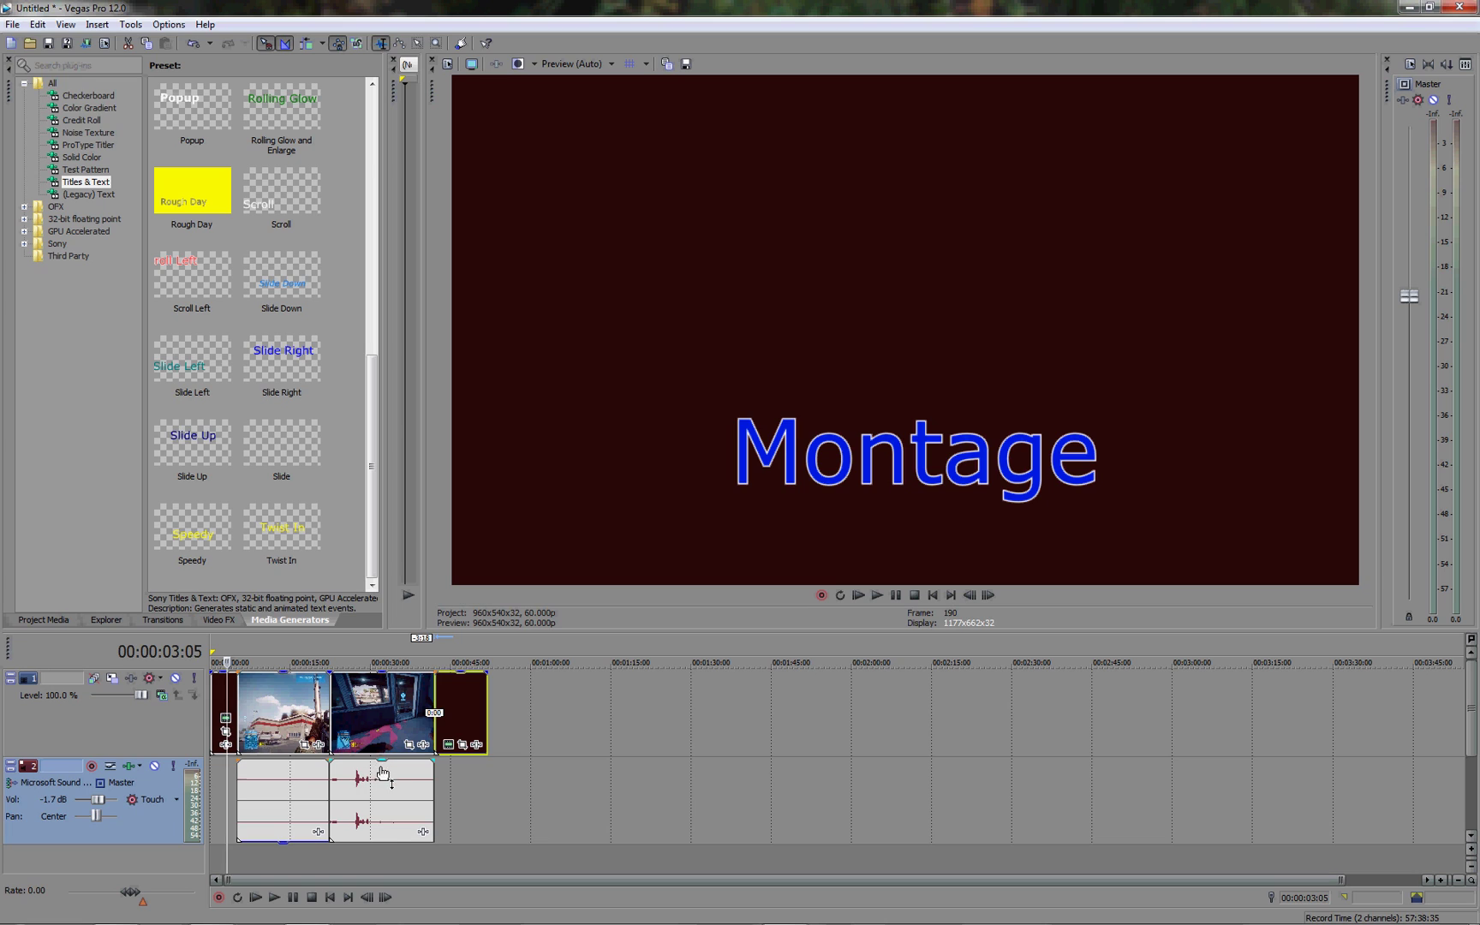
pyautogui.moveTo(381, 774); pyautogui.dragTo(386, 810)
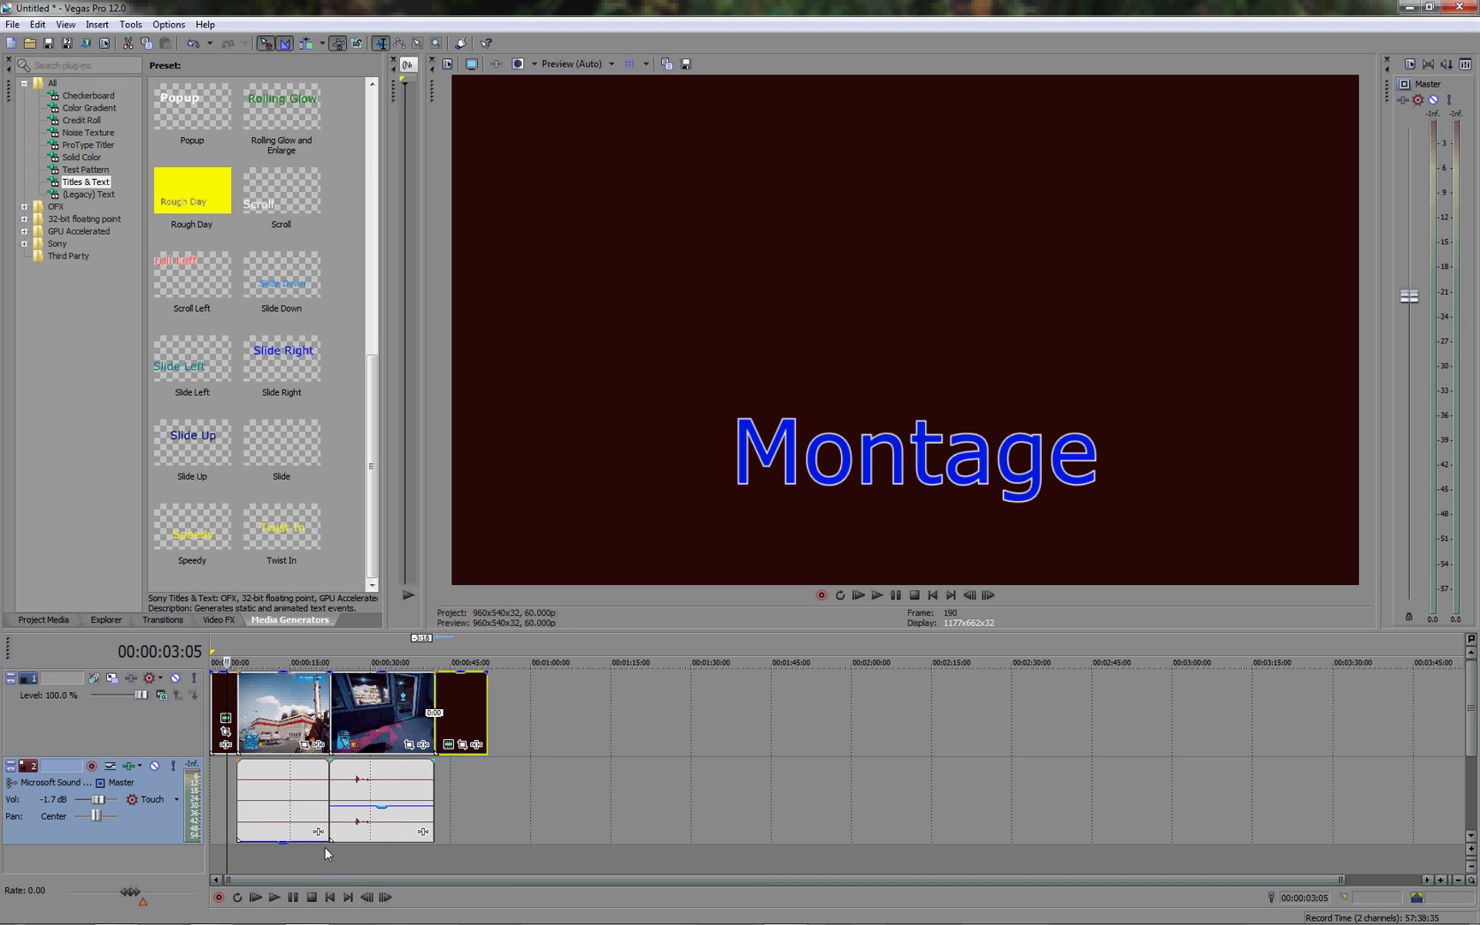
pyautogui.moveTo(287, 843)
pyautogui.mouseDown()
pyautogui.moveTo(291, 815)
pyautogui.moveTo(292, 848)
pyautogui.mouseUp()
pyautogui.moveTo(385, 812); pyautogui.dragTo(381, 841)
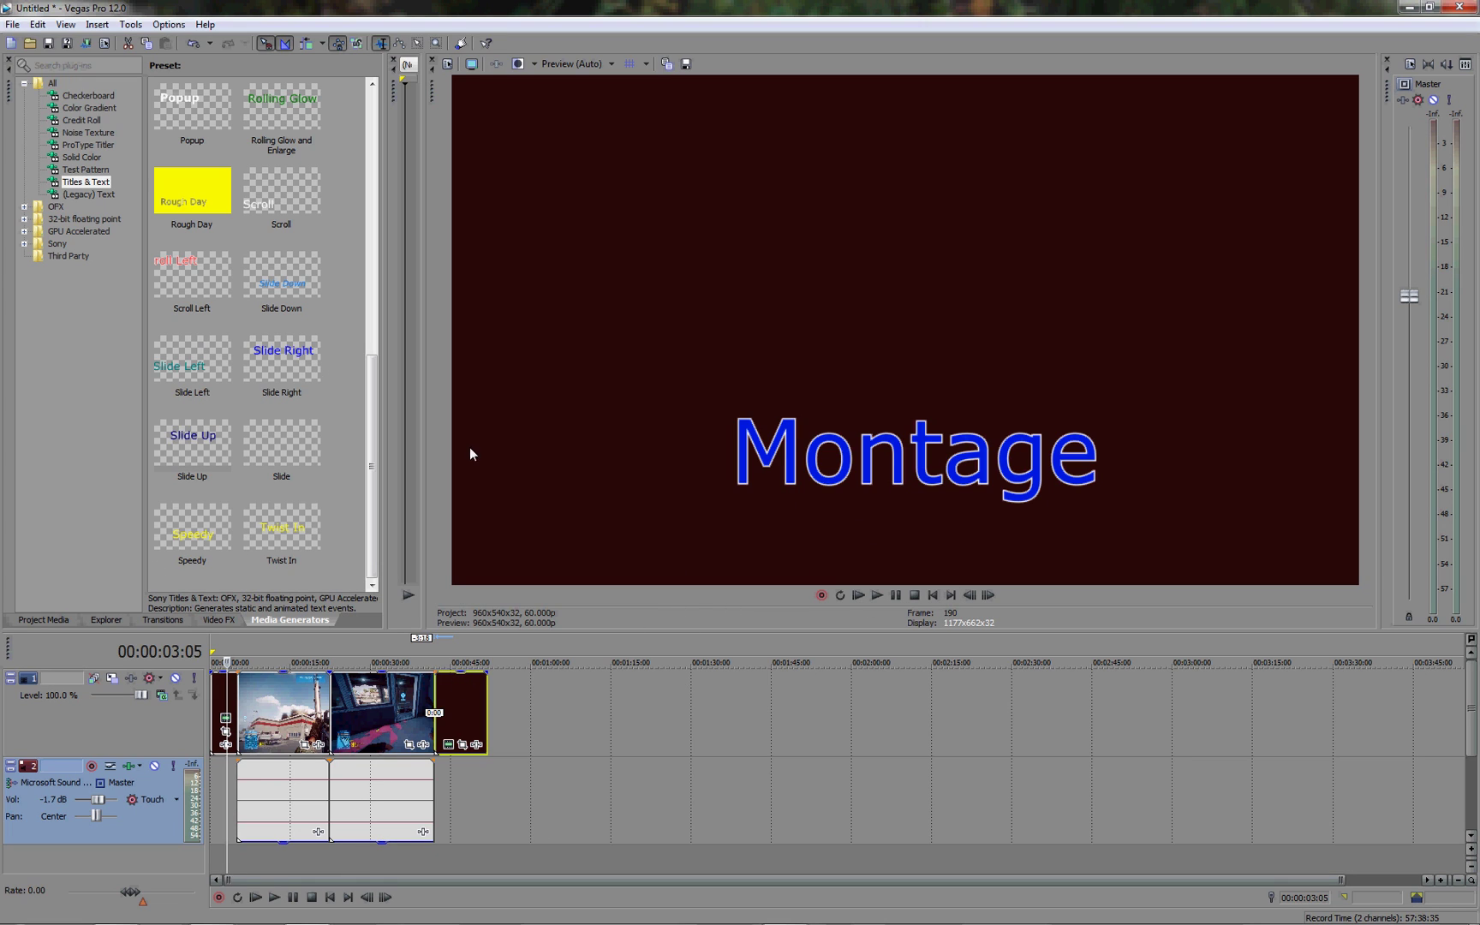
# Shrink the timeline tracks back to their normal height.
pyautogui.click(1471, 866)
pyautogui.click(1472, 867)
pyautogui.click(1471, 867)
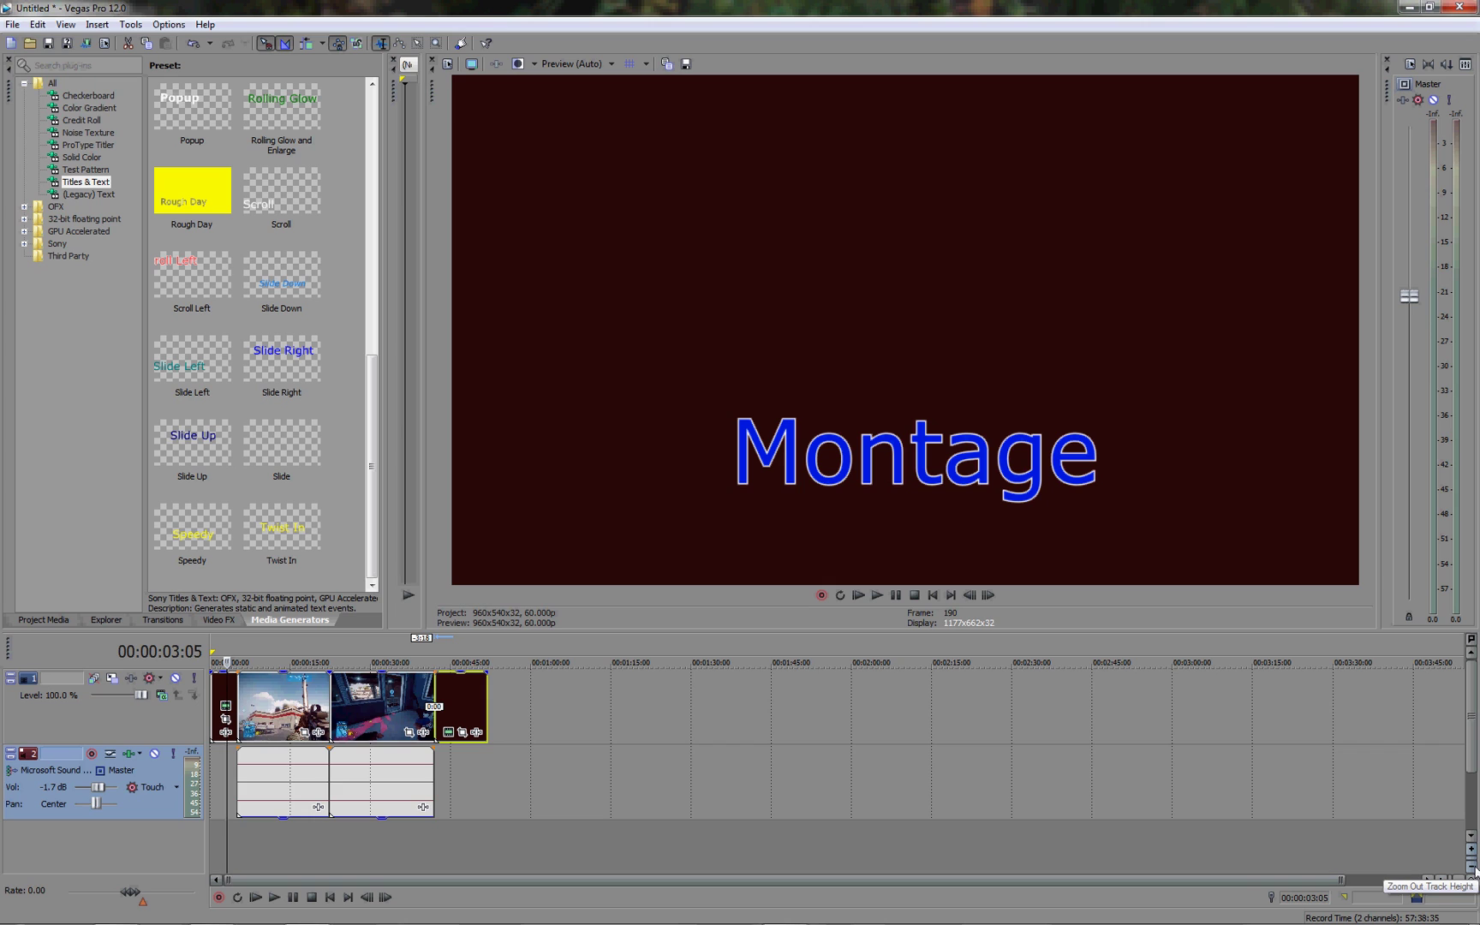
pyautogui.click(1472, 869)
pyautogui.click(1472, 869)
pyautogui.click(1472, 868)
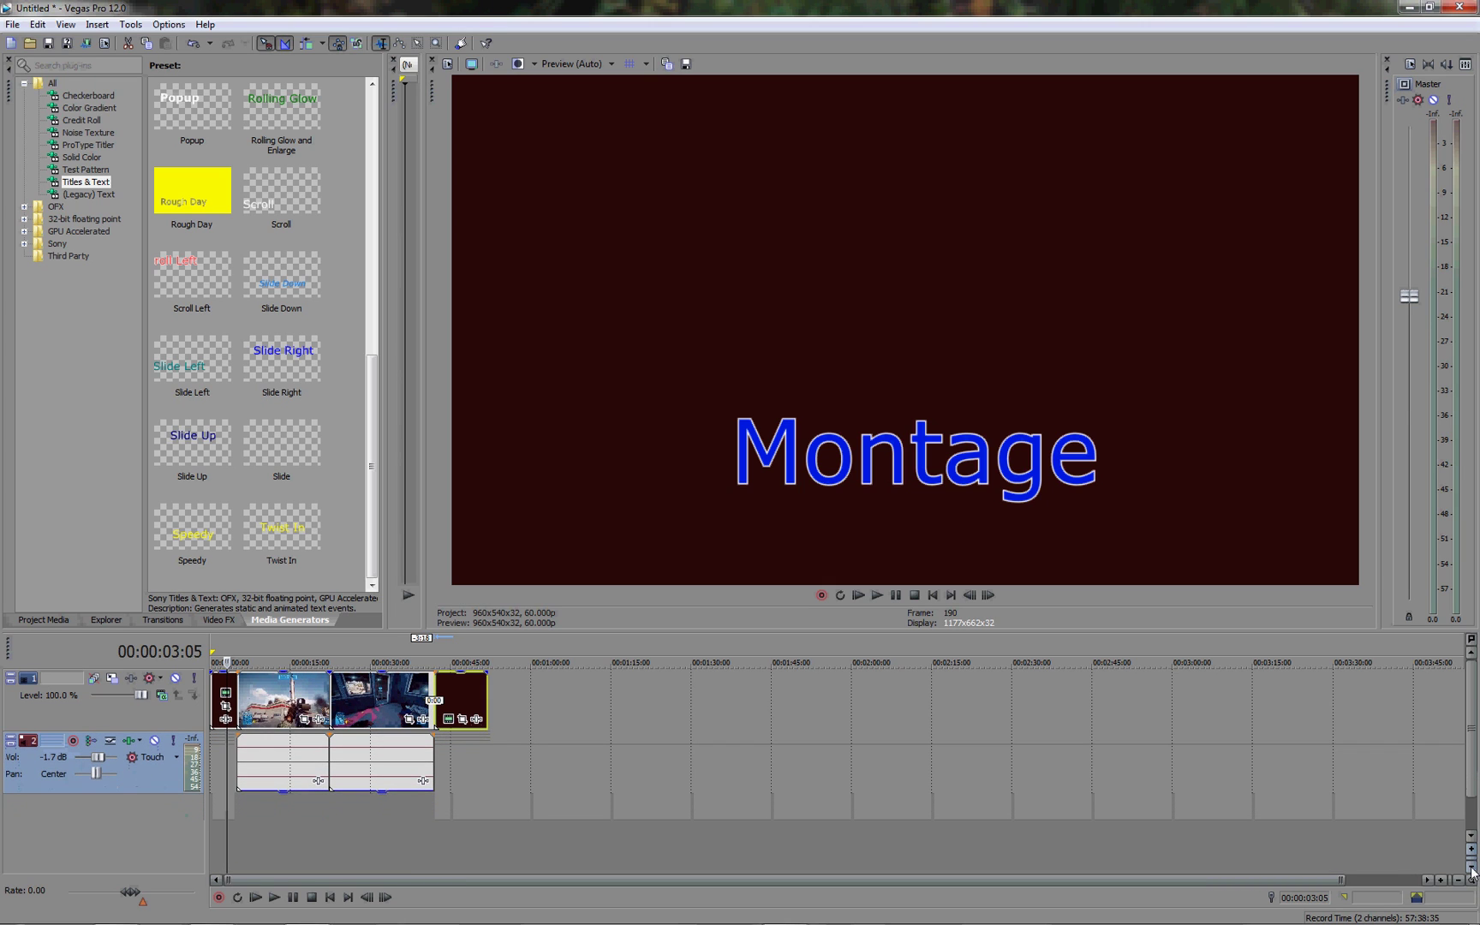
pyautogui.click(1472, 868)
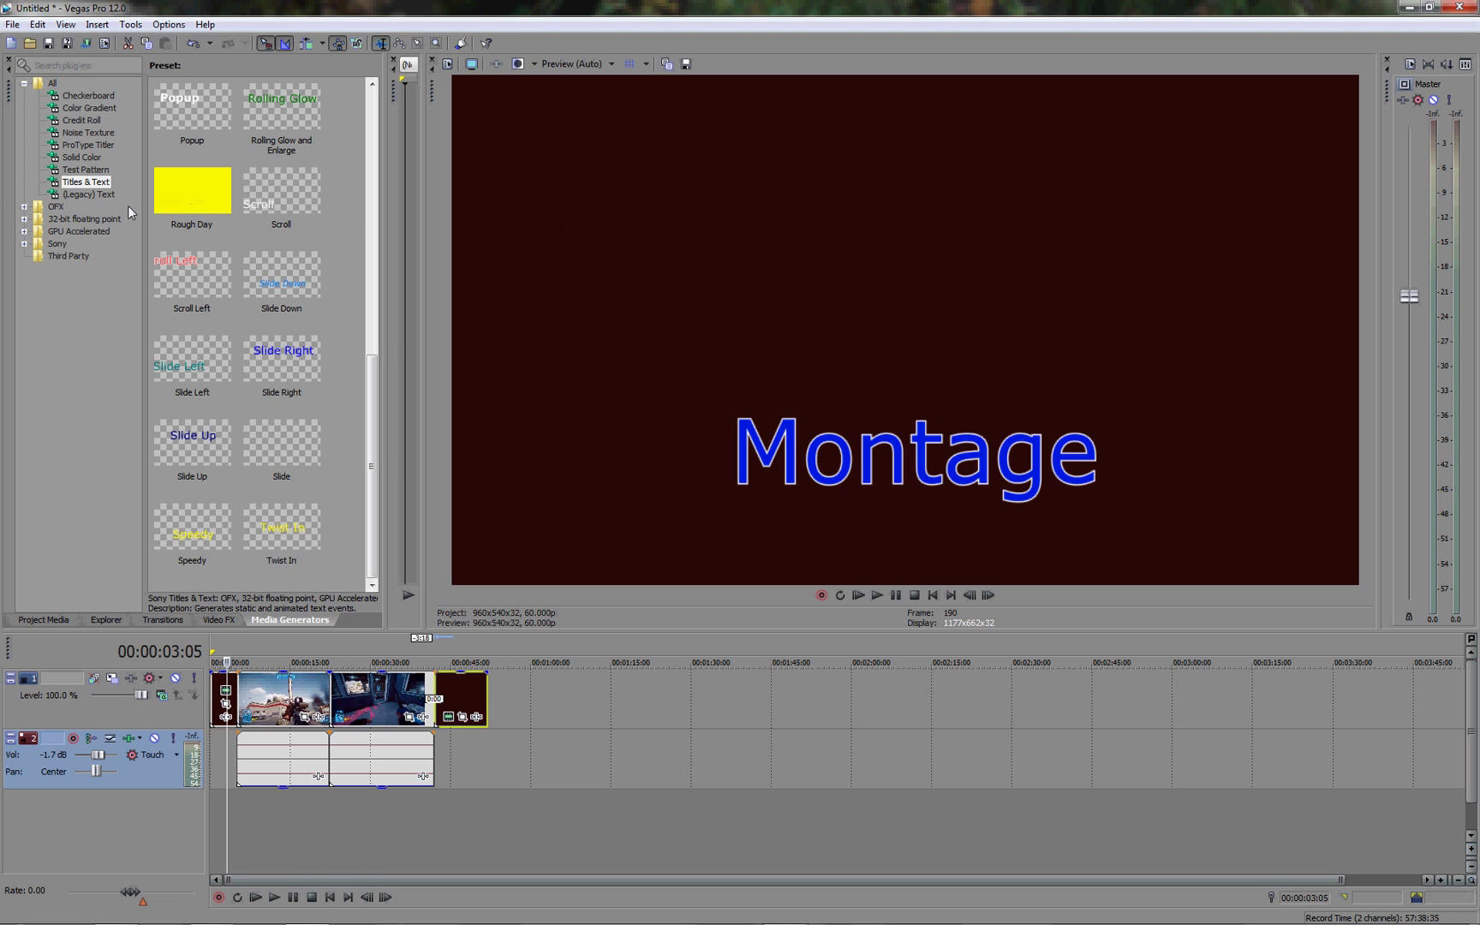
# Open File > Render As, keeping the Videos folder as the output destination.
pyautogui.click(12, 24)
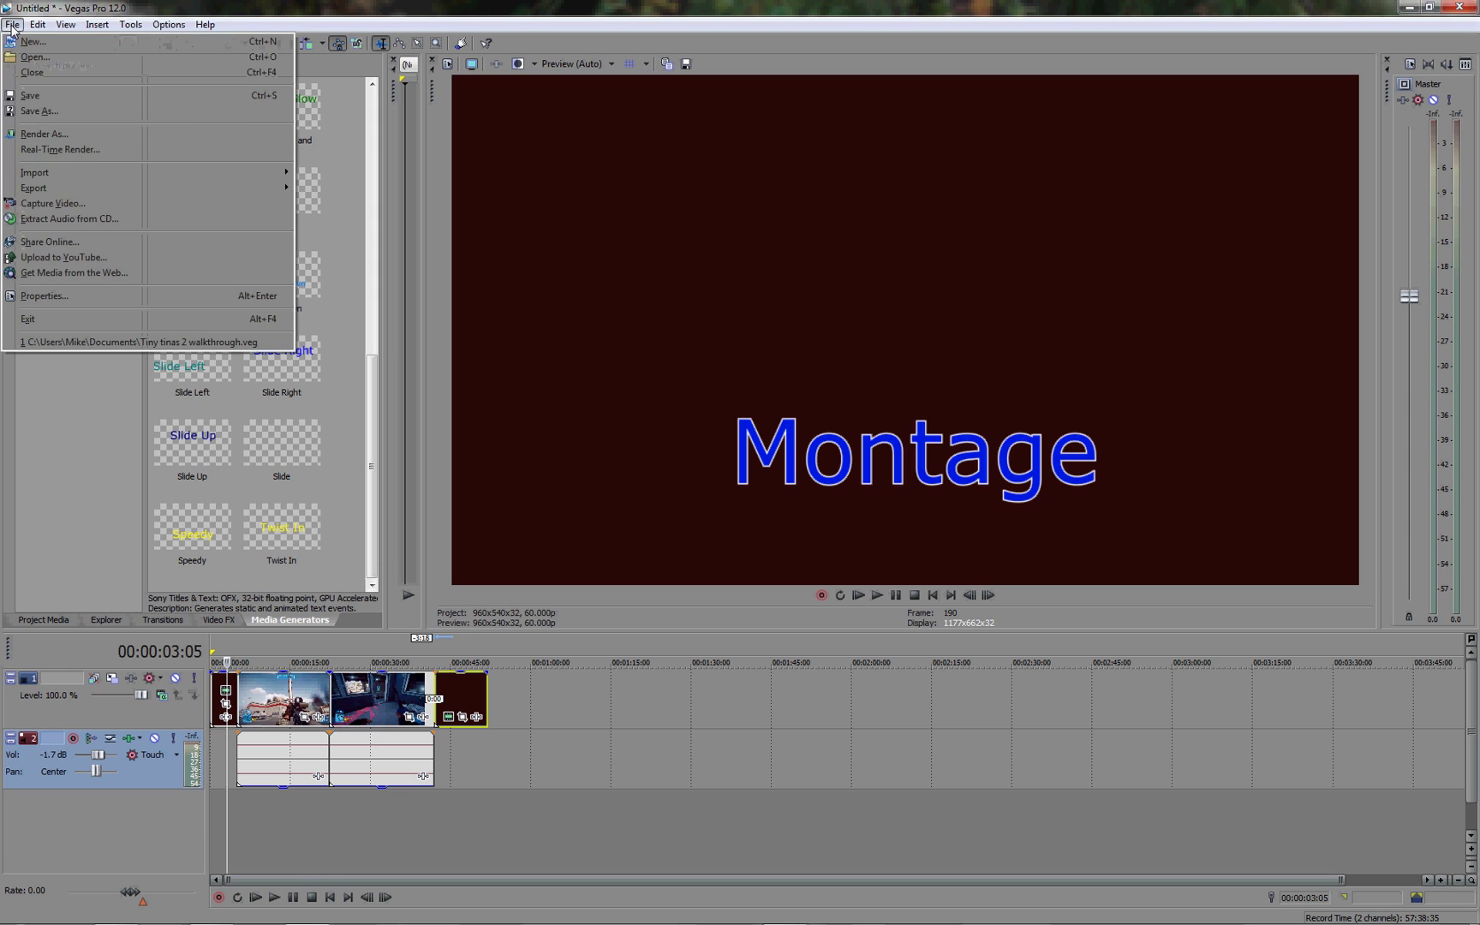
pyautogui.click(45, 135)
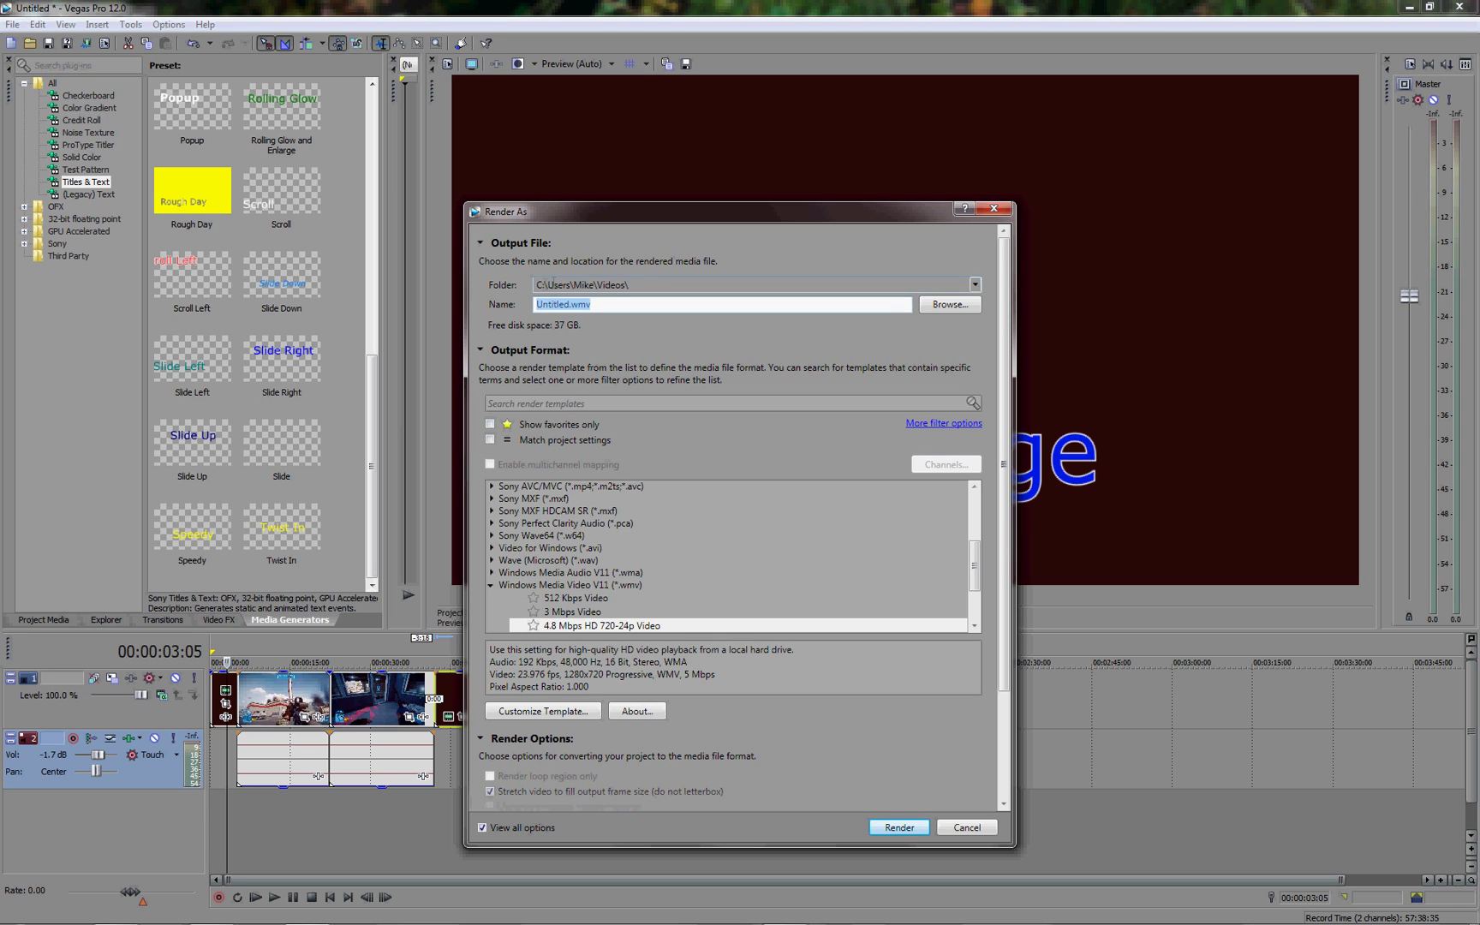
pyautogui.click(975, 285)
pyautogui.click(975, 282)
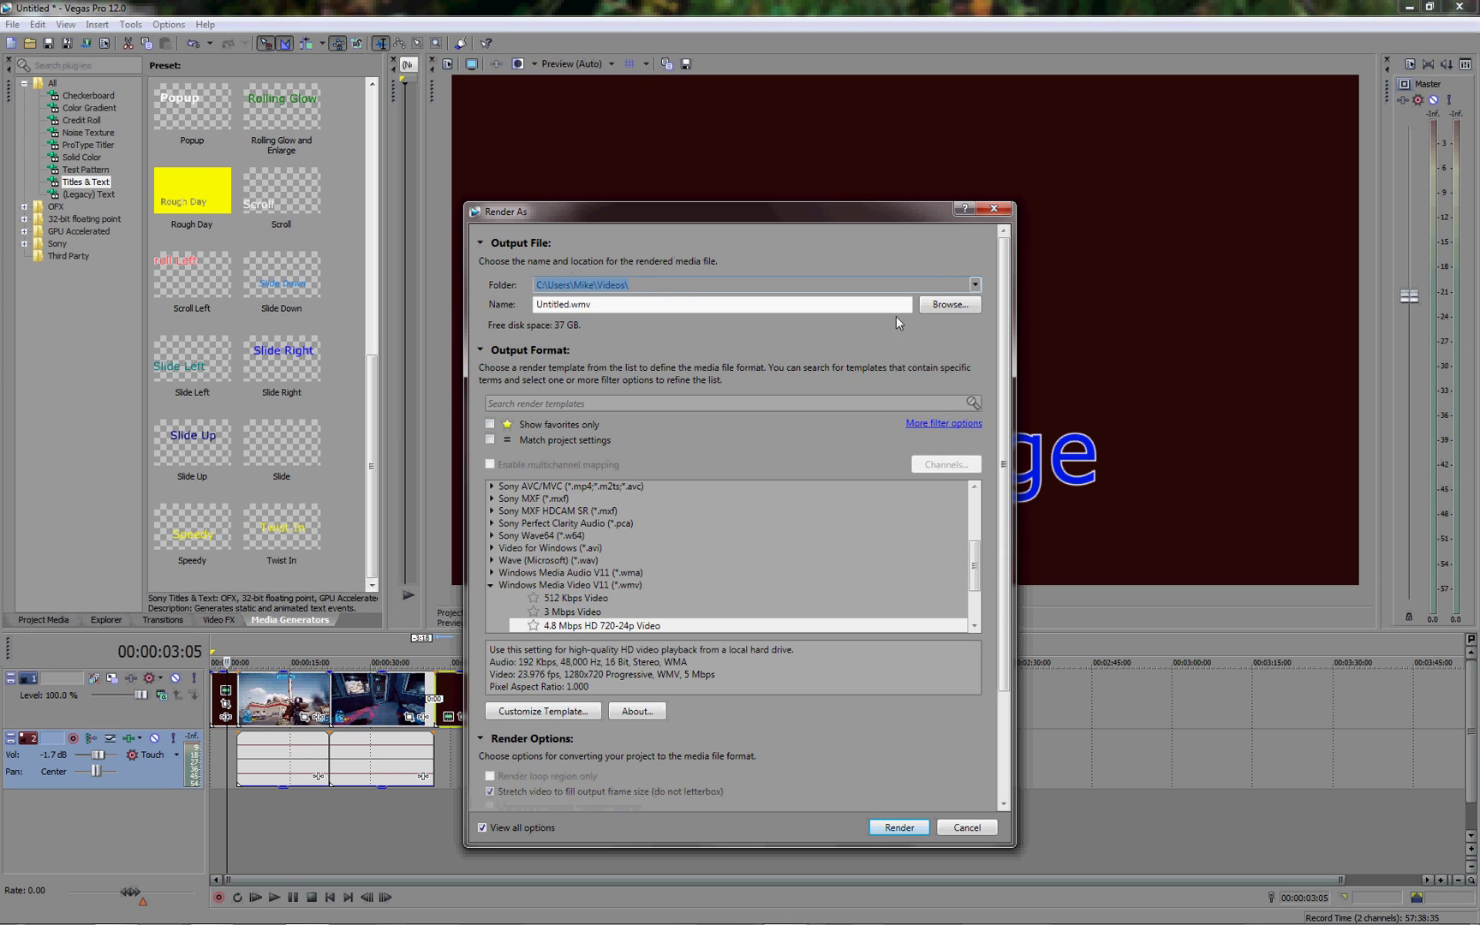
# Rename the output file from Untitled.wmv to Test.wmv.
pyautogui.click(597, 306)
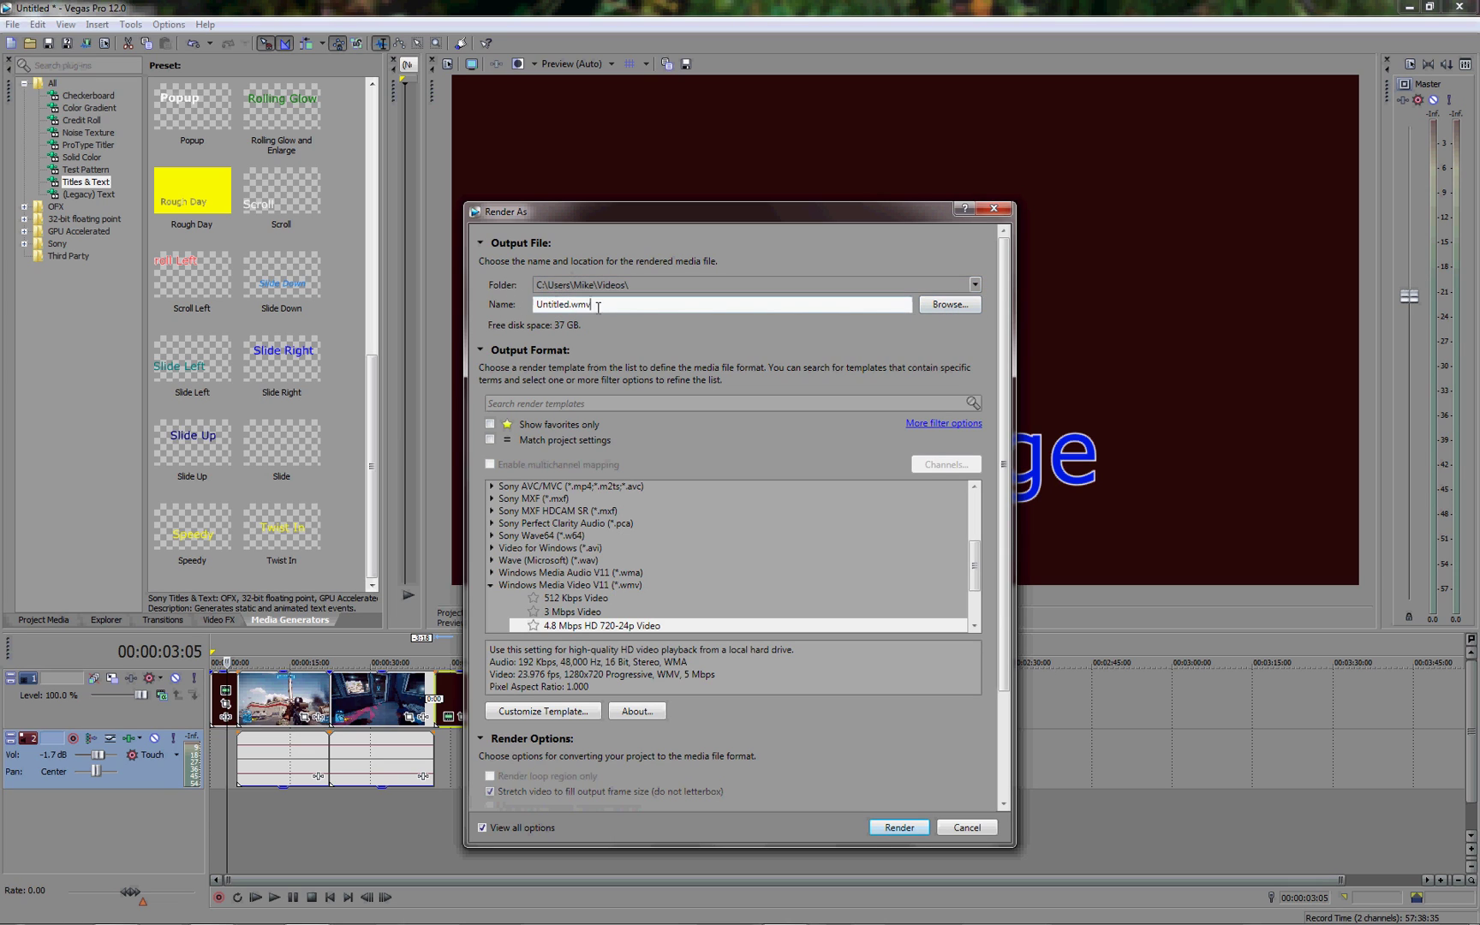
pyautogui.press('BackSpace')
pyautogui.press('BackSpace')
pyautogui.press('BackSpace')
pyautogui.press('BackSpace')
pyautogui.press('BackSpace')
pyautogui.press('BackSpace')
pyautogui.press('BackSpace')
pyautogui.press('BackSpace')
pyautogui.press('BackSpace')
pyautogui.press('BackSpace')
pyautogui.press('BackSpace')
pyautogui.press('BackSpace')
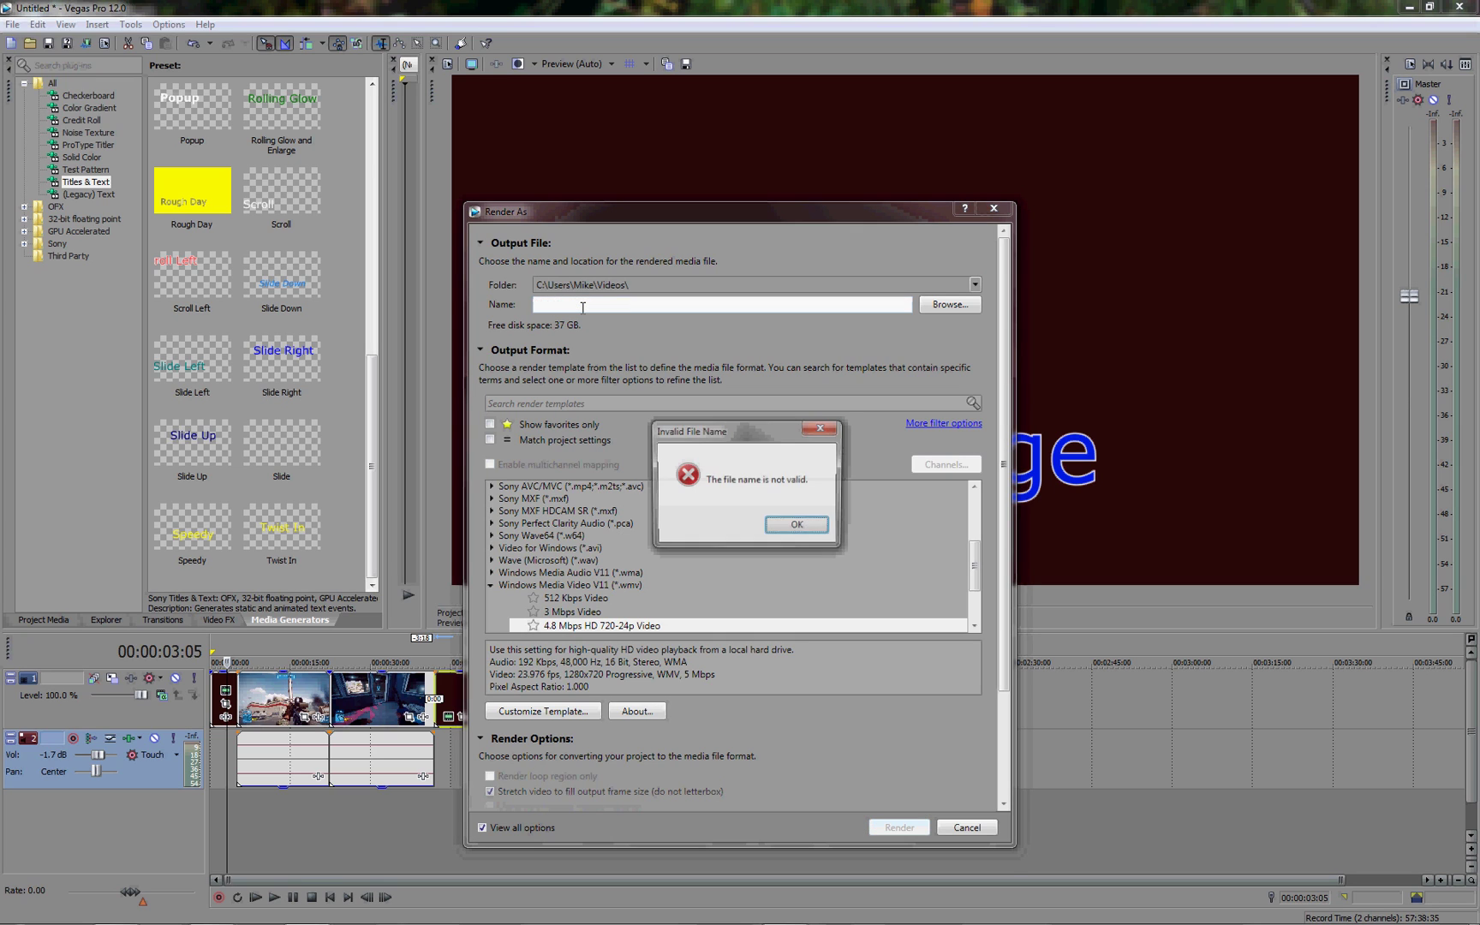
pyautogui.click(798, 526)
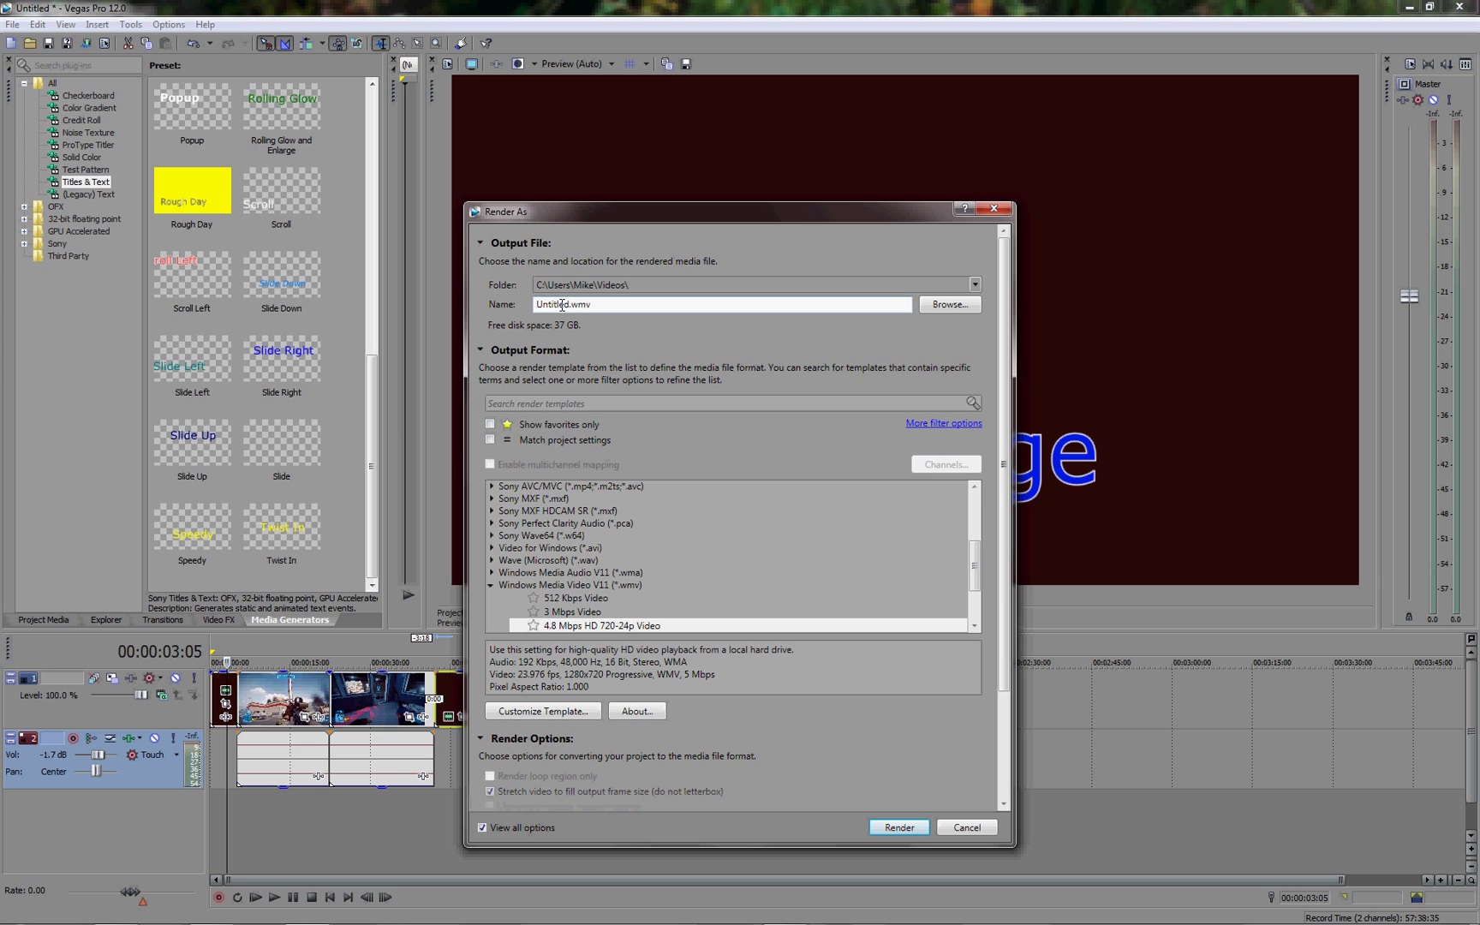
pyautogui.write('Test')
pyautogui.press('Right')
pyautogui.press('Right')
pyautogui.press('Right')
pyautogui.press('Right')
pyautogui.press('Right')
pyautogui.press('Right')
pyautogui.press('Right')
pyautogui.press('Right')
pyautogui.press('BackSpace')
pyautogui.press('BackSpace')
pyautogui.press('BackSpace')
pyautogui.press('BackSpace')
pyautogui.press('BackSpace')
pyautogui.press('BackSpace')
pyautogui.press('BackSpace')
pyautogui.press('BackSpace')
# Move the Render As window to the top-left, enlarge it, and scroll the template list.
pyautogui.moveTo(784, 214); pyautogui.dragTo(613, 45)
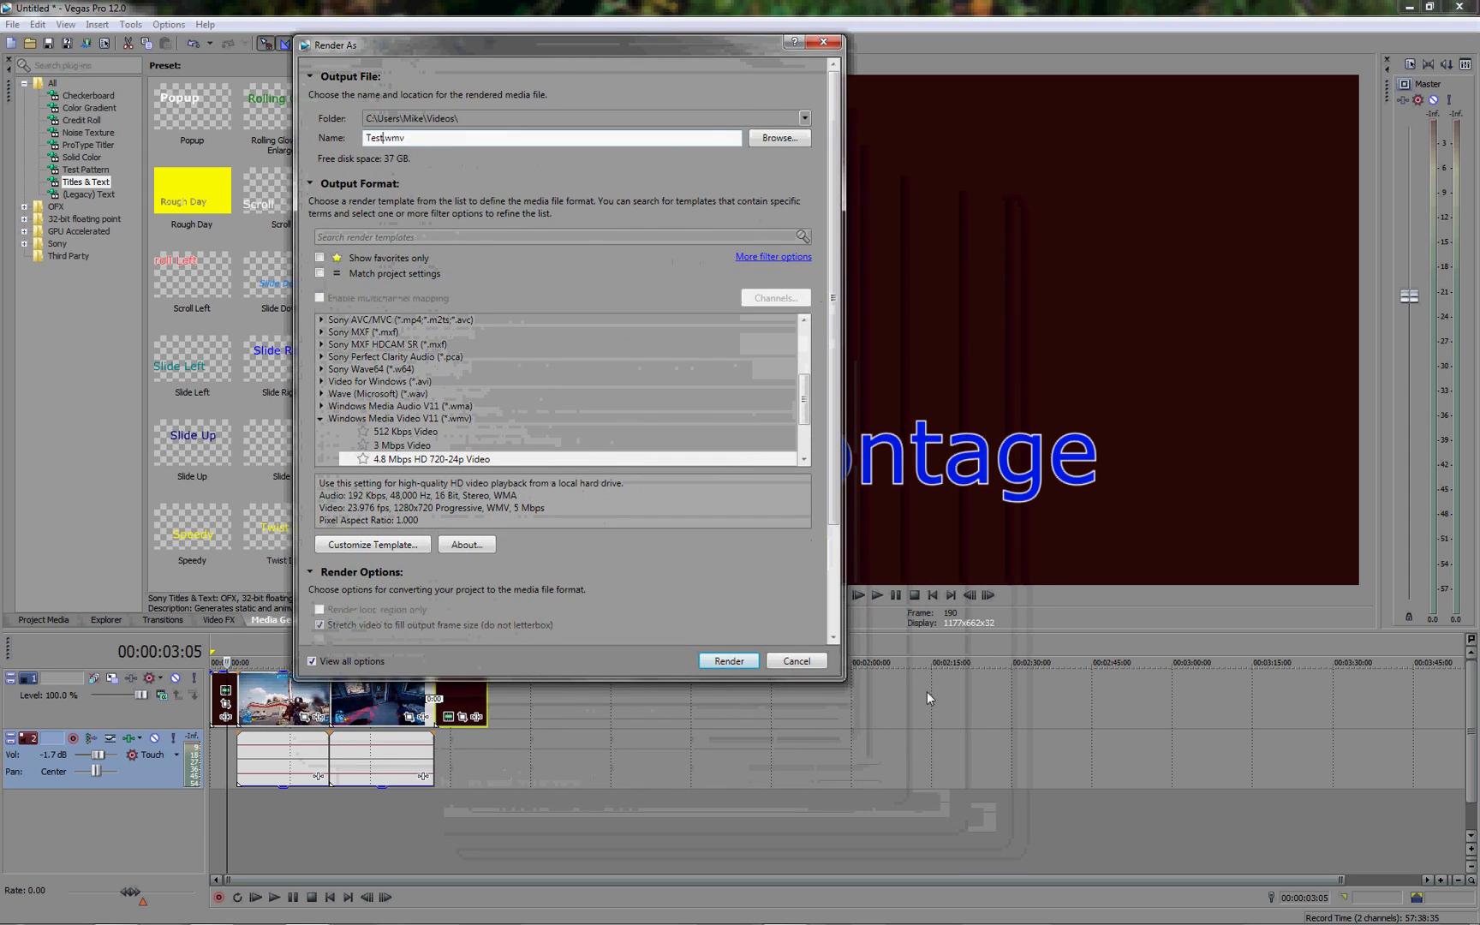
pyautogui.moveTo(840, 681); pyautogui.dragTo(1059, 863)
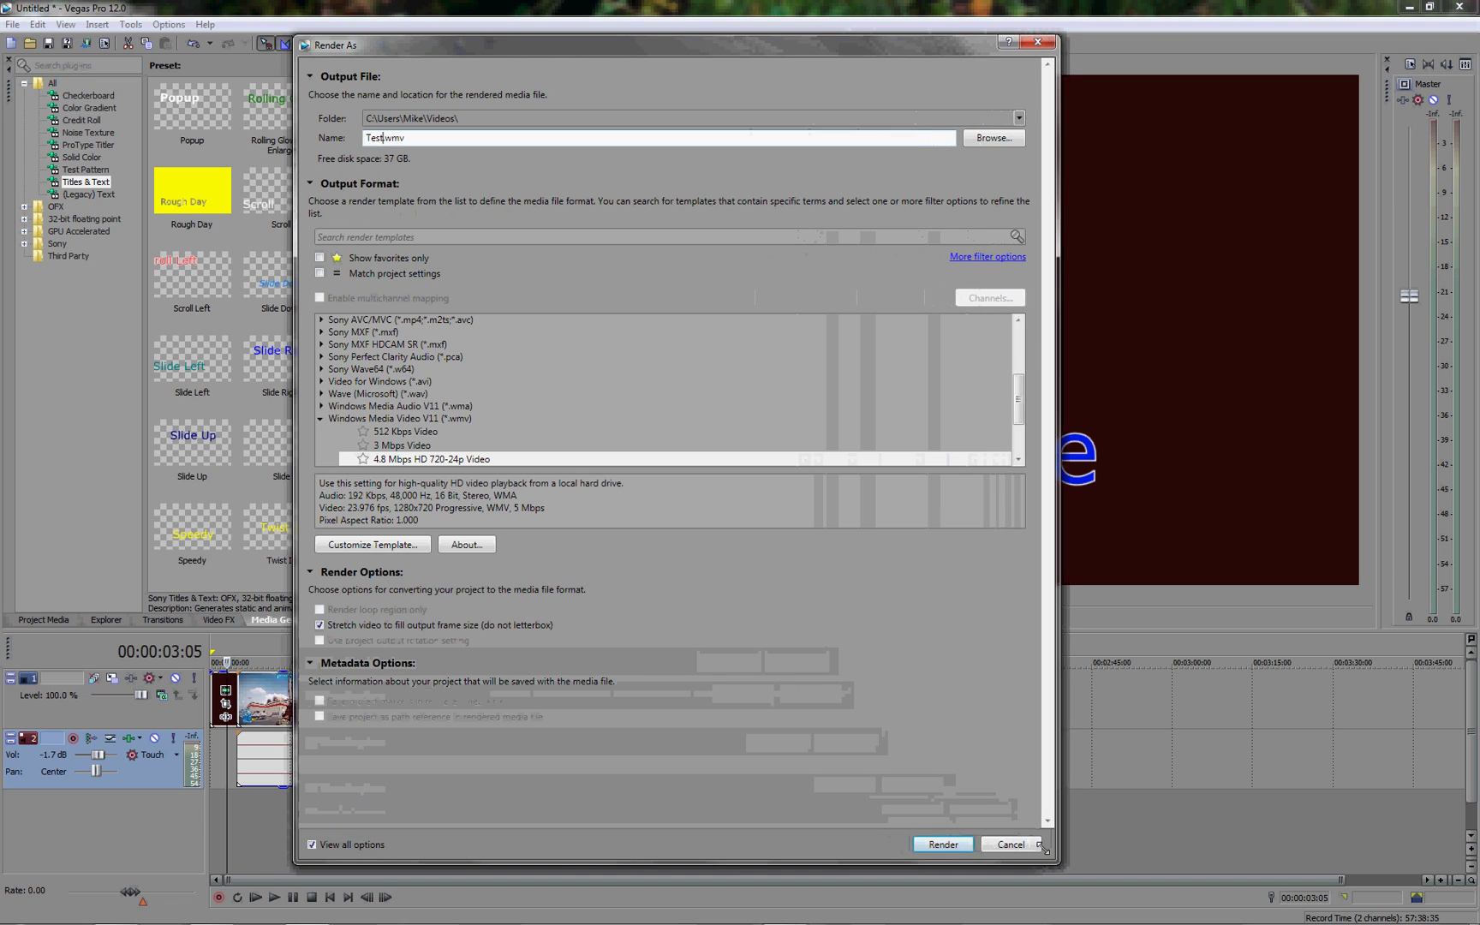
pyautogui.moveTo(1017, 394); pyautogui.dragTo(1016, 347)
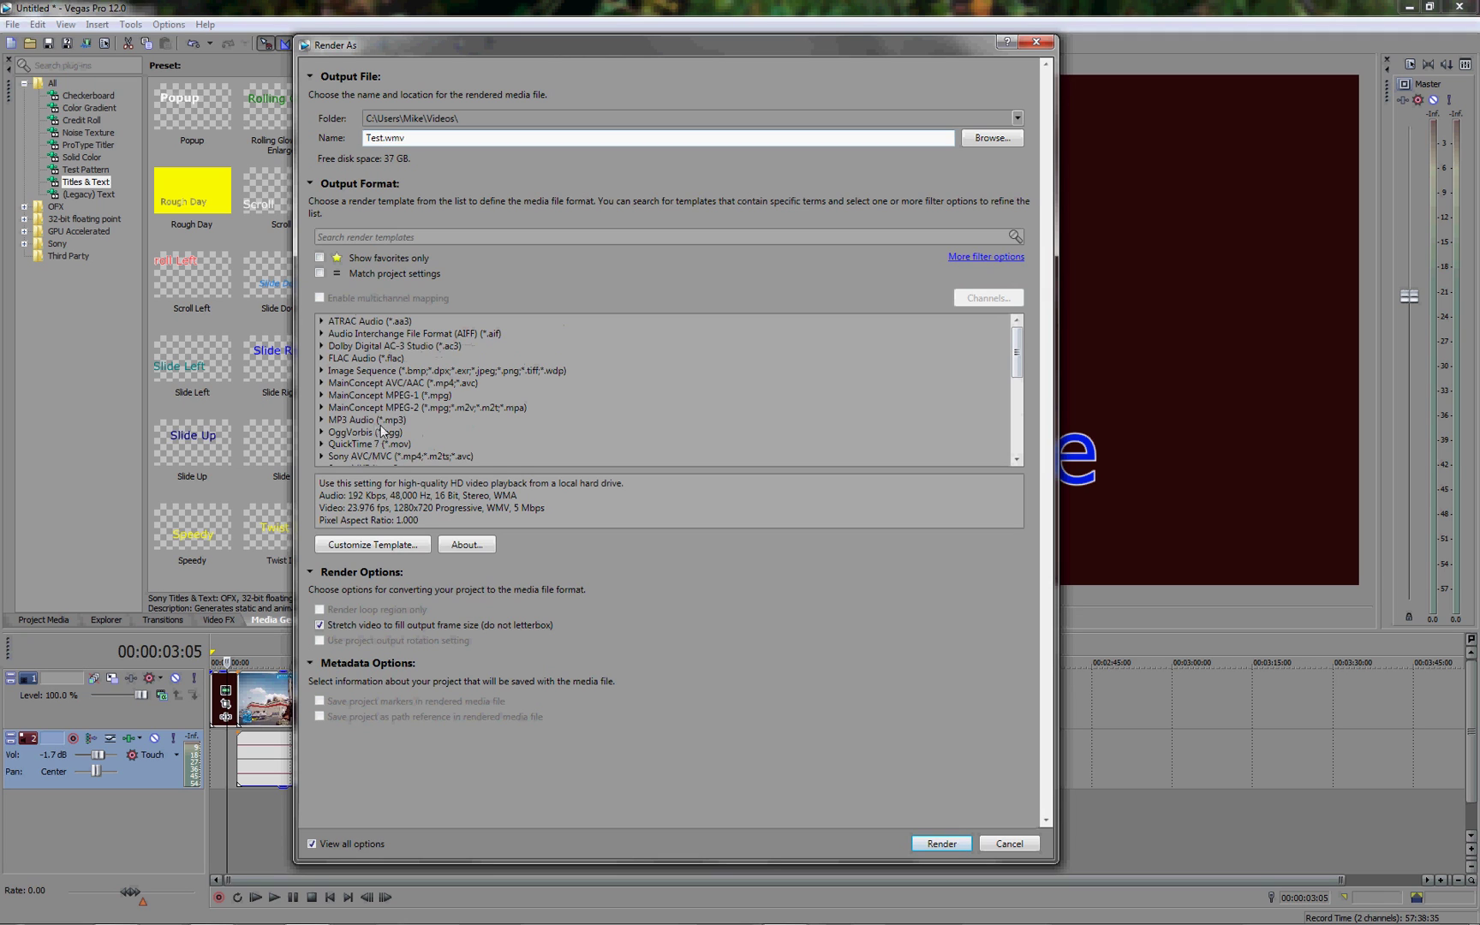
pyautogui.moveTo(1017, 360); pyautogui.dragTo(1015, 420)
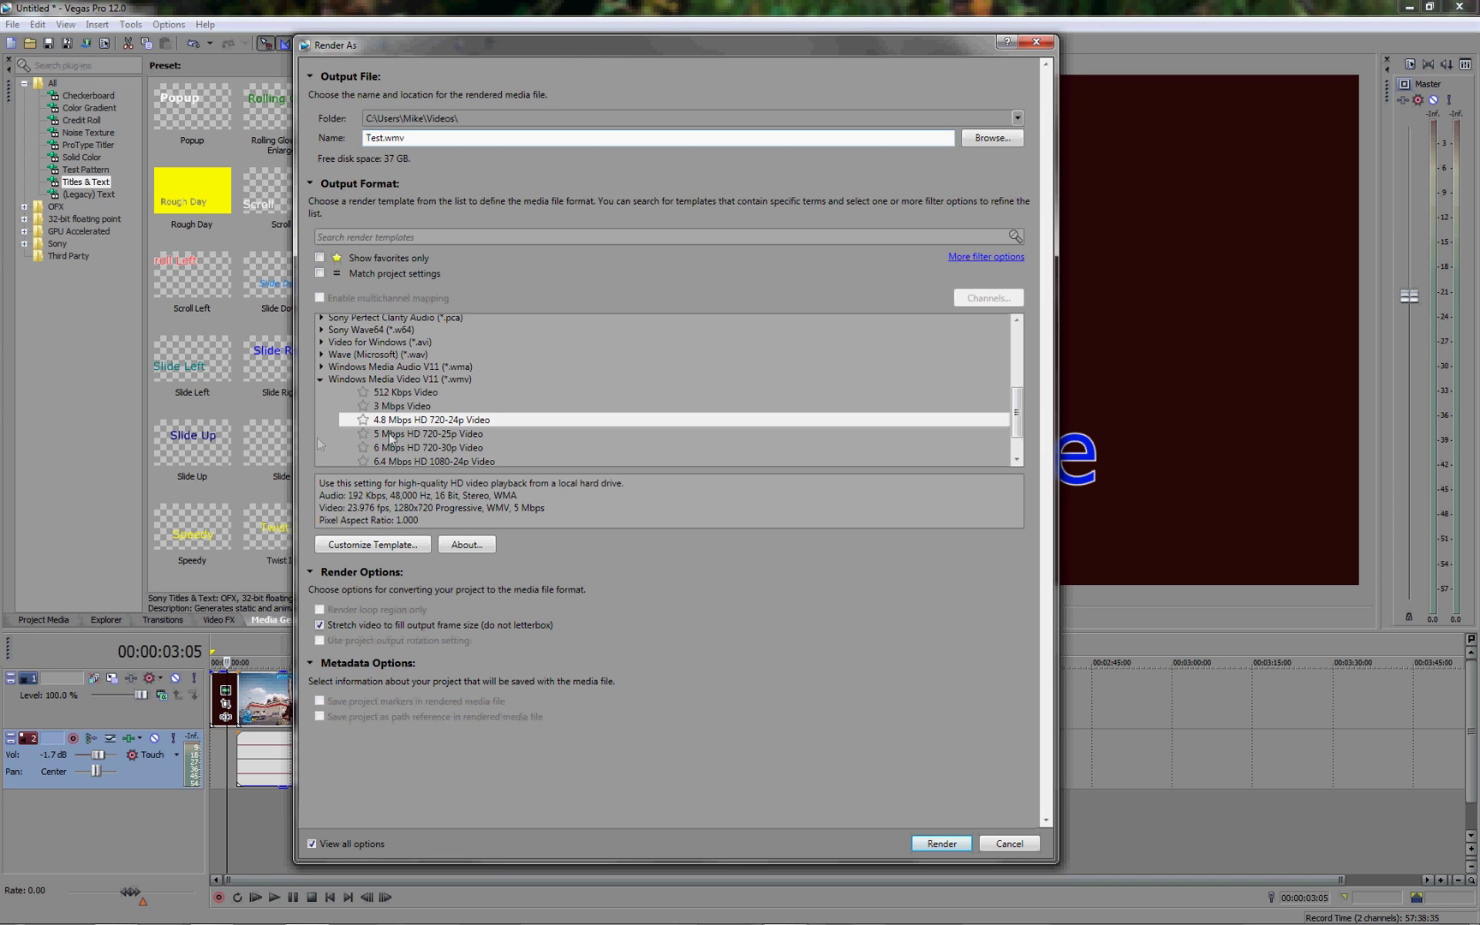
pyautogui.moveTo(1017, 411); pyautogui.dragTo(1020, 426)
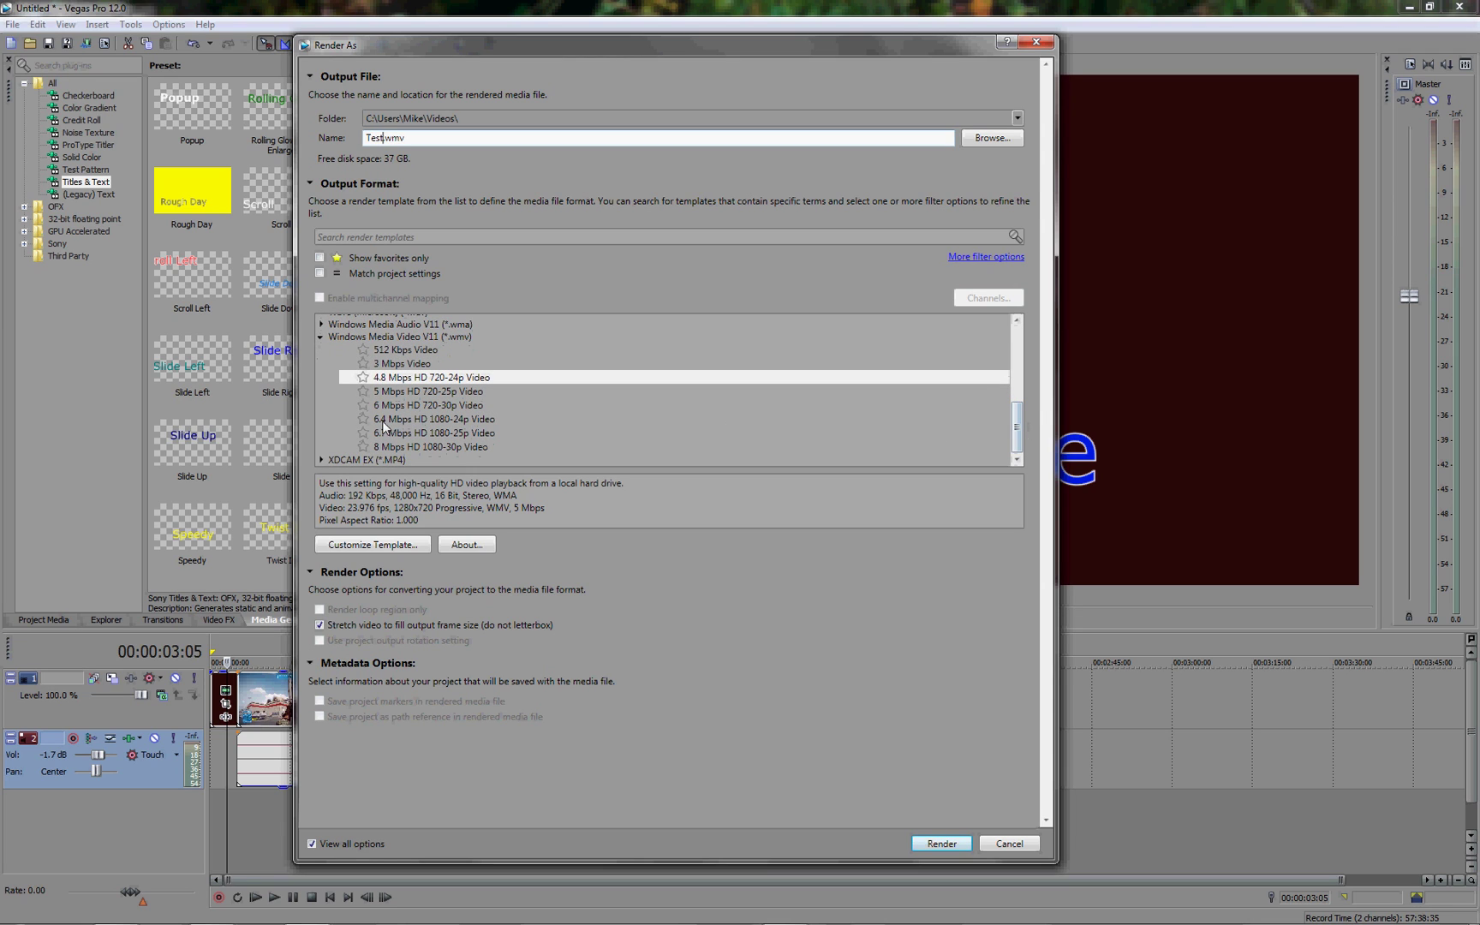
# Compare the HD 1080 templates, then select the 4.8 Mbps HD 720-24p Video template.
pyautogui.click(385, 419)
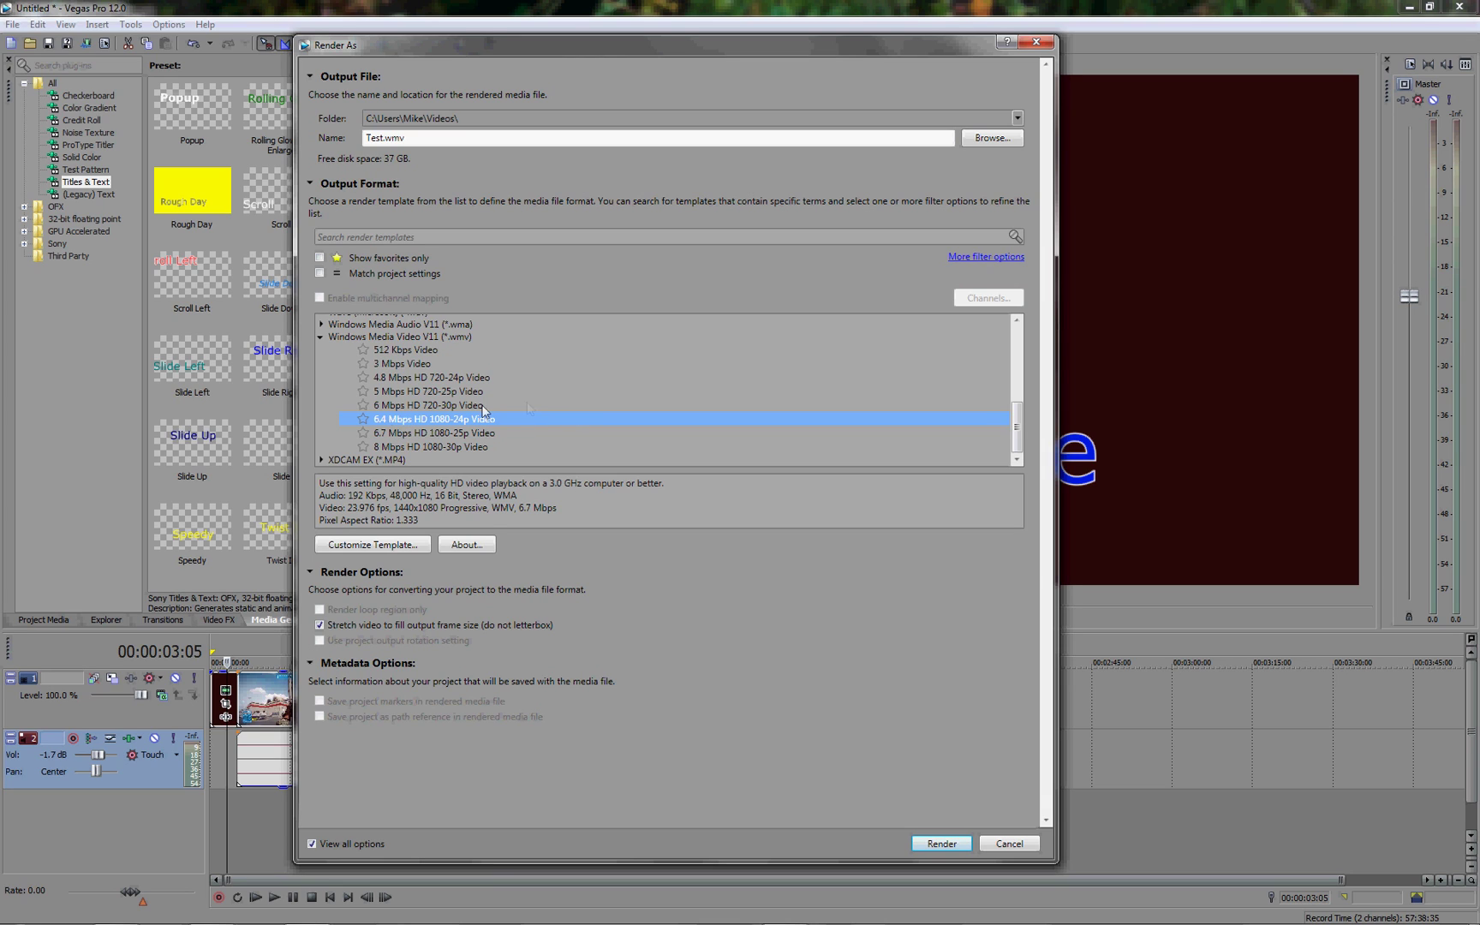
pyautogui.click(453, 433)
pyautogui.click(445, 447)
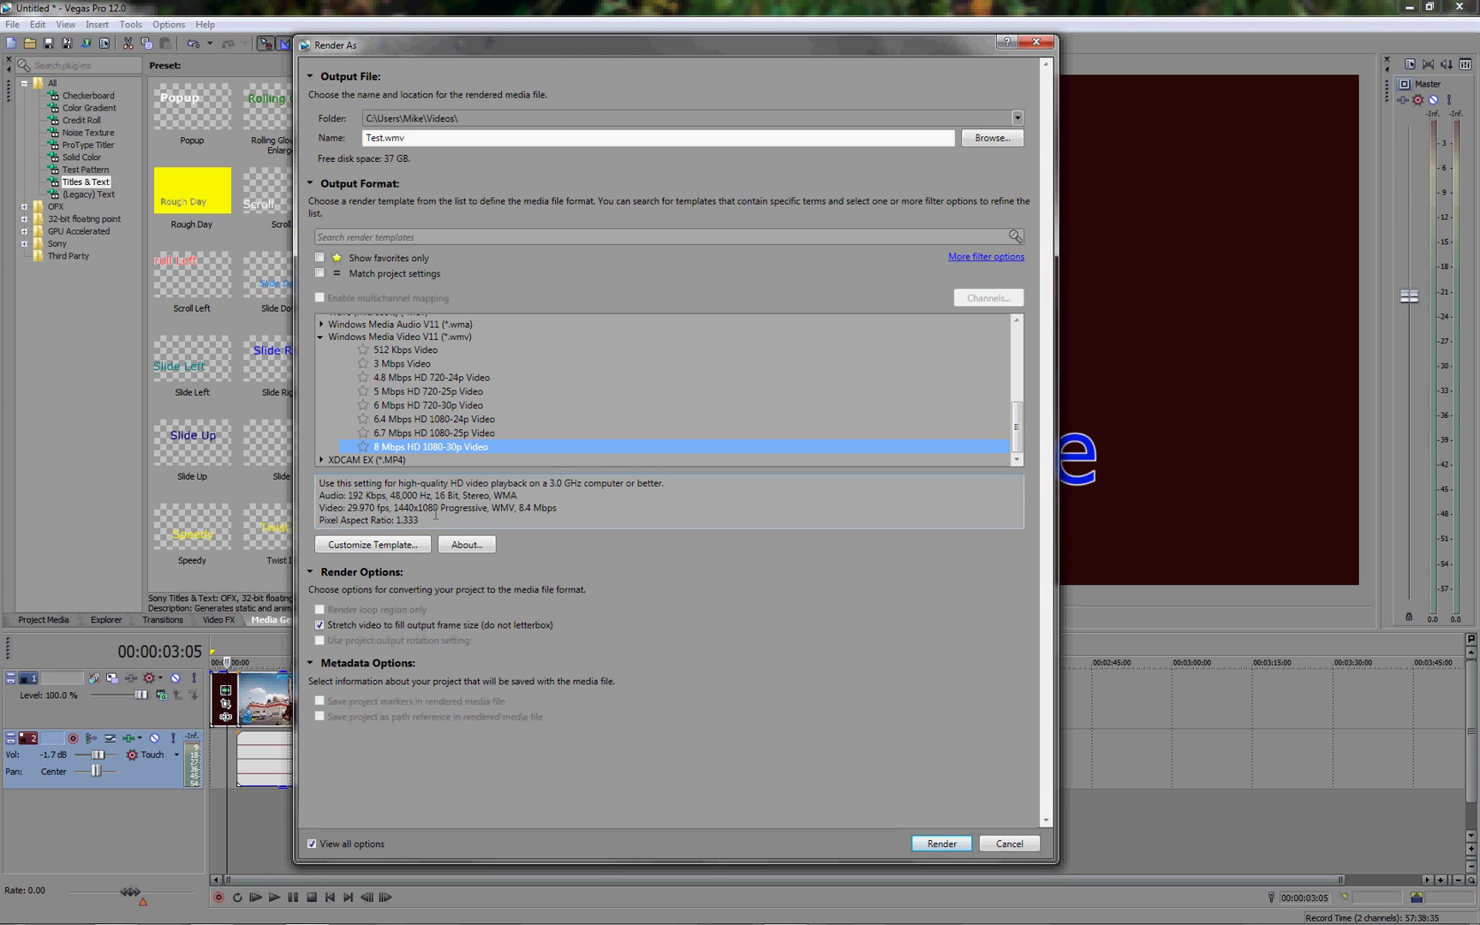
pyautogui.click(401, 379)
# In the template's custom video settings, switch Image size to Custom.
pyautogui.click(370, 545)
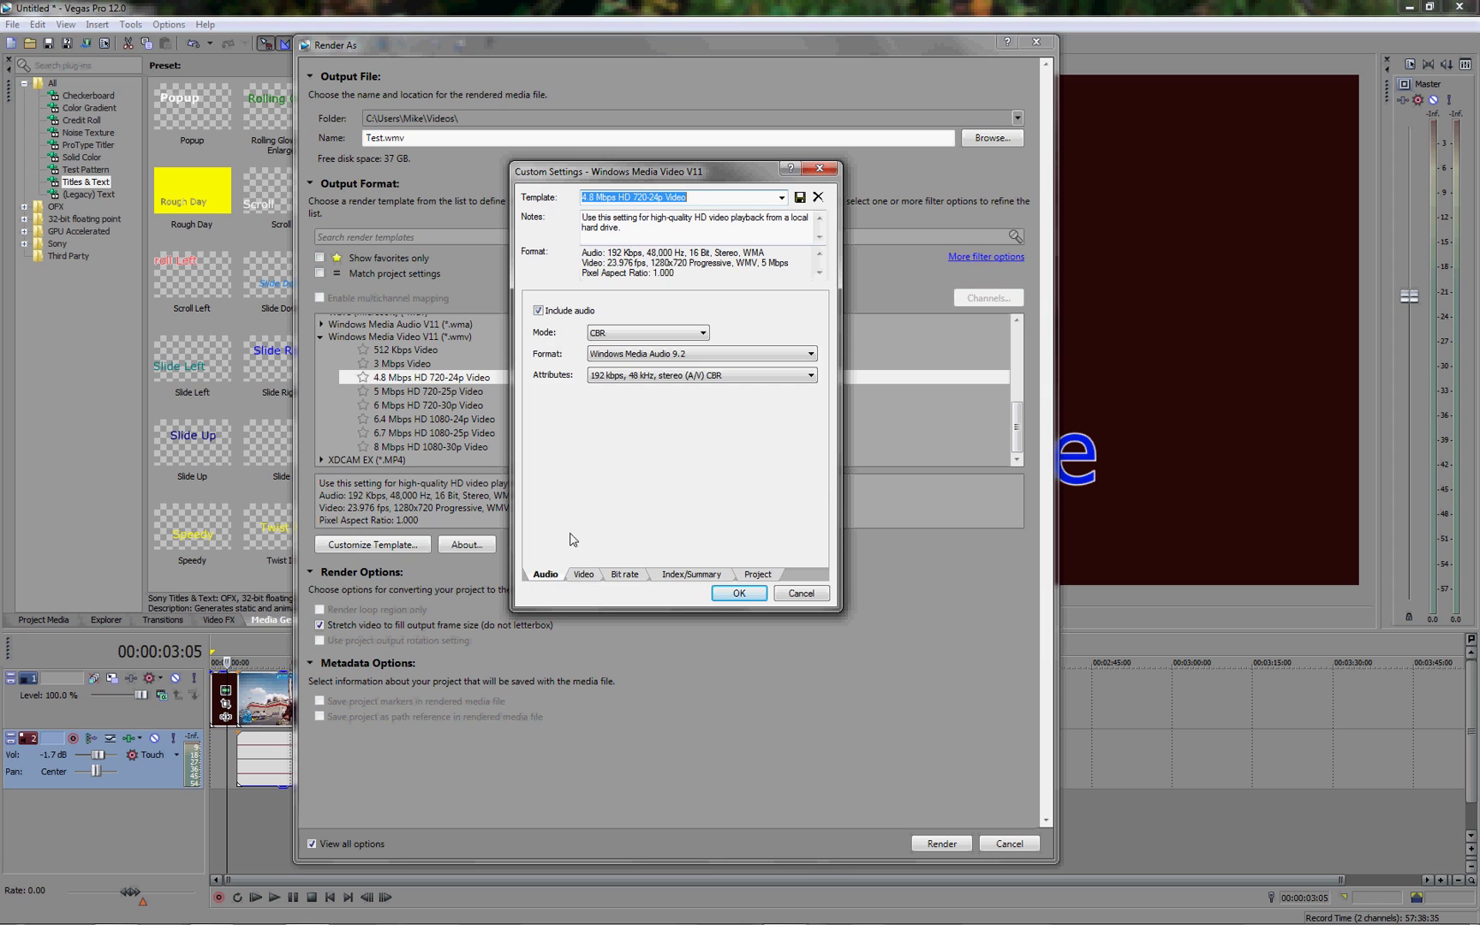
pyautogui.click(583, 573)
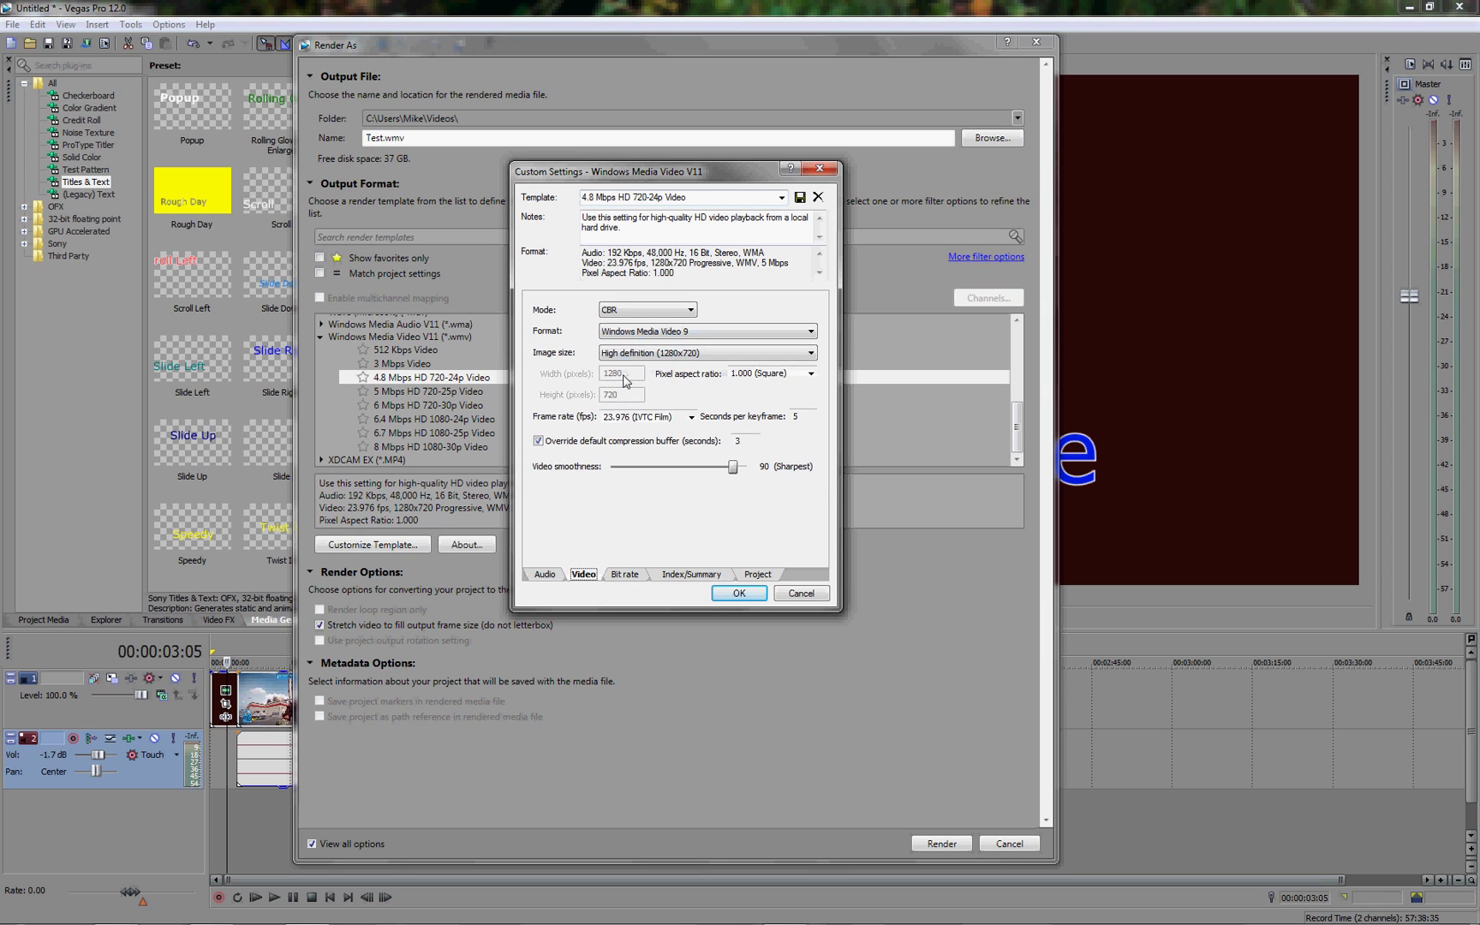
pyautogui.click(659, 355)
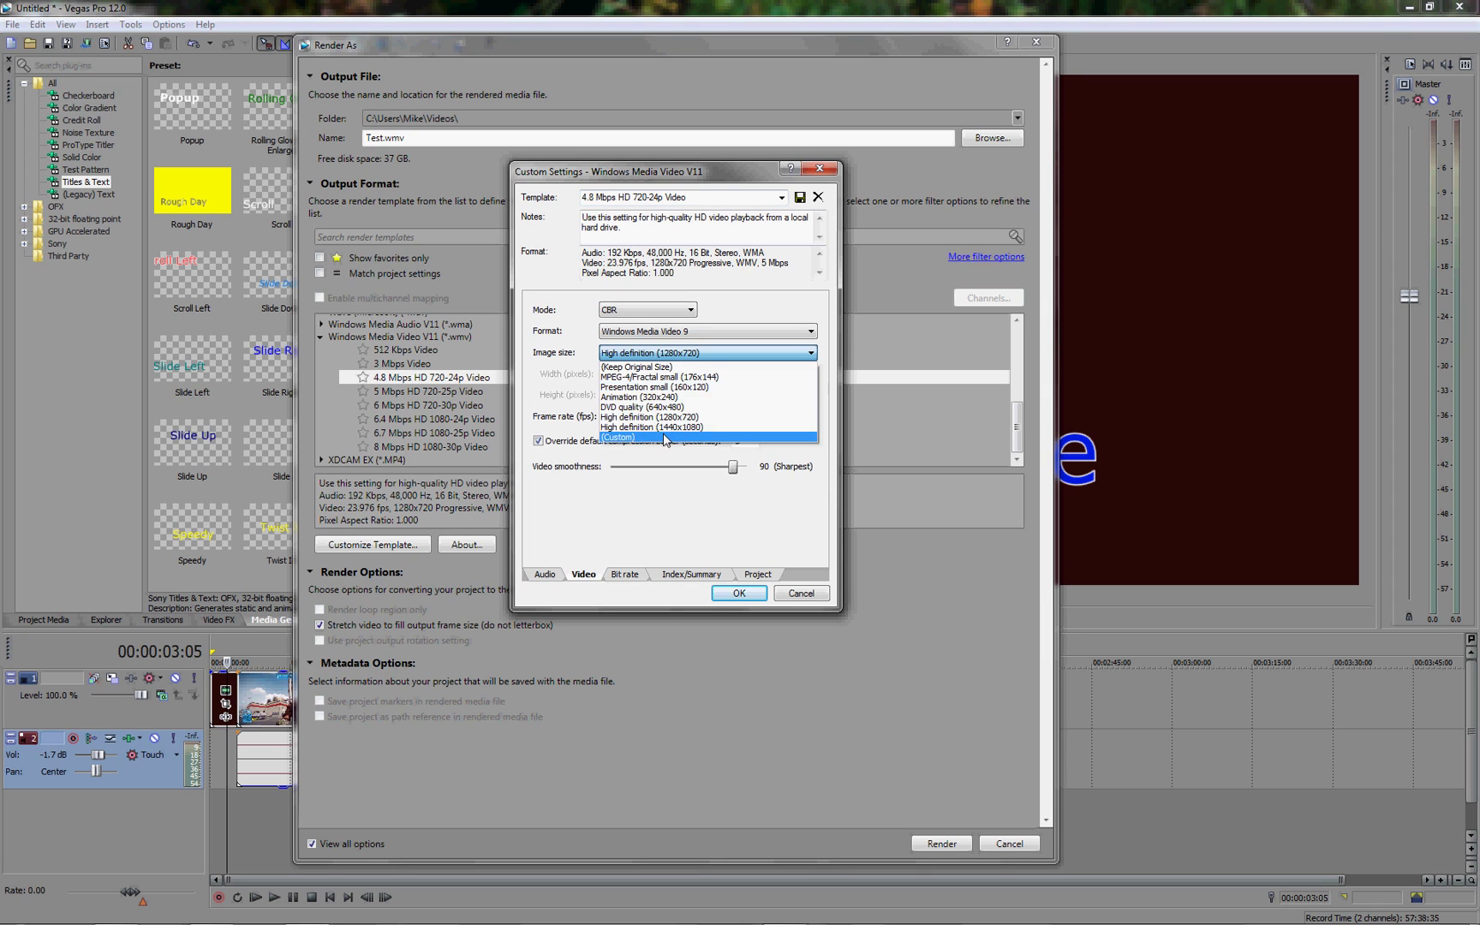
pyautogui.click(638, 437)
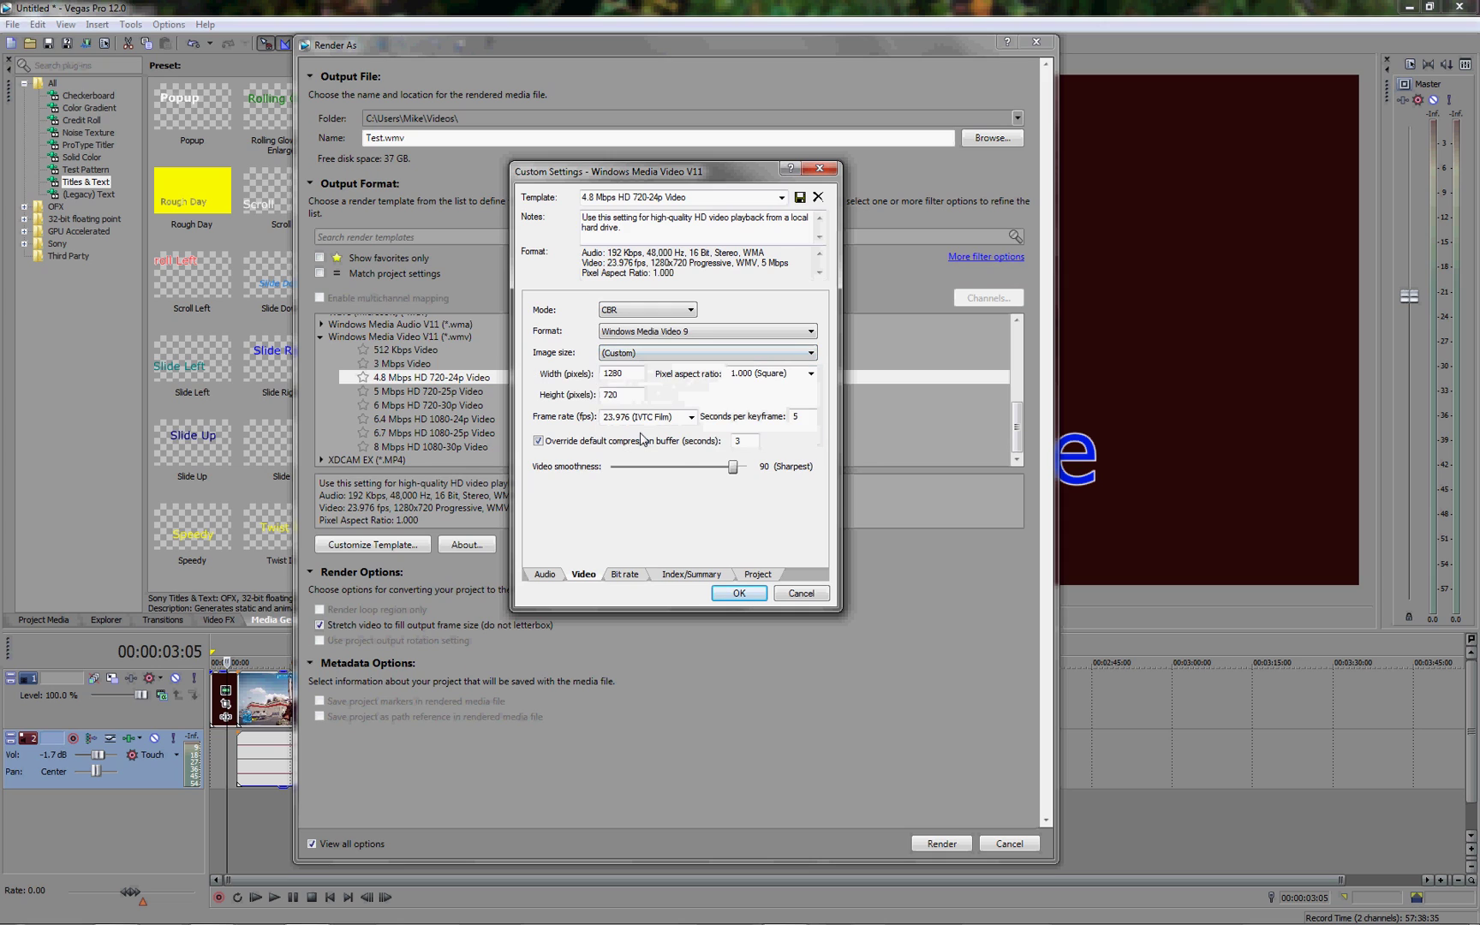
# Set width 1920, height 1080 and frame rate 29.970 (NTSC), then confirm.
pyautogui.click(625, 373)
pyautogui.press('BackSpace')
pyautogui.press('BackSpace')
pyautogui.press('BackSpace')
pyautogui.write('920')
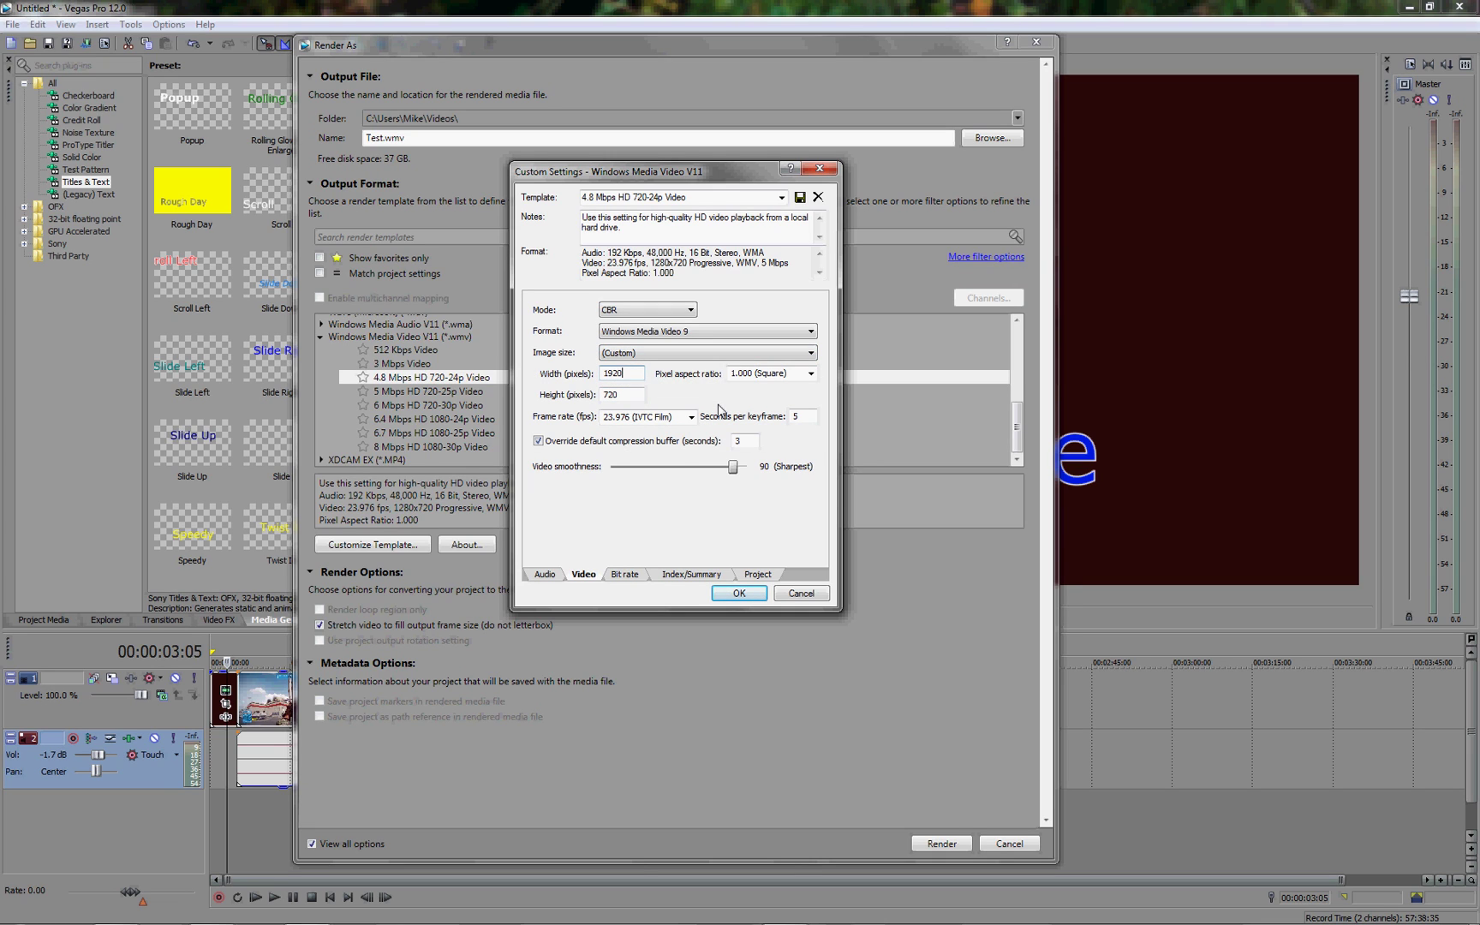
pyautogui.click(624, 394)
pyautogui.press('BackSpace')
pyautogui.press('BackSpace')
pyautogui.press('BackSpace')
pyautogui.write('108')
pyautogui.click(690, 417)
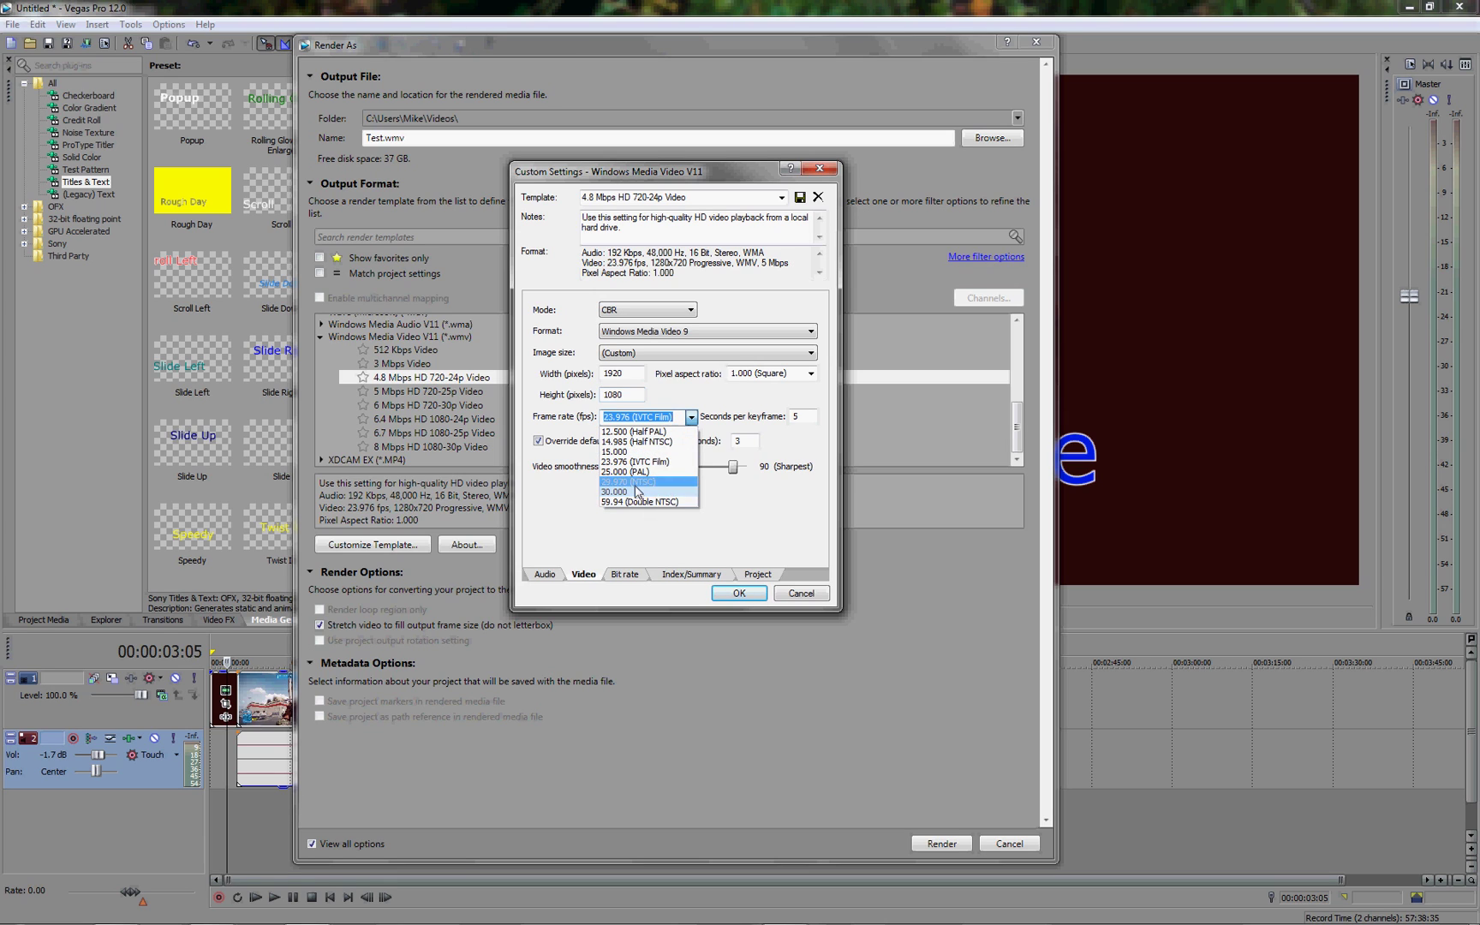
pyautogui.click(635, 482)
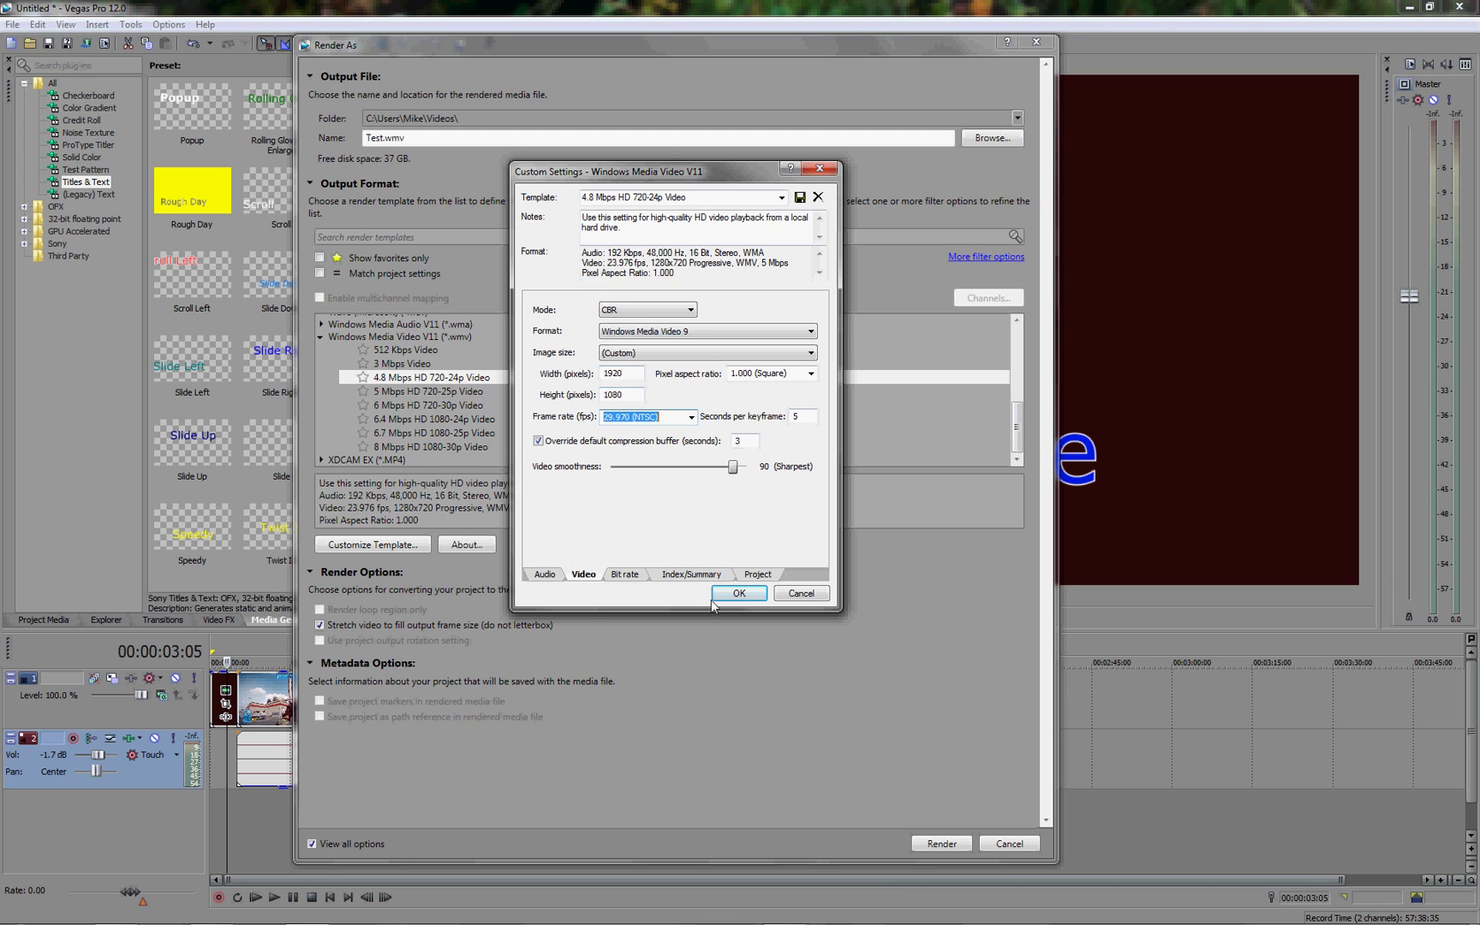
pyautogui.click(740, 593)
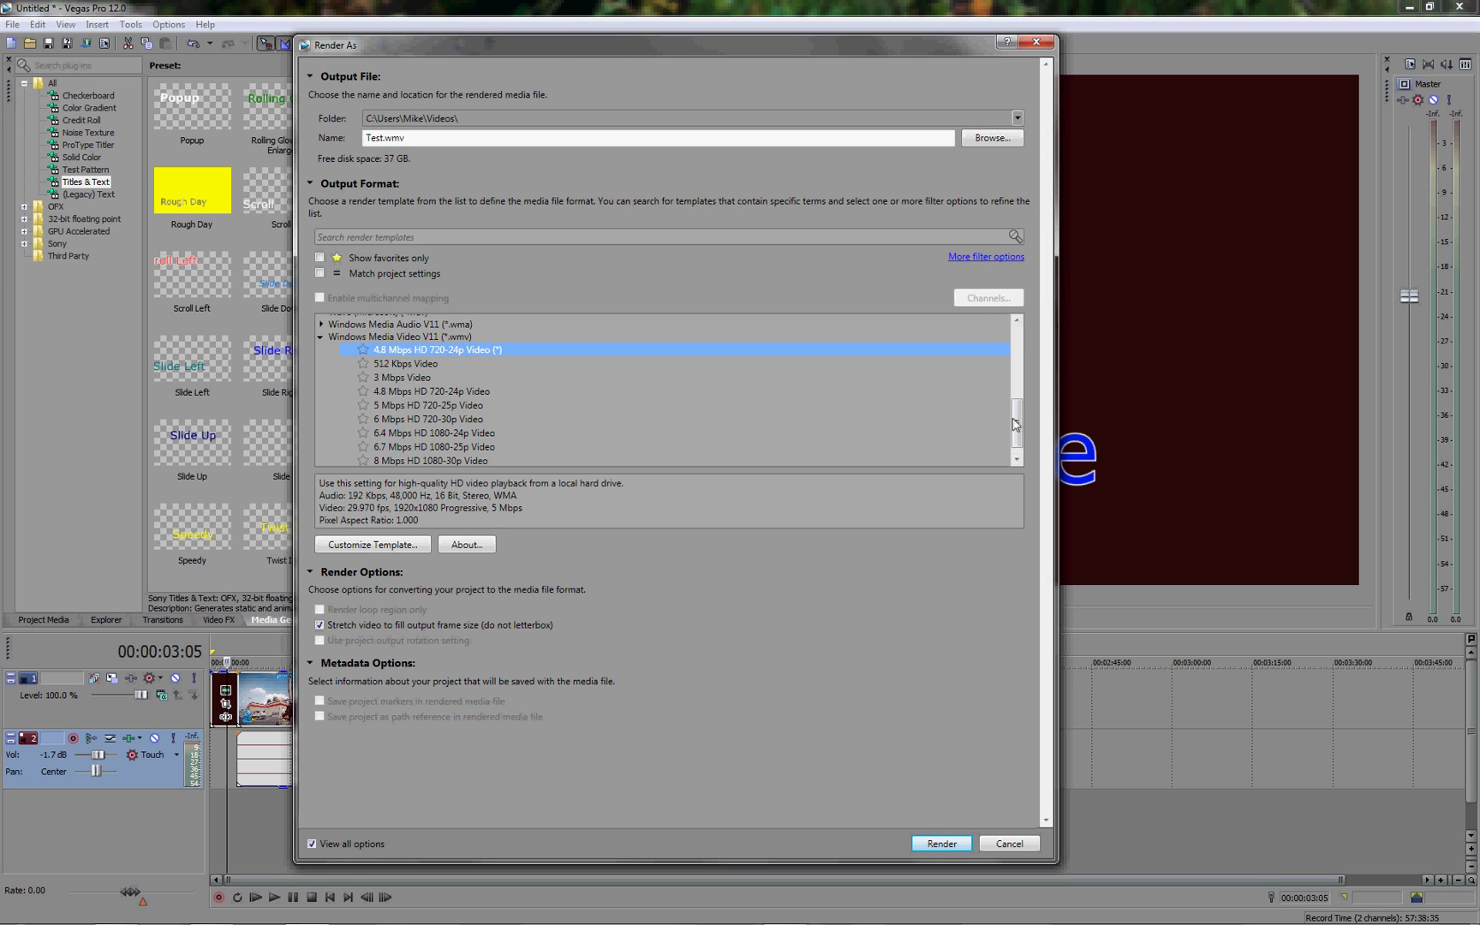
pyautogui.scroll(10, 1018, 424)
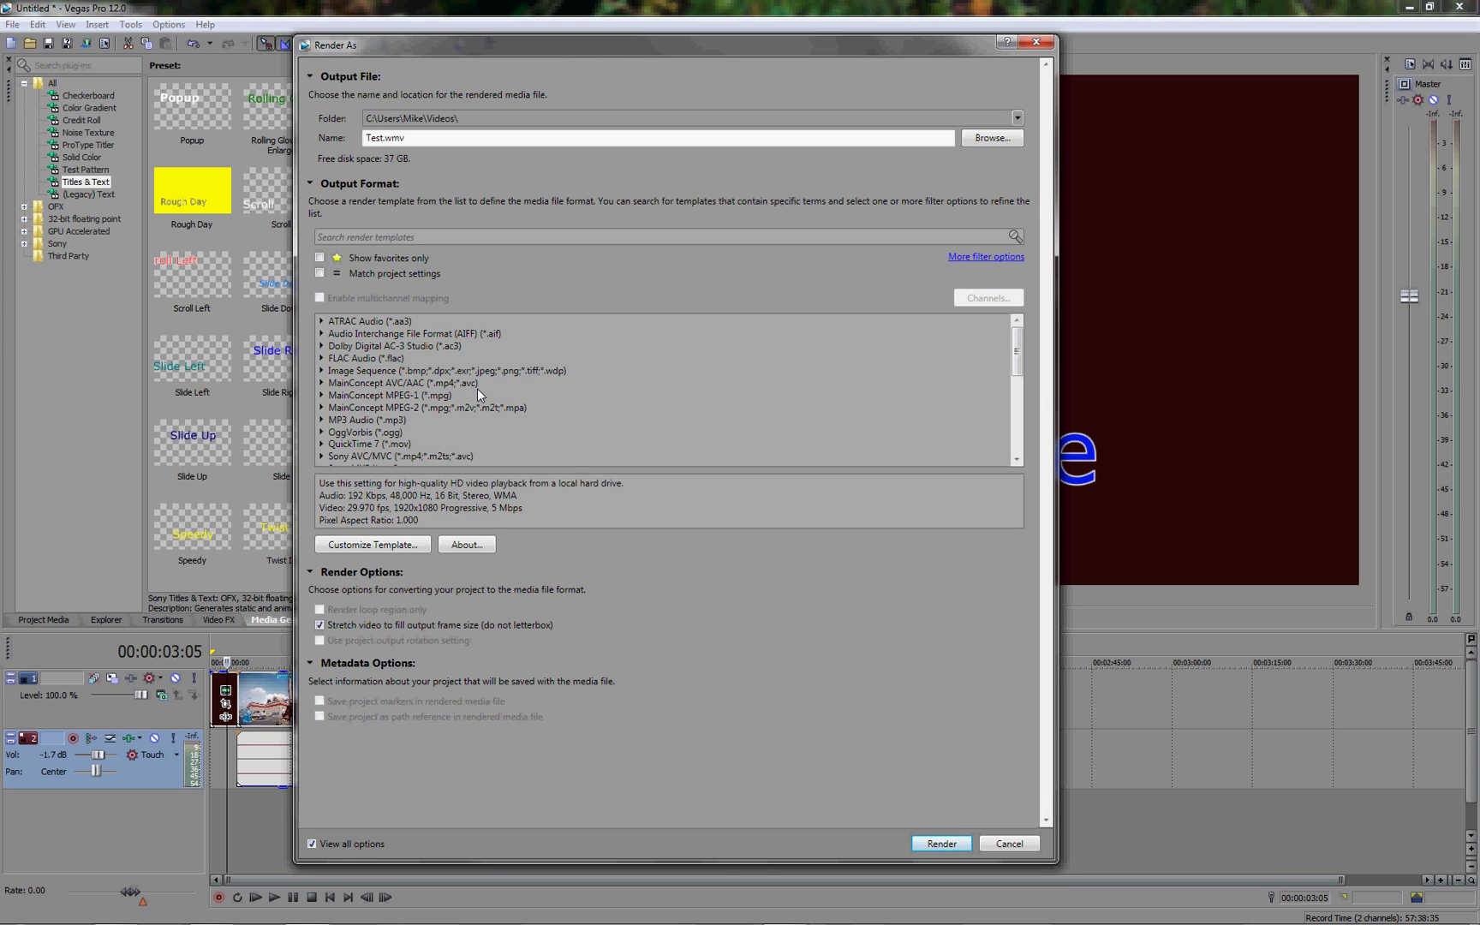
pyautogui.click(368, 544)
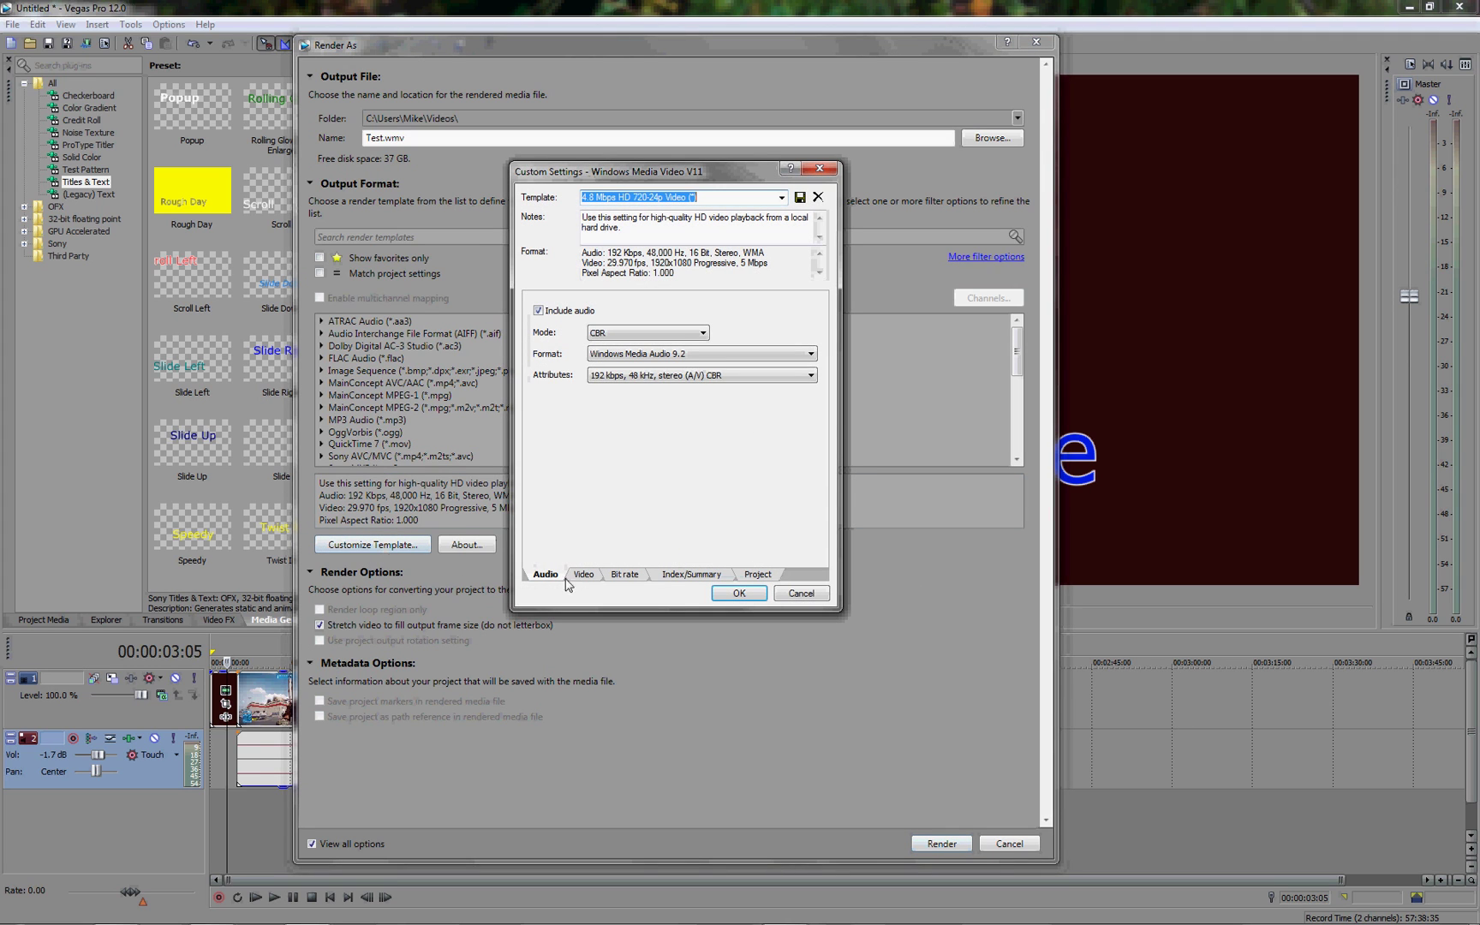
pyautogui.click(616, 335)
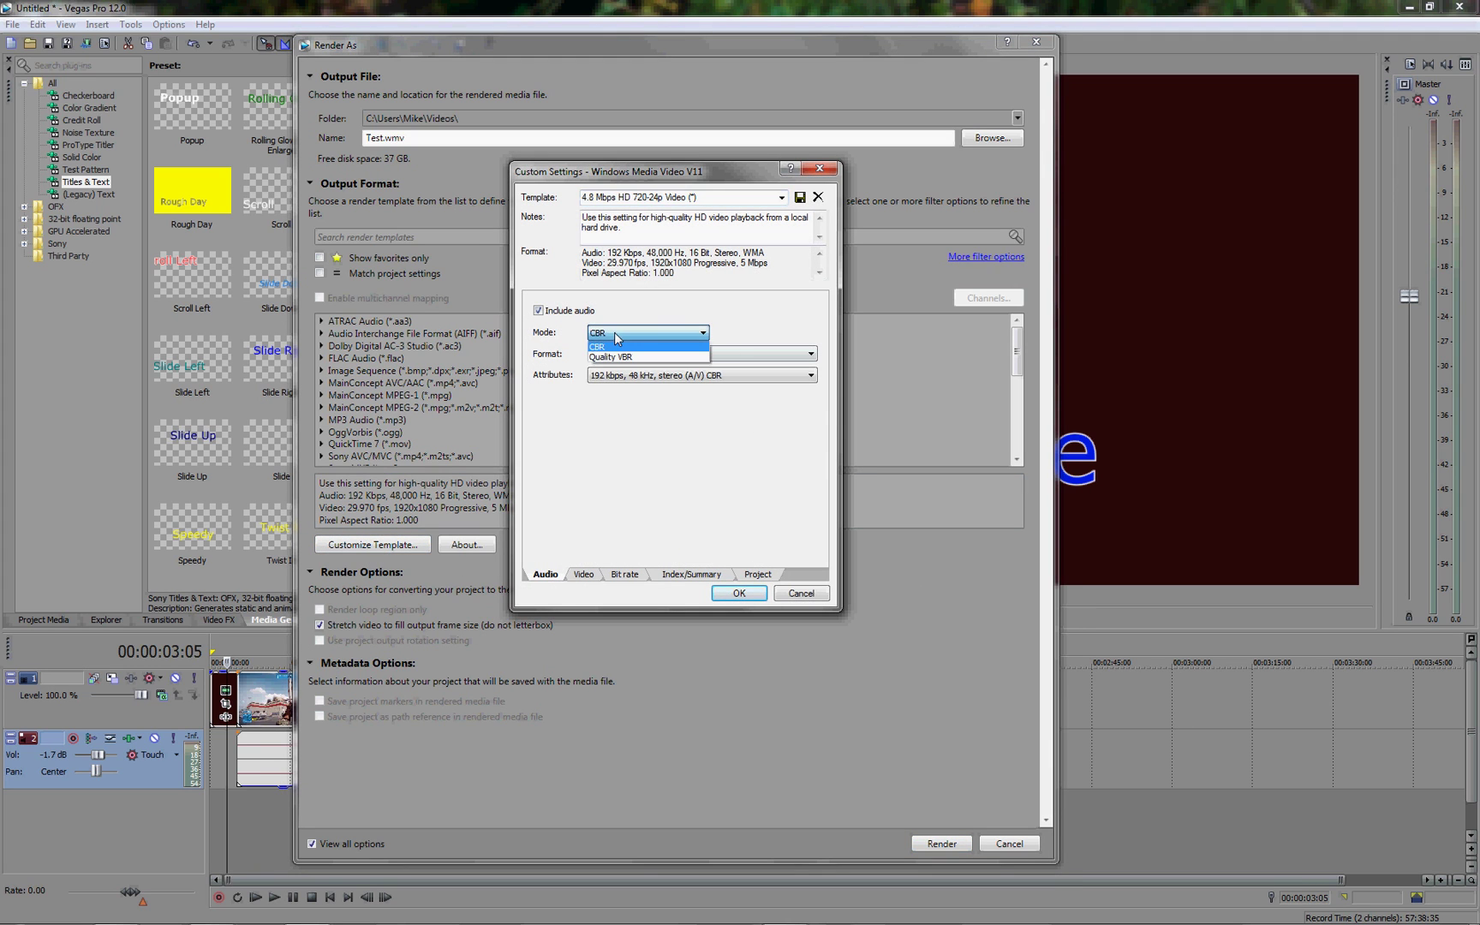
pyautogui.click(617, 341)
pyautogui.click(647, 353)
pyautogui.click(648, 360)
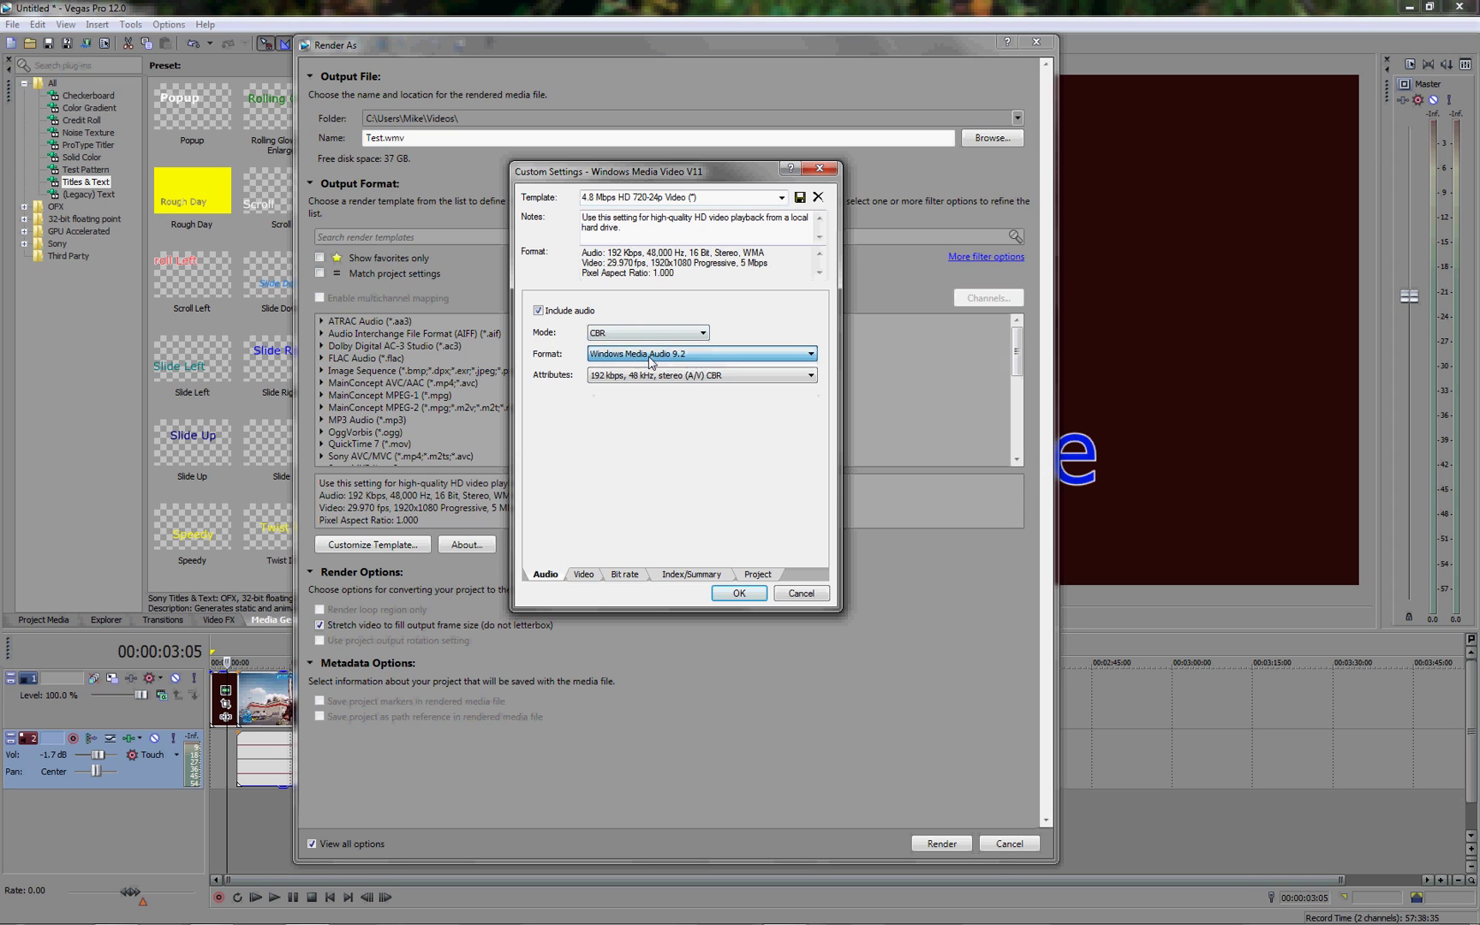
pyautogui.click(798, 594)
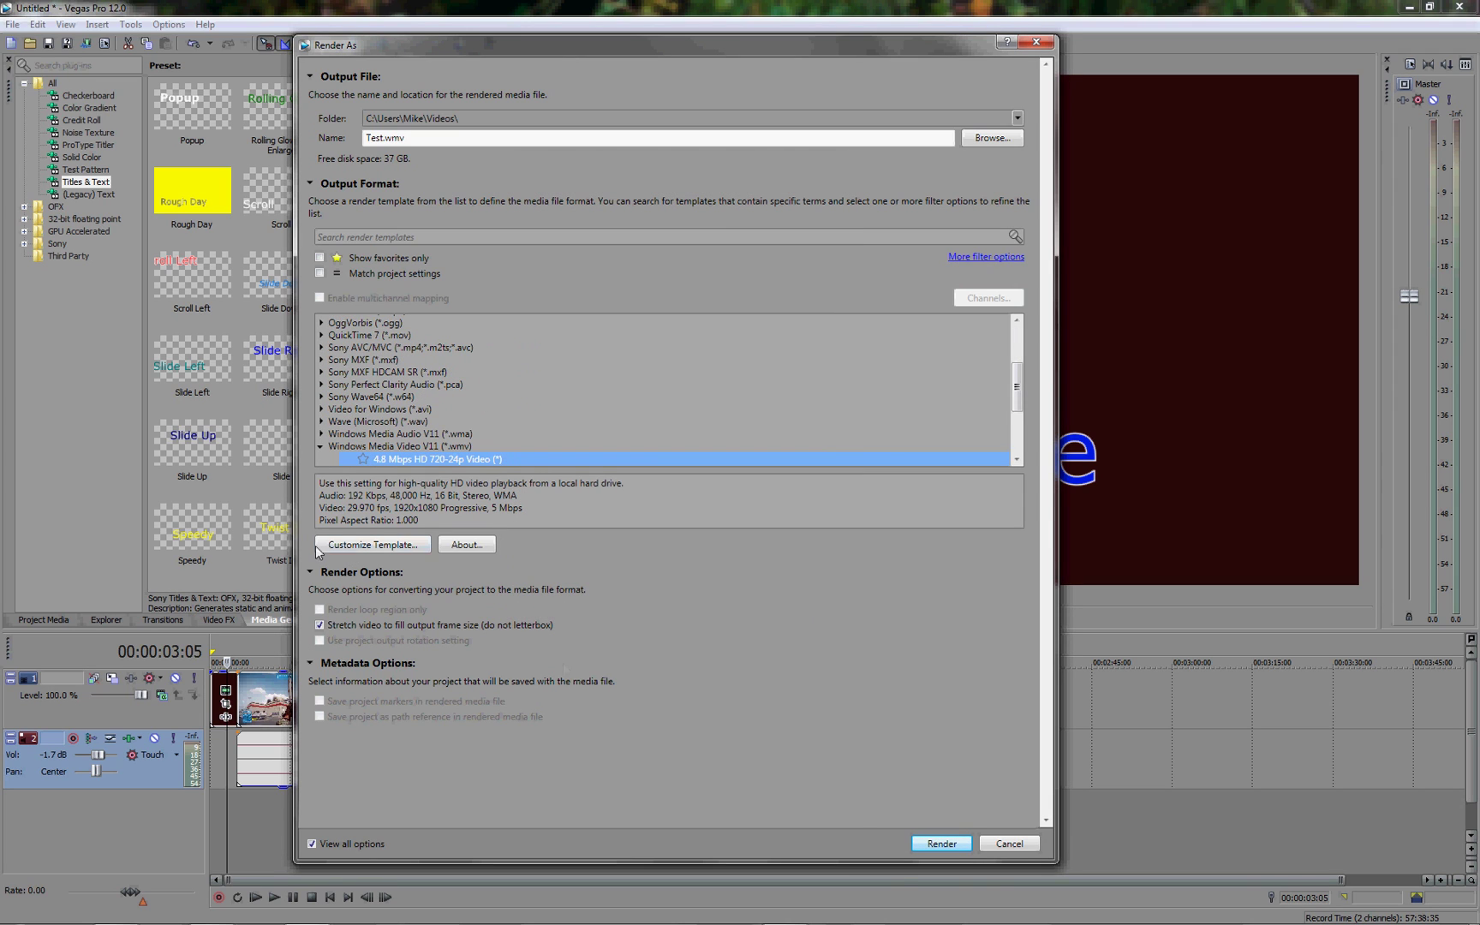
pyautogui.click(1011, 844)
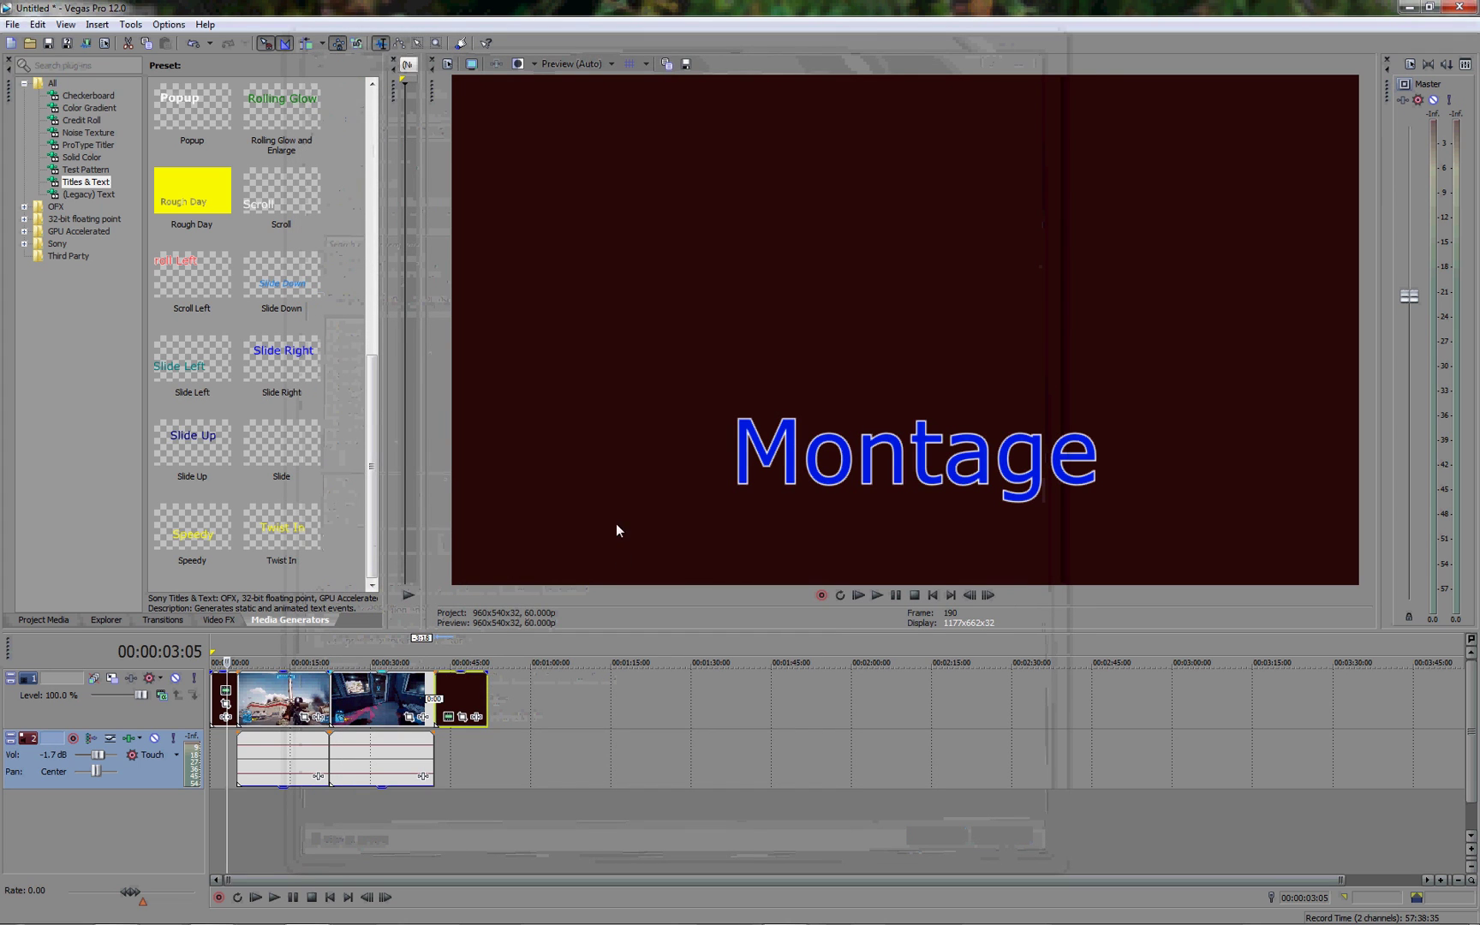